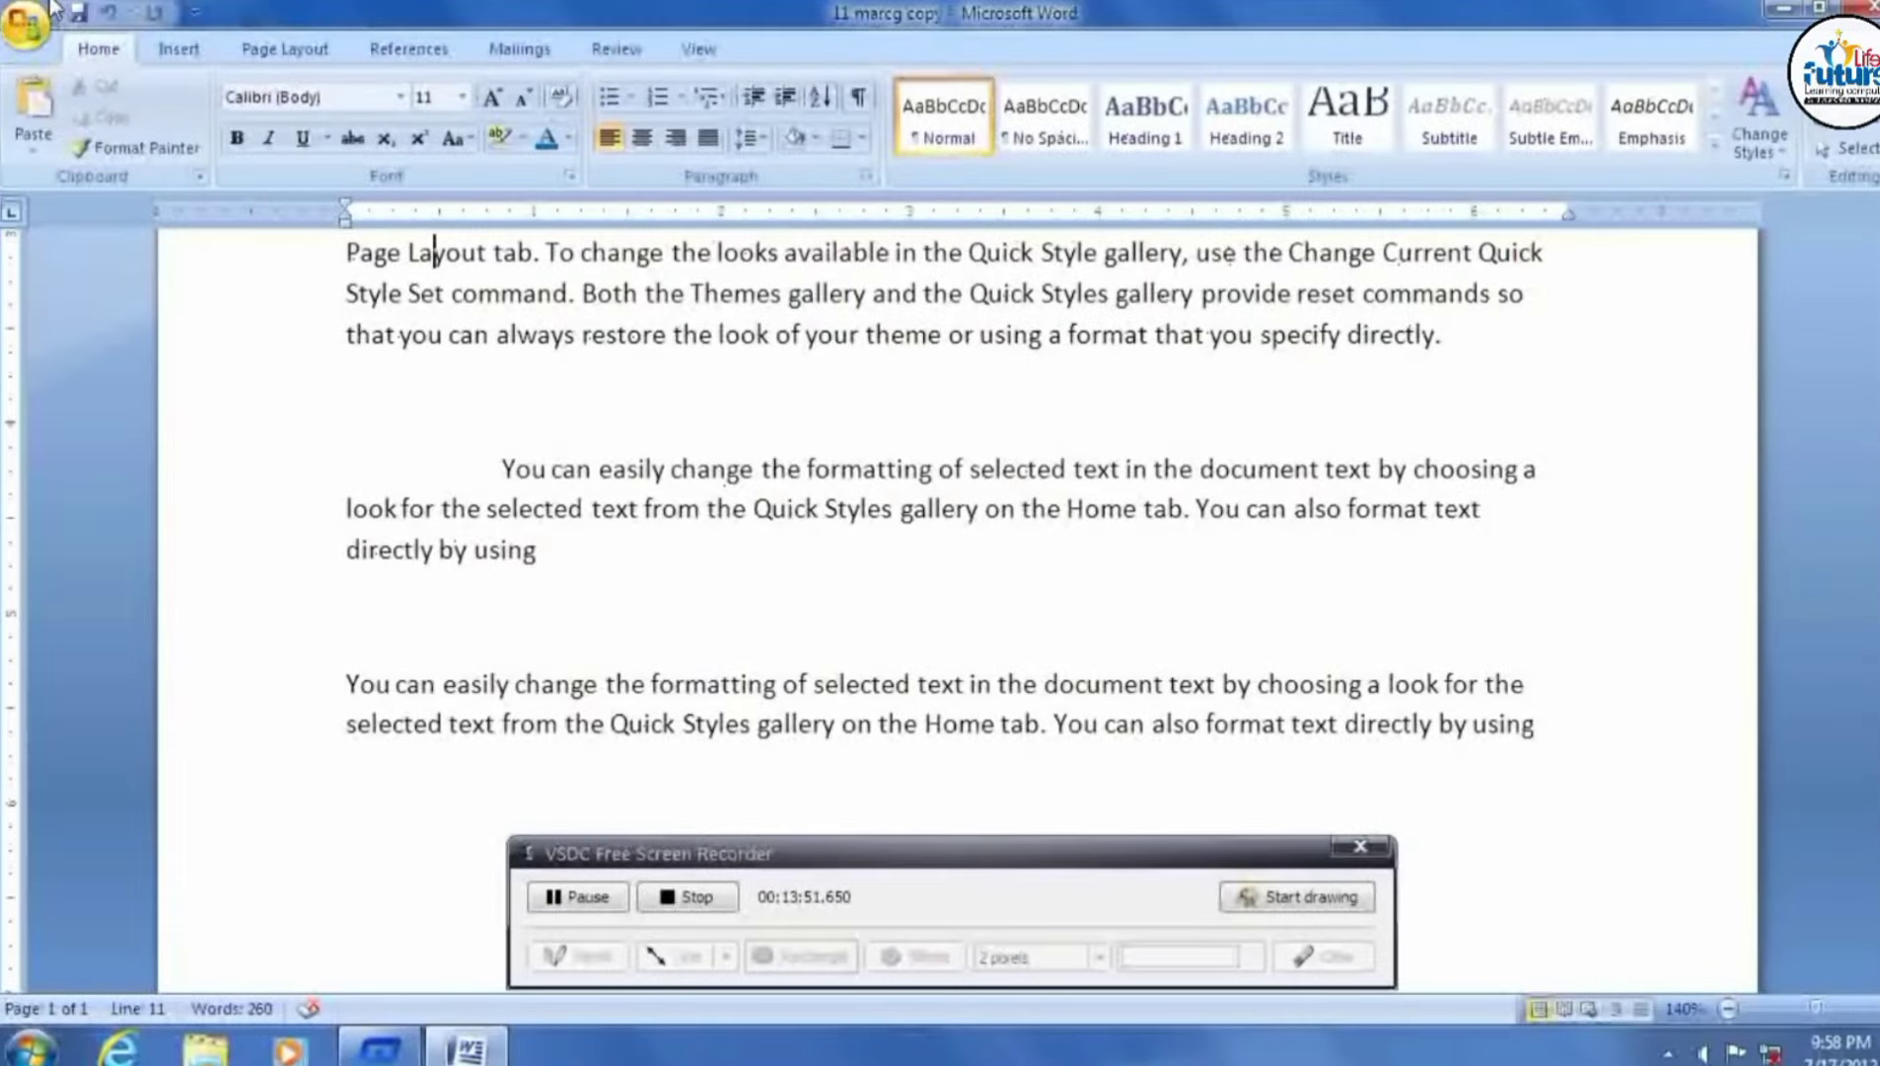
Open the Office menu, close it without choosing anything, and scroll through the document.
{"action": "left_click", "coordinate": [27, 23]}
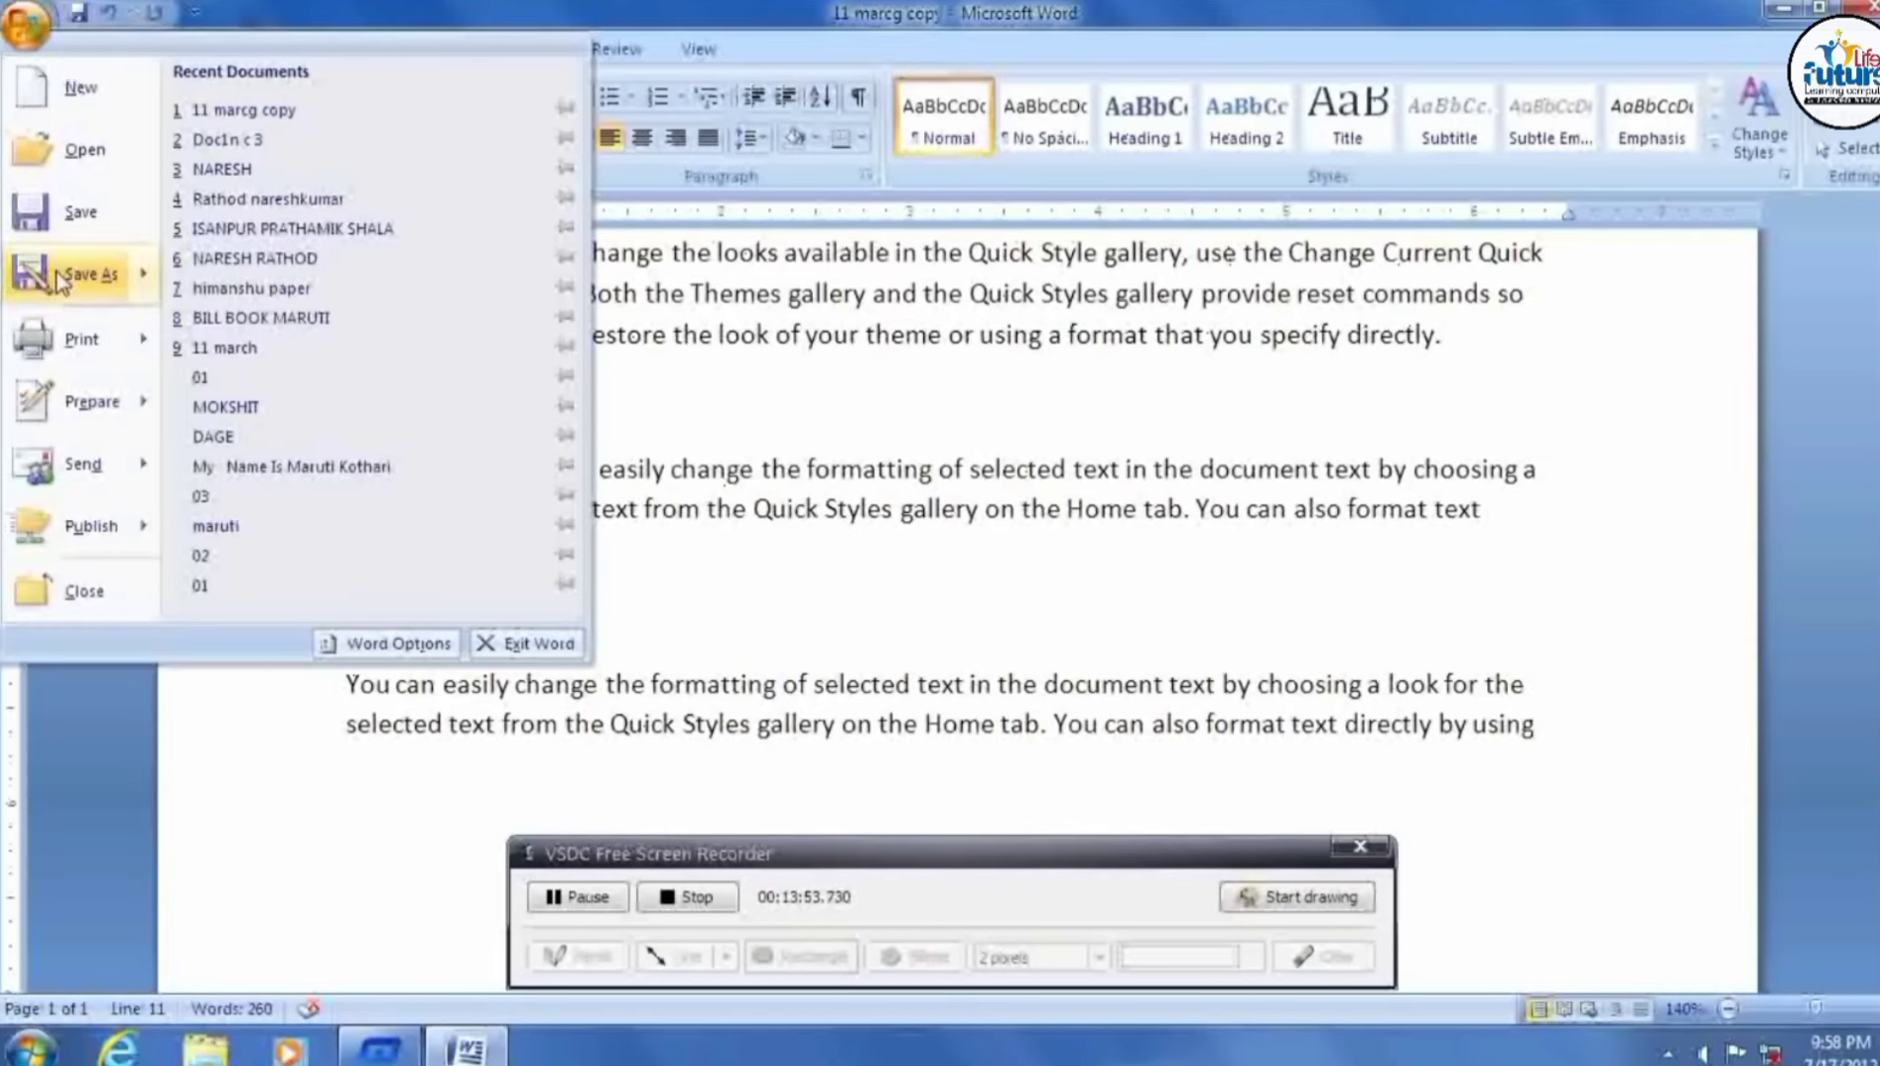
{"action": "mouse_move", "coordinate": [82, 340]}
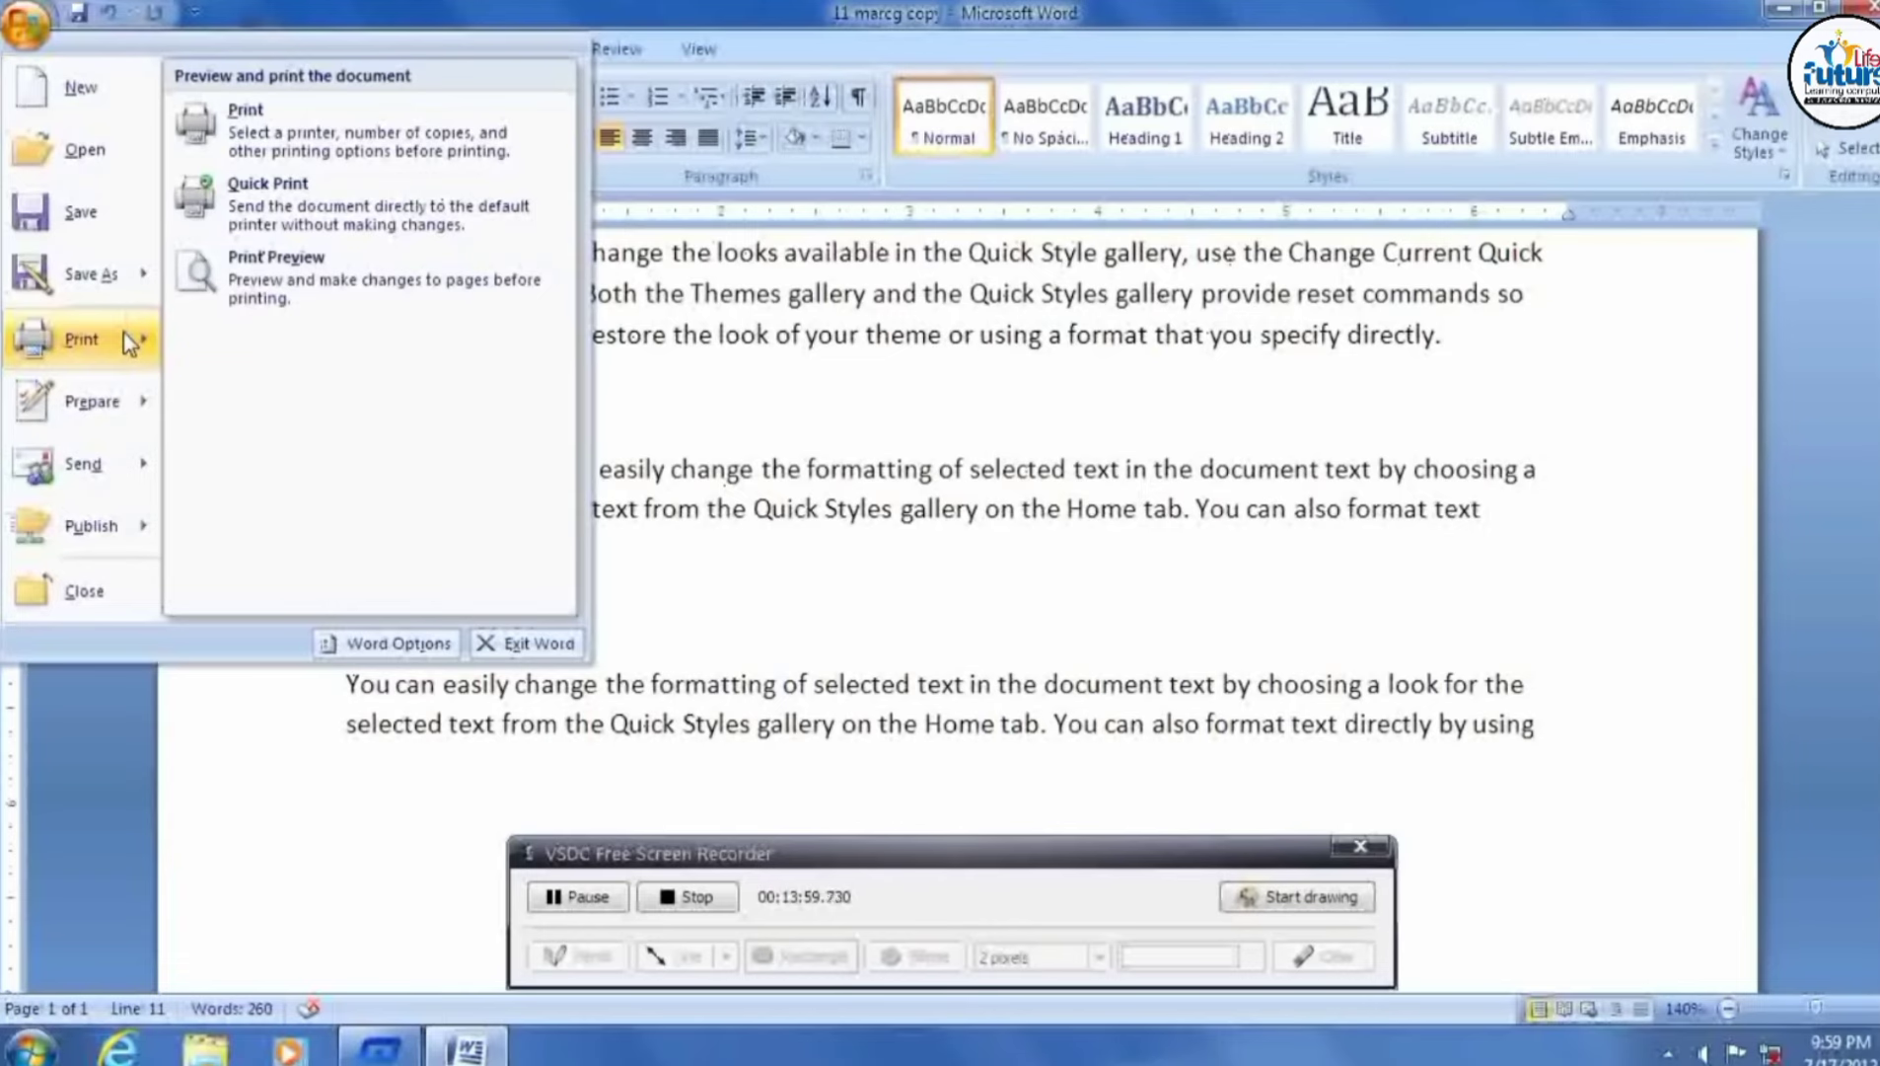
{"action": "left_click", "coordinate": [883, 390]}
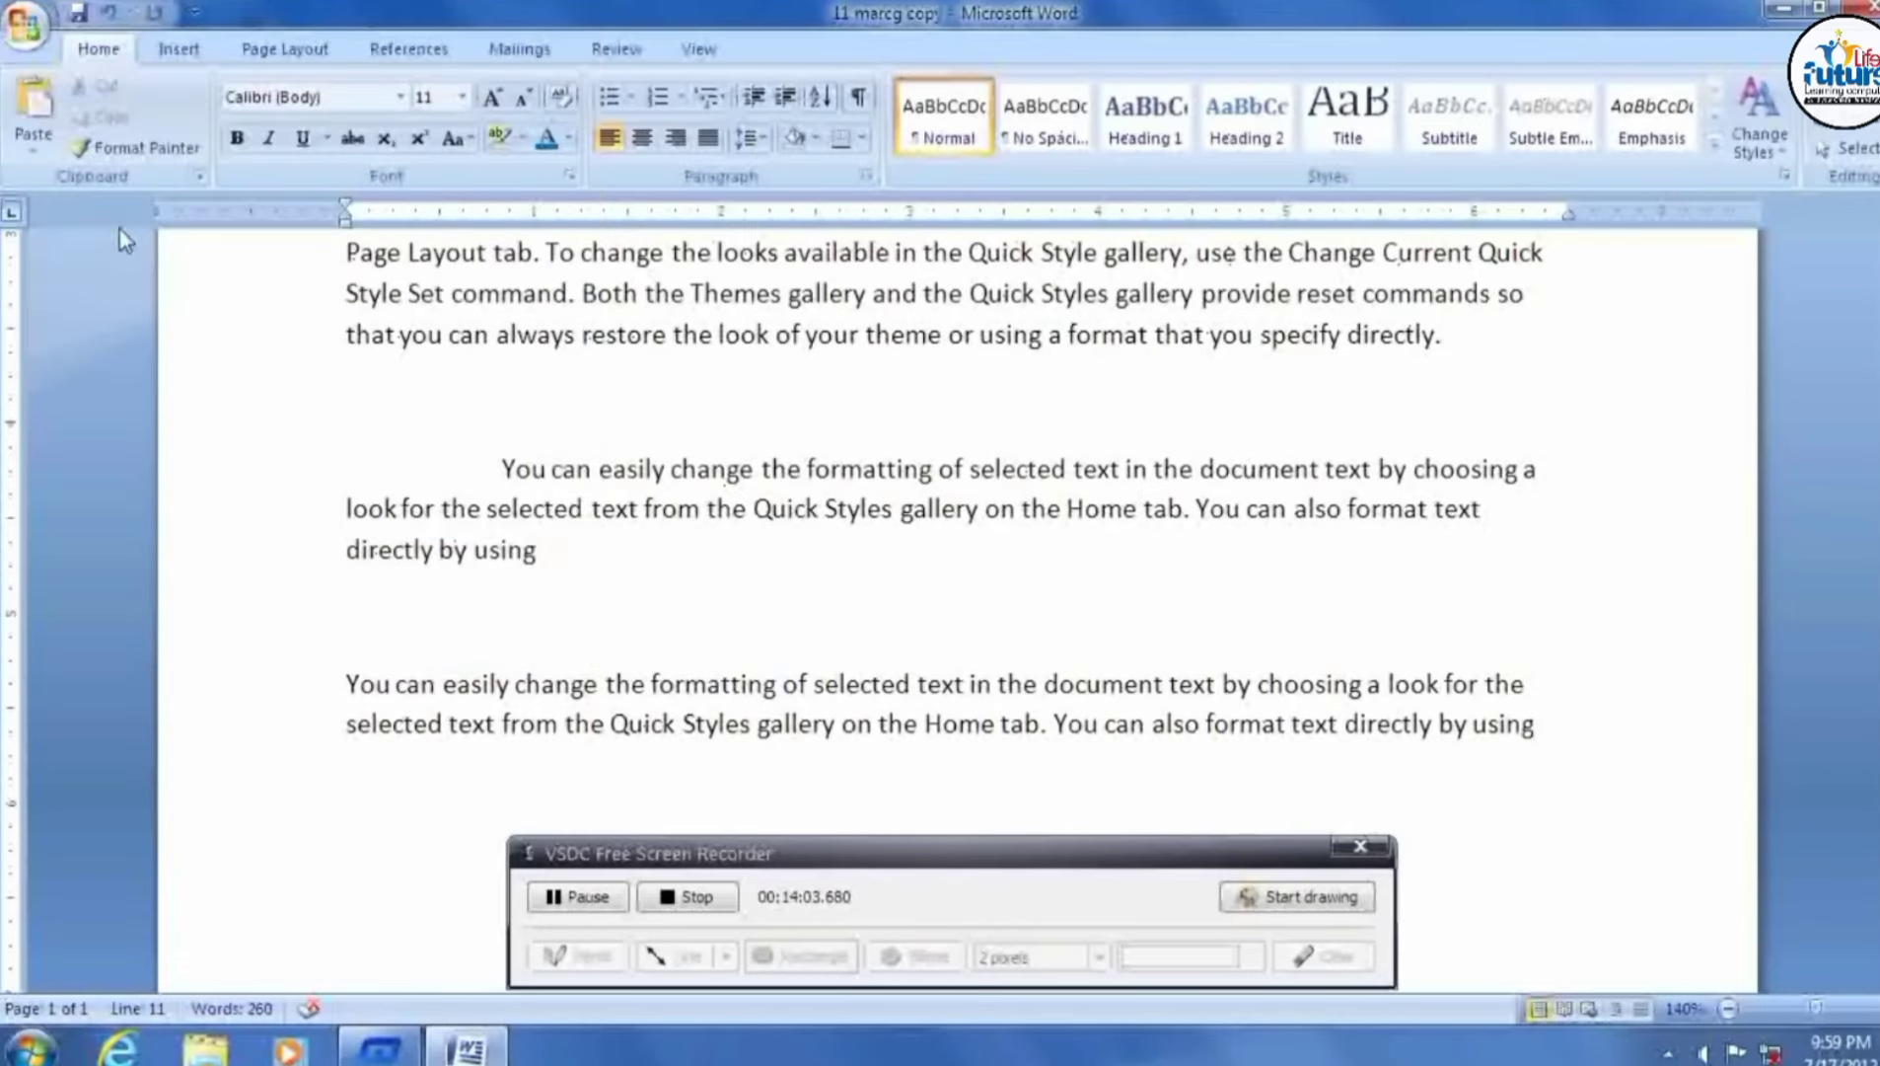
{"action": "scroll", "coordinate": [993, 240], "scroll_direction": "up", "scroll_amount": 3}
{"action": "scroll", "coordinate": [532, 409], "scroll_direction": "up", "scroll_amount": 5}
{"action": "scroll", "coordinate": [533, 409], "scroll_direction": "down", "scroll_amount": 5}
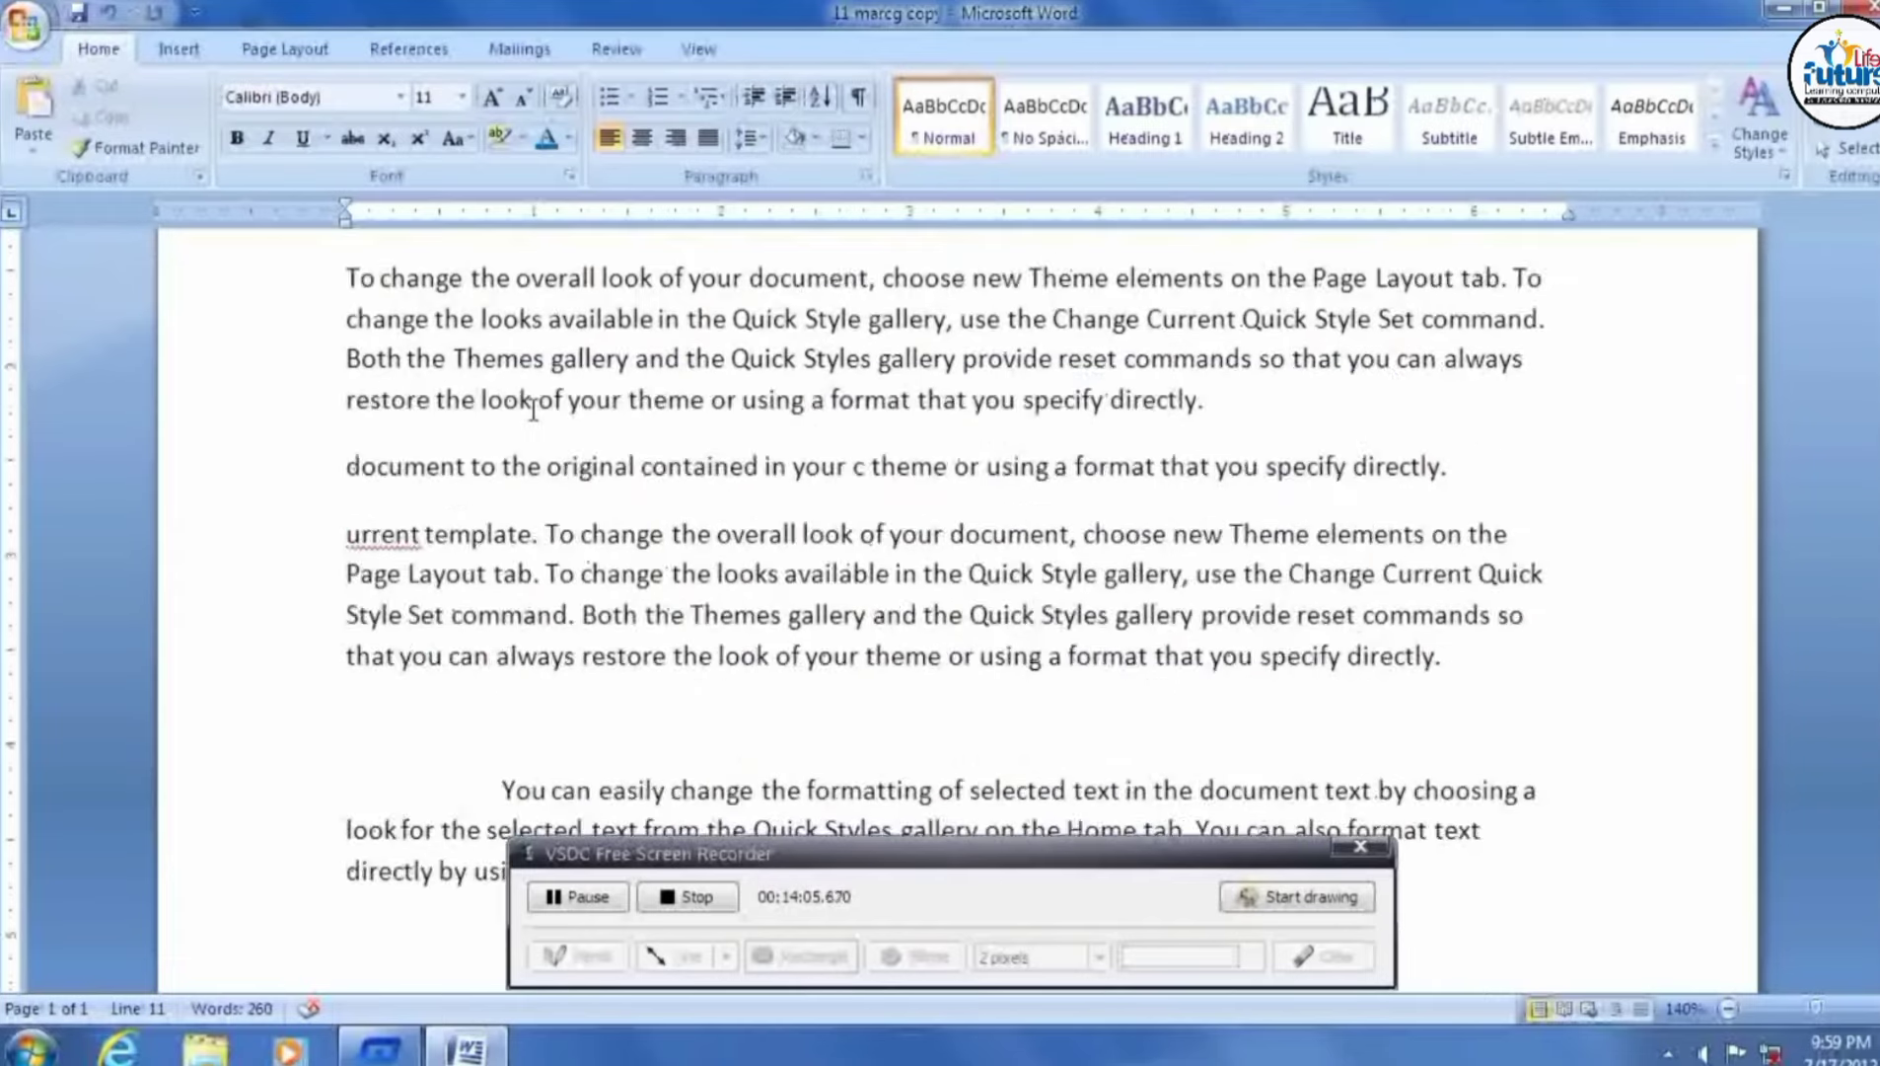
{"action": "scroll", "coordinate": [986, 592], "scroll_direction": "down", "scroll_amount": 5}
{"action": "scroll", "coordinate": [987, 592], "scroll_direction": "up", "scroll_amount": 10}
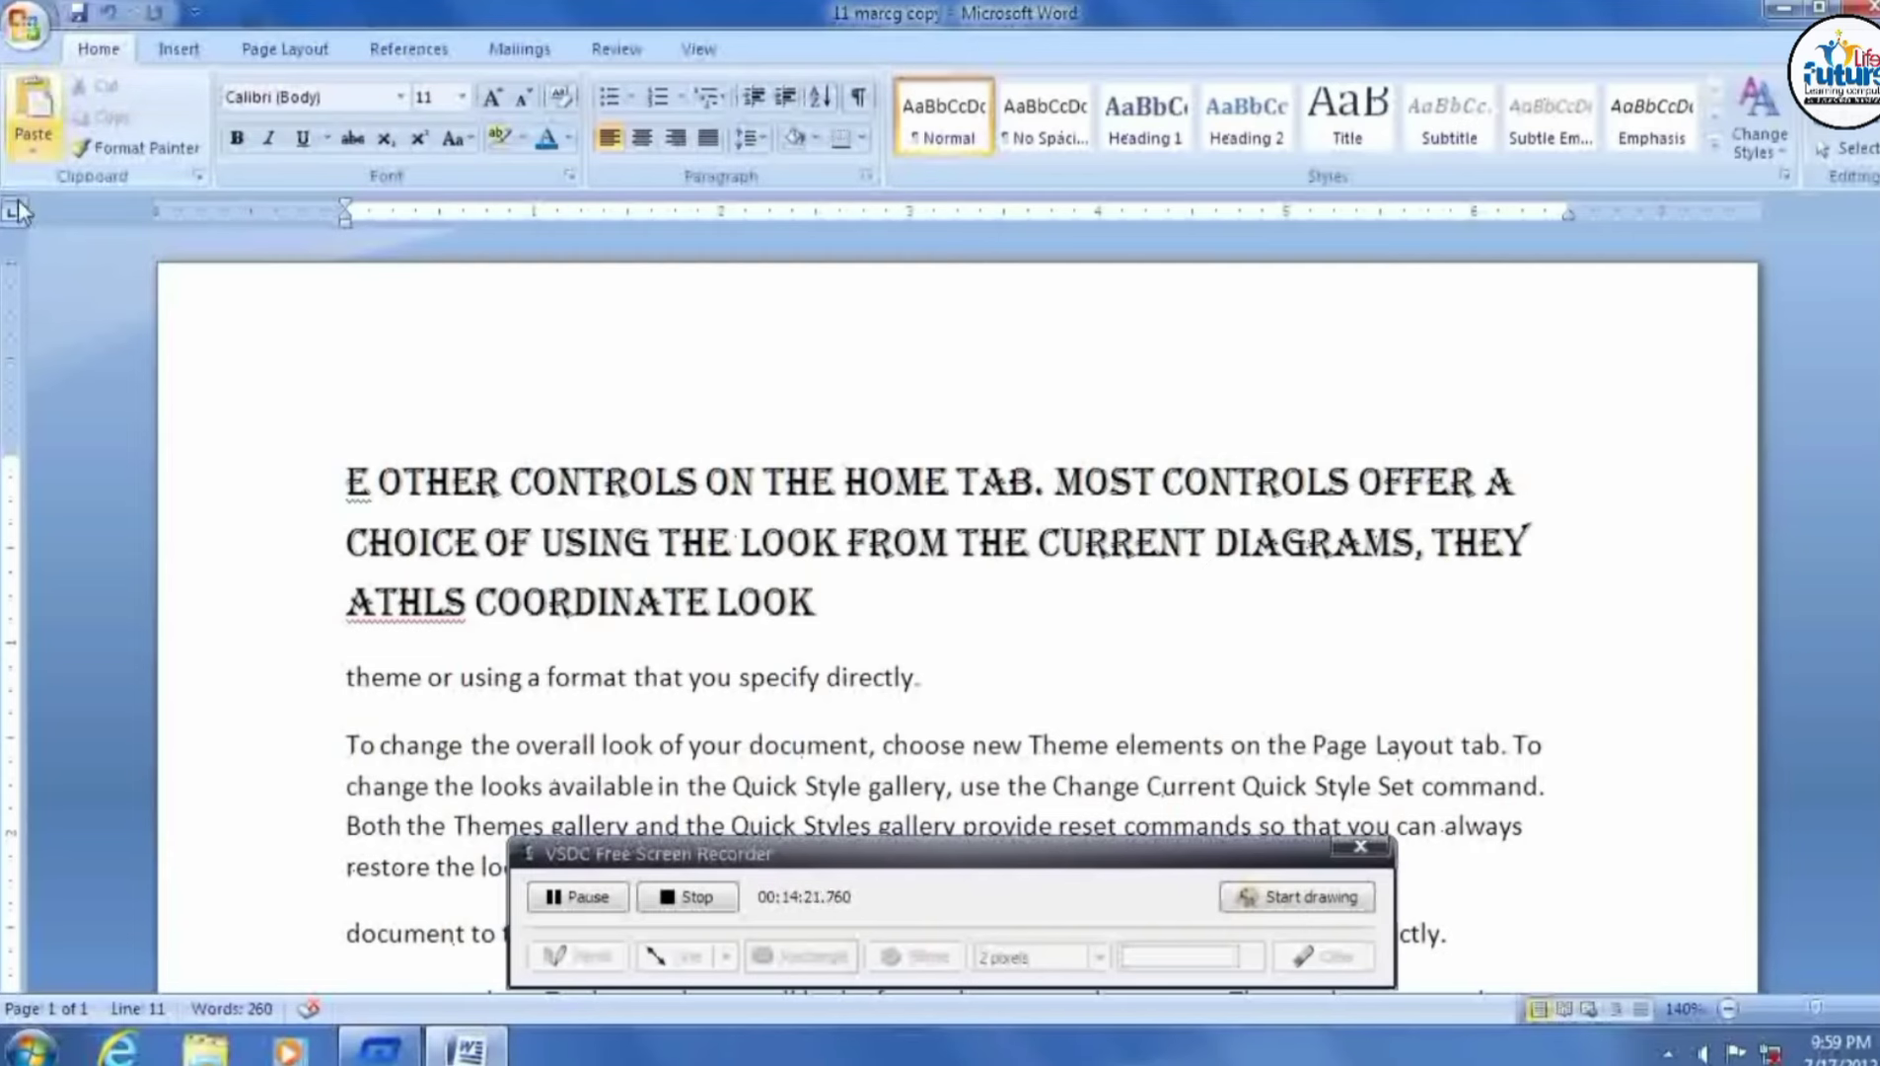
Draw two red annotation boxes on screen, then clear them.
{"action": "left_click", "coordinate": [1329, 898]}
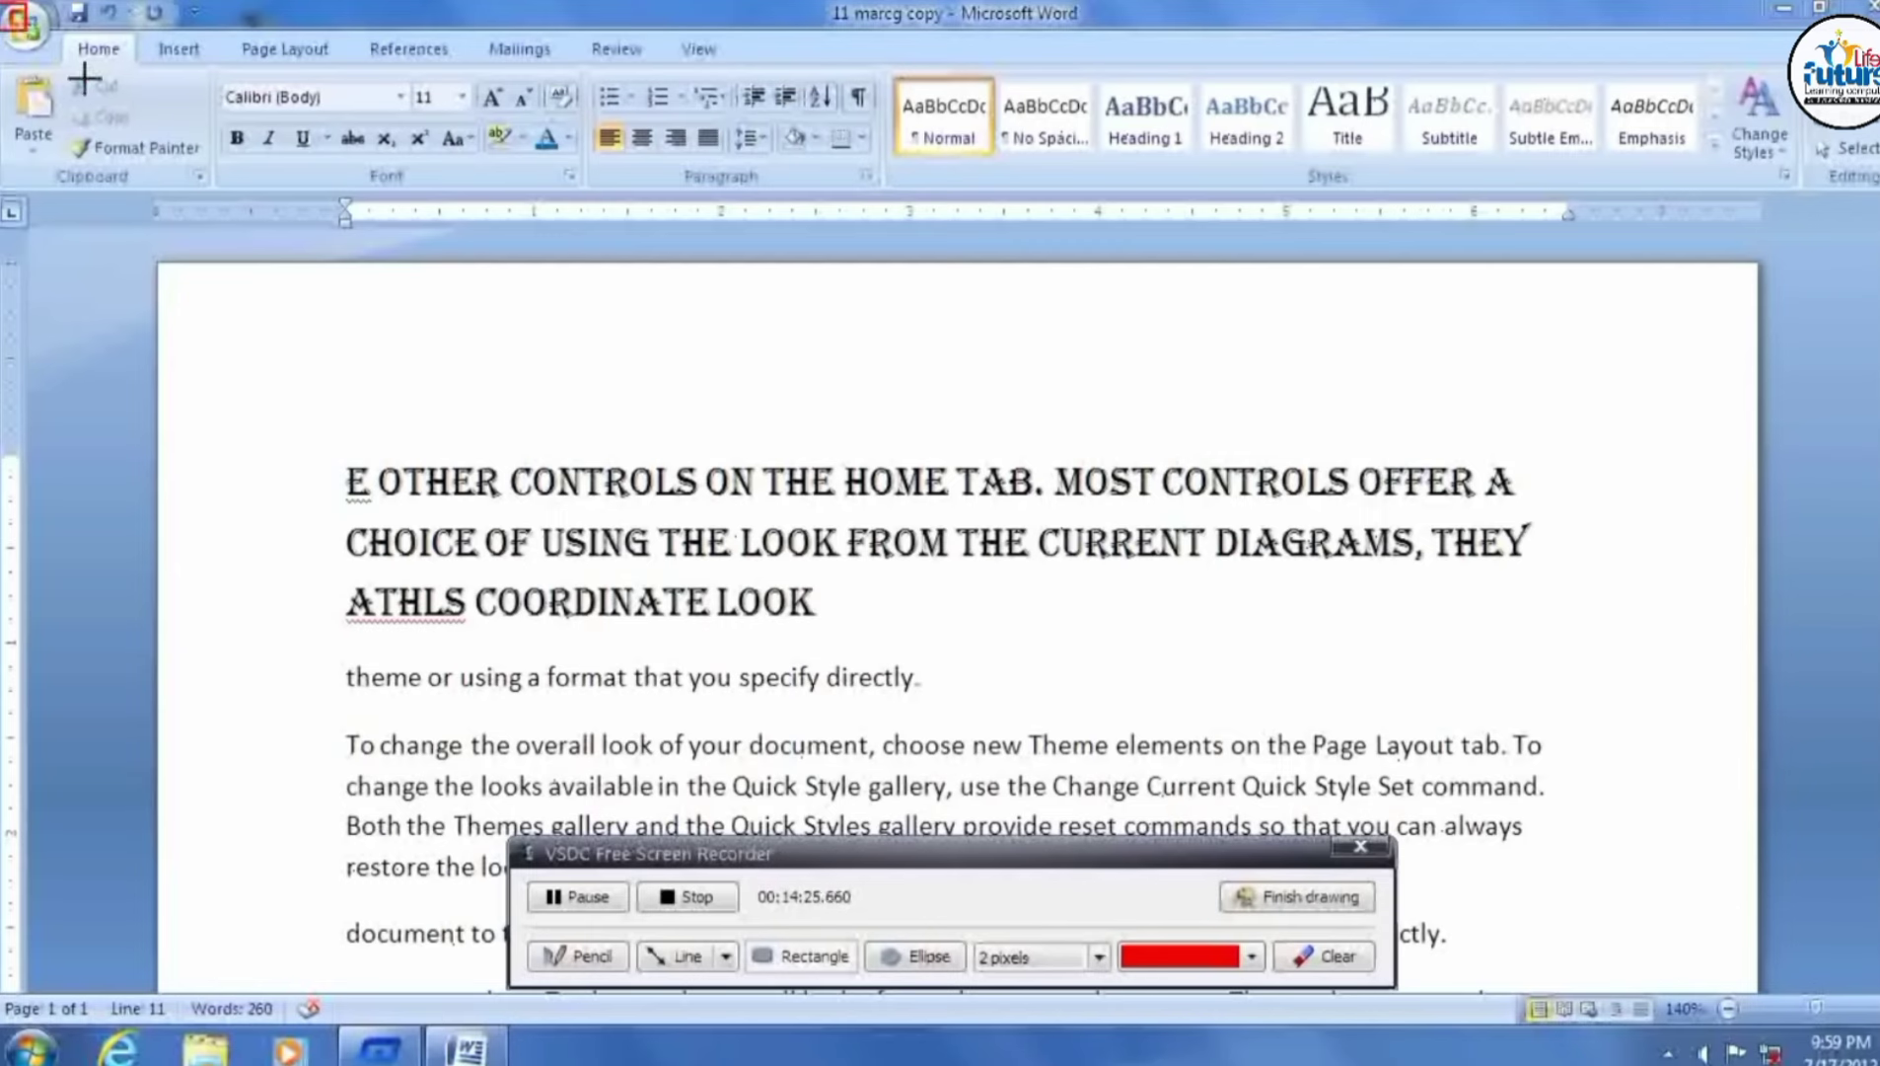
{"action": "left_click_drag", "start_coordinate": [85, 78], "coordinate": [219, 207]}
{"action": "left_click_drag", "start_coordinate": [44, 24], "coordinate": [138, 79]}
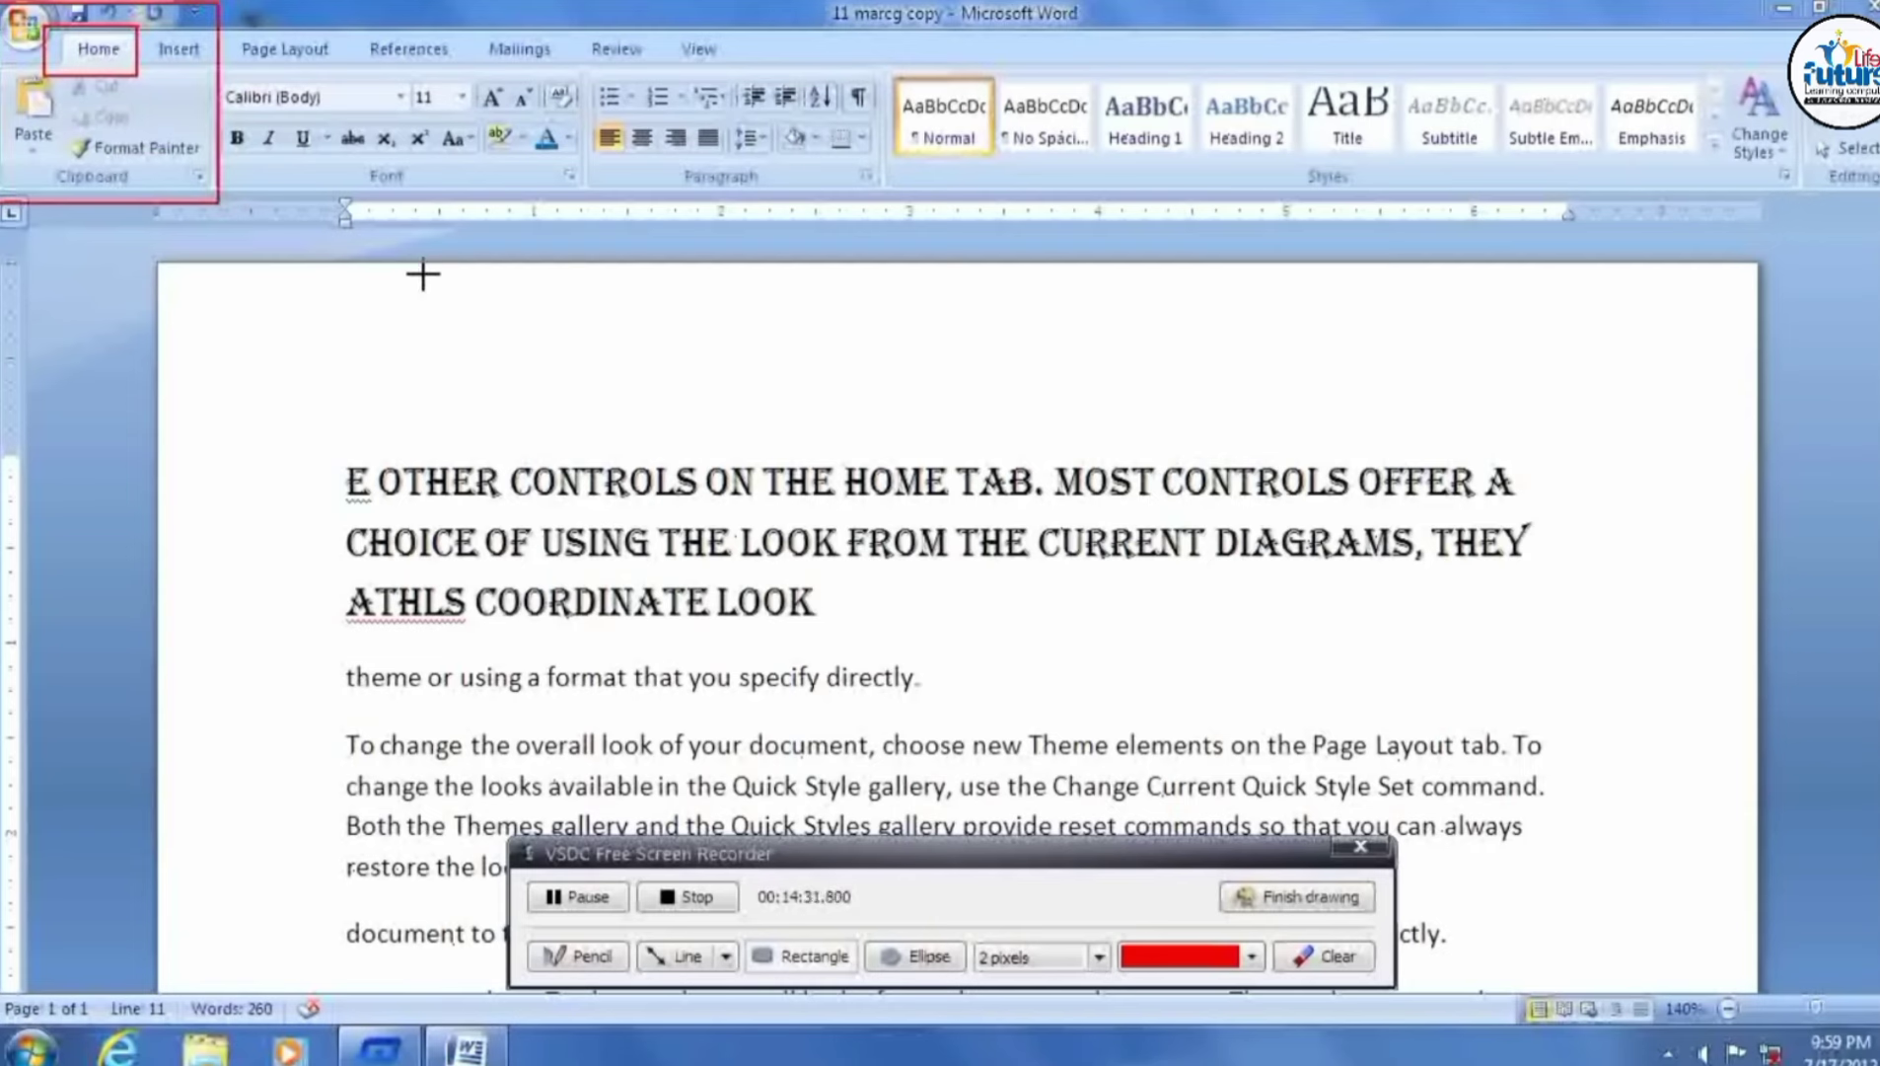
{"action": "left_click", "coordinate": [1326, 908]}
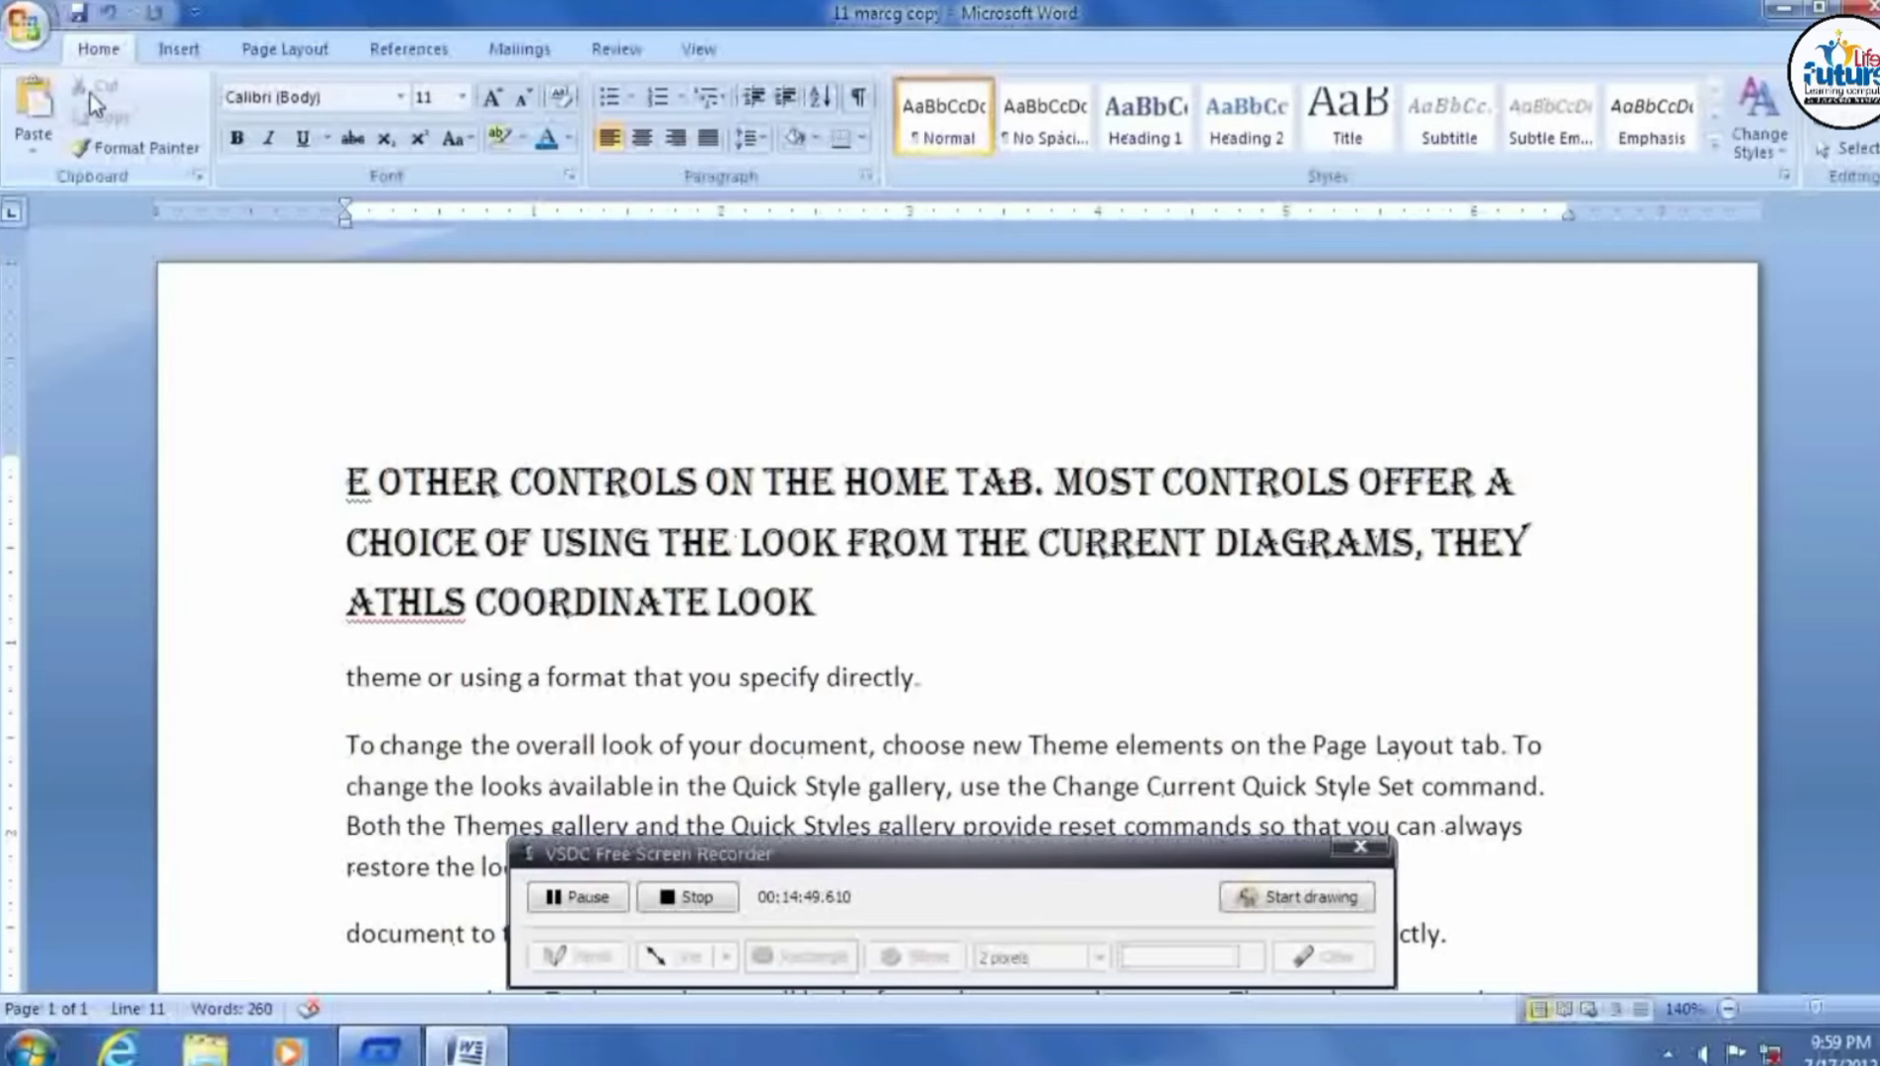
Select the Algerian heading from its leading 'E' through 'LOOK'.
{"action": "left_click", "coordinate": [845, 614]}
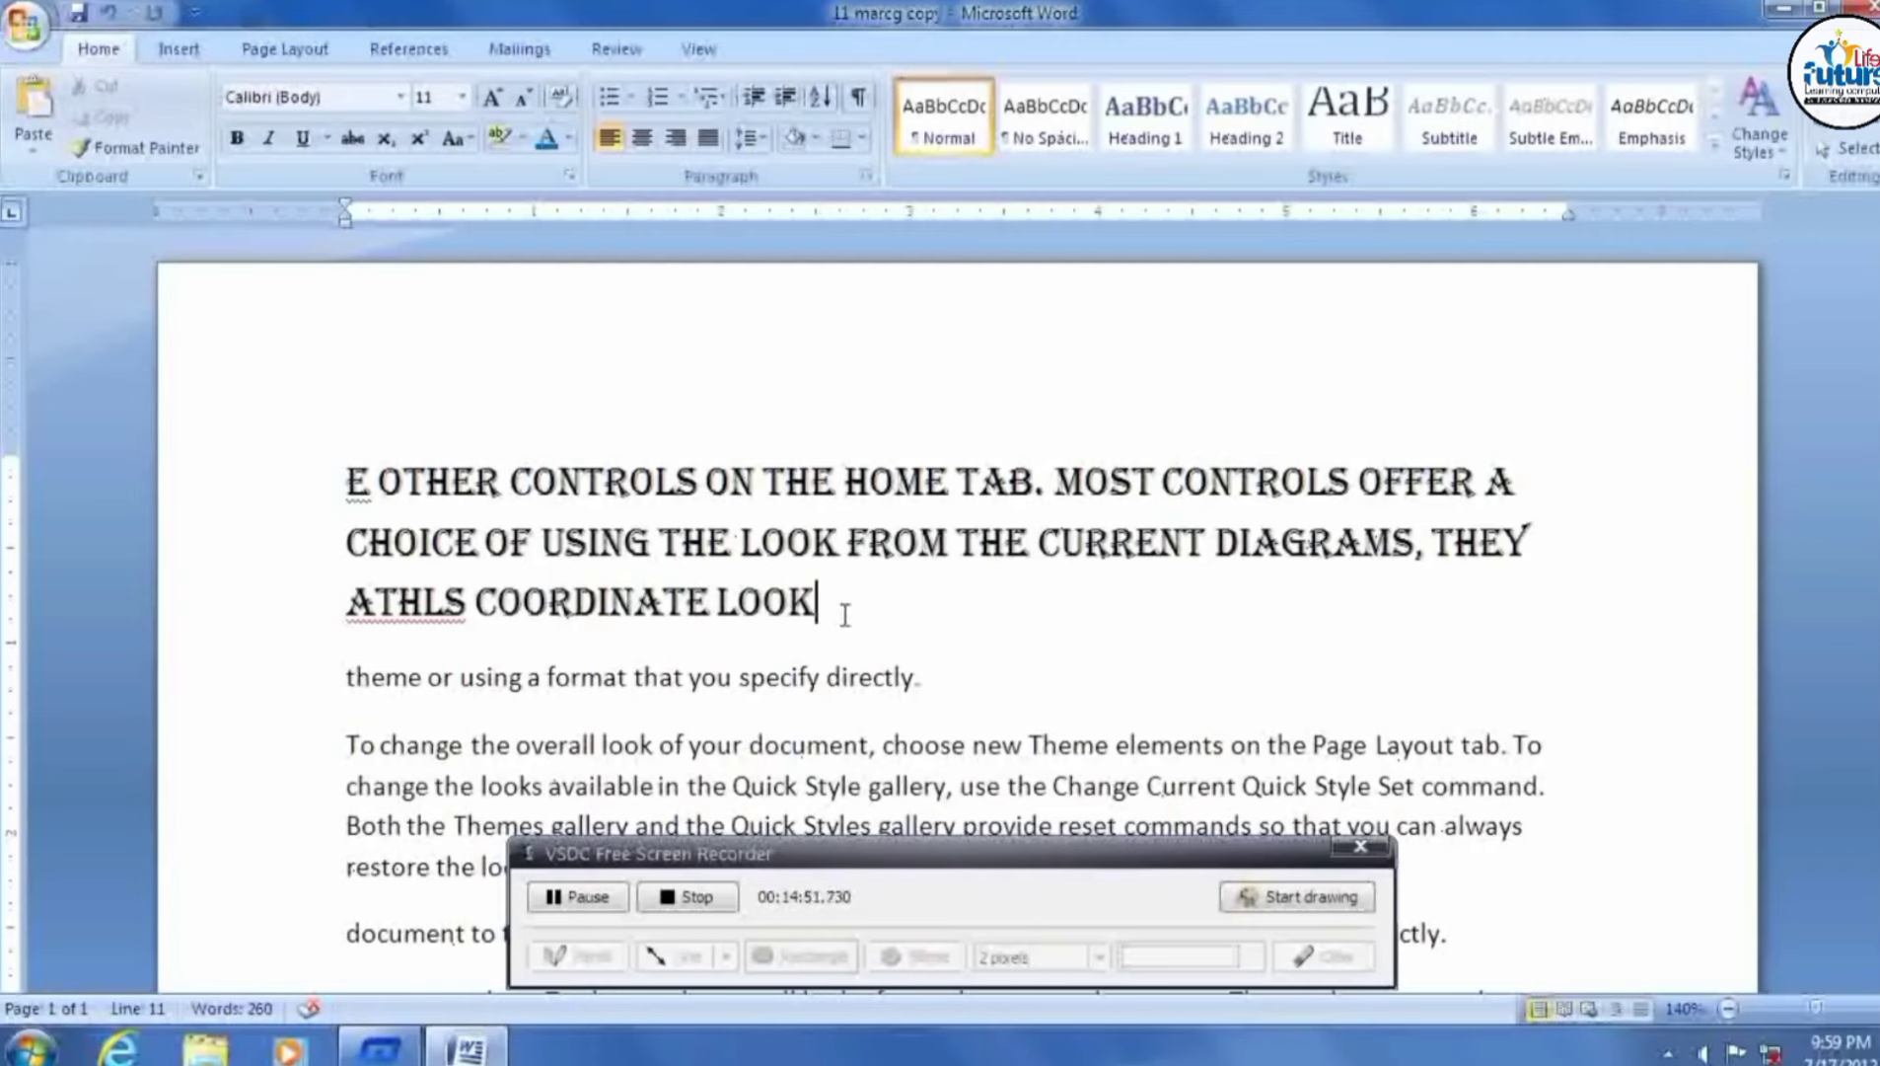
{"action": "left_click_drag", "start_coordinate": [845, 613], "coordinate": [341, 493]}
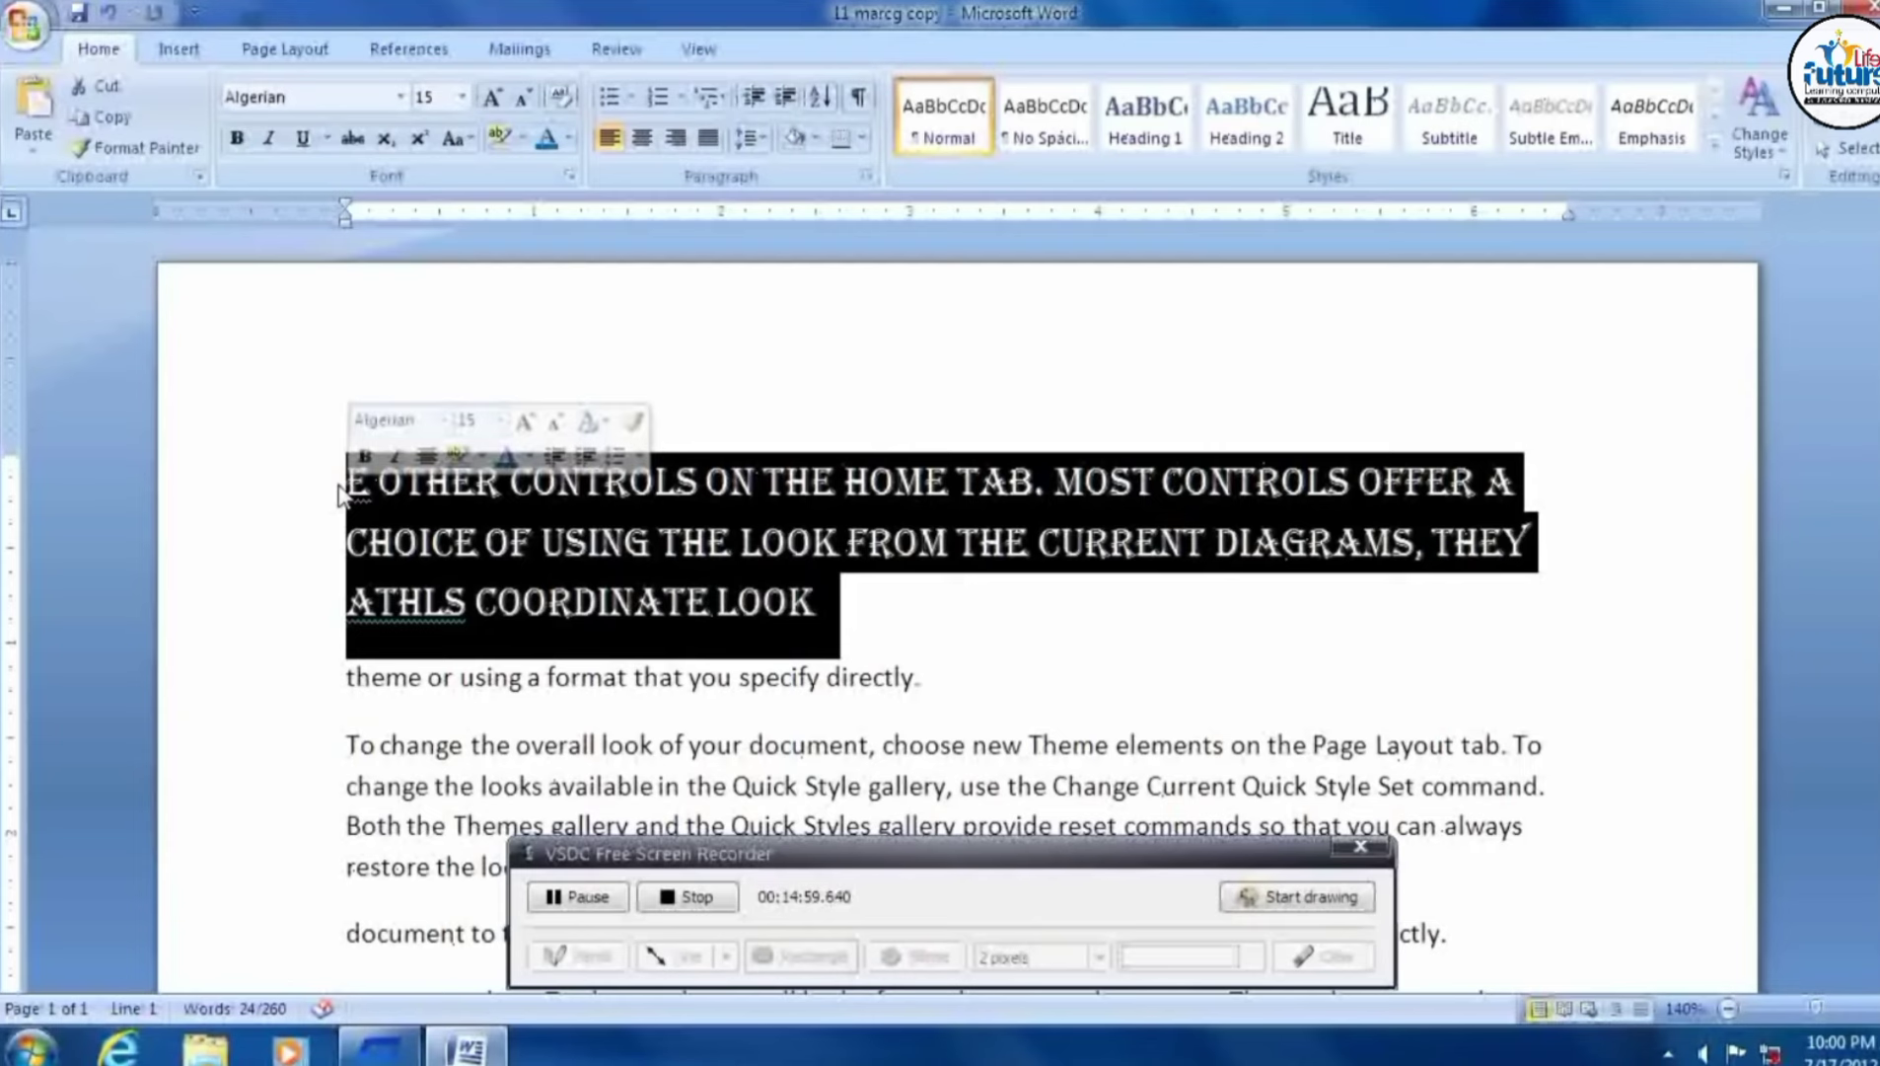
{"action": "left_click", "coordinate": [347, 483]}
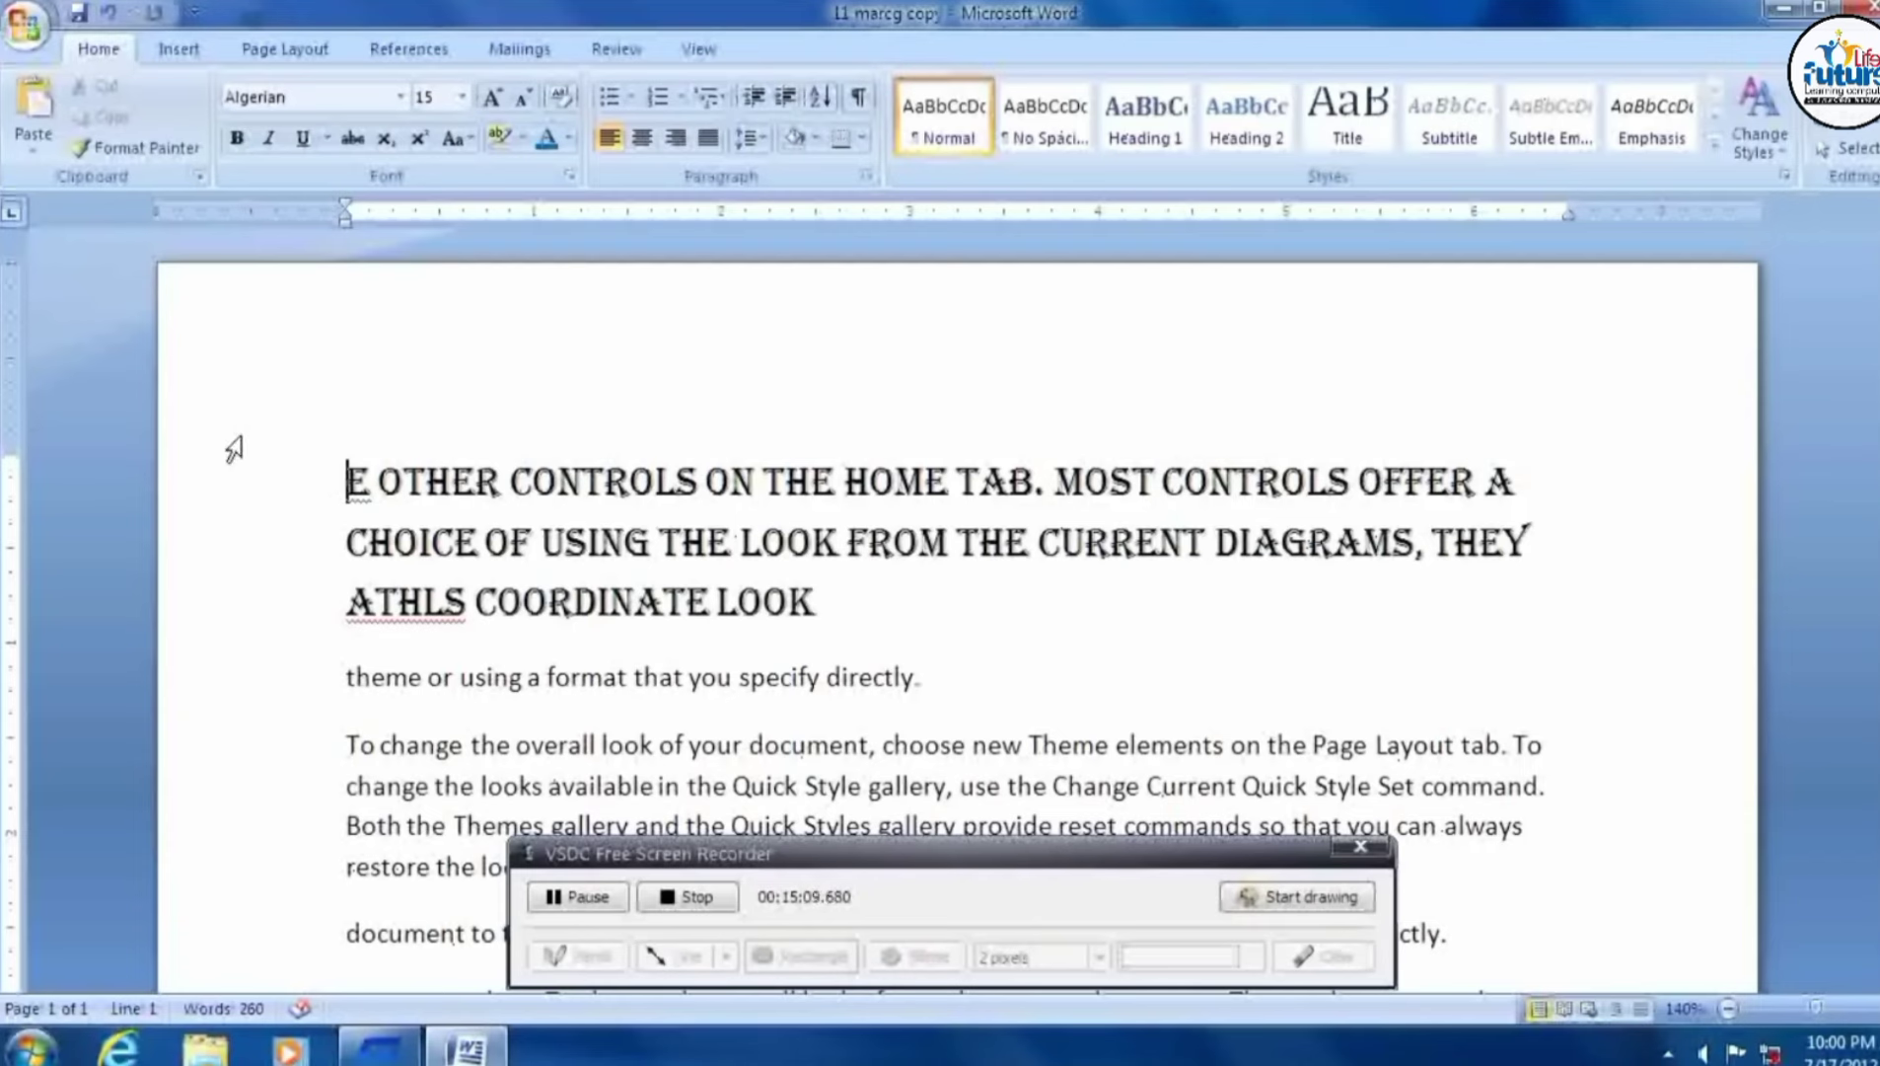
{"action": "key", "text": "Right"}
{"action": "key", "text": "Right"}
{"action": "key", "text": "Right"}
{"action": "left_click_drag", "start_coordinate": [427, 484], "coordinate": [855, 614]}
{"action": "mouse_move", "coordinate": [817, 601]}
{"action": "left_mouse_down"}
{"action": "mouse_move", "coordinate": [350, 483]}
{"action": "mouse_move", "coordinate": [351, 452]}
{"action": "left_mouse_up"}
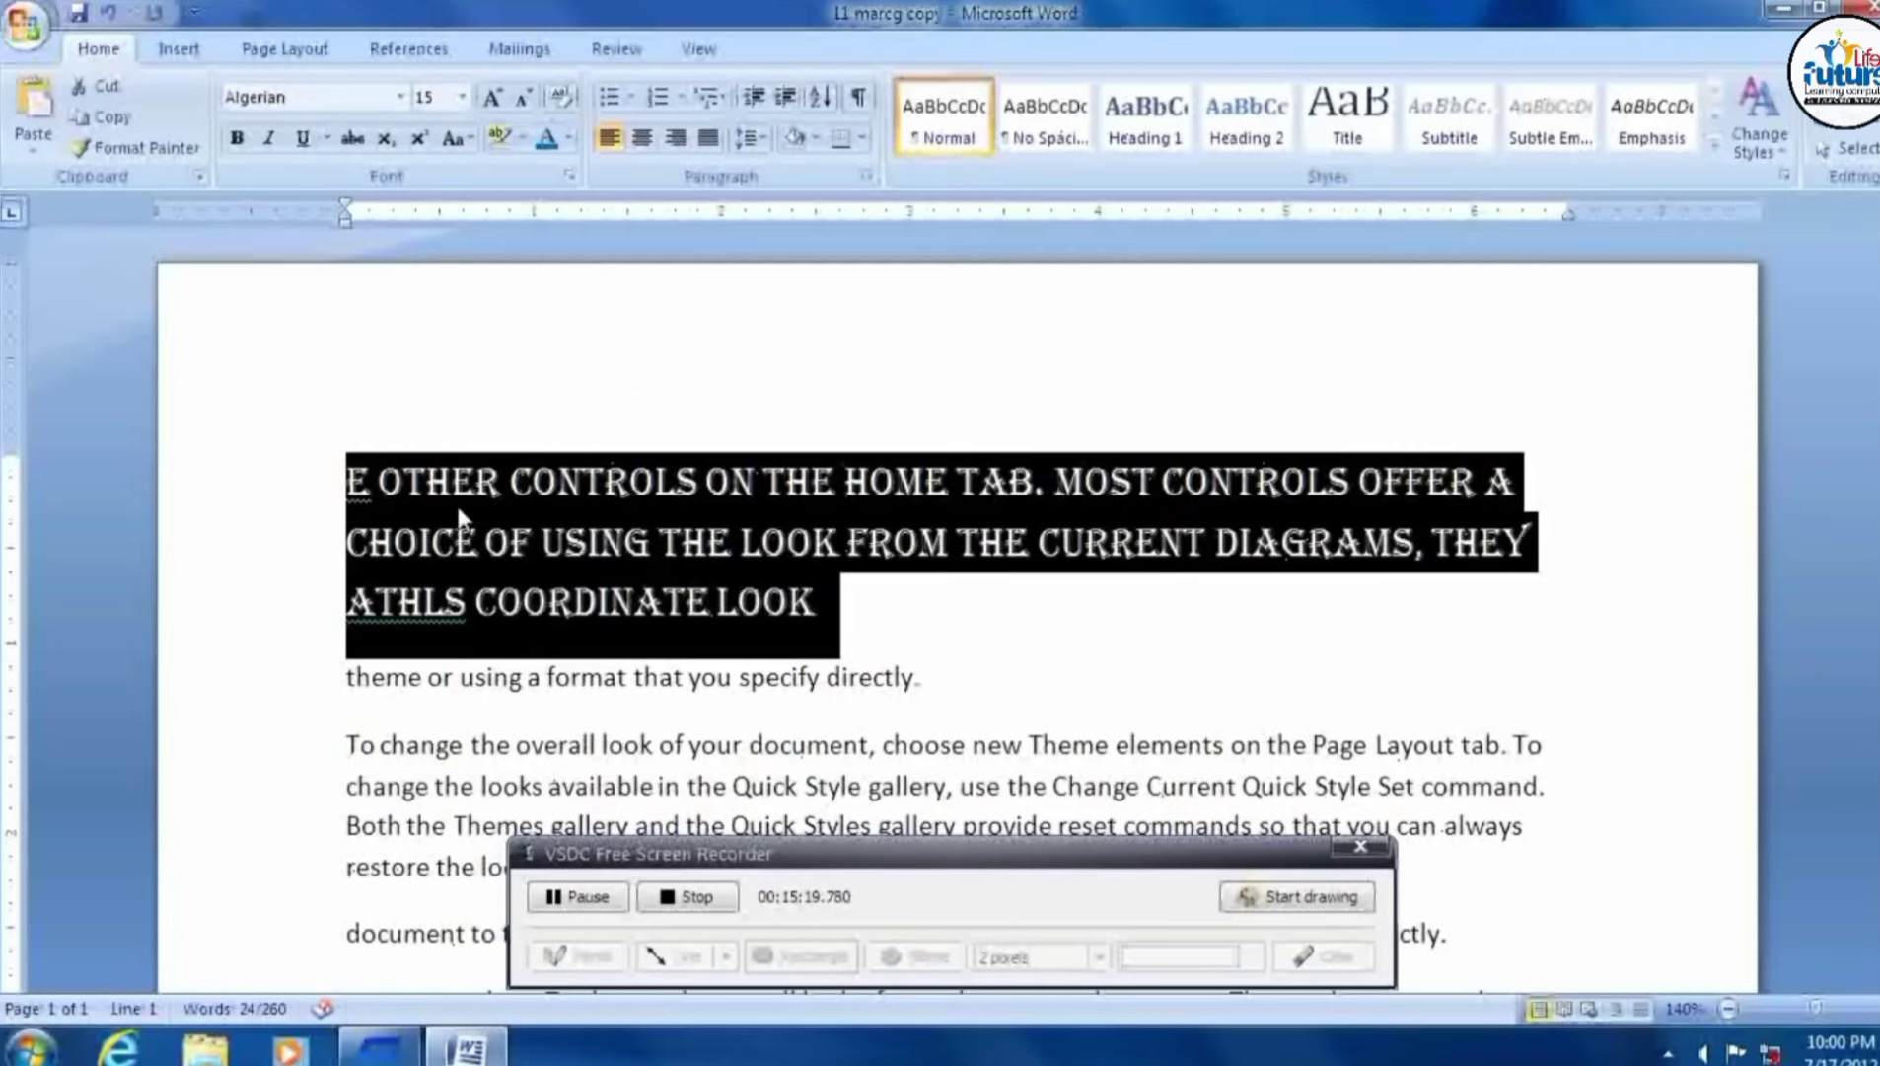
Delete everything from 'document to the original' to the end of the document.
{"action": "scroll", "coordinate": [547, 561], "scroll_direction": "down", "scroll_amount": 3}
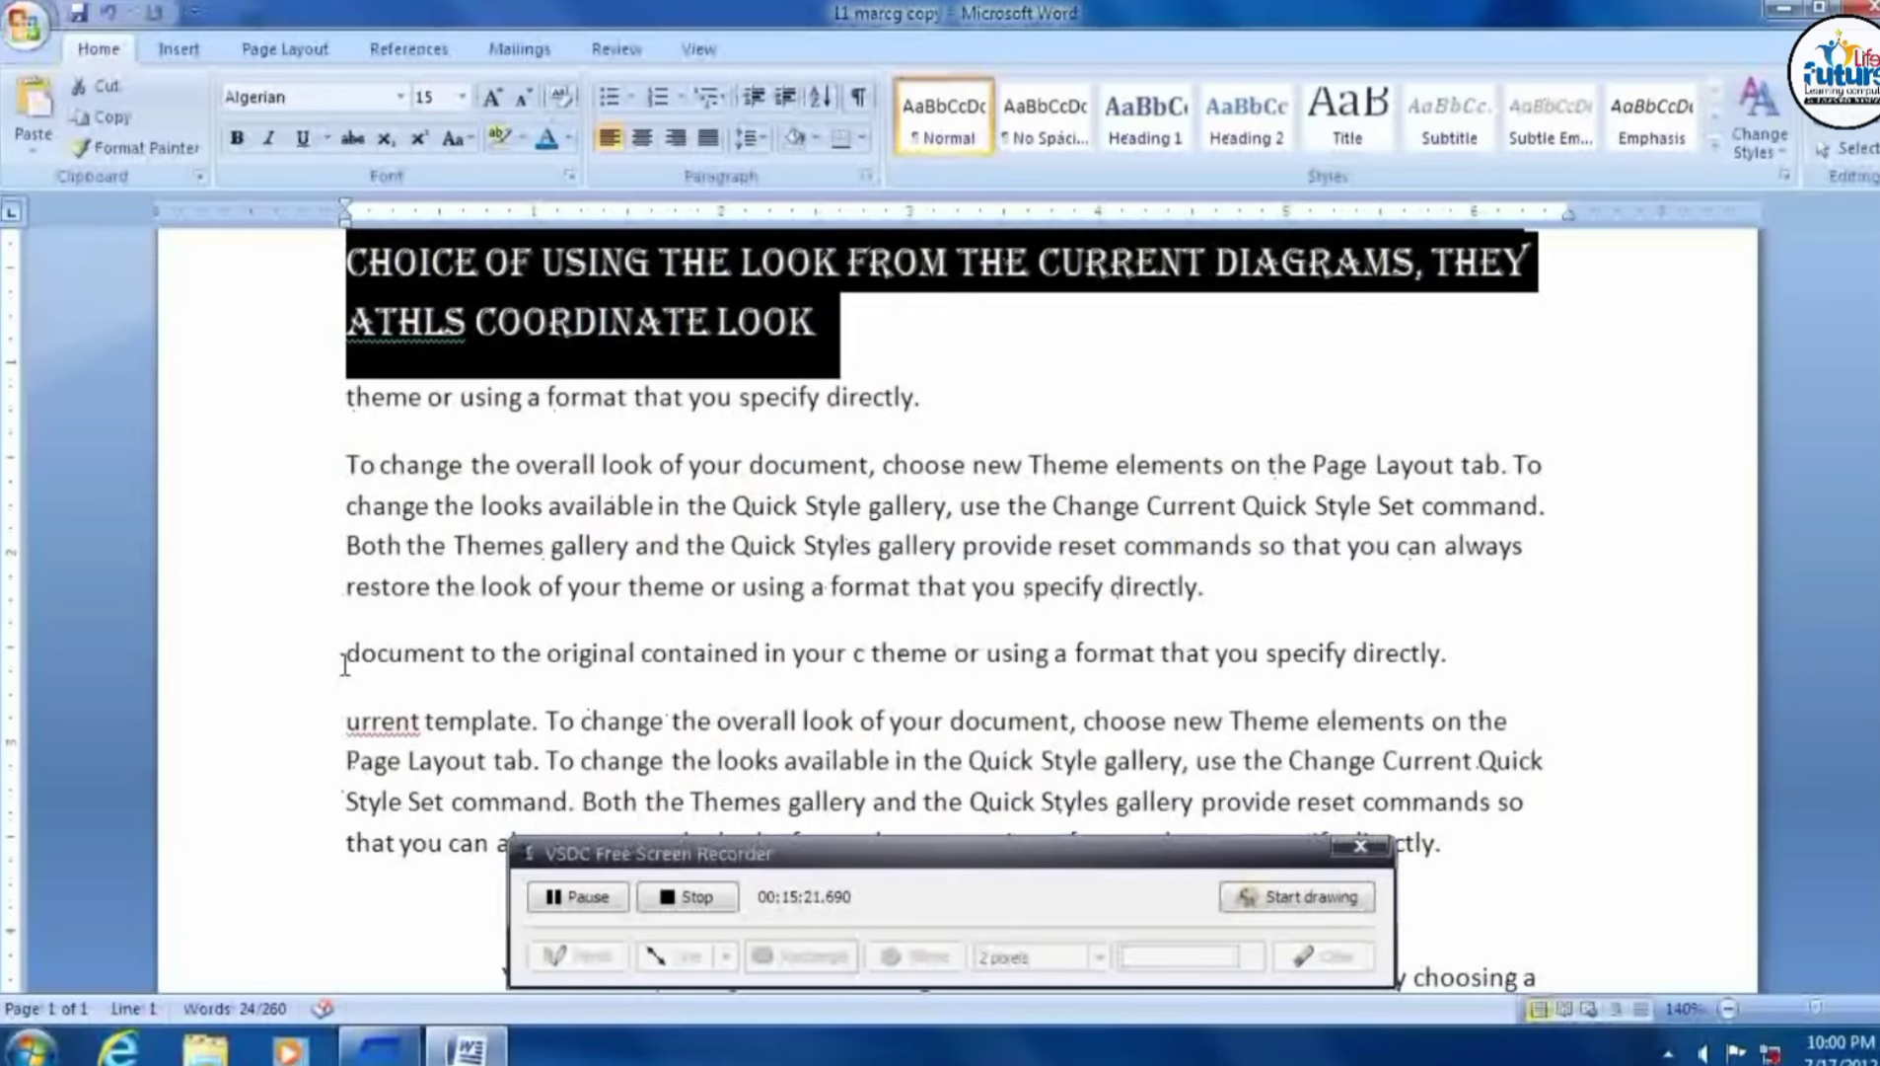
{"action": "mouse_move", "coordinate": [345, 661]}
{"action": "left_mouse_down"}
{"action": "mouse_move", "coordinate": [1590, 981]}
{"action": "mouse_move", "coordinate": [1472, 901]}
{"action": "left_mouse_up"}
{"action": "key", "text": "Delete"}
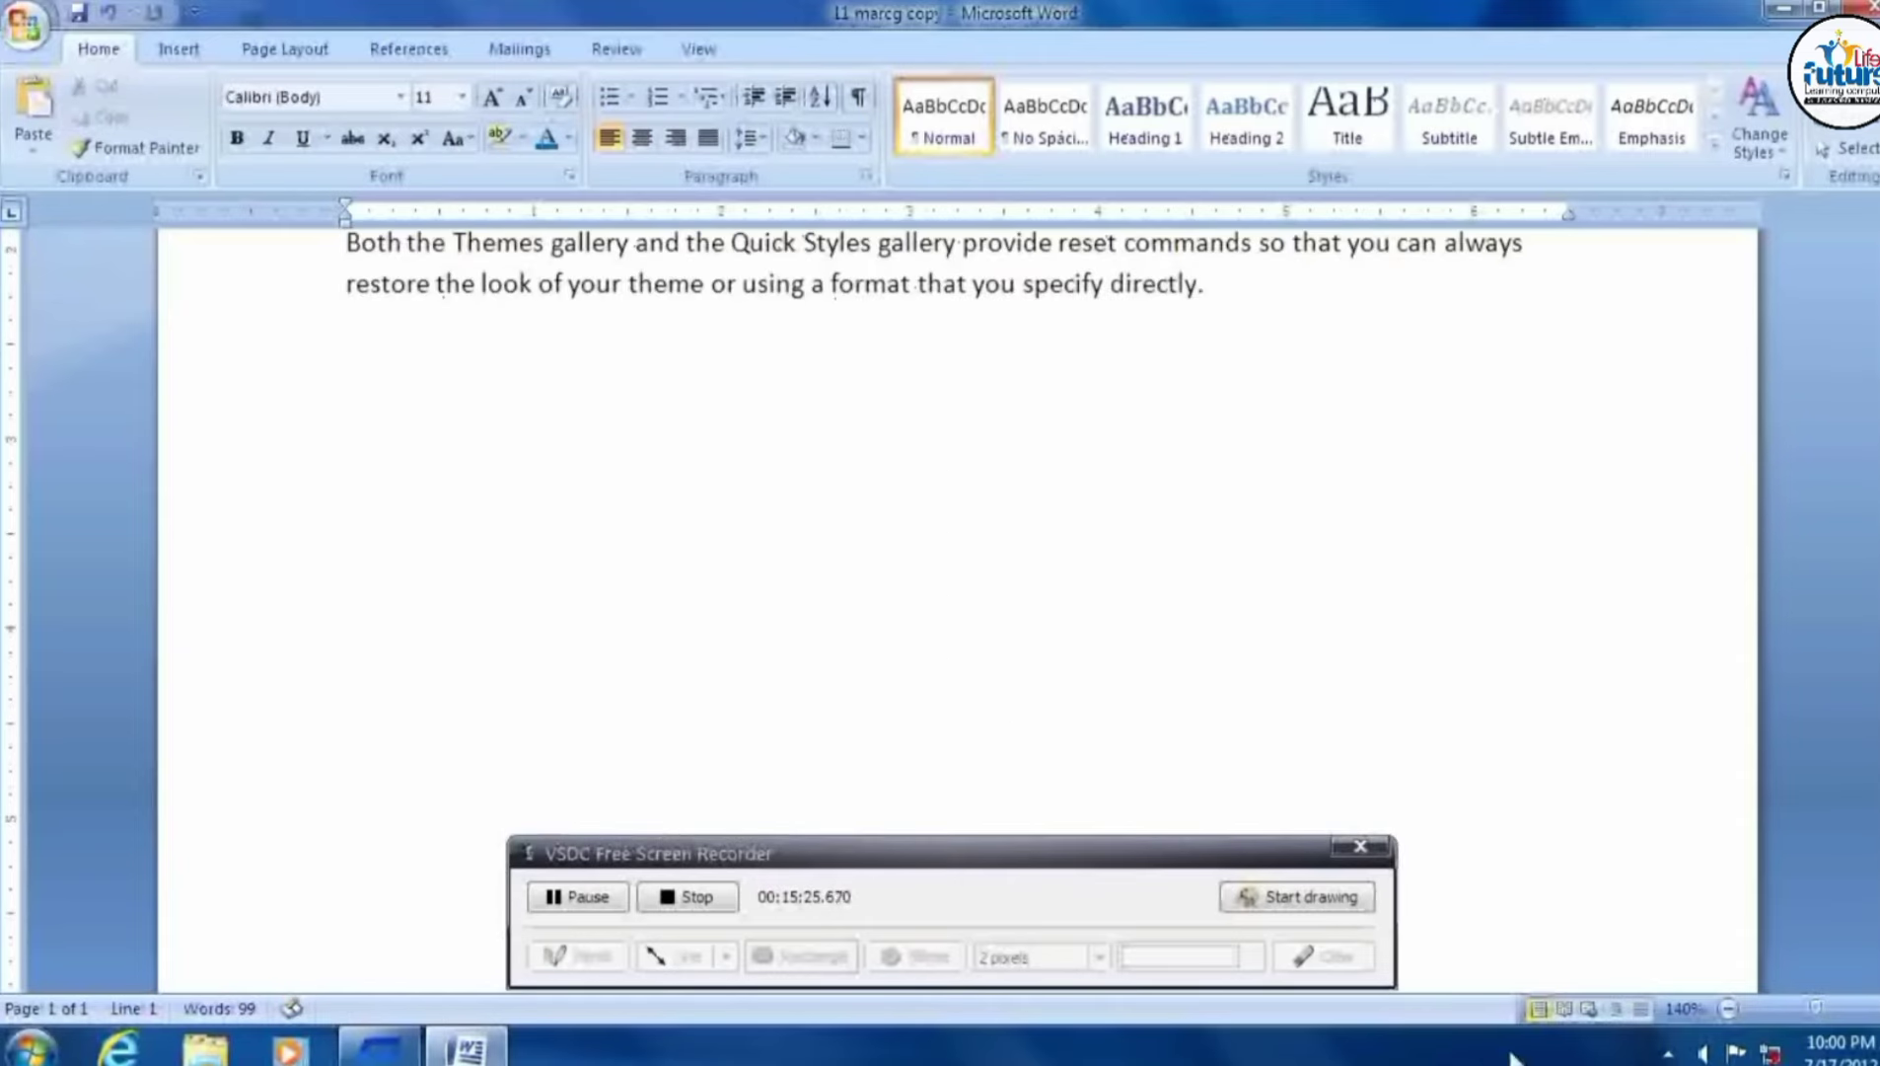
Zoom the page out to 120% and select the heading line 'ATHLS COORDINATE LOOK'.
{"action": "left_click", "coordinate": [1729, 1007]}
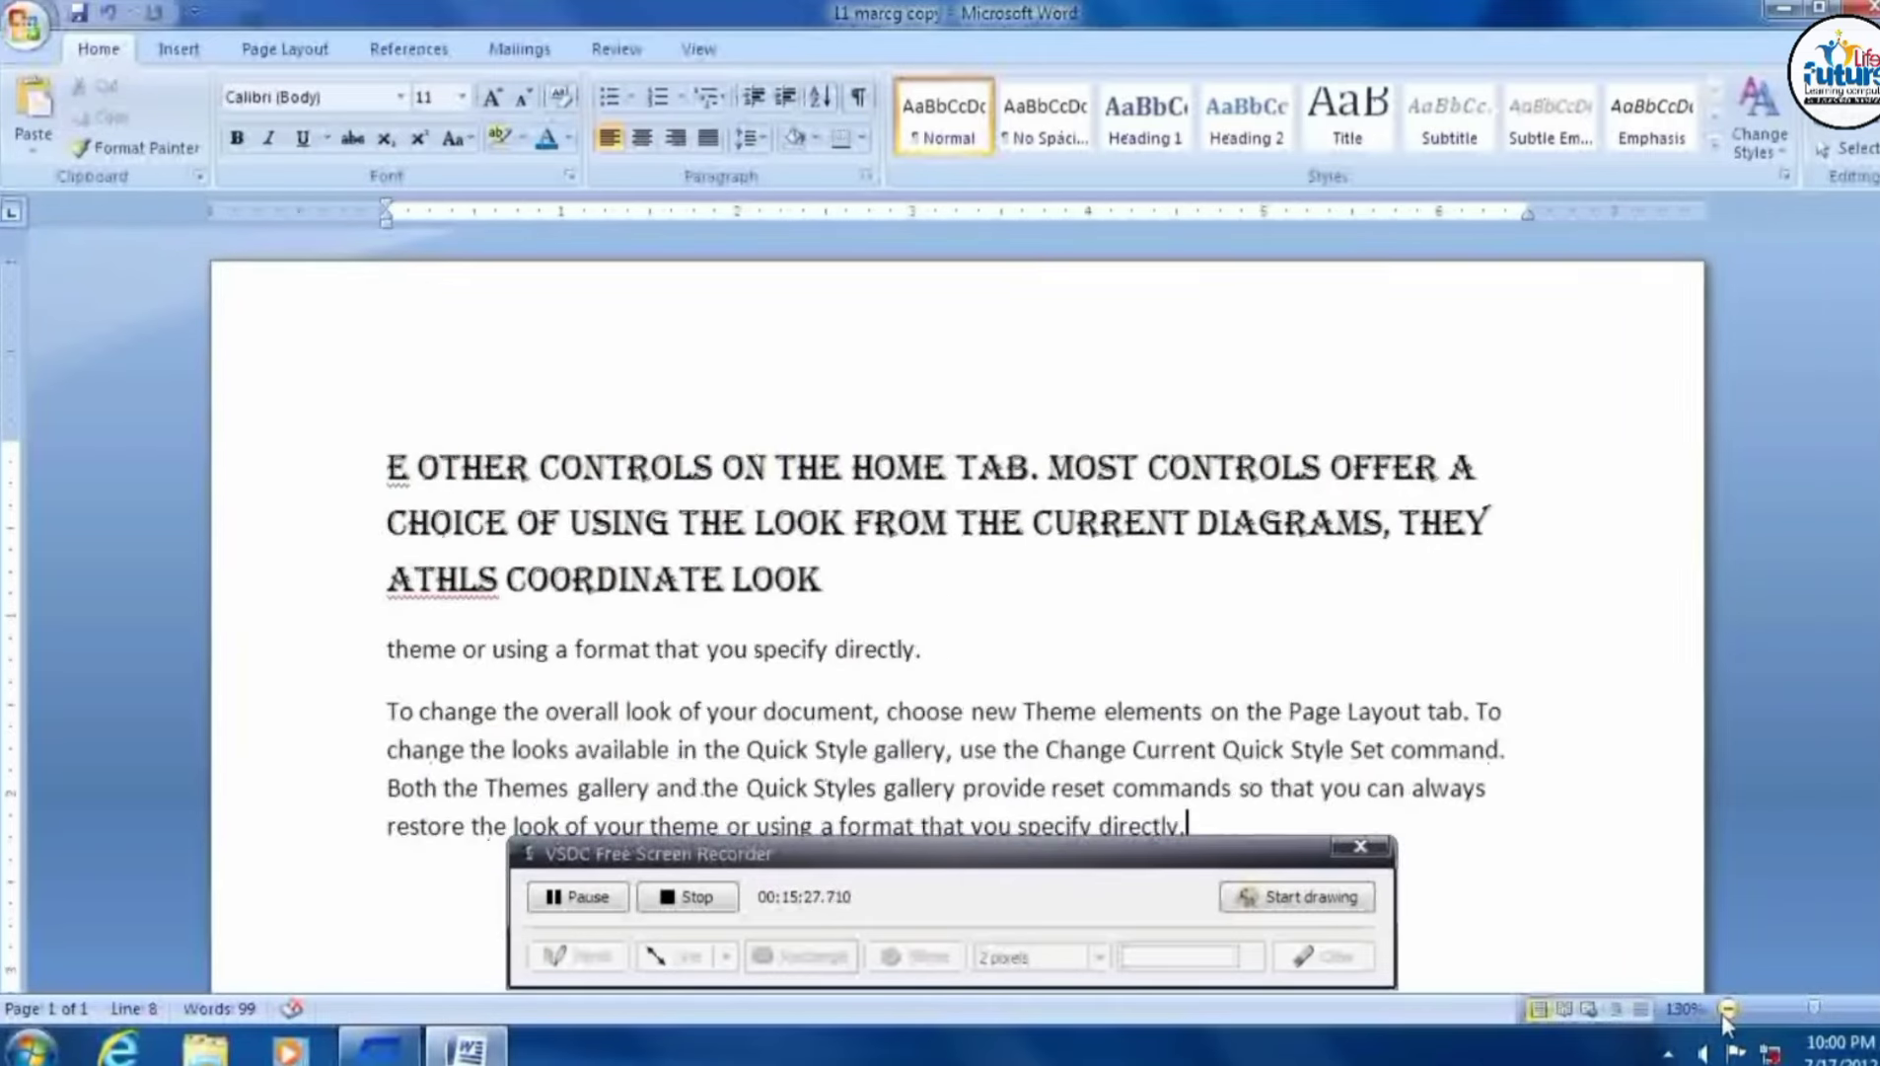
{"action": "left_click", "coordinate": [1729, 1009]}
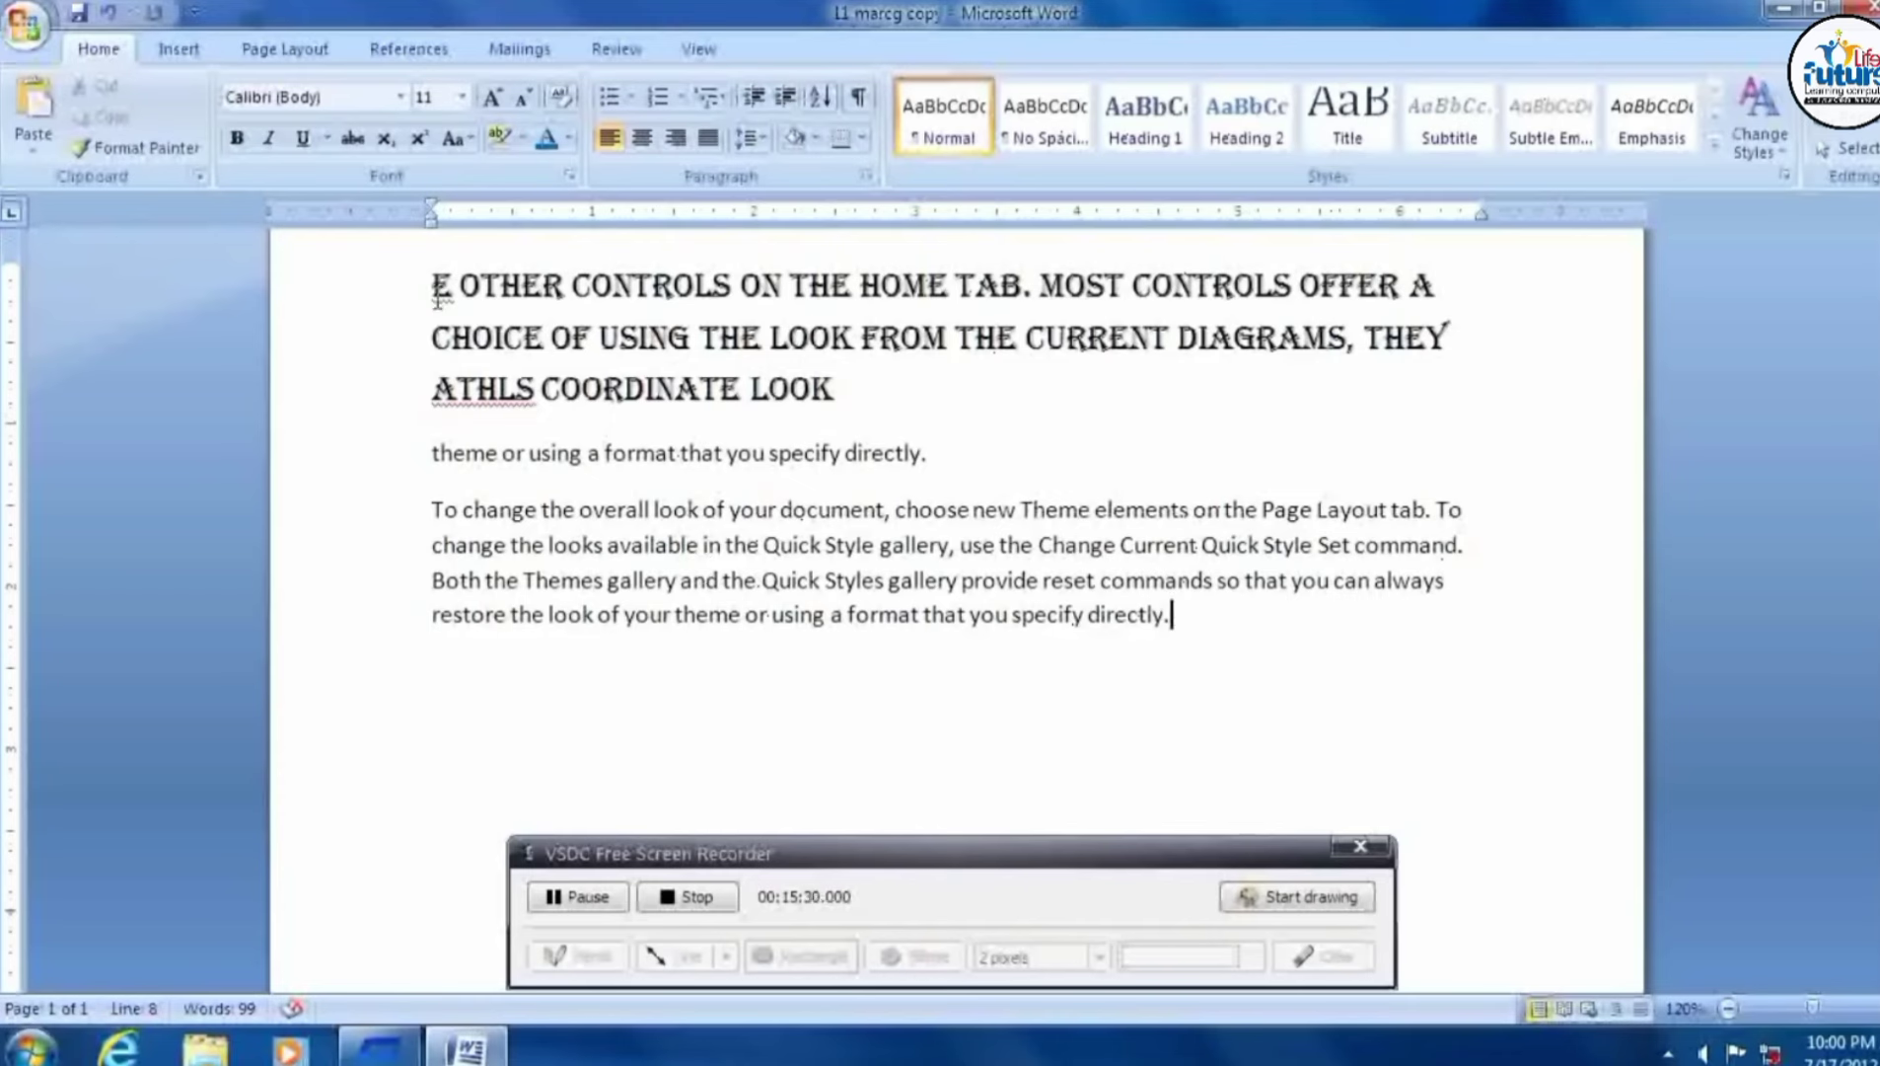
{"action": "mouse_move", "coordinate": [432, 390]}
{"action": "left_mouse_down"}
{"action": "mouse_move", "coordinate": [816, 417]}
{"action": "mouse_move", "coordinate": [574, 388]}
{"action": "left_mouse_up"}
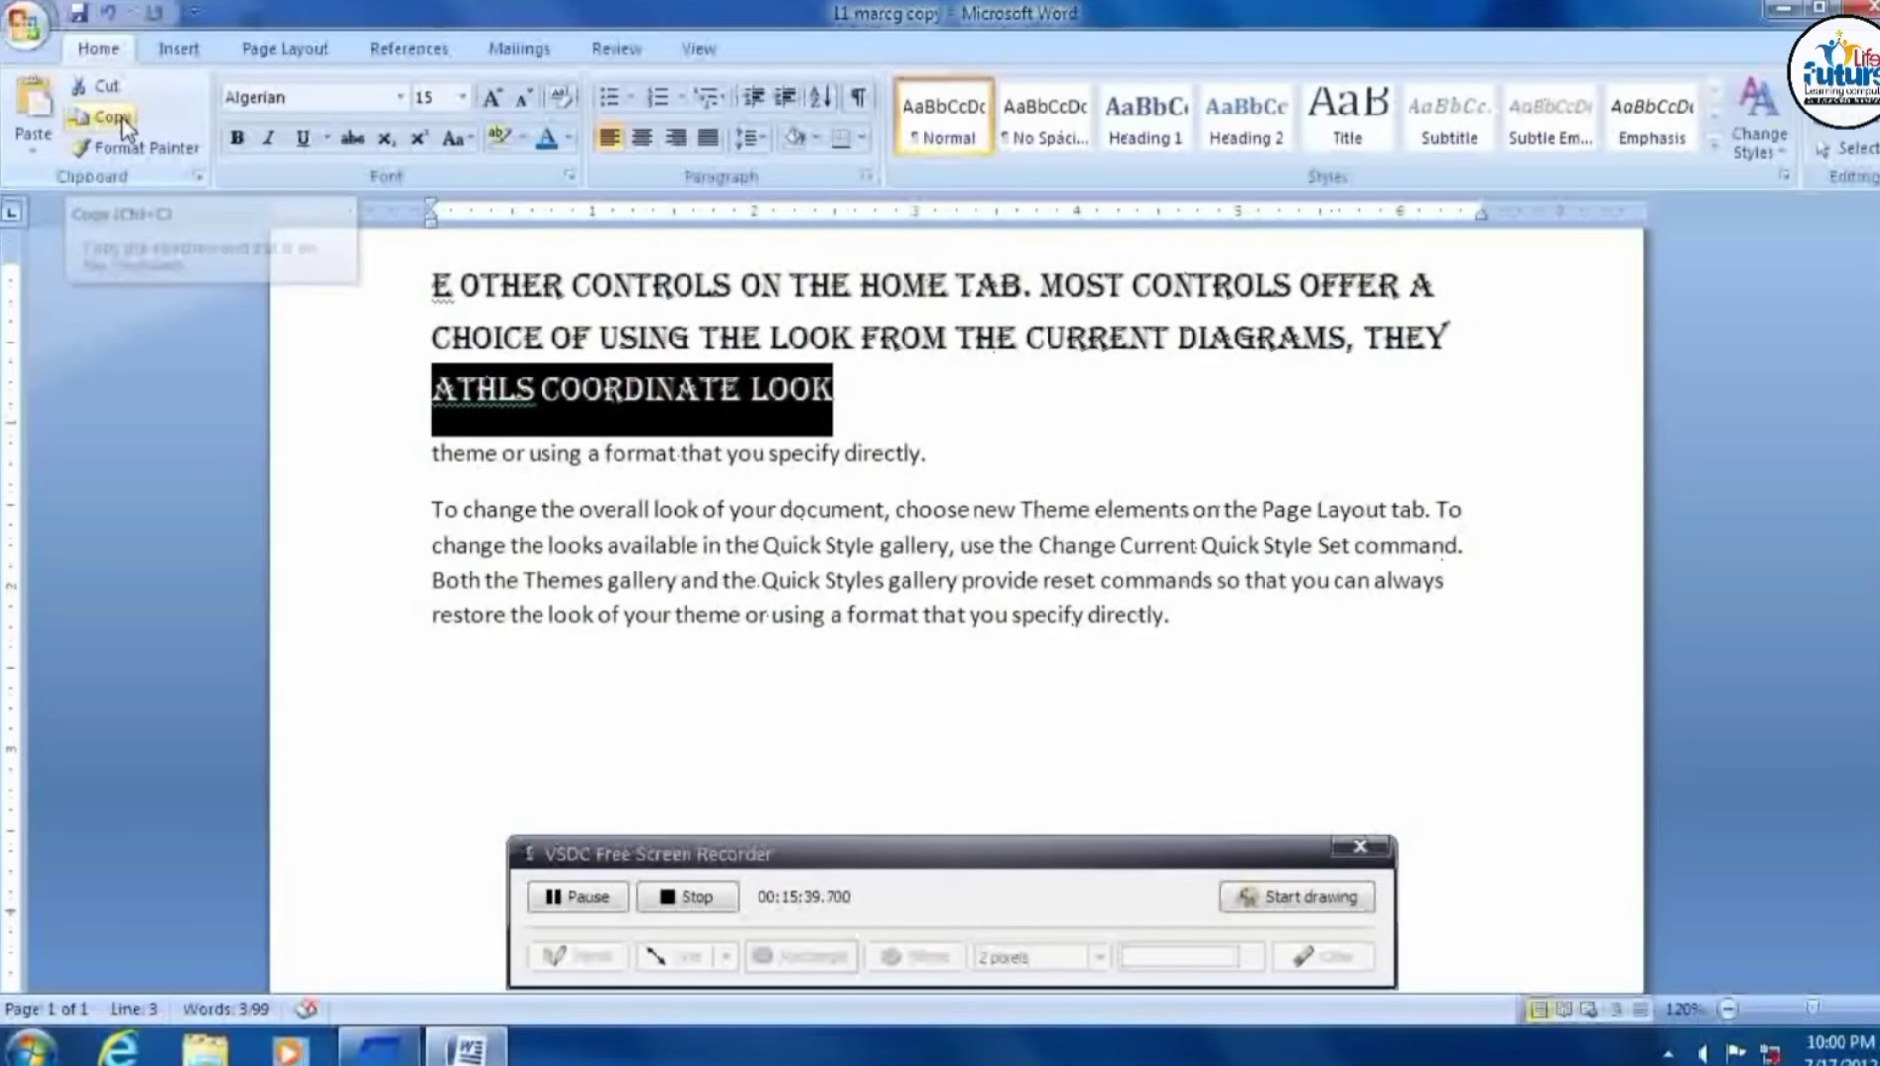
Copy 'ATHLS COORDINATE LOOK' and paste it on a new line below the last paragraph.
{"action": "left_click", "coordinate": [110, 117]}
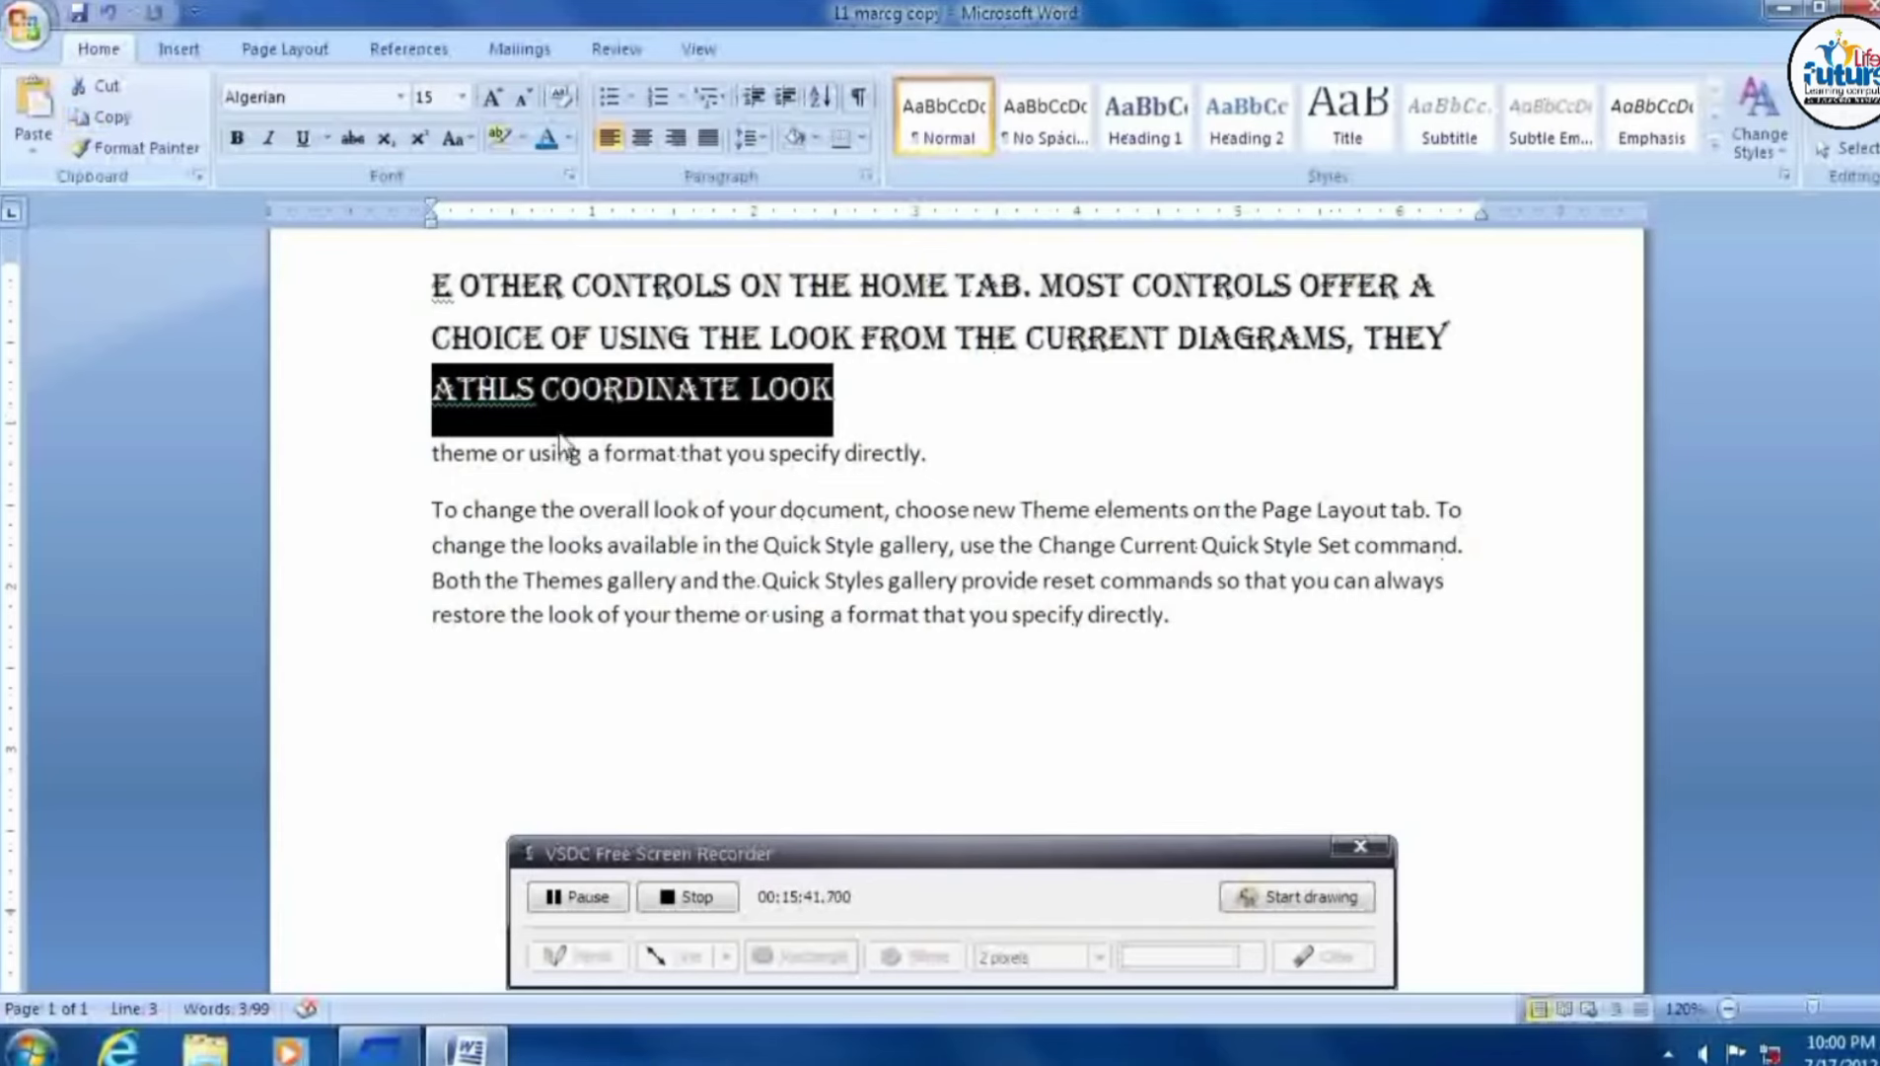
{"action": "left_click", "coordinate": [438, 731]}
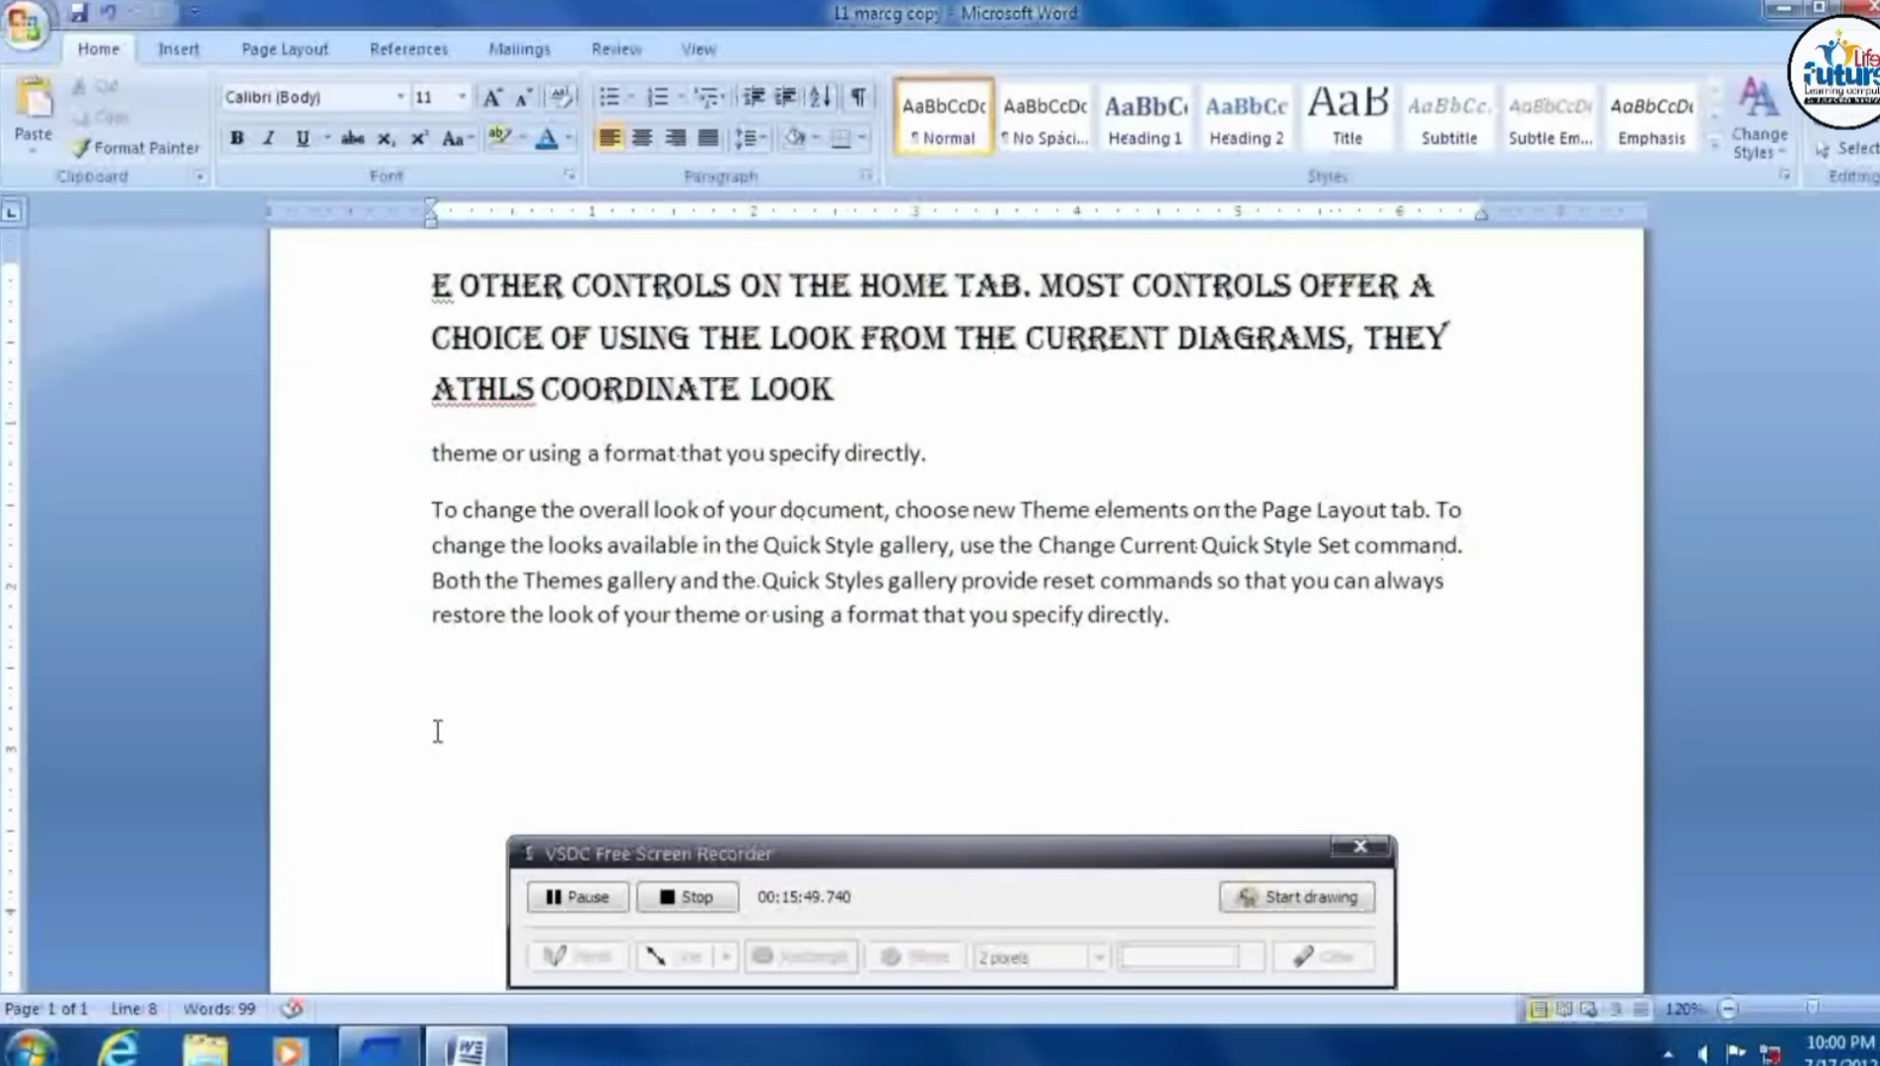
{"action": "key", "text": "End"}
{"action": "key", "text": "Return"}
{"action": "key", "text": "Return"}
{"action": "left_click", "coordinate": [34, 108]}
Cut the original 'ATHLS COORDINATE LOOK' line out of the heading.
{"action": "left_click_drag", "start_coordinate": [432, 388], "coordinate": [834, 395]}
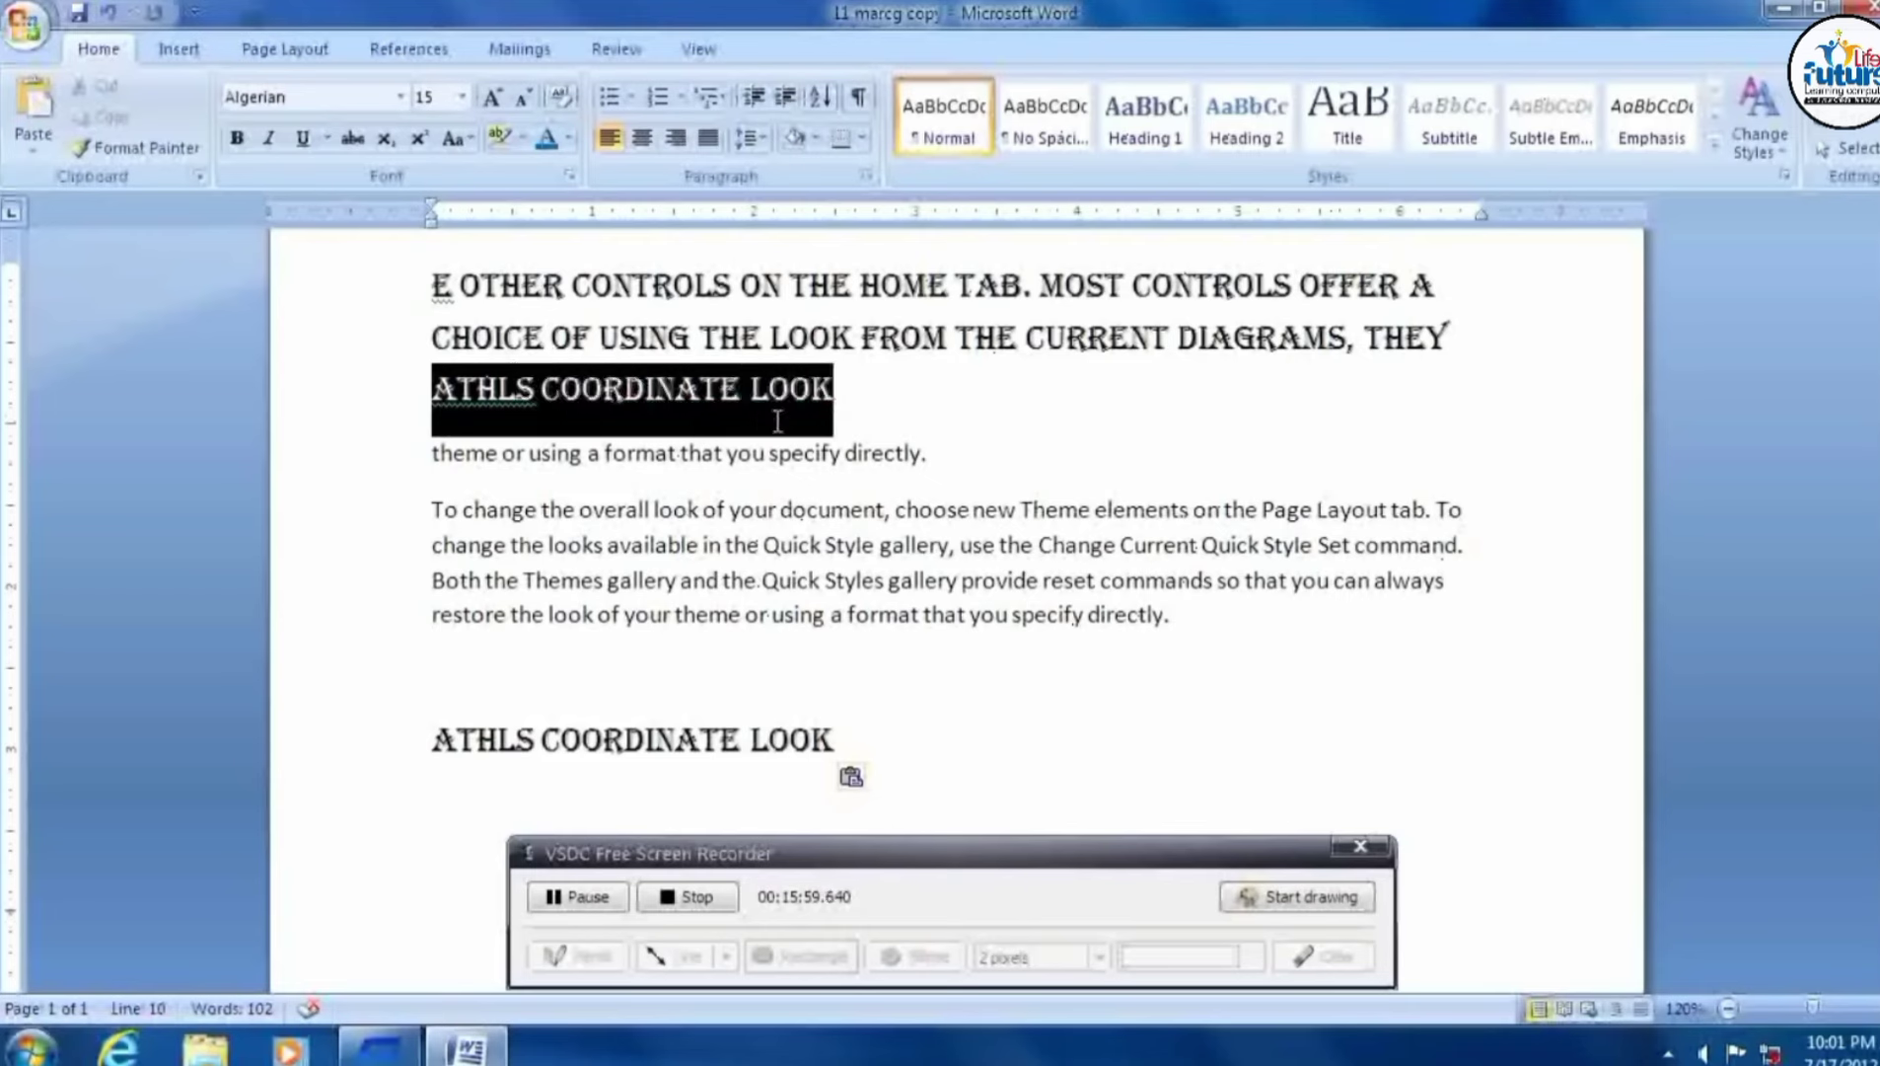
{"action": "left_click_drag", "start_coordinate": [847, 735], "coordinate": [431, 740]}
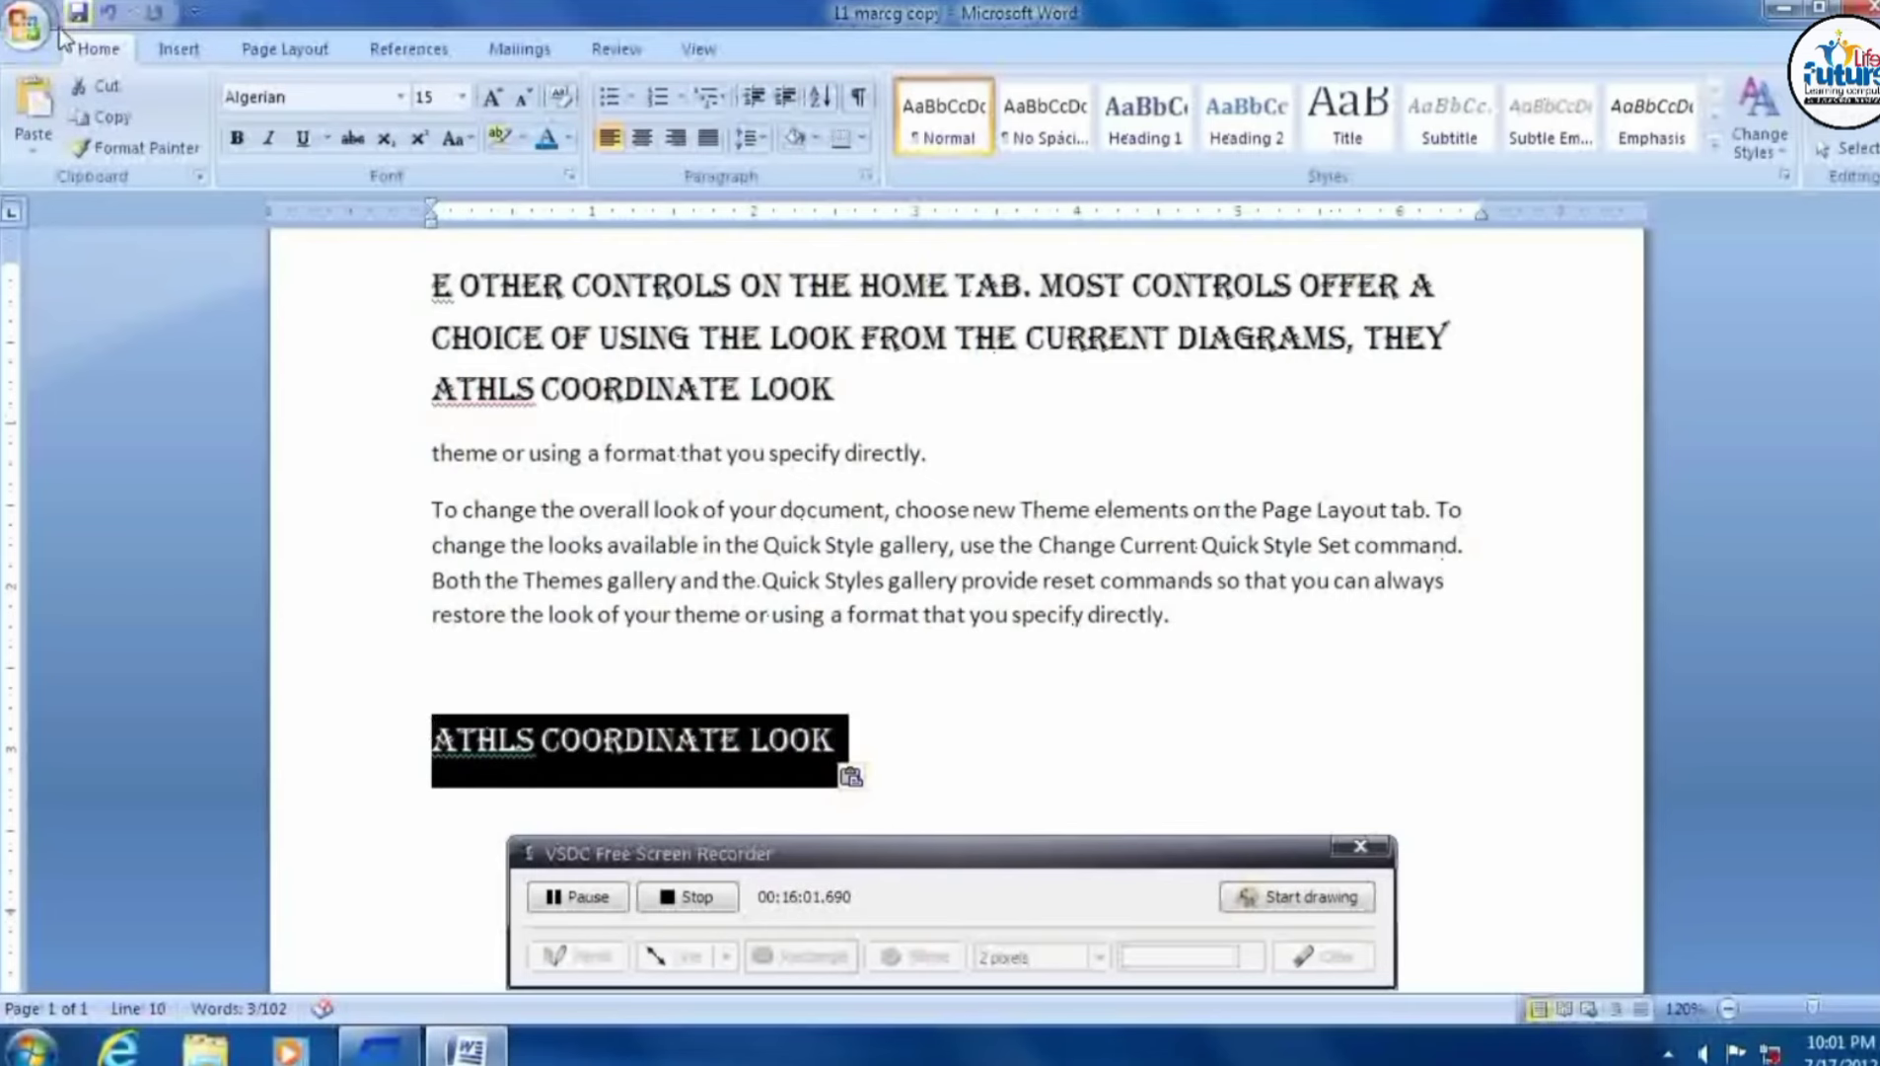
{"action": "left_click", "coordinate": [37, 119]}
{"action": "left_click_drag", "start_coordinate": [834, 395], "coordinate": [444, 385]}
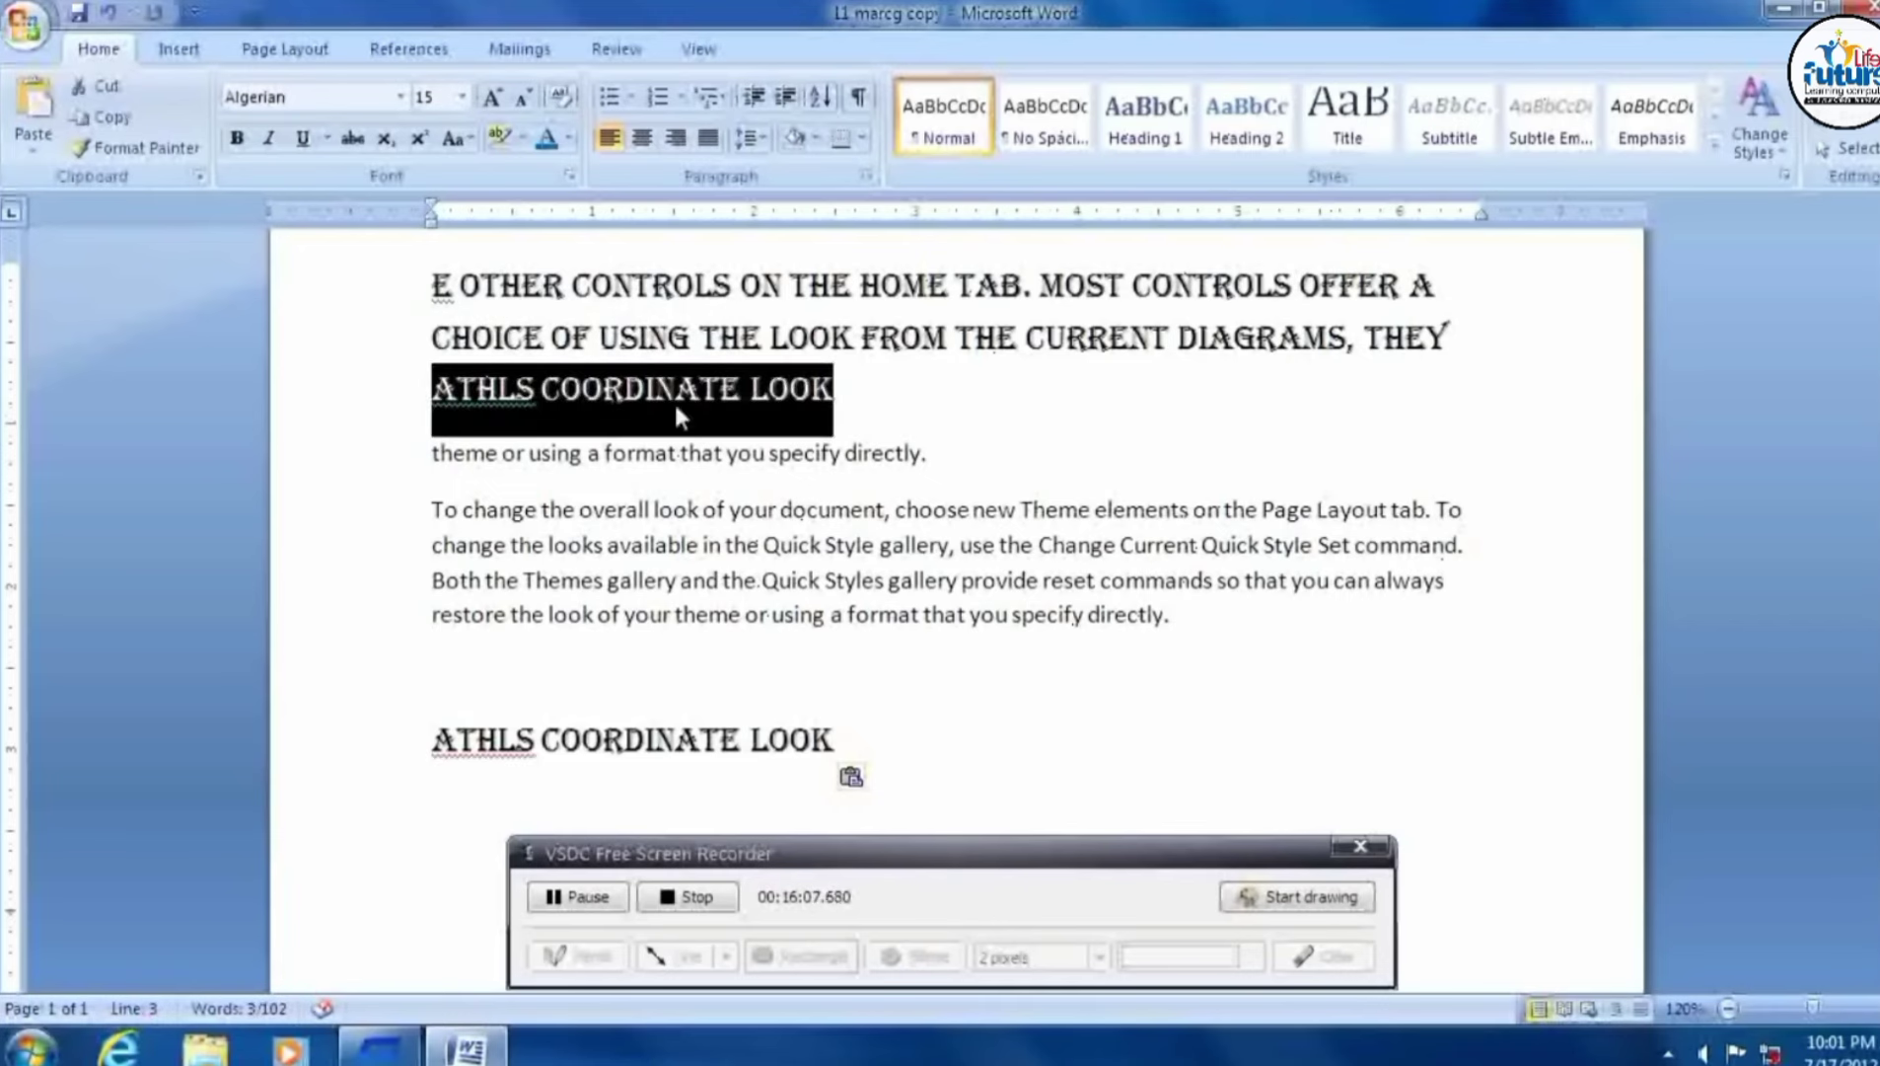
{"action": "left_click", "coordinate": [116, 87]}
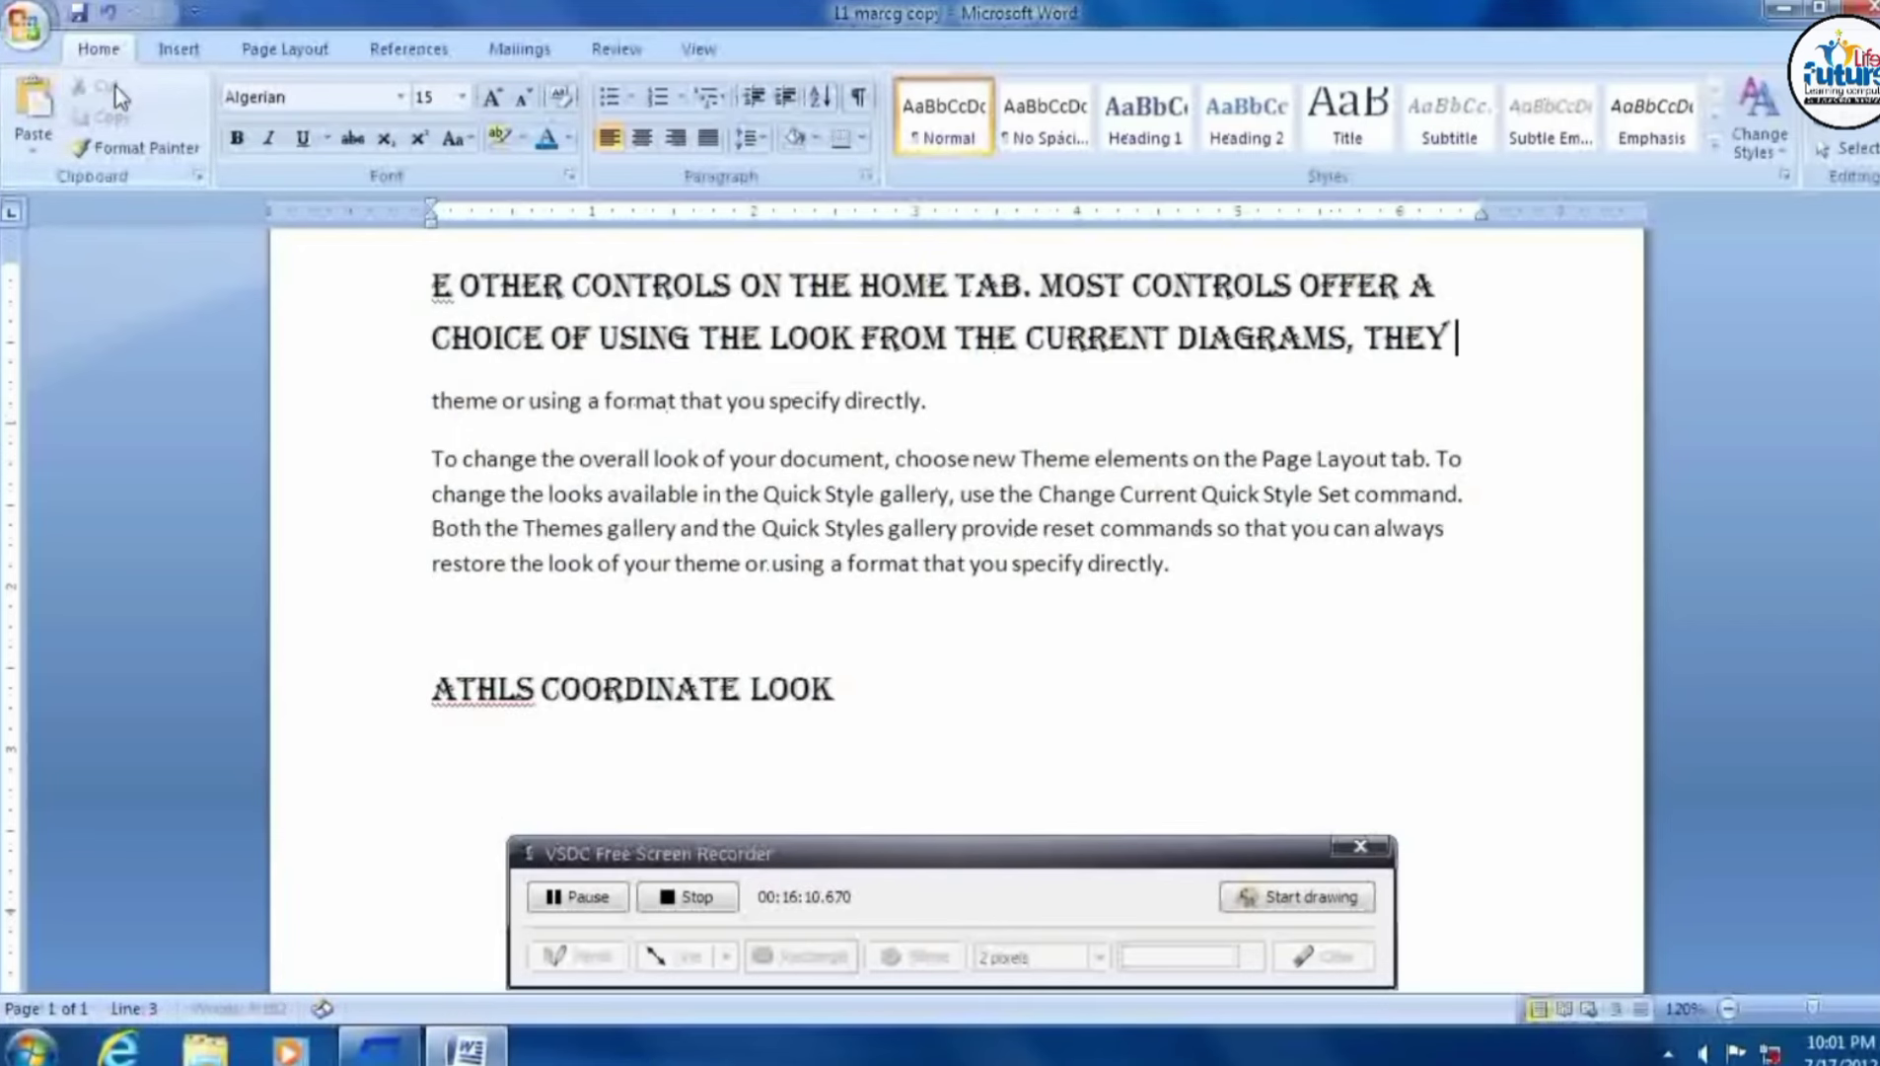
Paste the cut line into a new paragraph after 'directly.'.
{"action": "double_click", "coordinate": [456, 402]}
{"action": "left_click", "coordinate": [451, 403]}
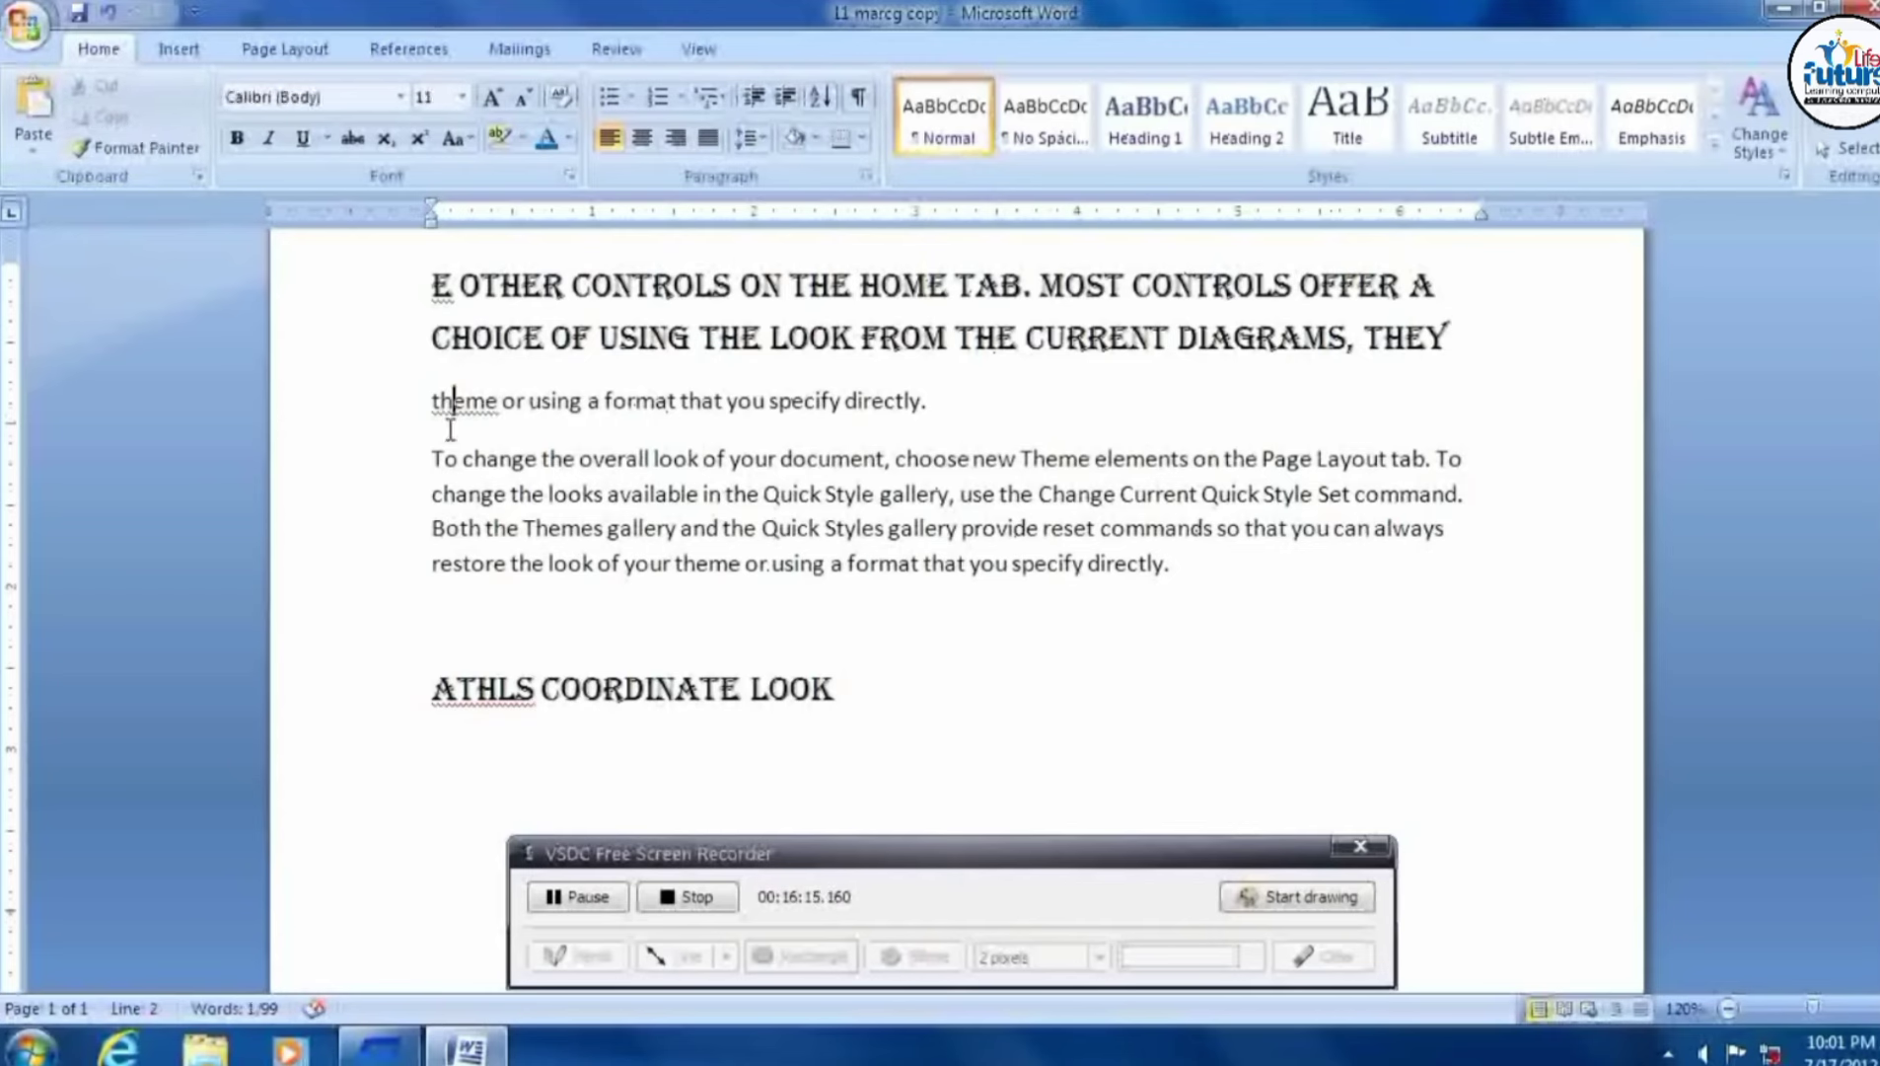
{"action": "left_click", "coordinate": [936, 412]}
{"action": "key", "text": "Return"}
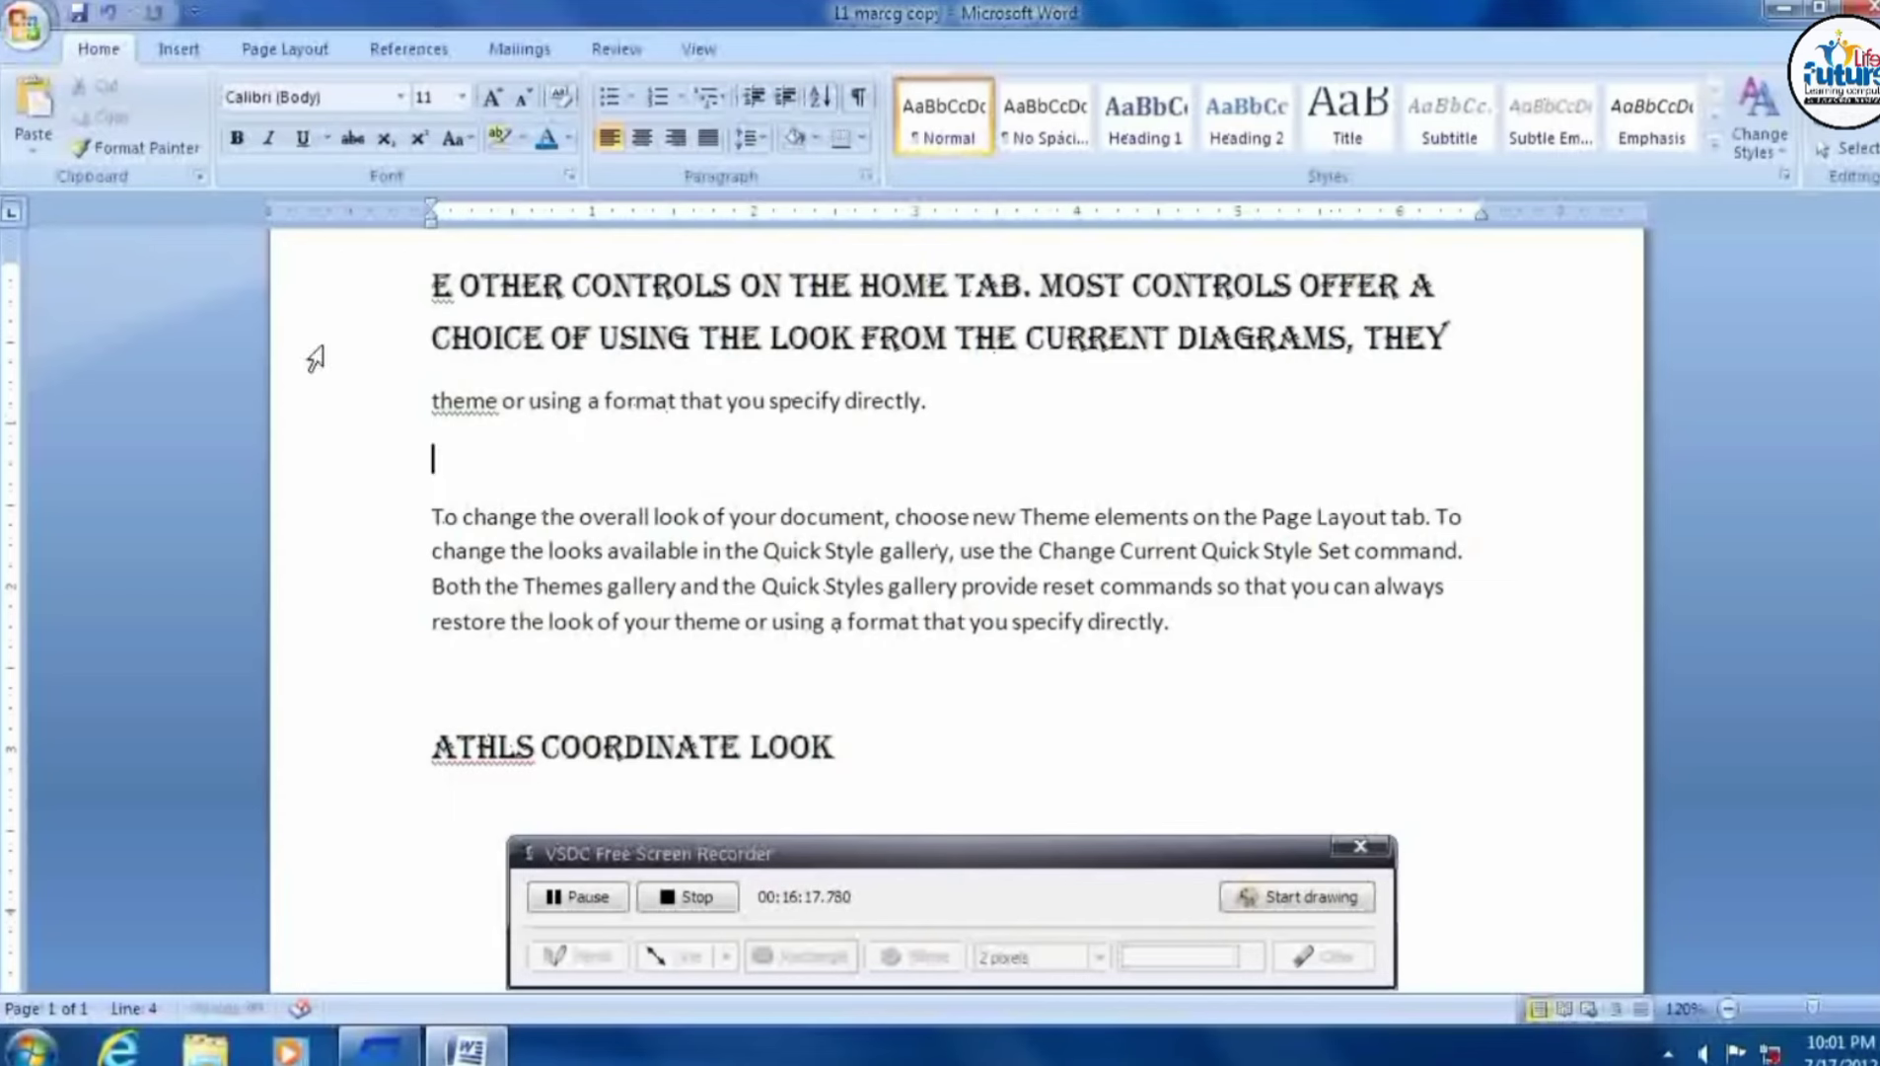
{"action": "left_click", "coordinate": [40, 103]}
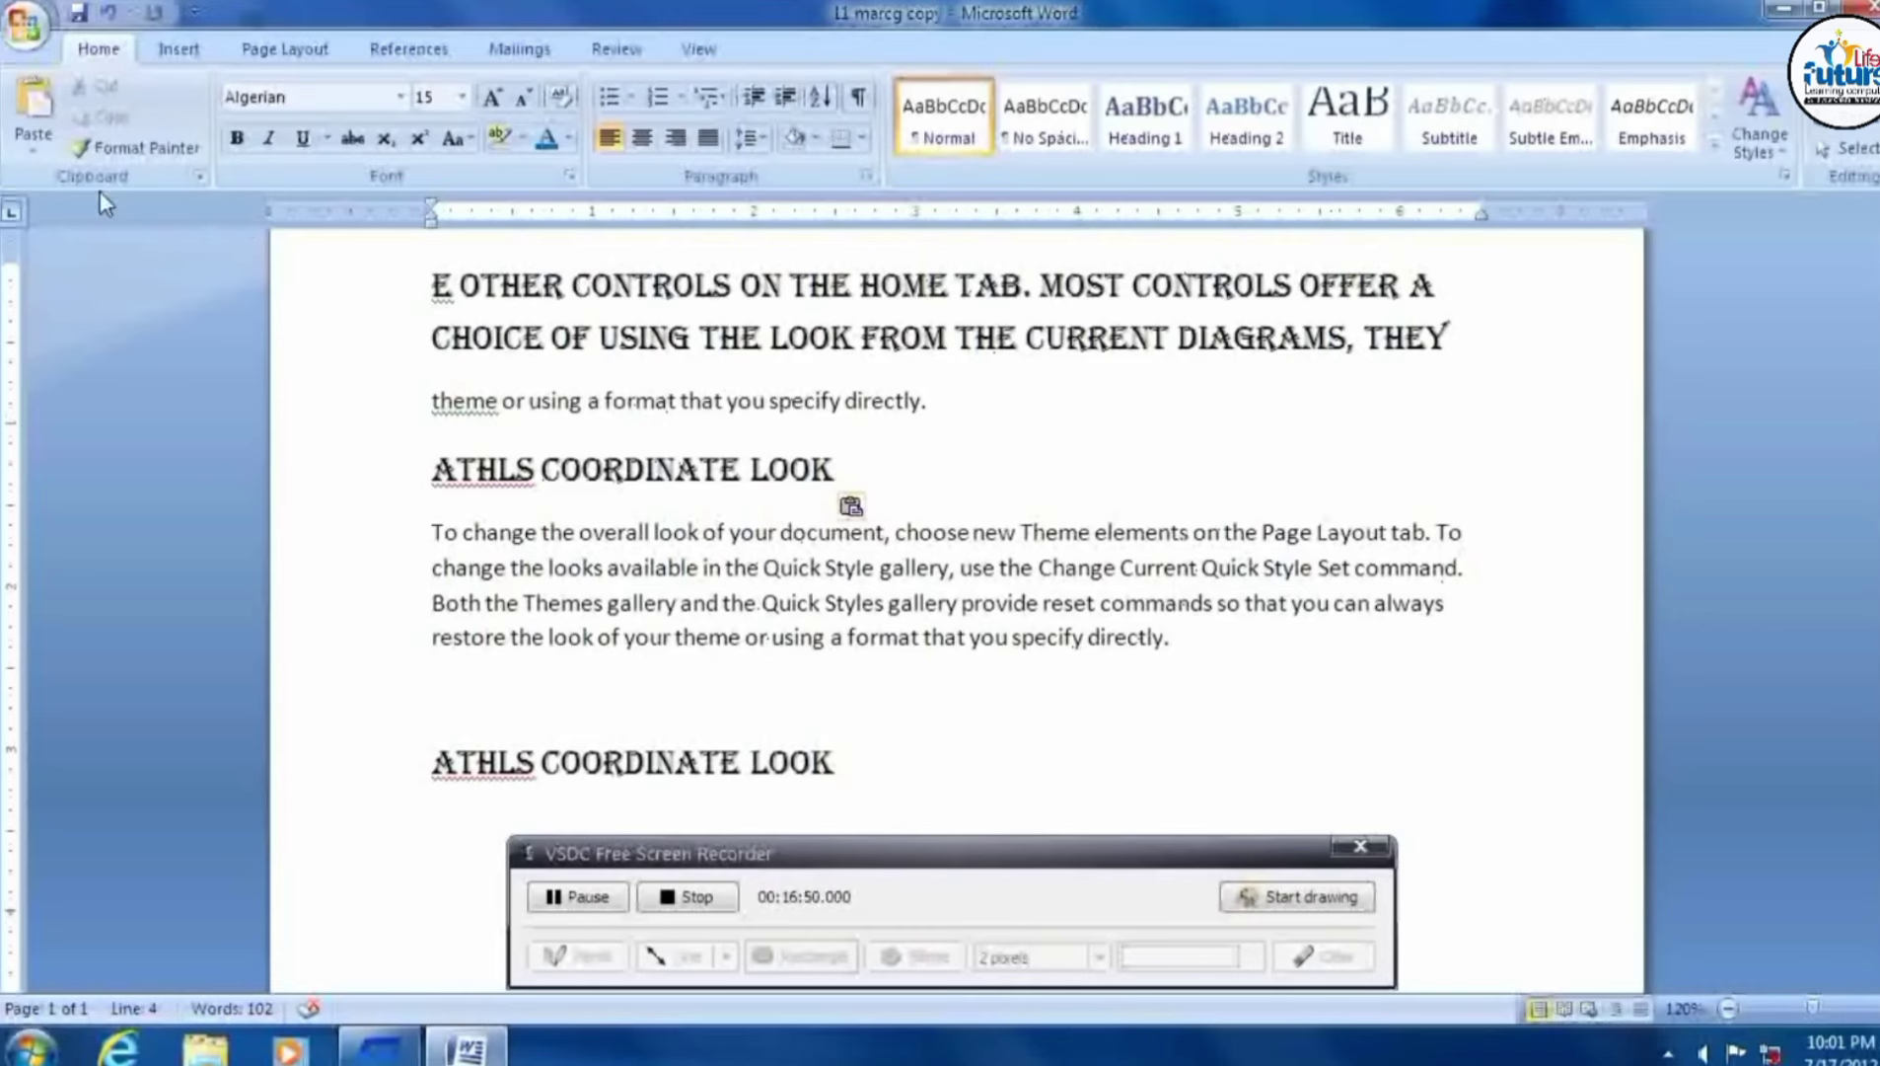
Draw red rectangle annotations on screen, then clear them.
{"action": "left_click", "coordinate": [1293, 898]}
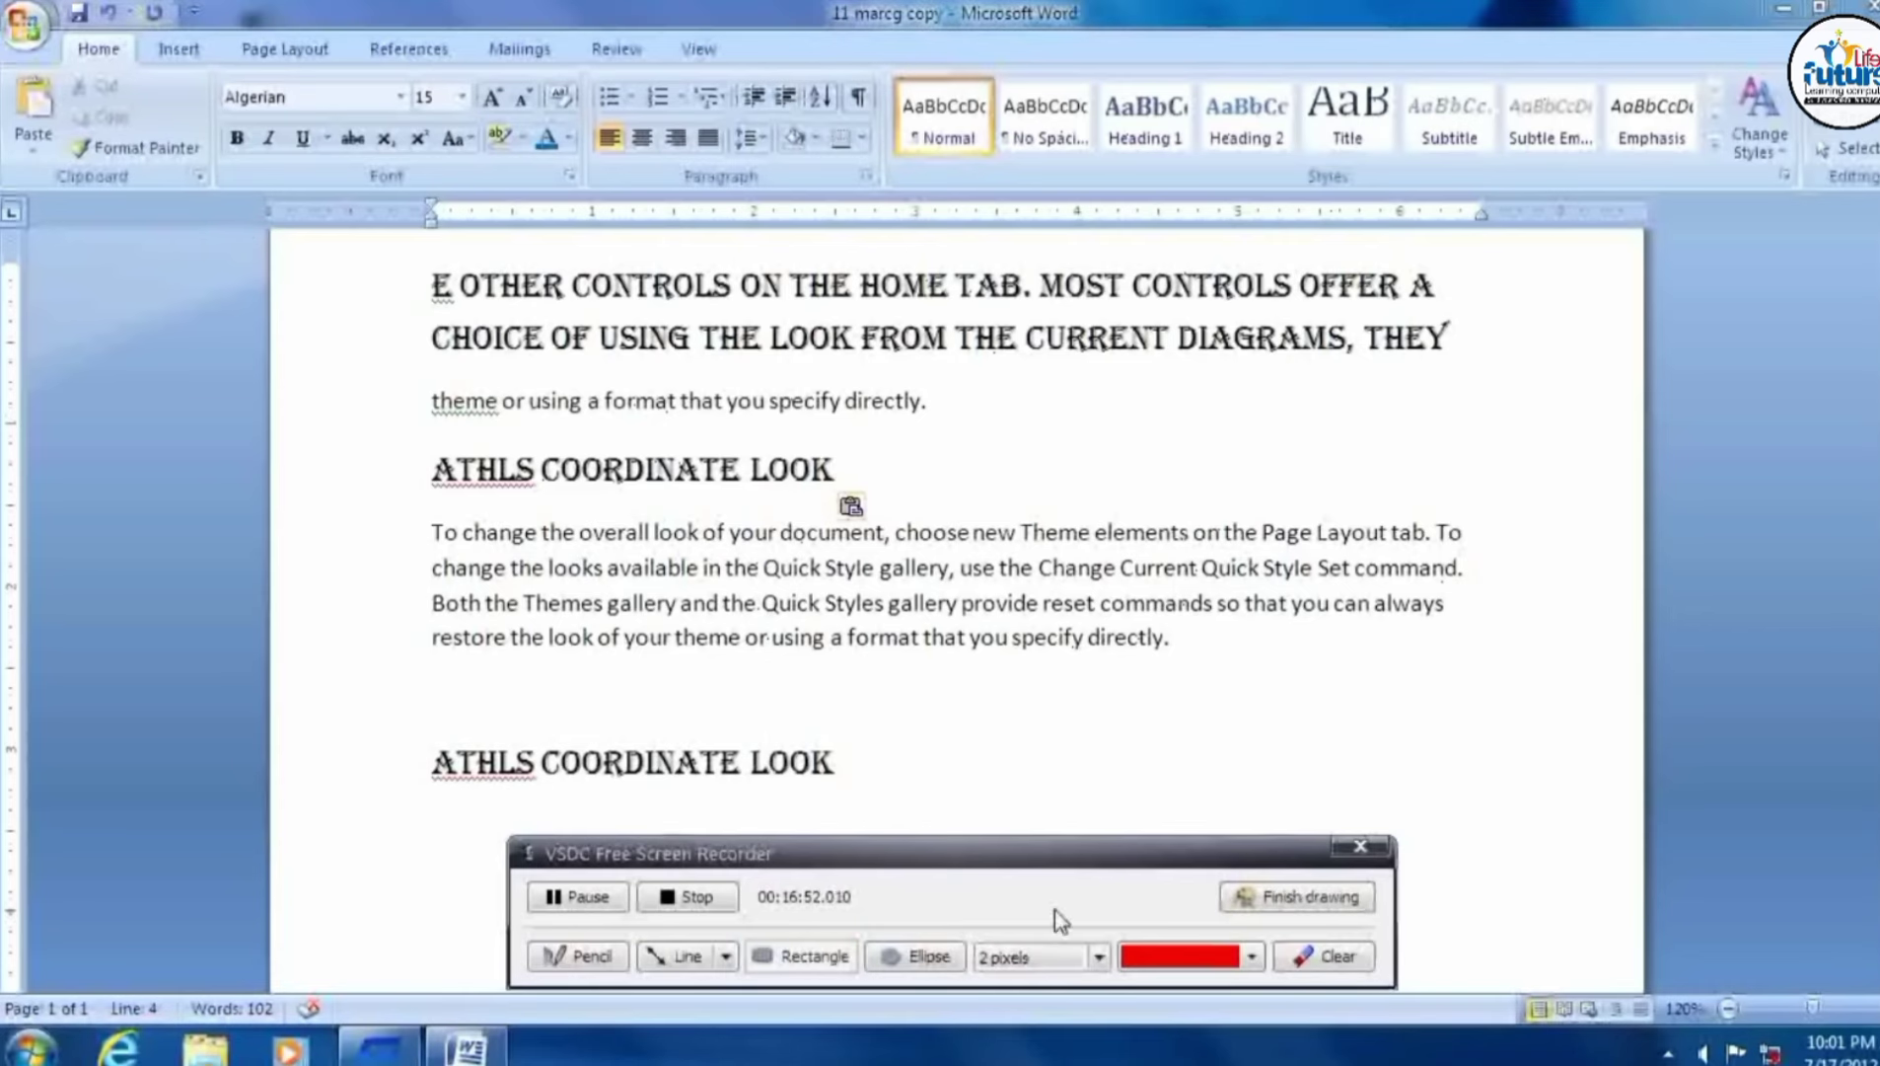
{"action": "left_click", "coordinate": [760, 955]}
{"action": "left_click_drag", "start_coordinate": [2, 141], "coordinate": [266, 222]}
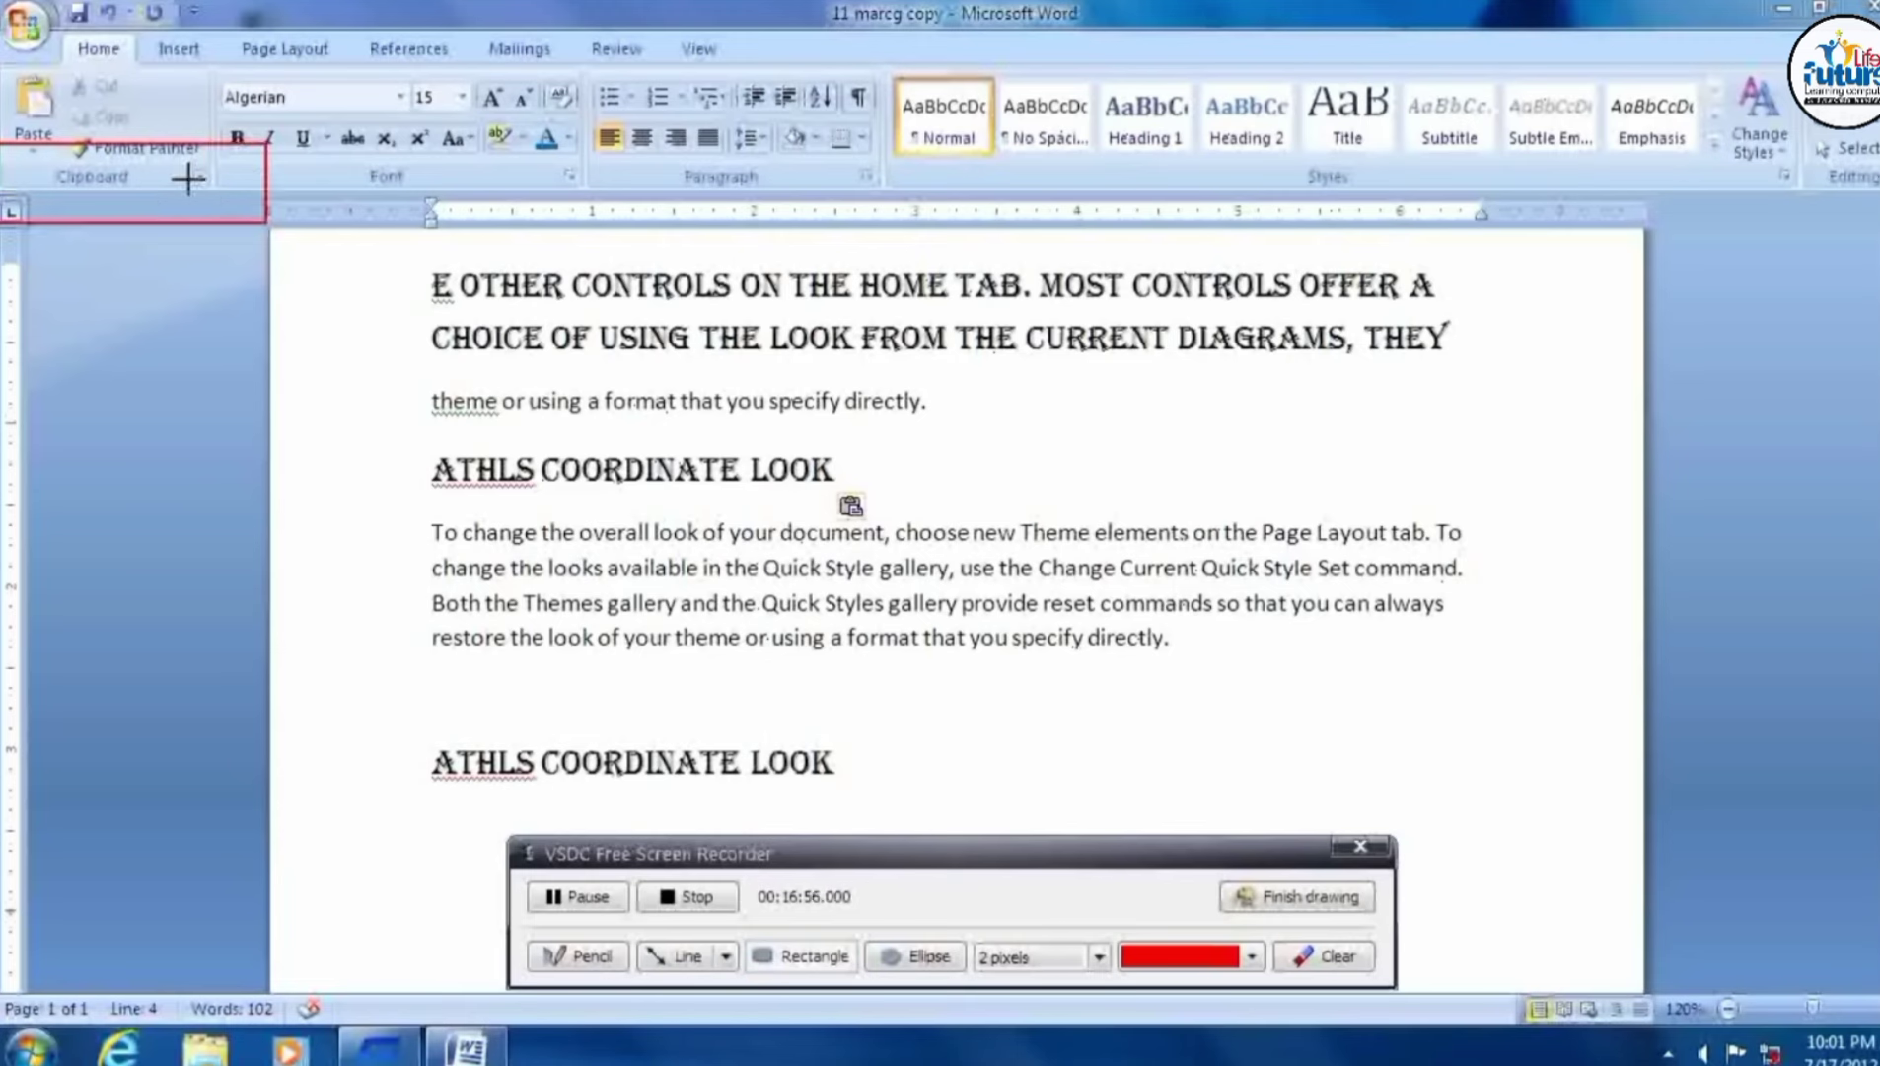
{"action": "left_click_drag", "start_coordinate": [175, 153], "coordinate": [213, 198]}
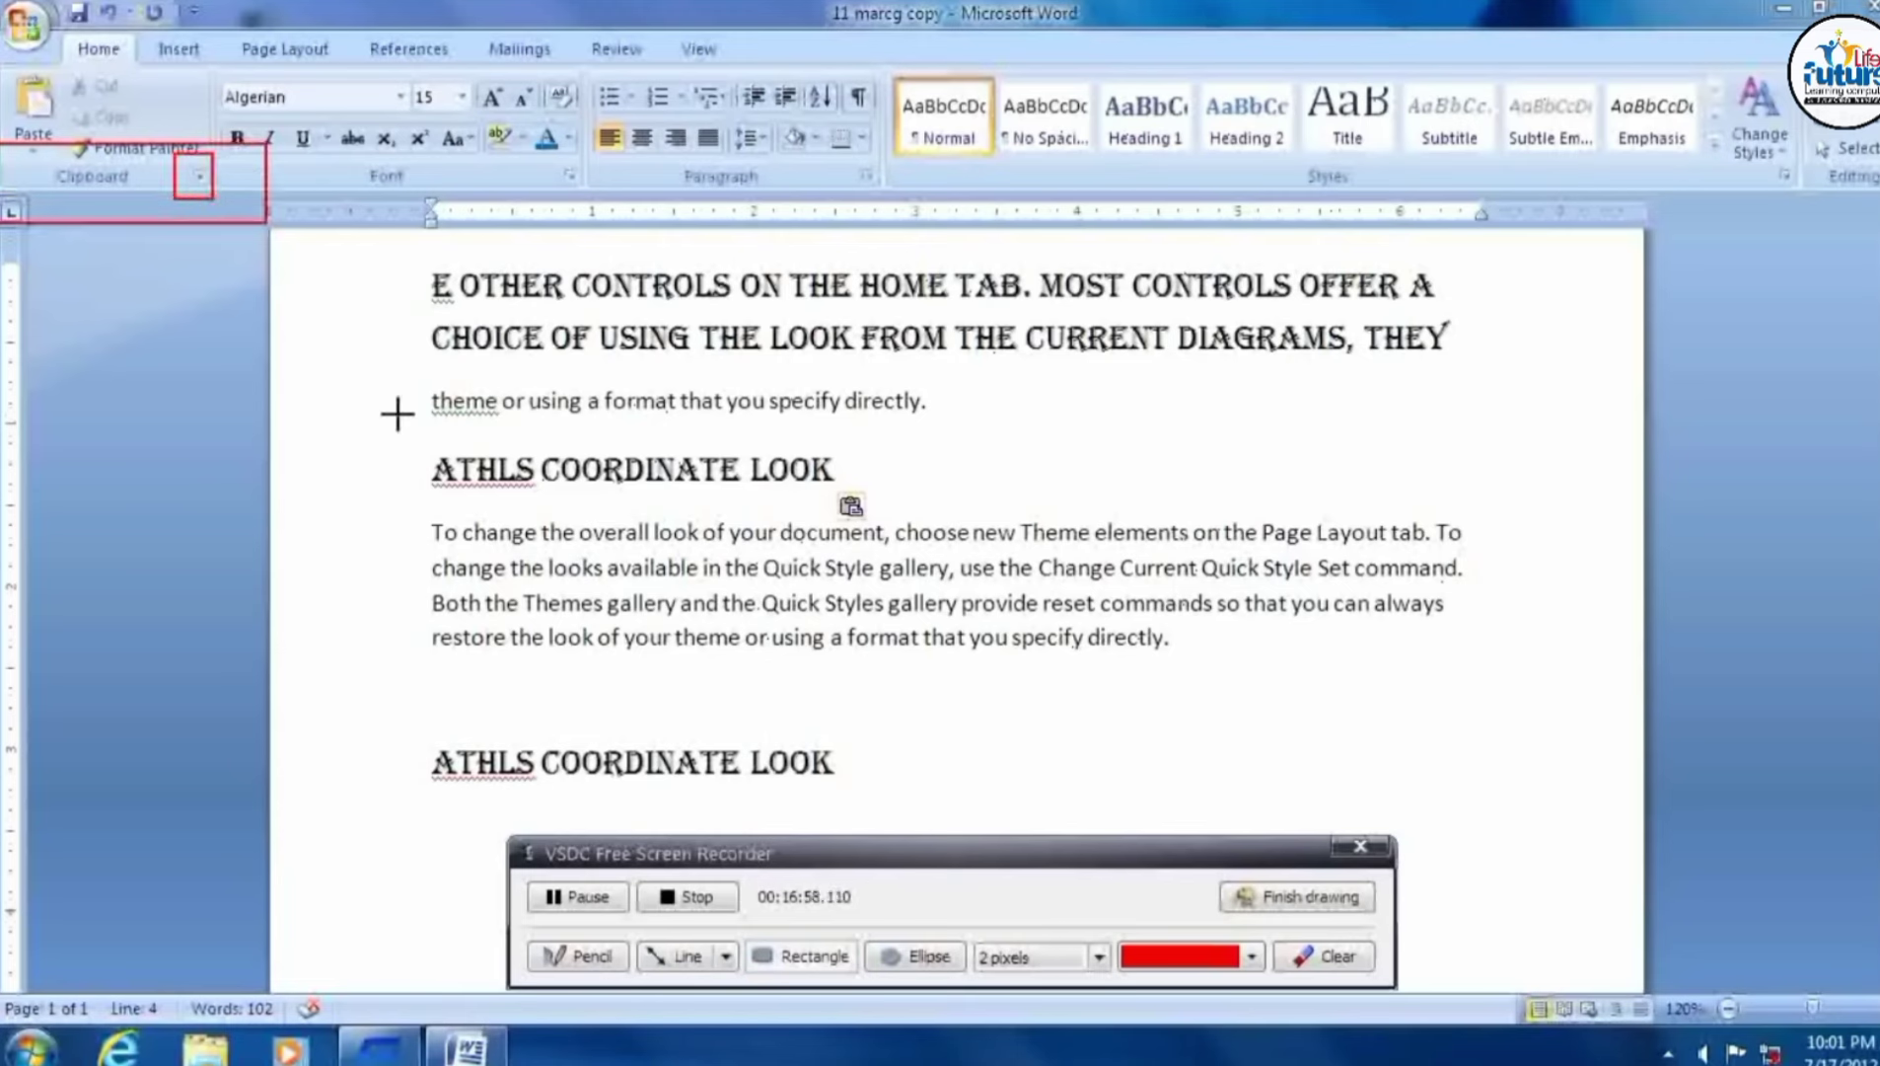
{"action": "left_click", "coordinate": [1297, 896]}
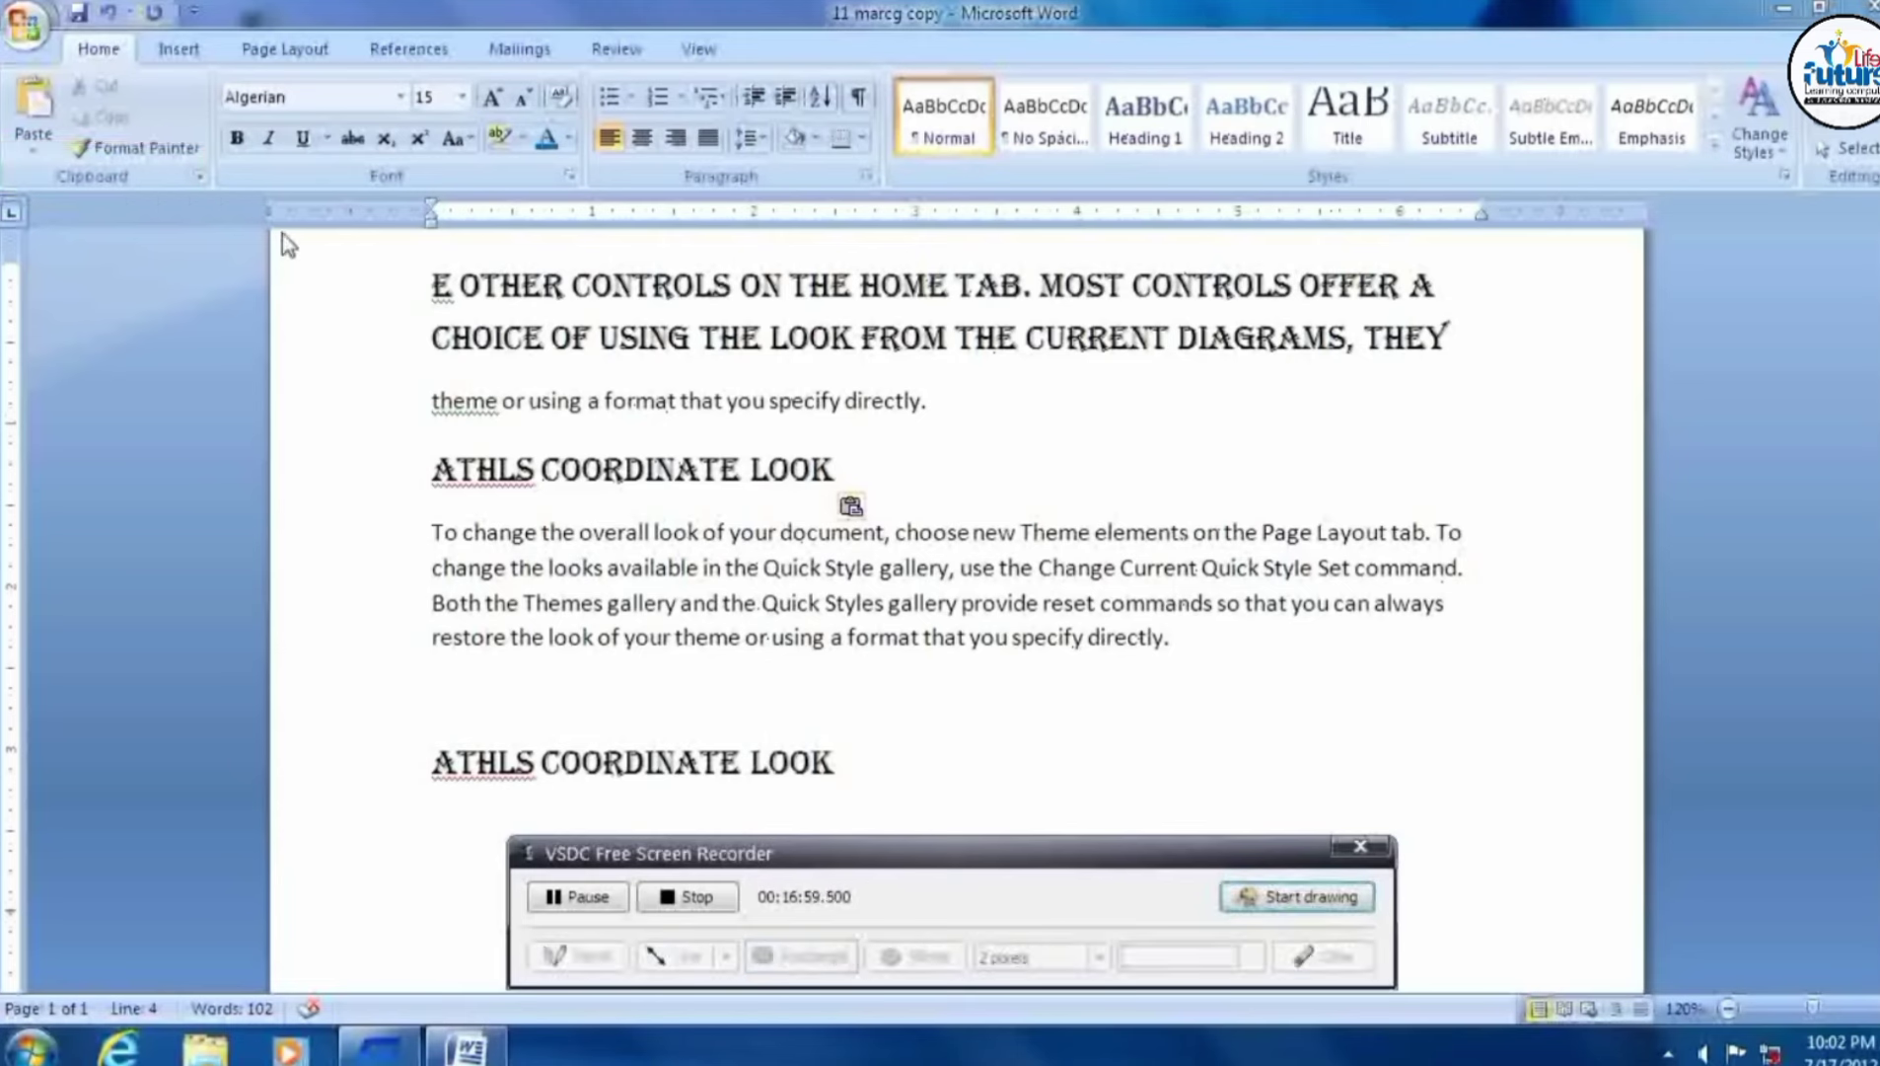
Open the Clipboard pane and copy the Quick Style gallery sentences into it with Ctrl+C.
{"action": "left_click", "coordinate": [198, 180]}
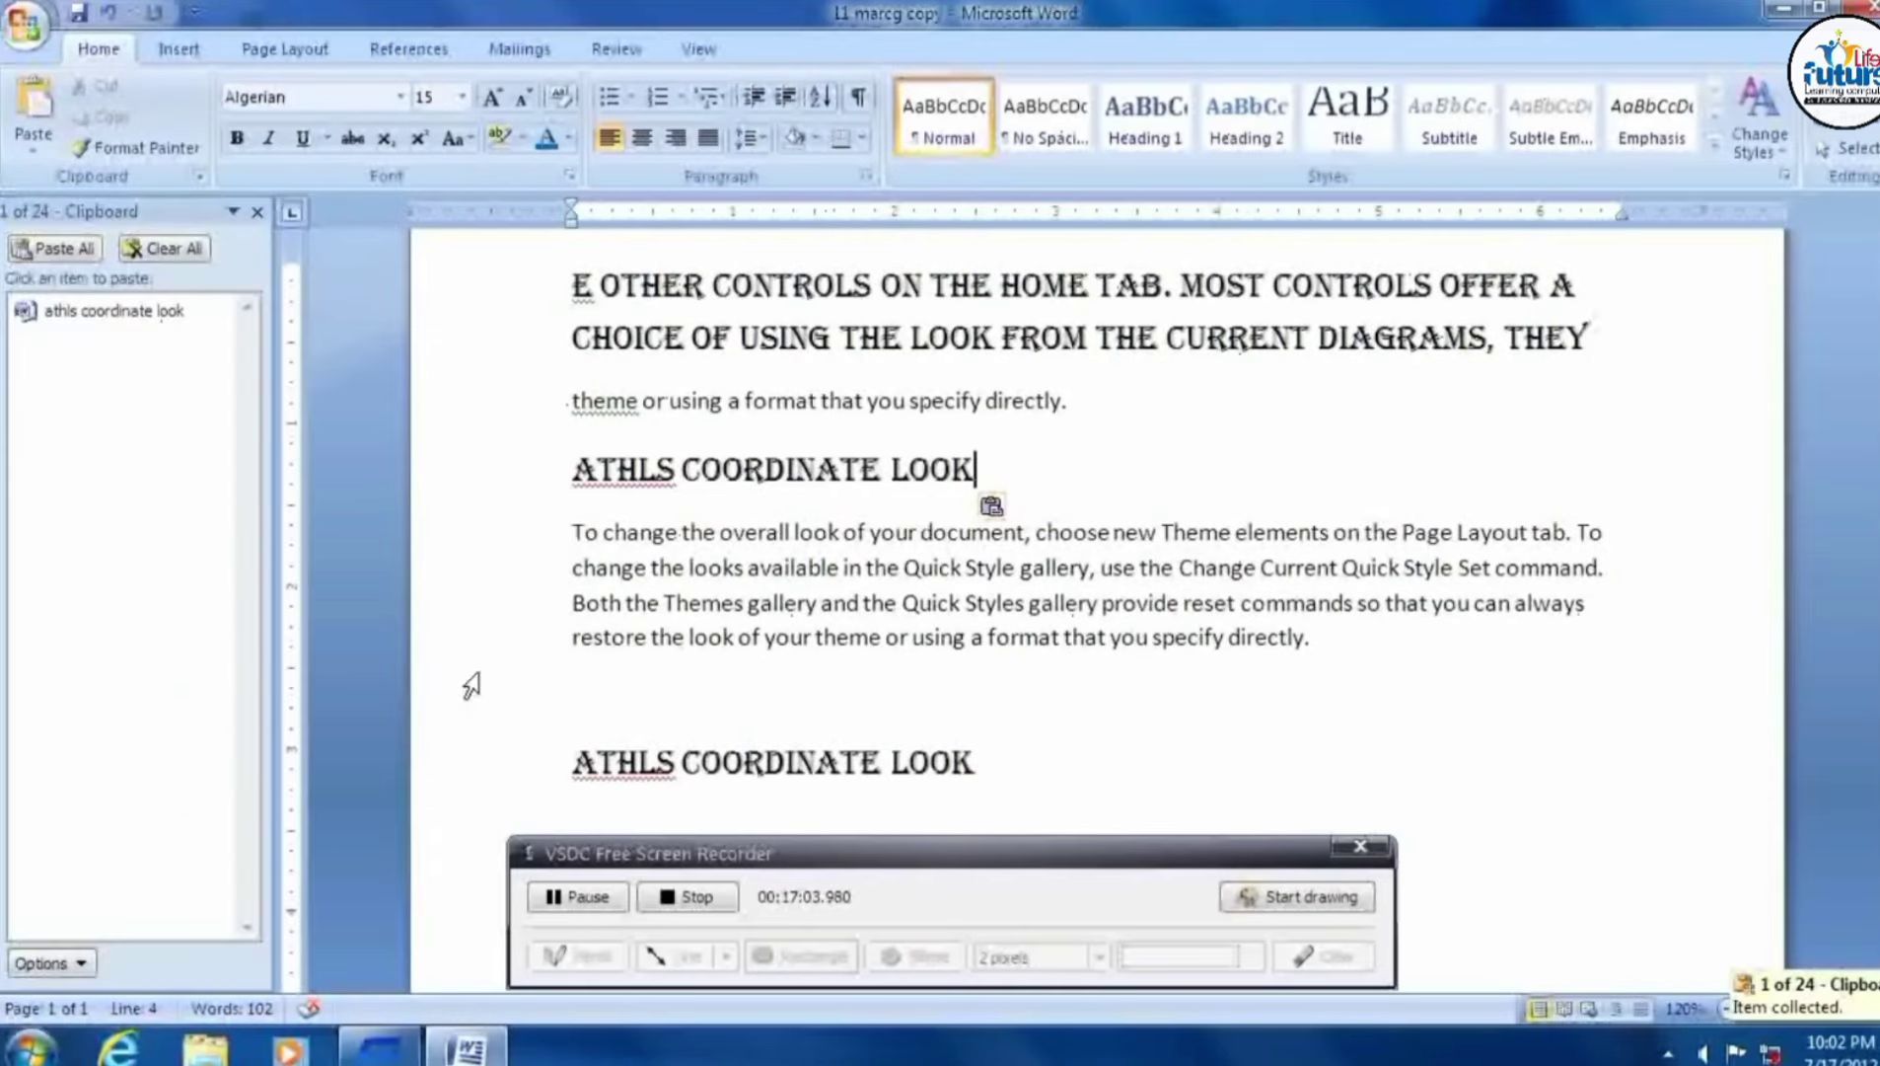
{"action": "left_click_drag", "start_coordinate": [543, 599], "coordinate": [542, 568]}
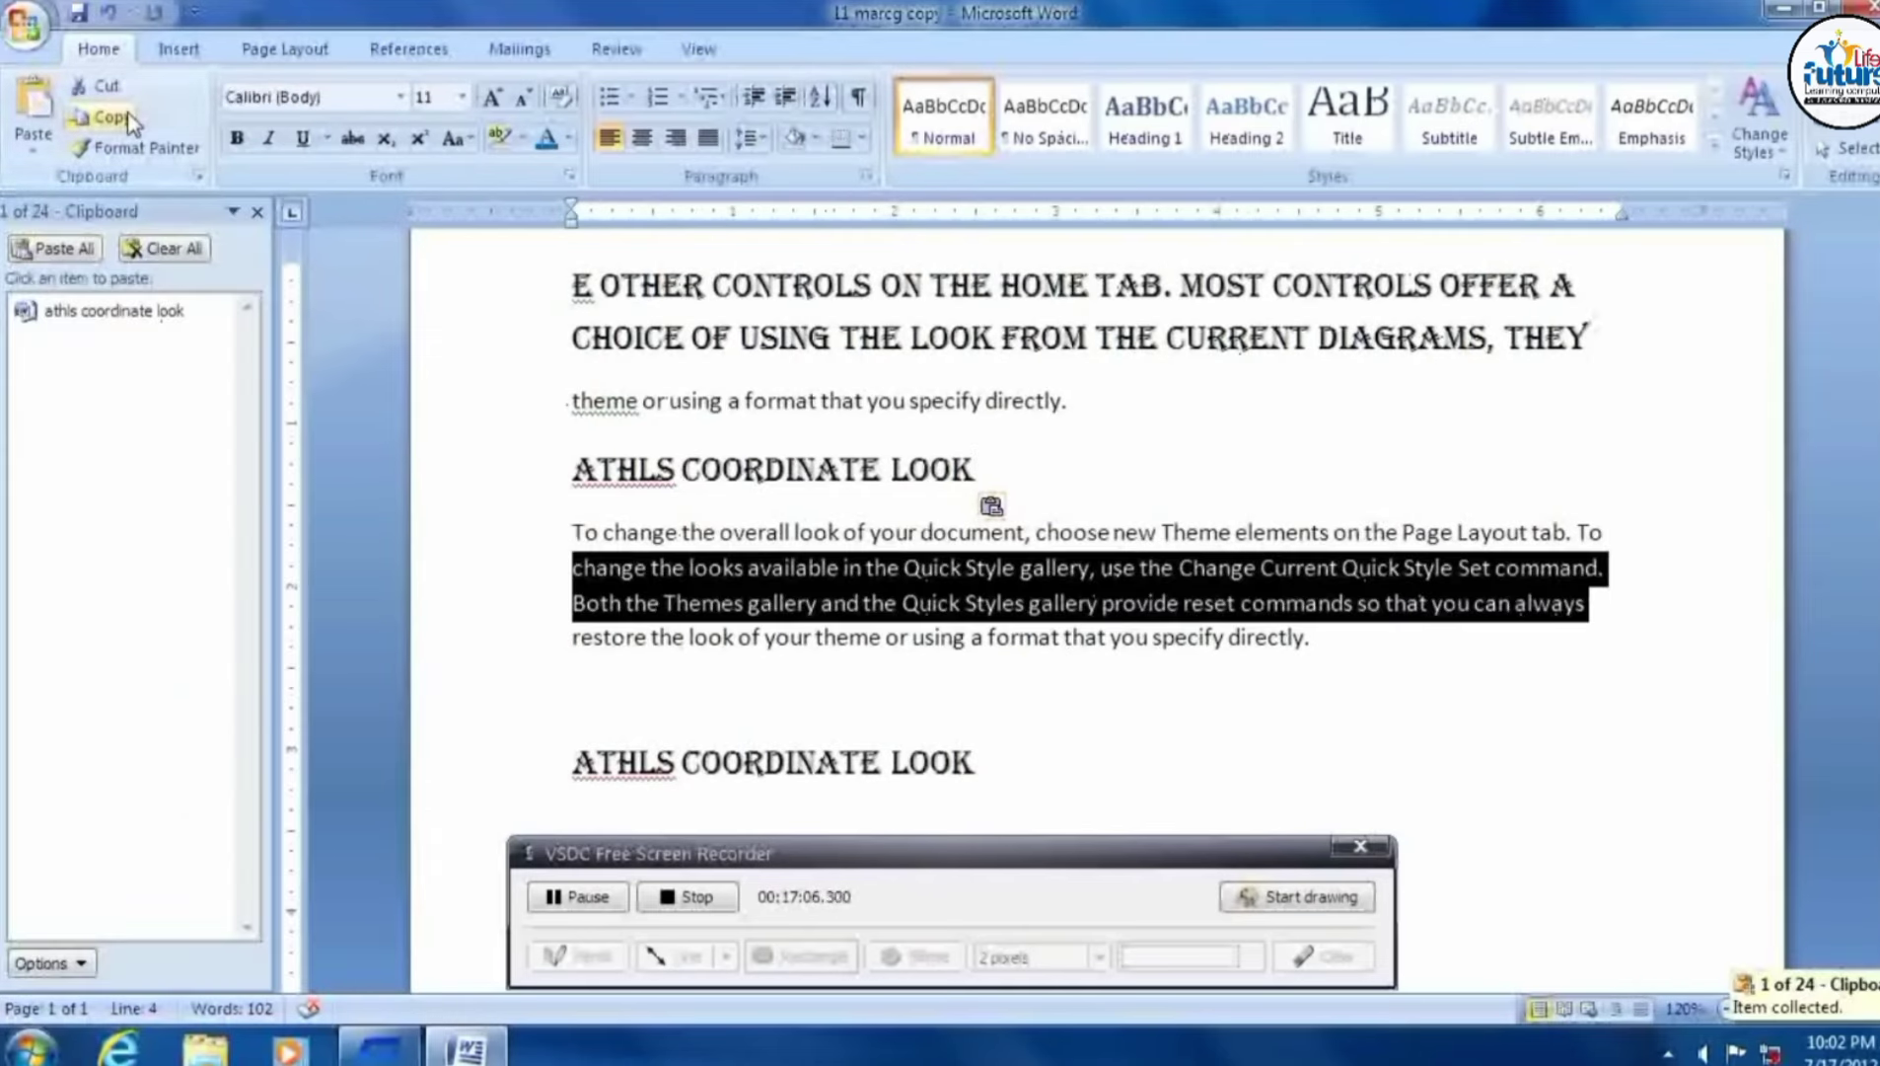
{"action": "key", "text": "ctrl+c"}
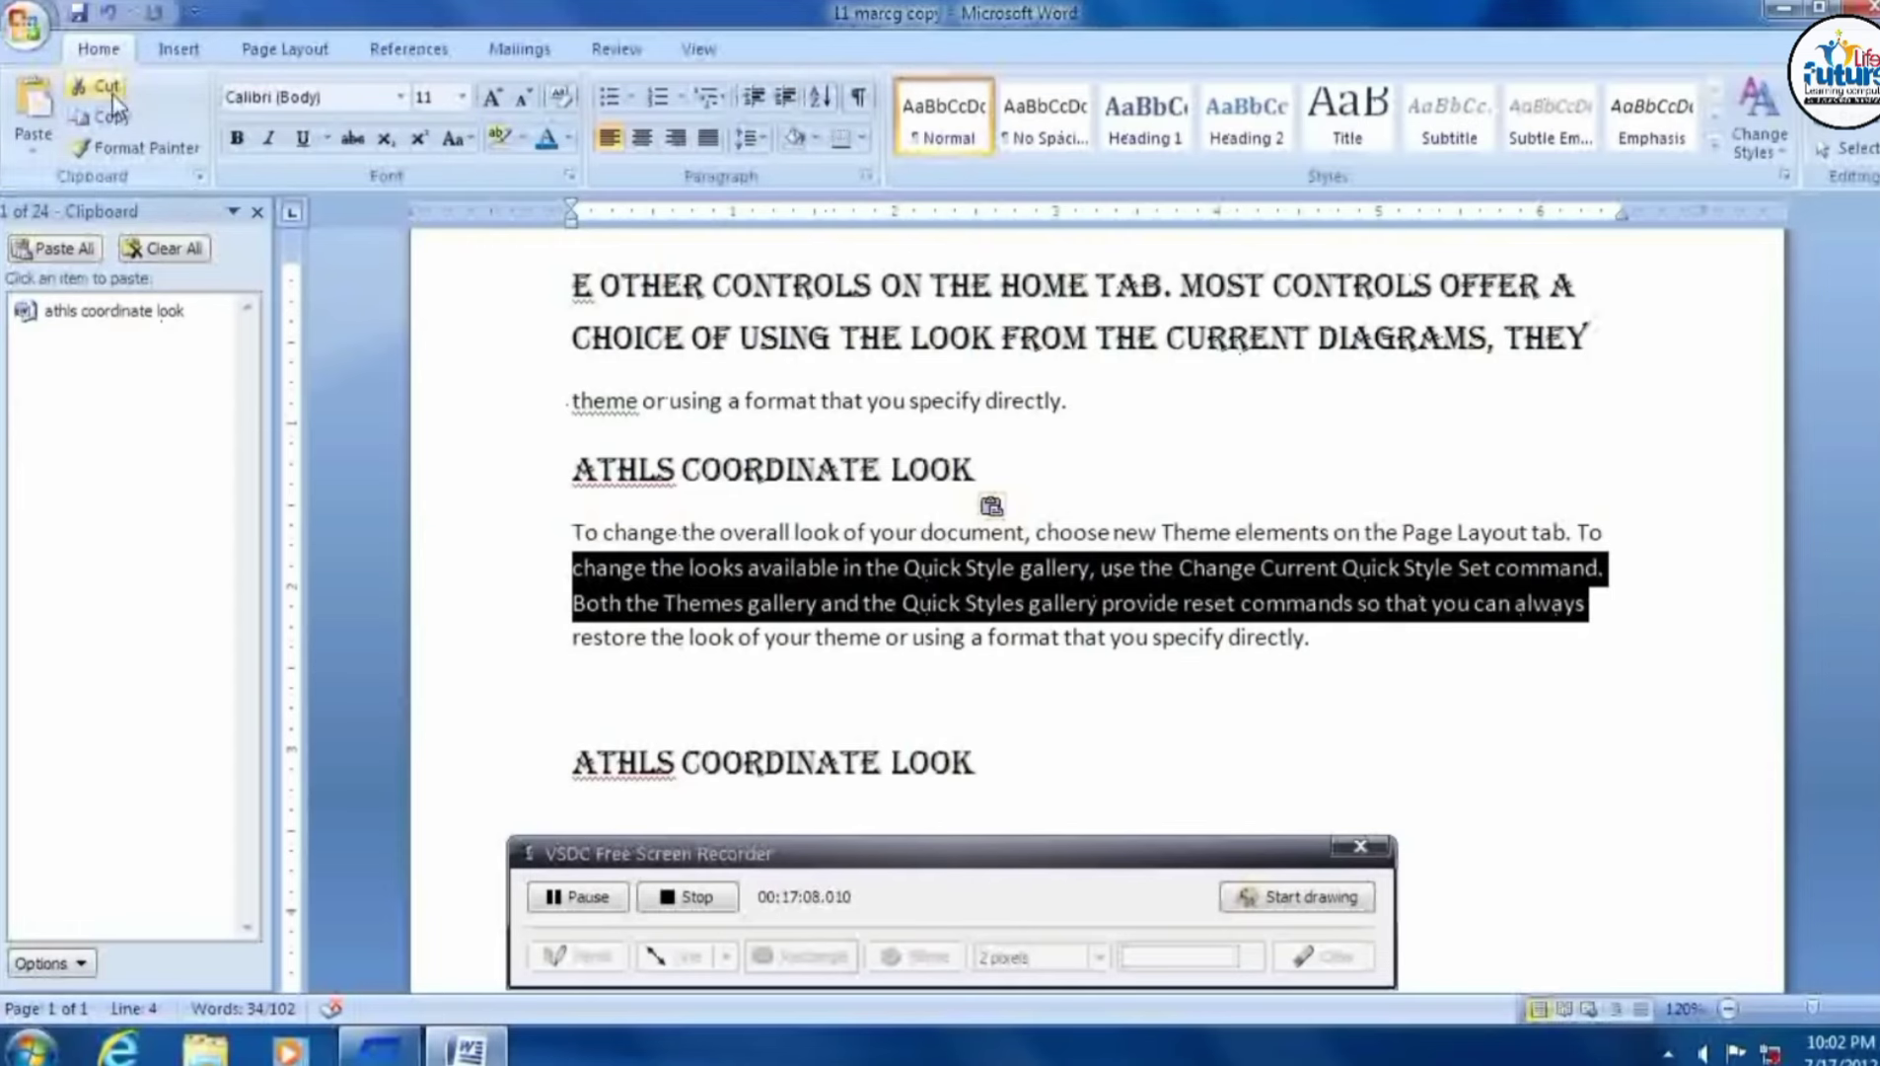
{"action": "mouse_move", "coordinate": [44, 330]}
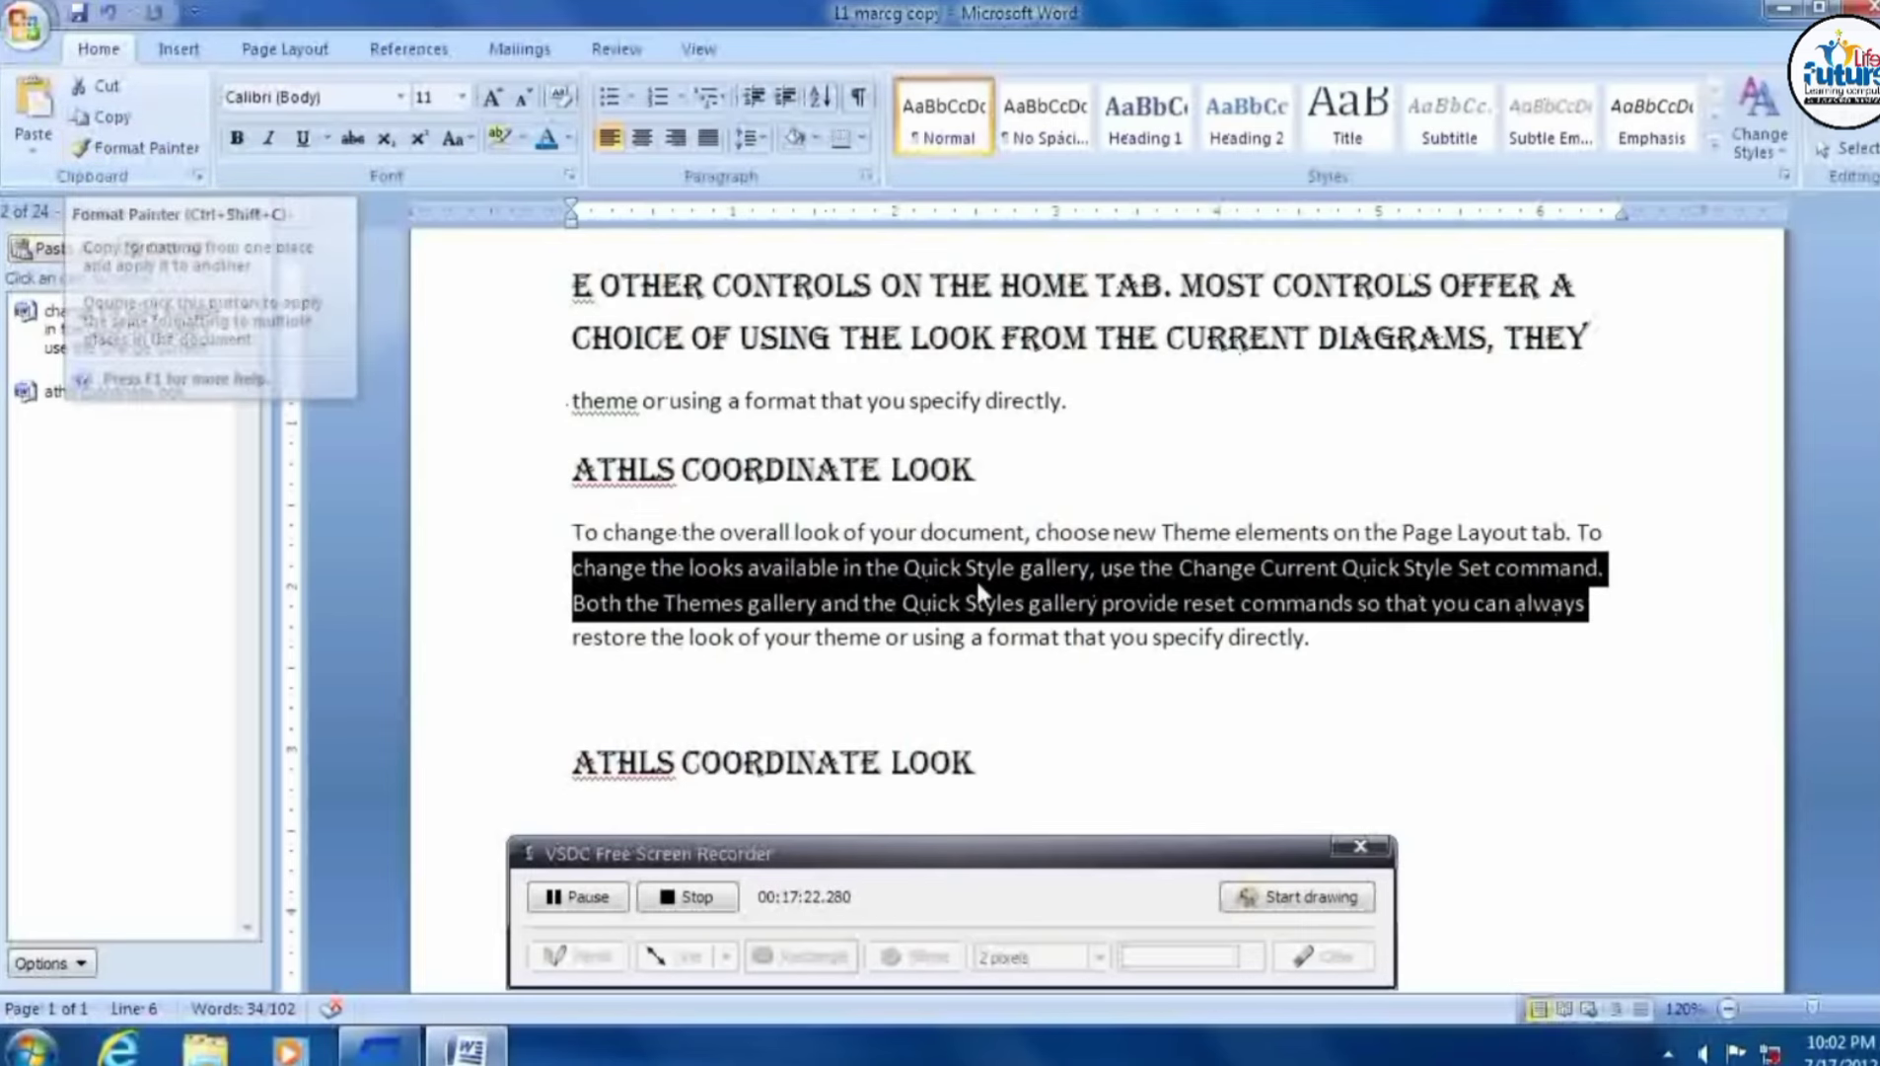
{"action": "left_click", "coordinate": [953, 469]}
{"action": "scroll", "coordinate": [891, 544], "scroll_direction": "up", "scroll_amount": 3}
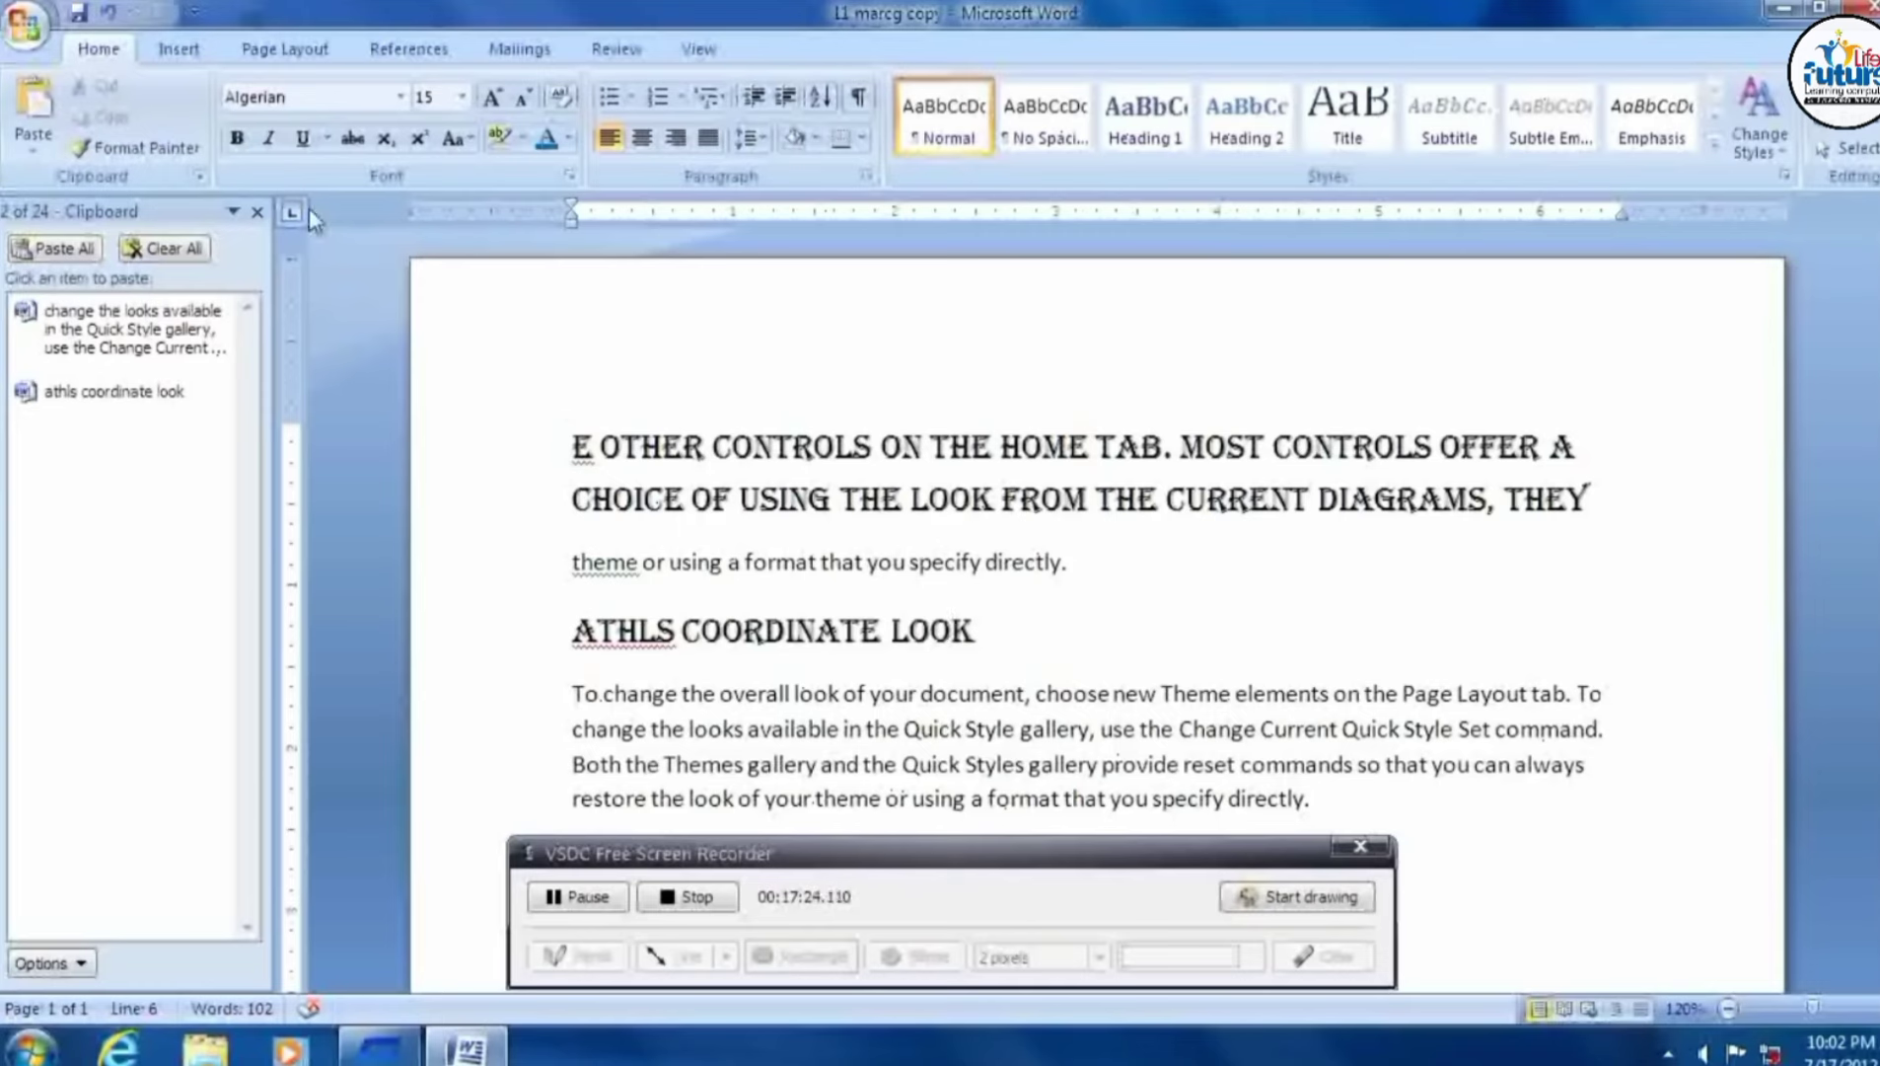
Close the Clipboard pane and set the two capitalised top lines through 'THEY' in Andalus.
{"action": "left_click", "coordinate": [258, 212]}
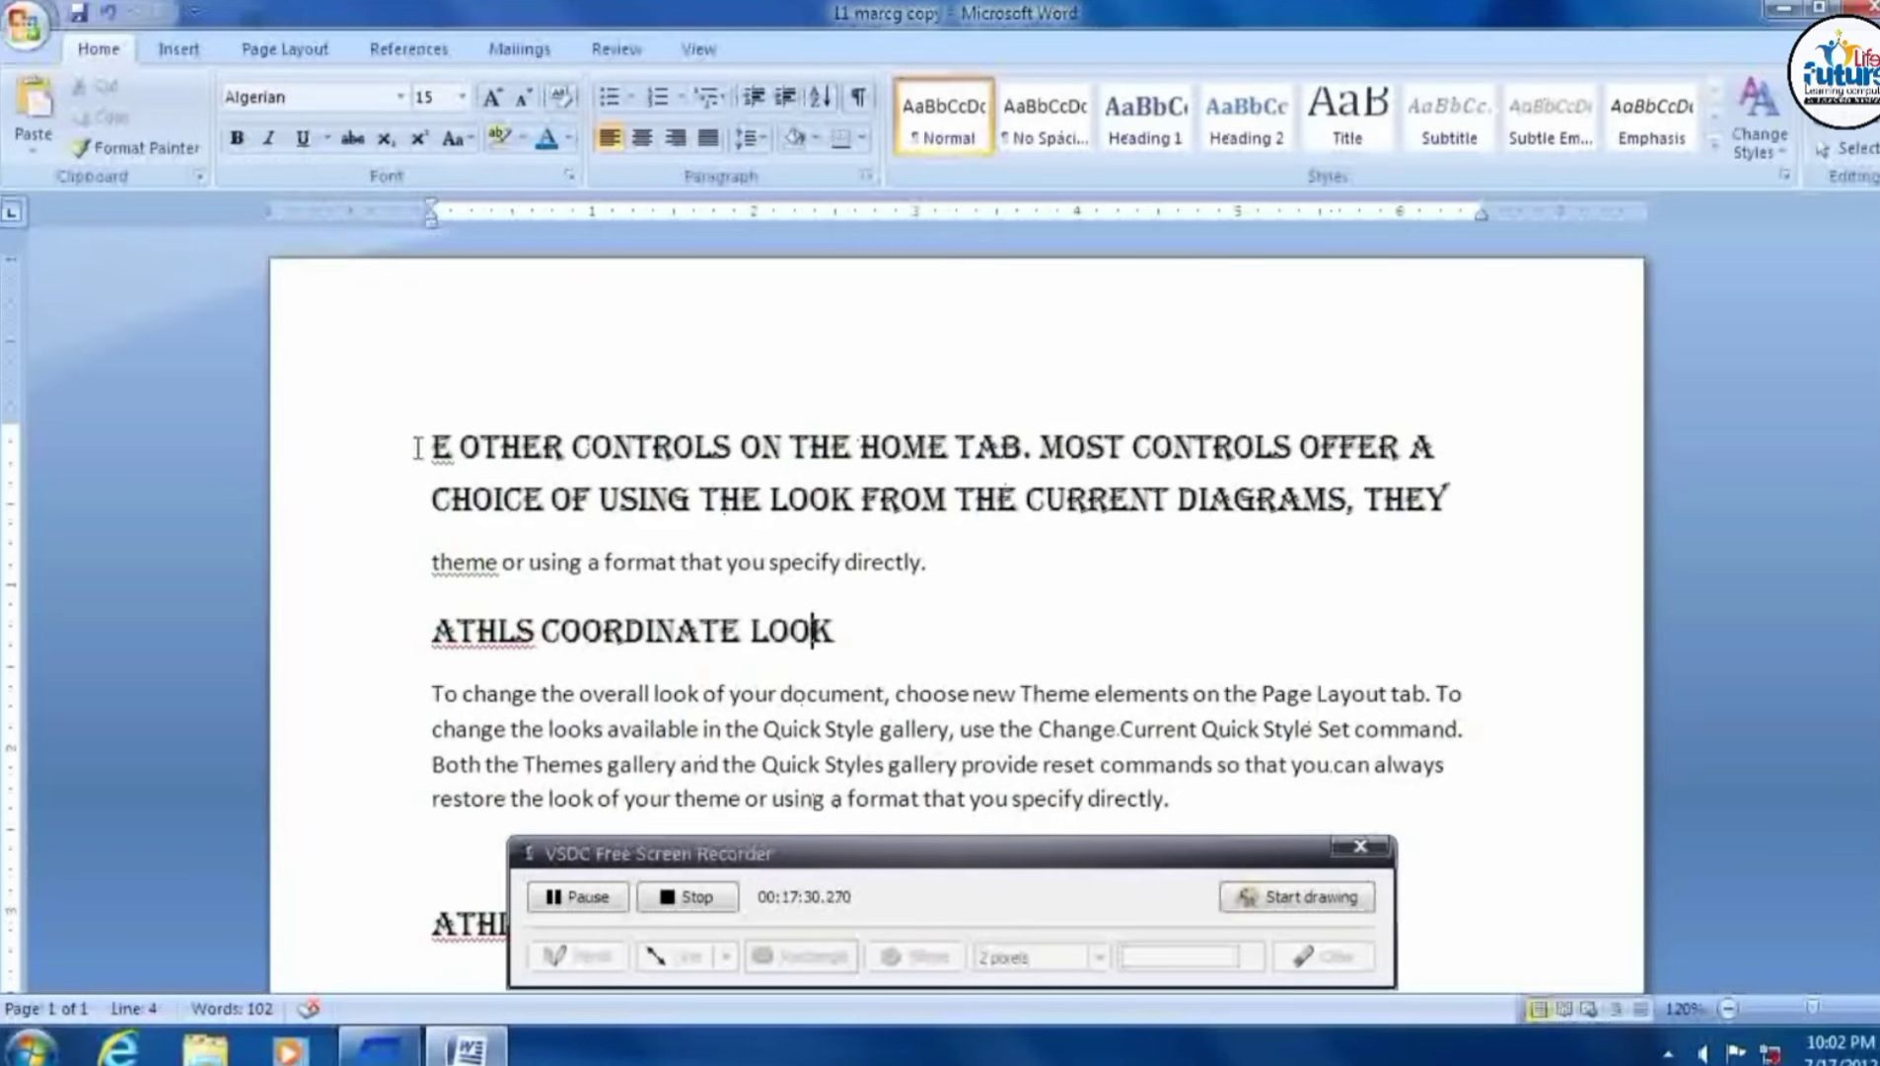
{"action": "left_click_drag", "start_coordinate": [432, 441], "coordinate": [1470, 503]}
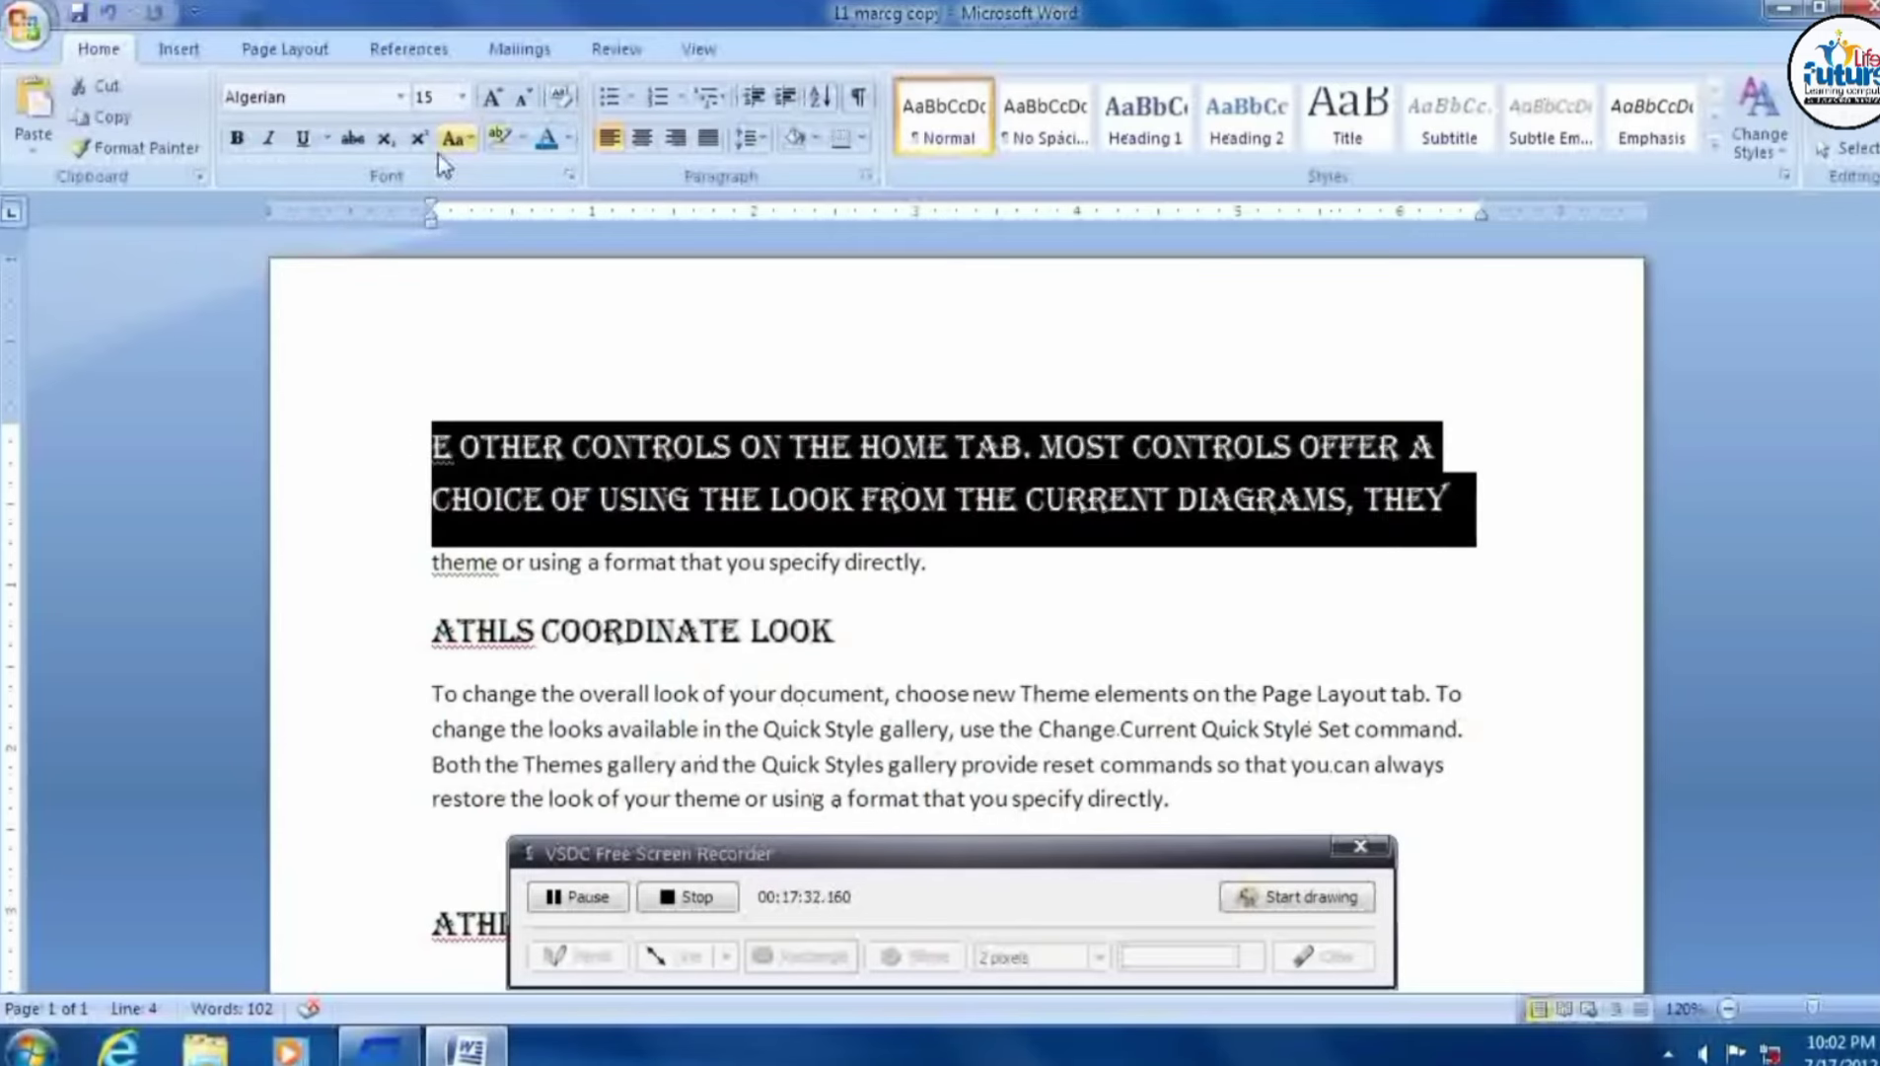
{"action": "left_click", "coordinate": [401, 95]}
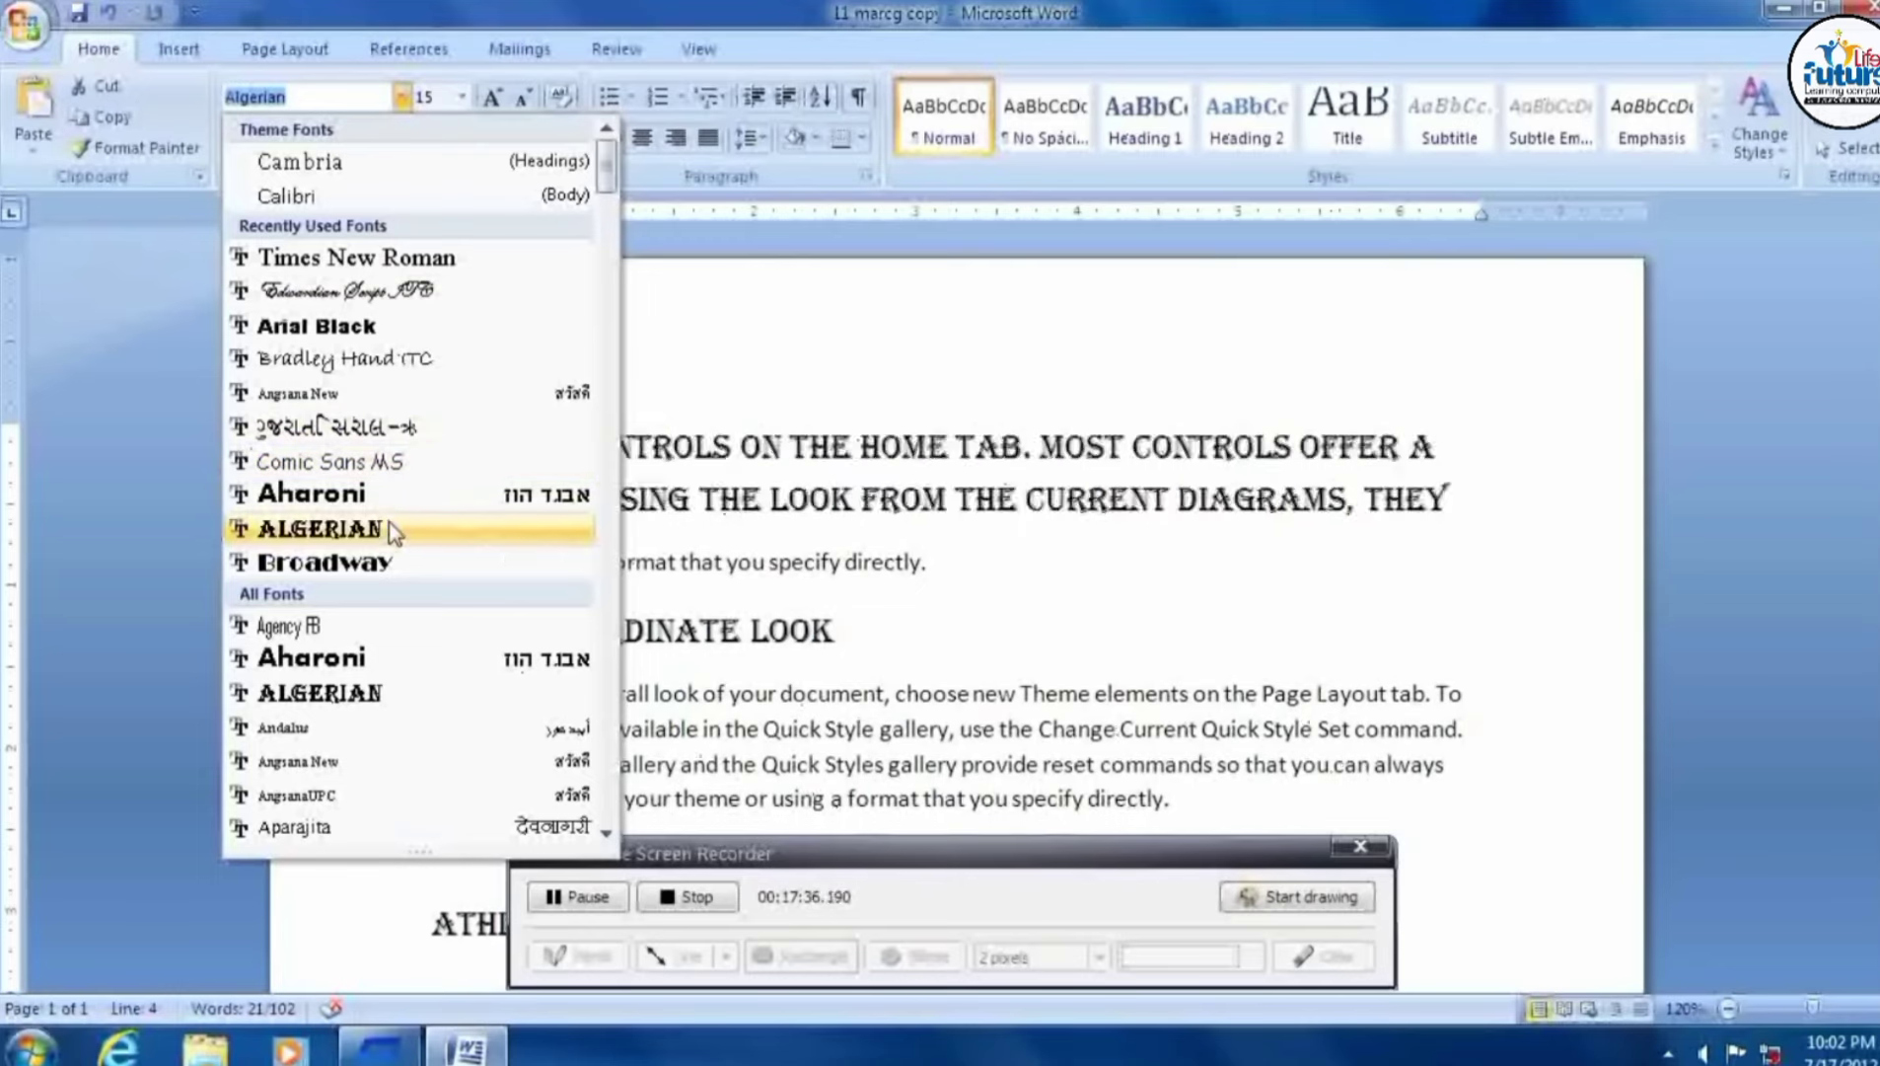
{"action": "left_click", "coordinate": [383, 728]}
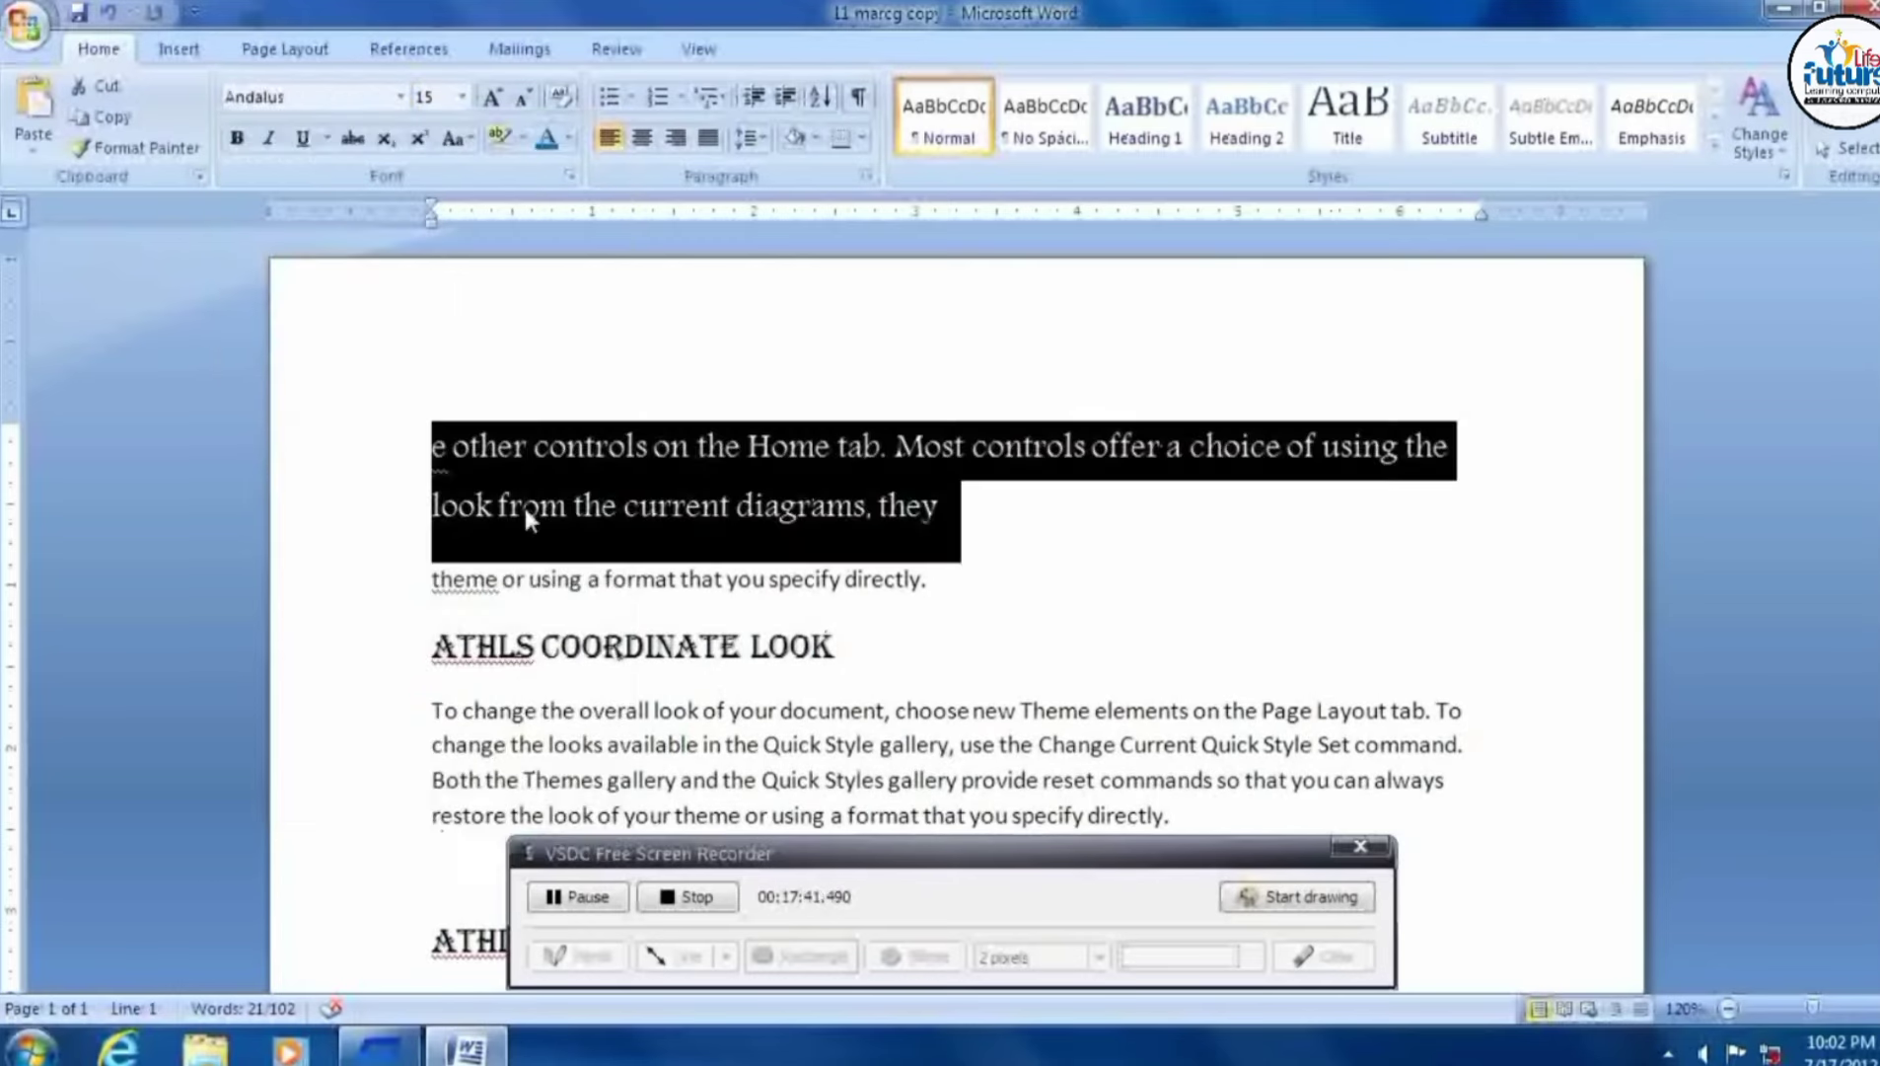
{"action": "left_click", "coordinate": [768, 494]}
{"action": "left_click_drag", "start_coordinate": [434, 449], "coordinate": [942, 506]}
Set the Andalus top lines to 22 pt, then enter 25 pt as the font size.
{"action": "left_click", "coordinate": [460, 98]}
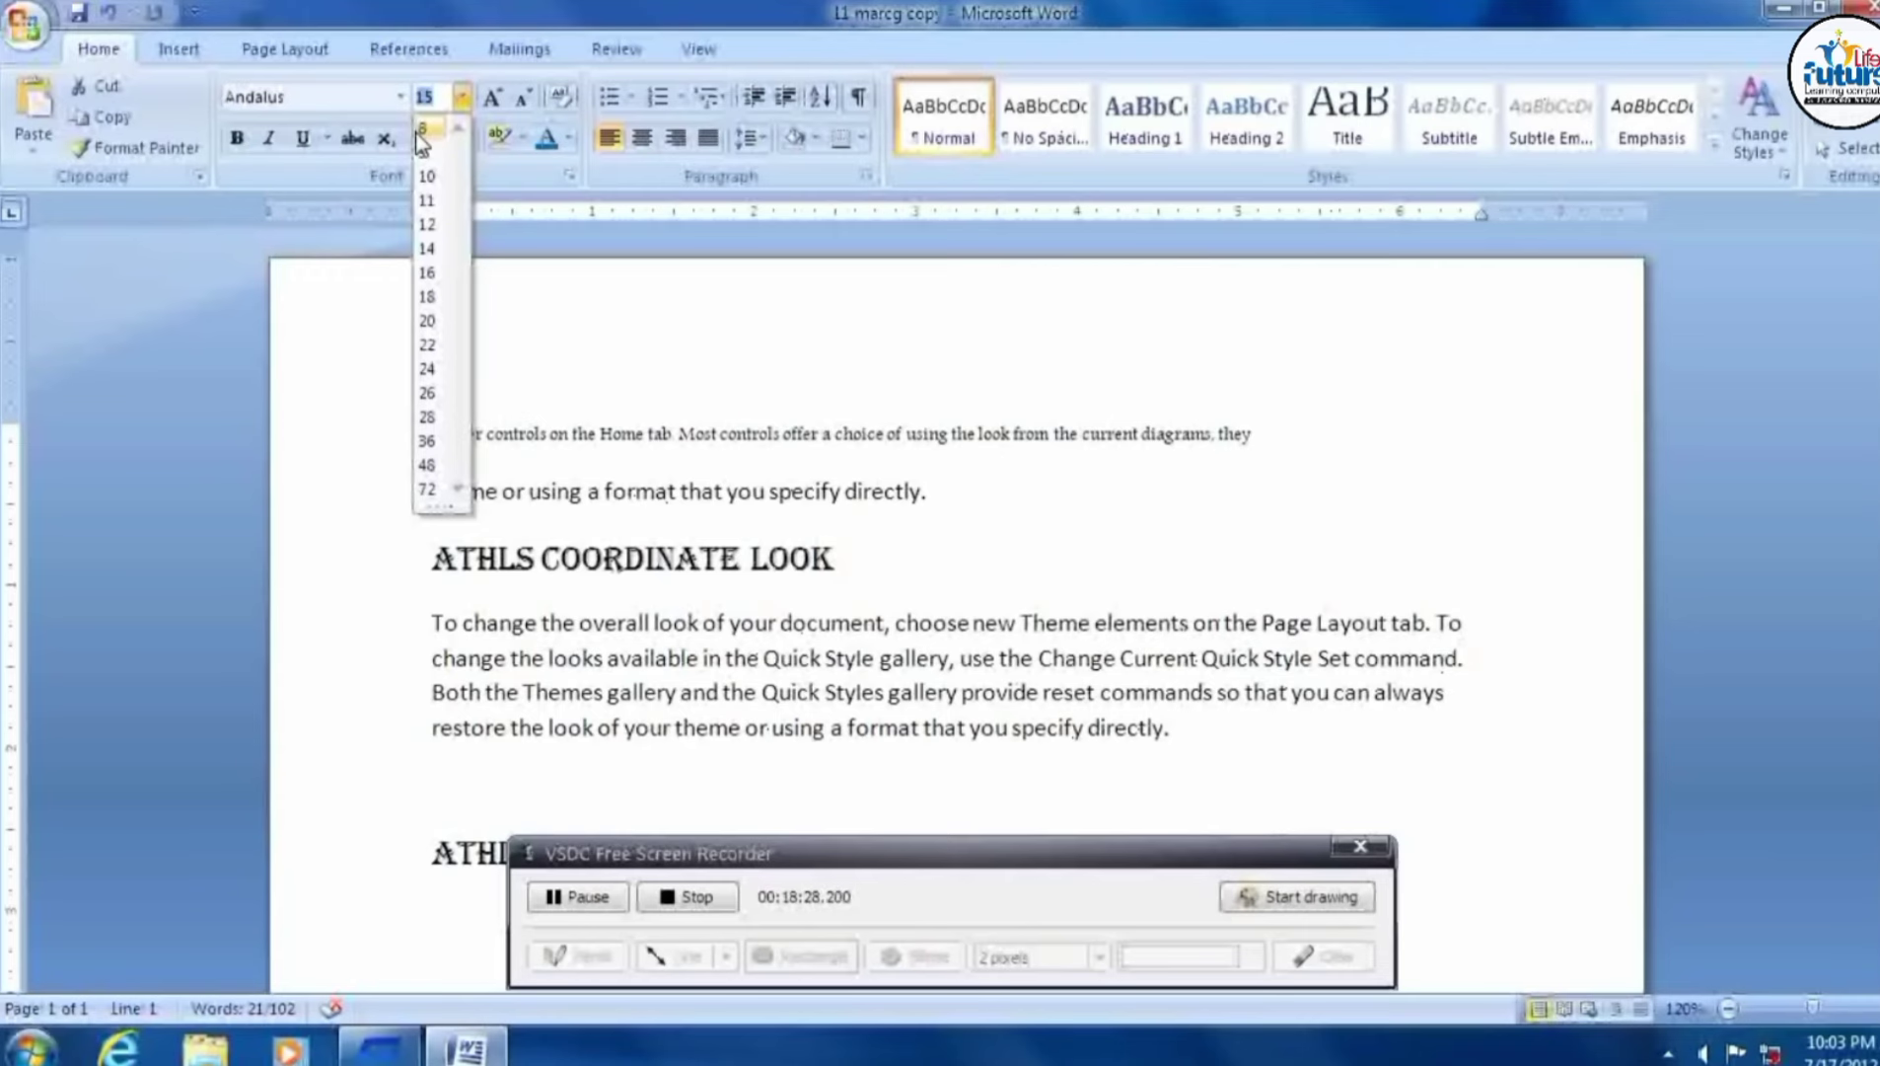
{"action": "left_click", "coordinate": [508, 319]}
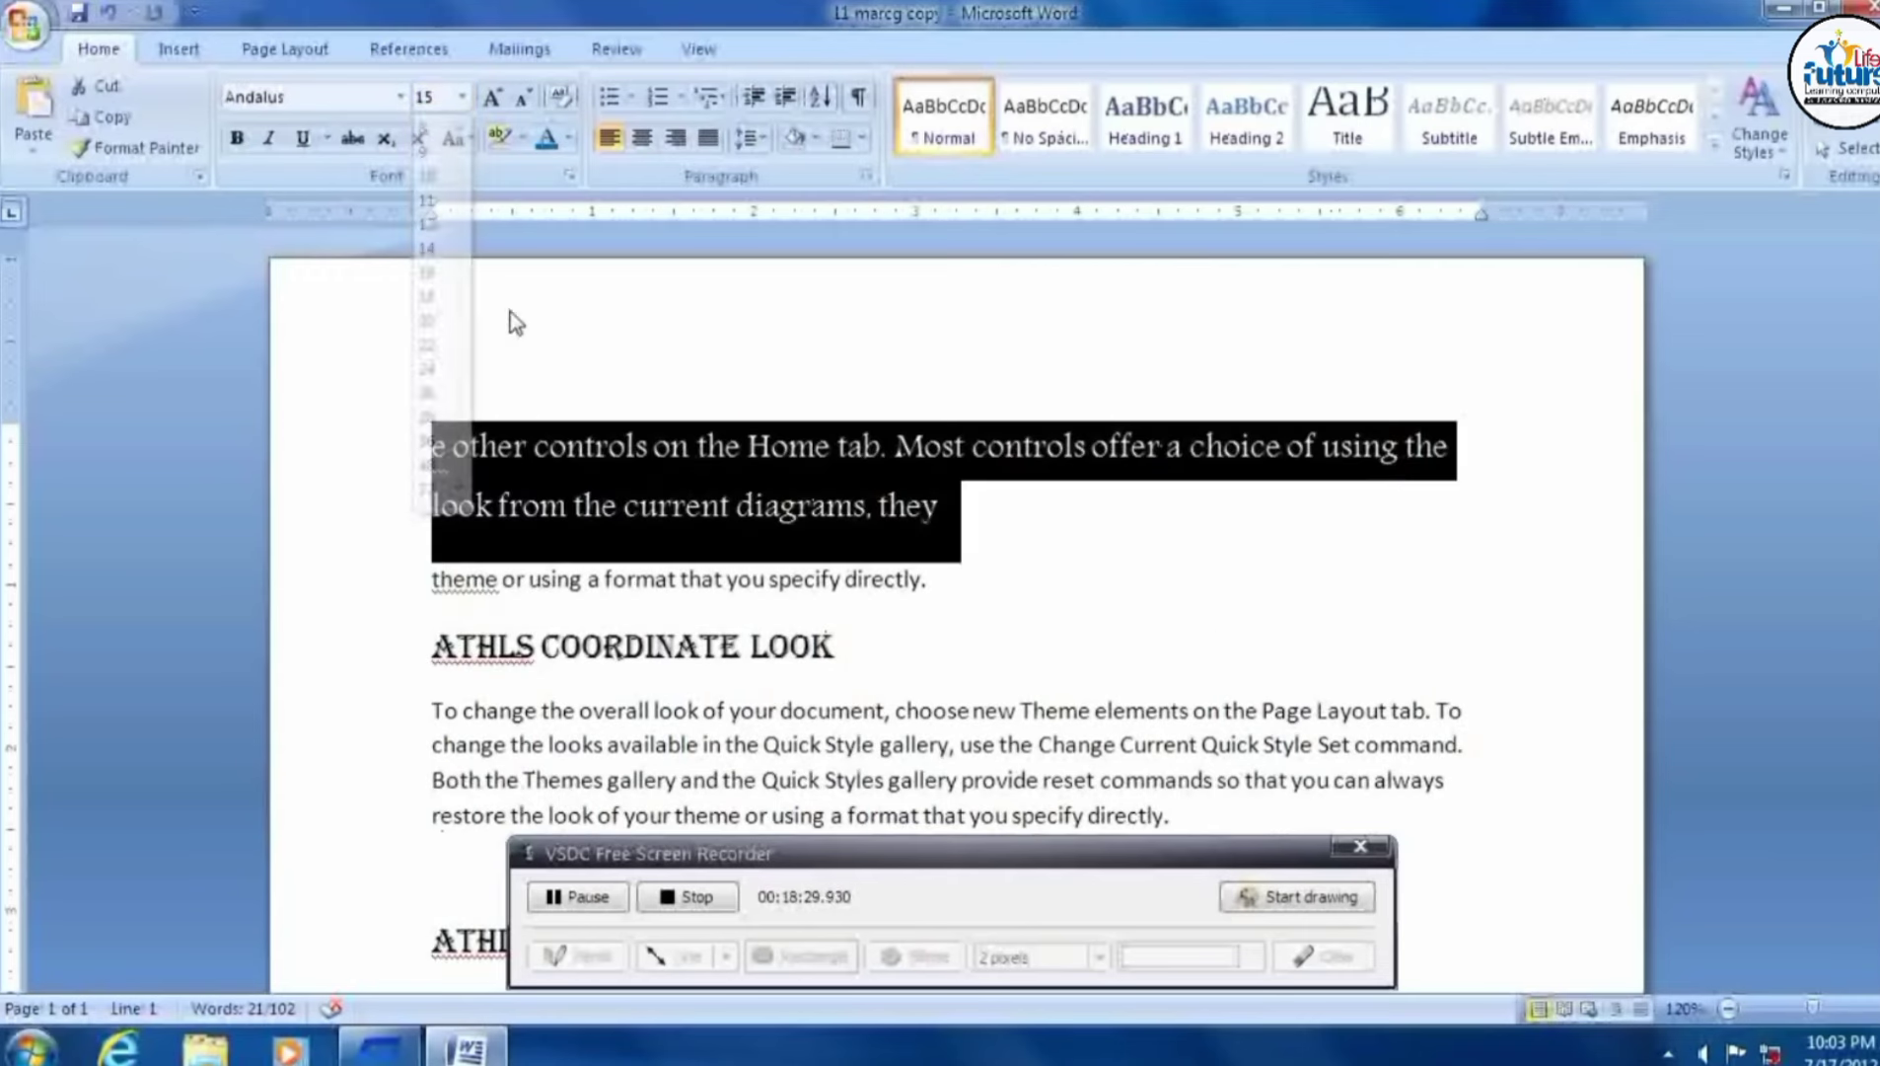
{"action": "left_click", "coordinate": [462, 96]}
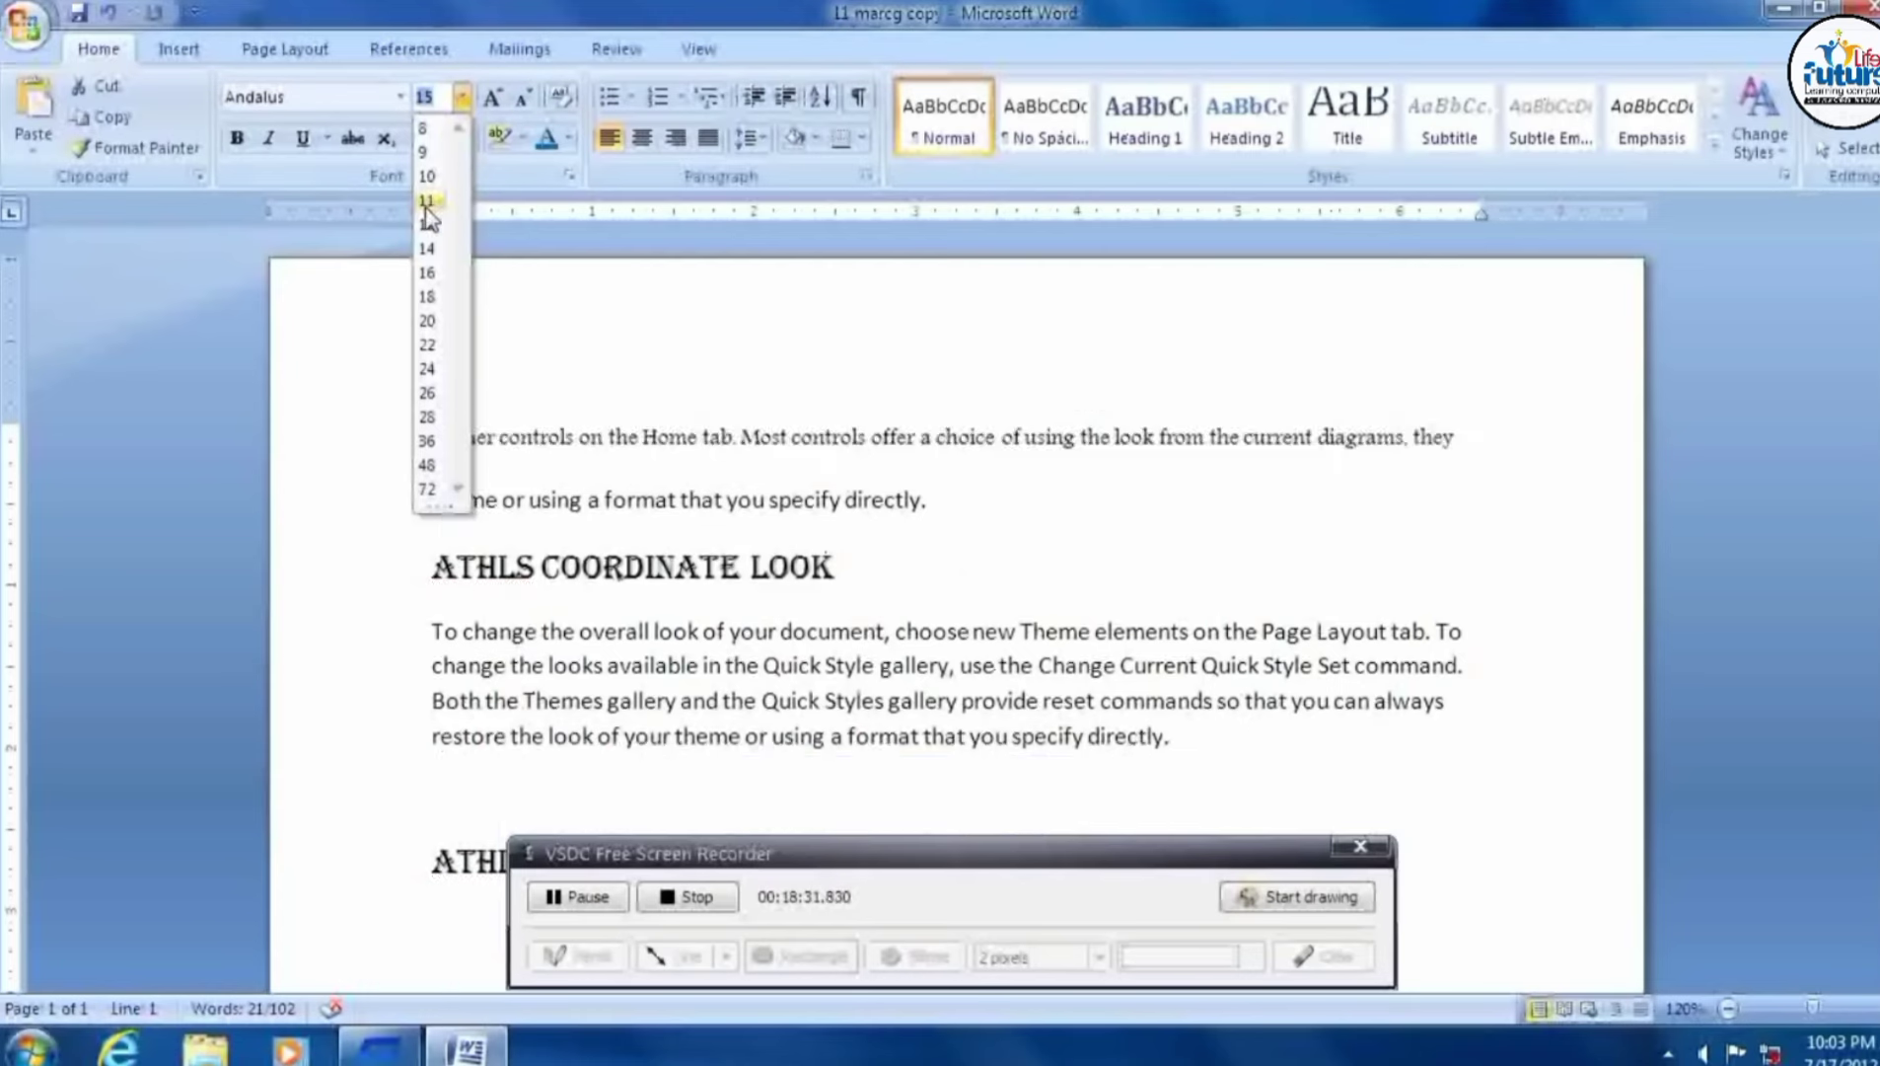
{"action": "left_click", "coordinate": [428, 350]}
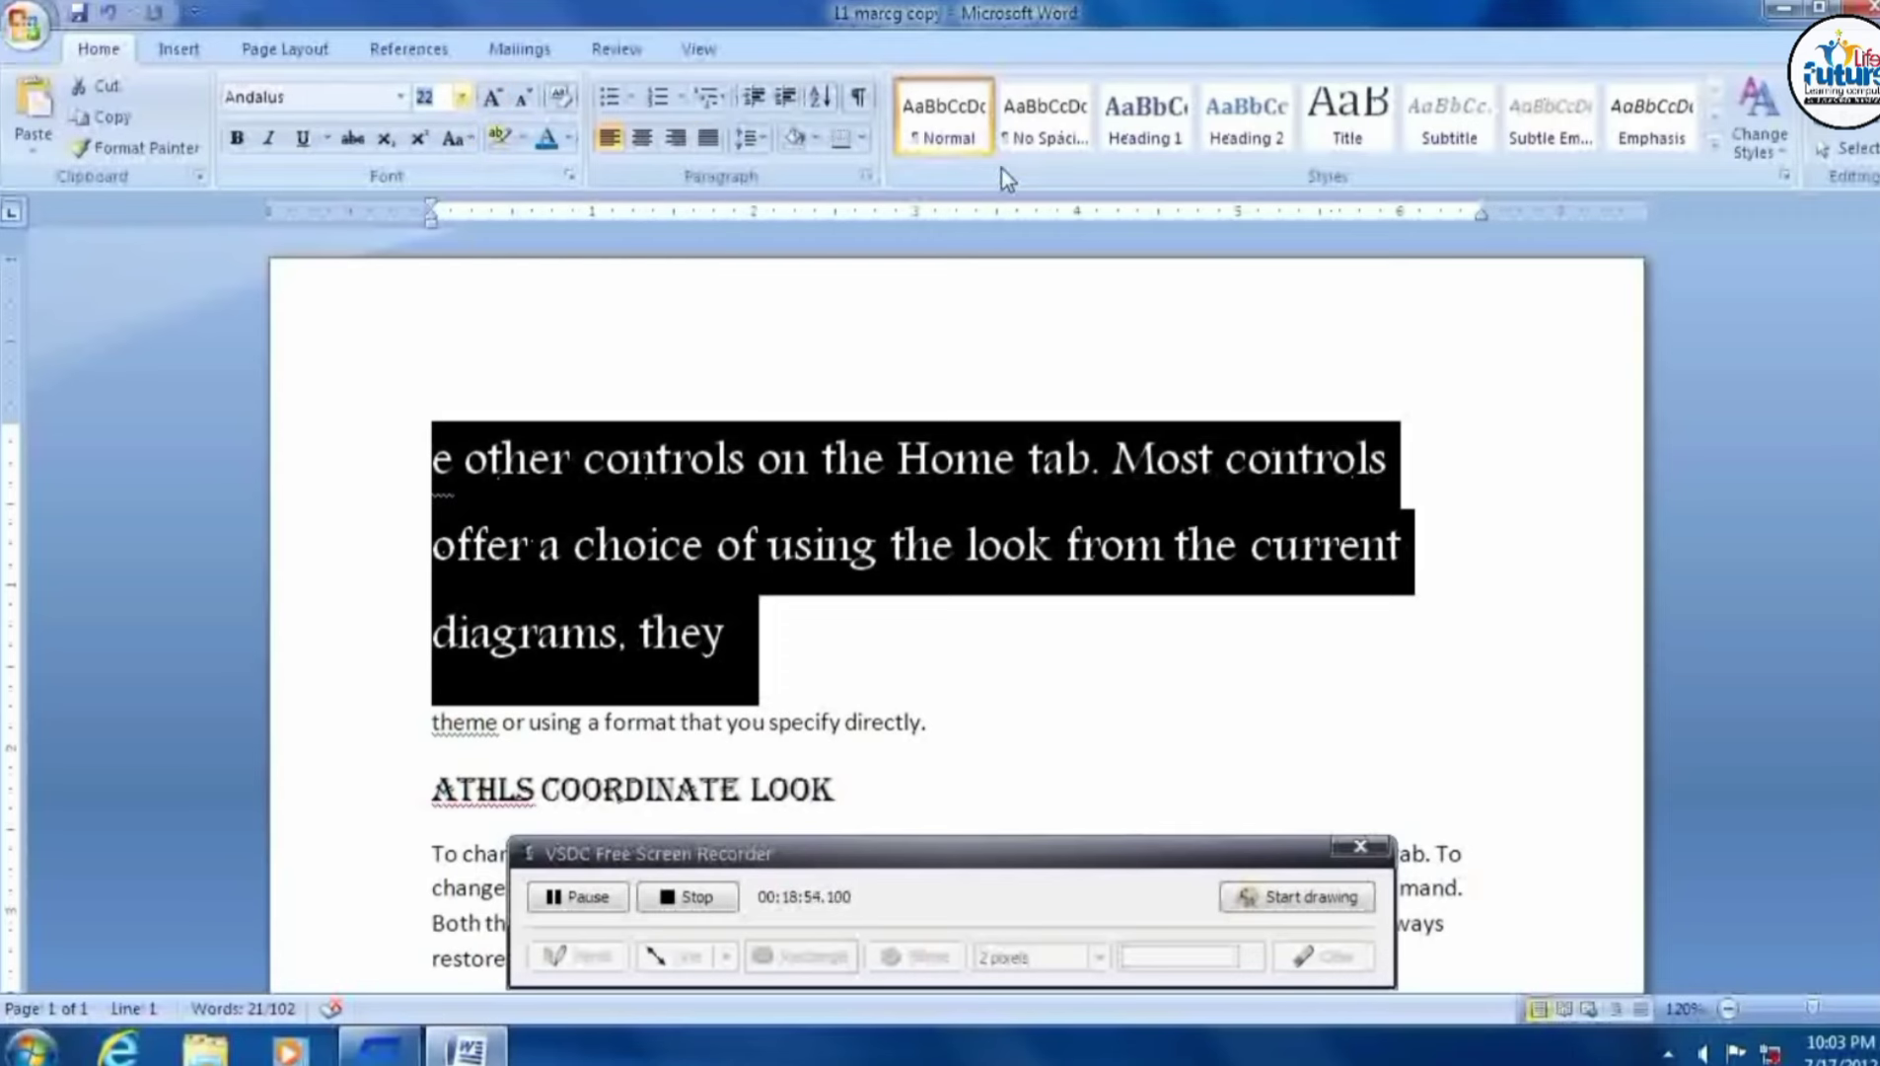
{"action": "type", "text": "2"}
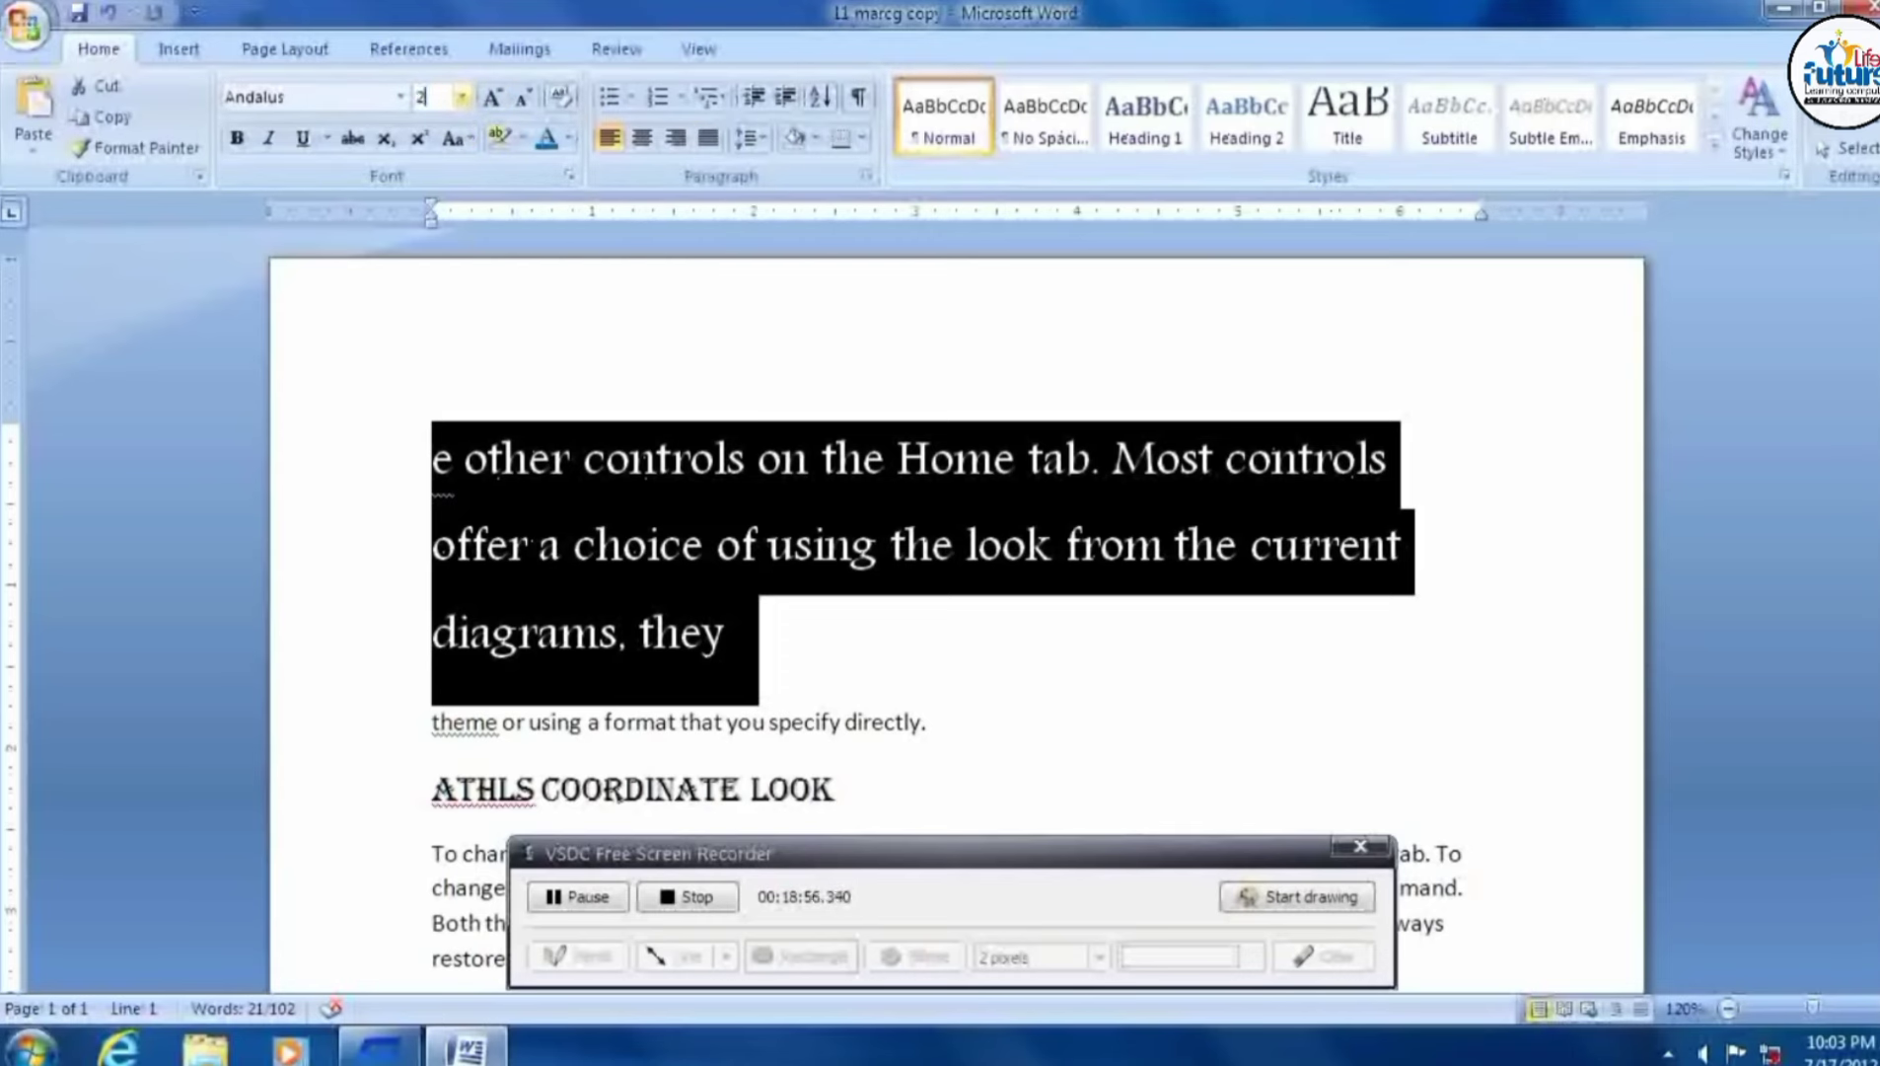
{"action": "type", "text": "5"}
{"action": "key", "text": "Return"}
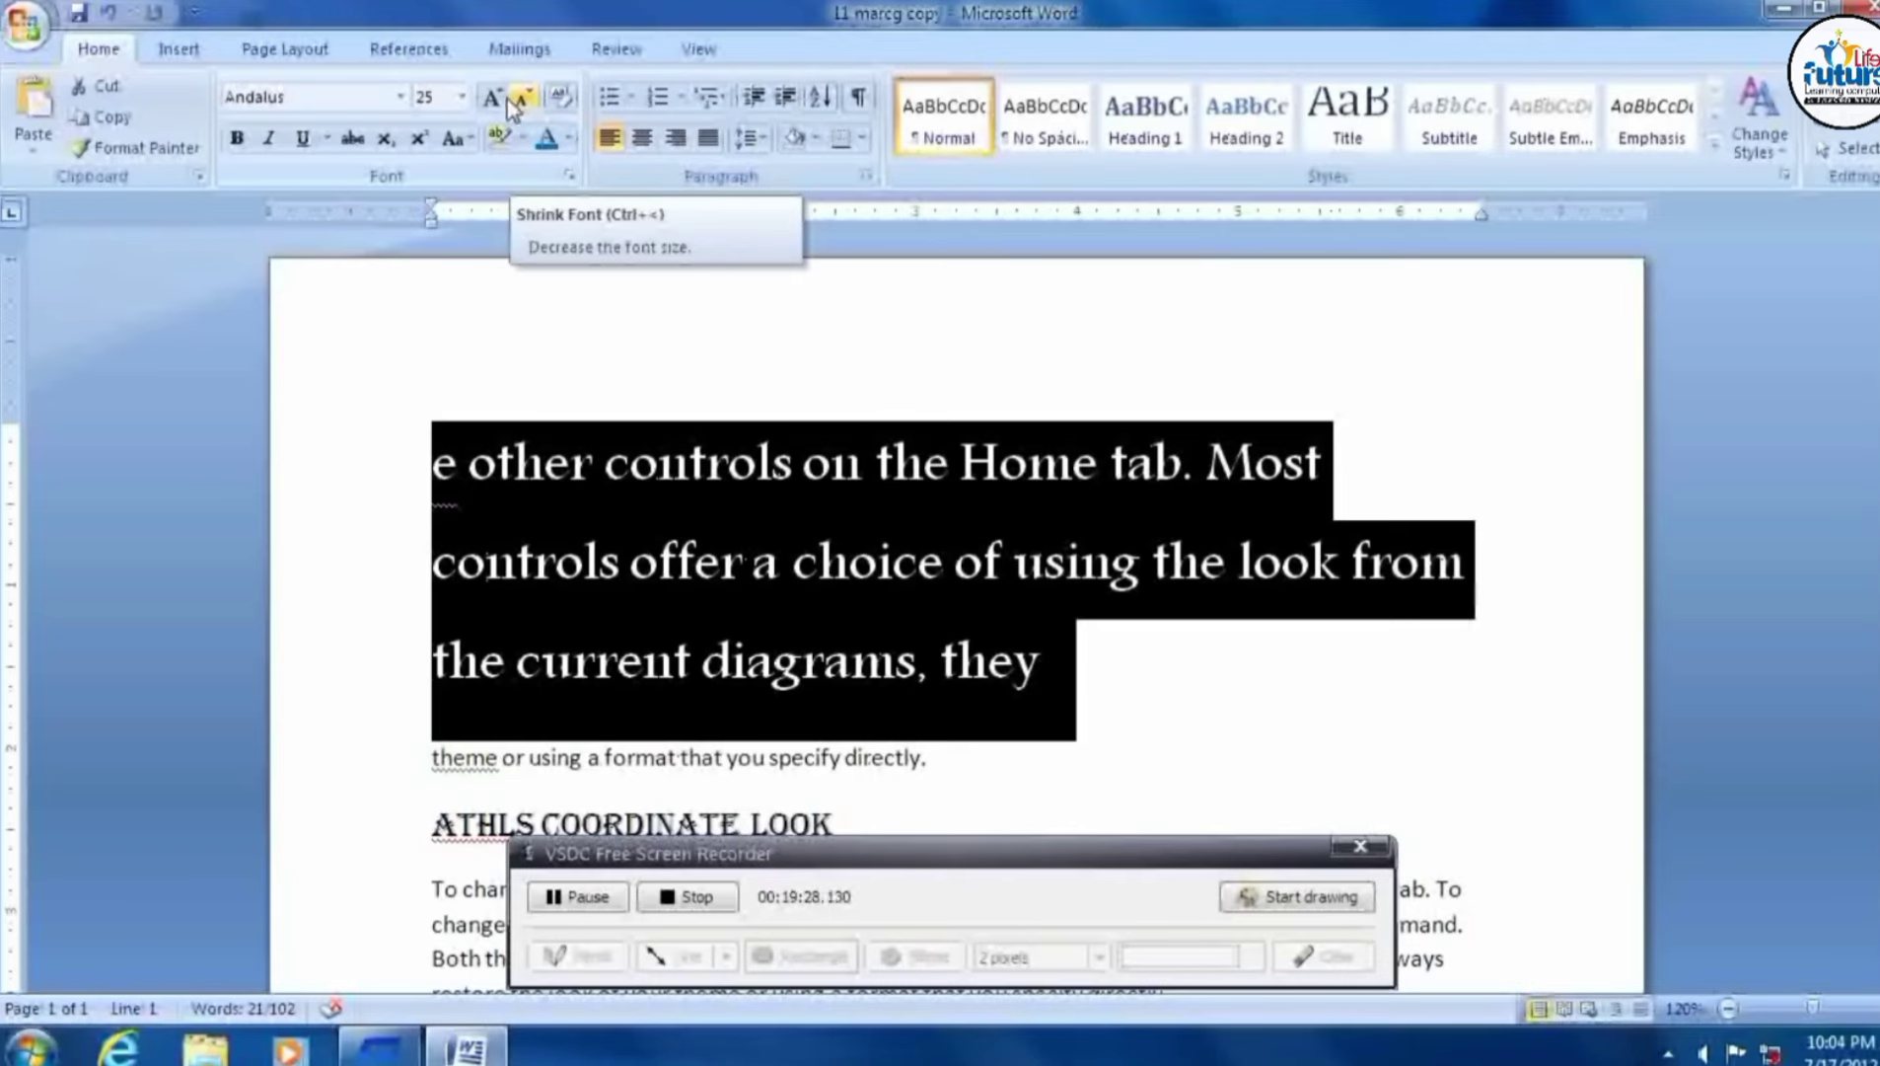
Grow the text up to 80 pt, then shrink it back down to 24 pt.
{"action": "left_click", "coordinate": [485, 101]}
{"action": "left_click", "coordinate": [483, 101]}
{"action": "left_click", "coordinate": [483, 100]}
{"action": "left_click", "coordinate": [491, 97]}
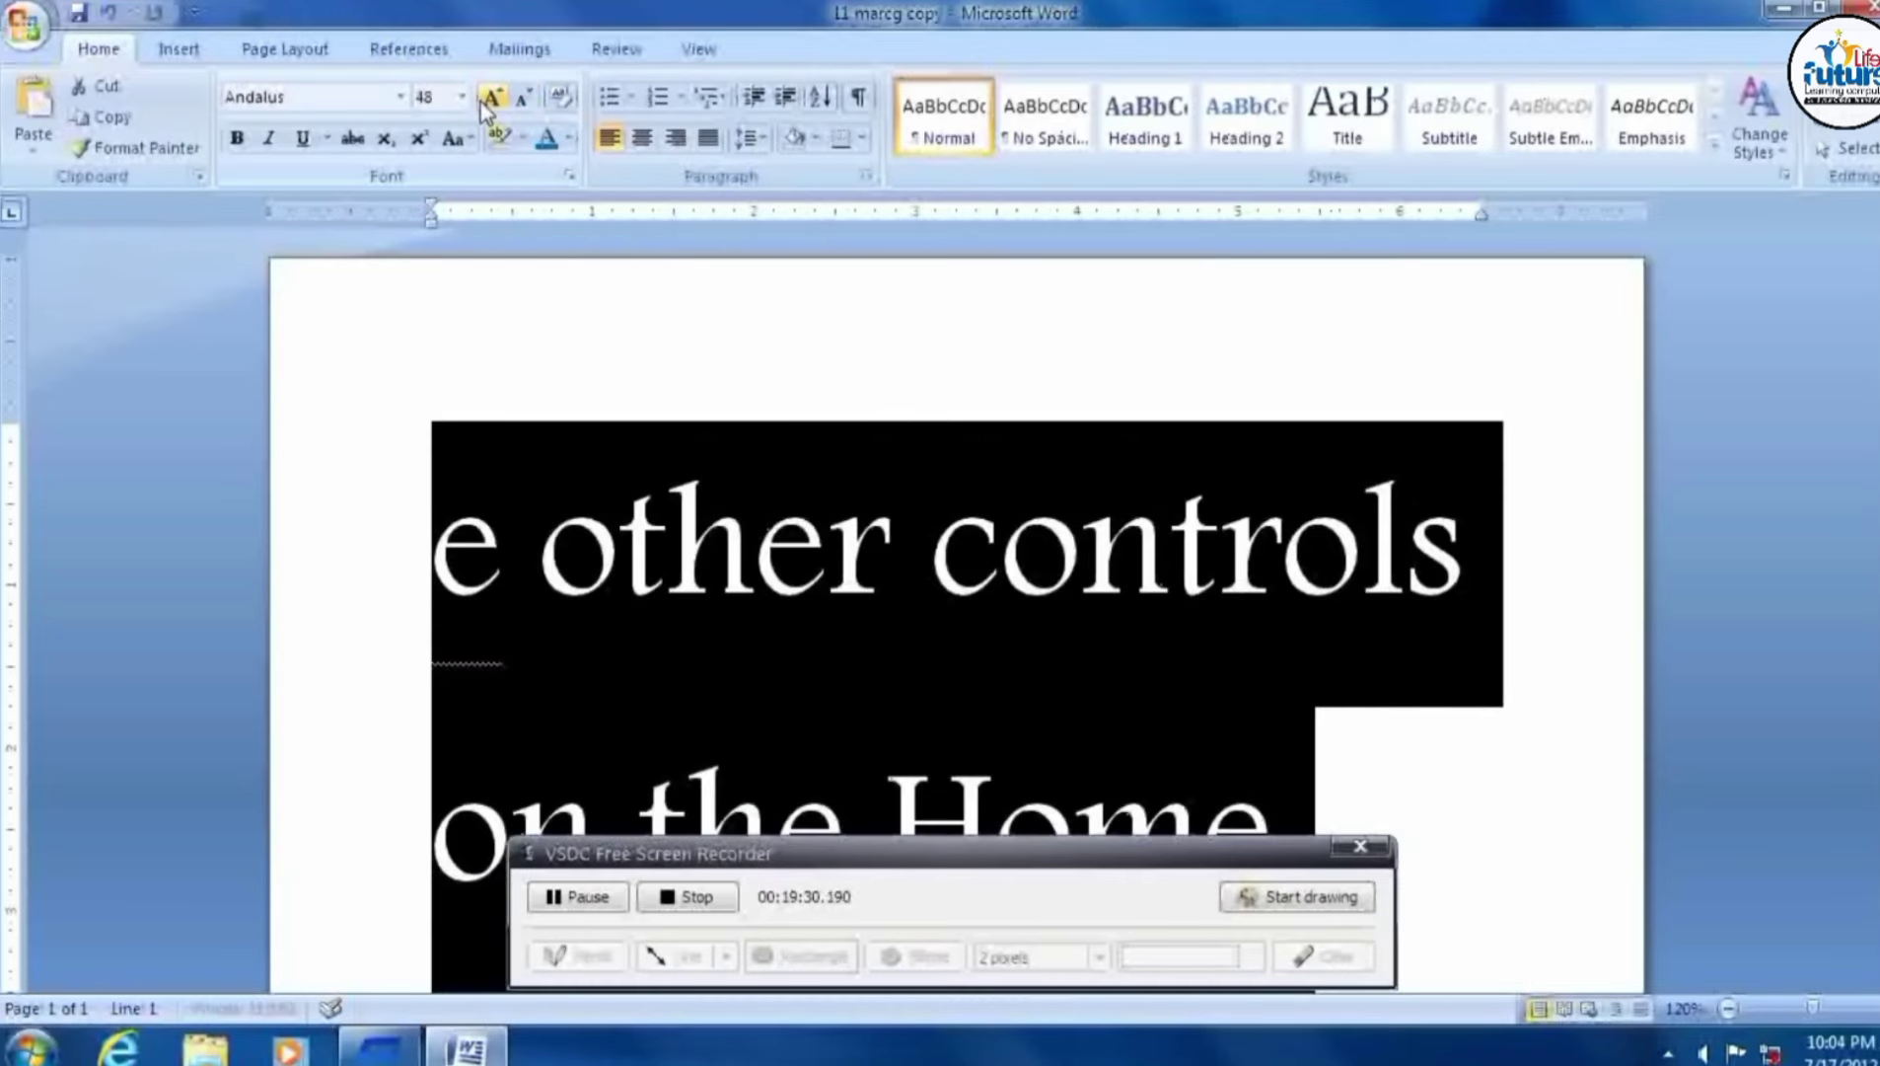
{"action": "left_click", "coordinate": [490, 98]}
{"action": "left_click", "coordinate": [490, 98]}
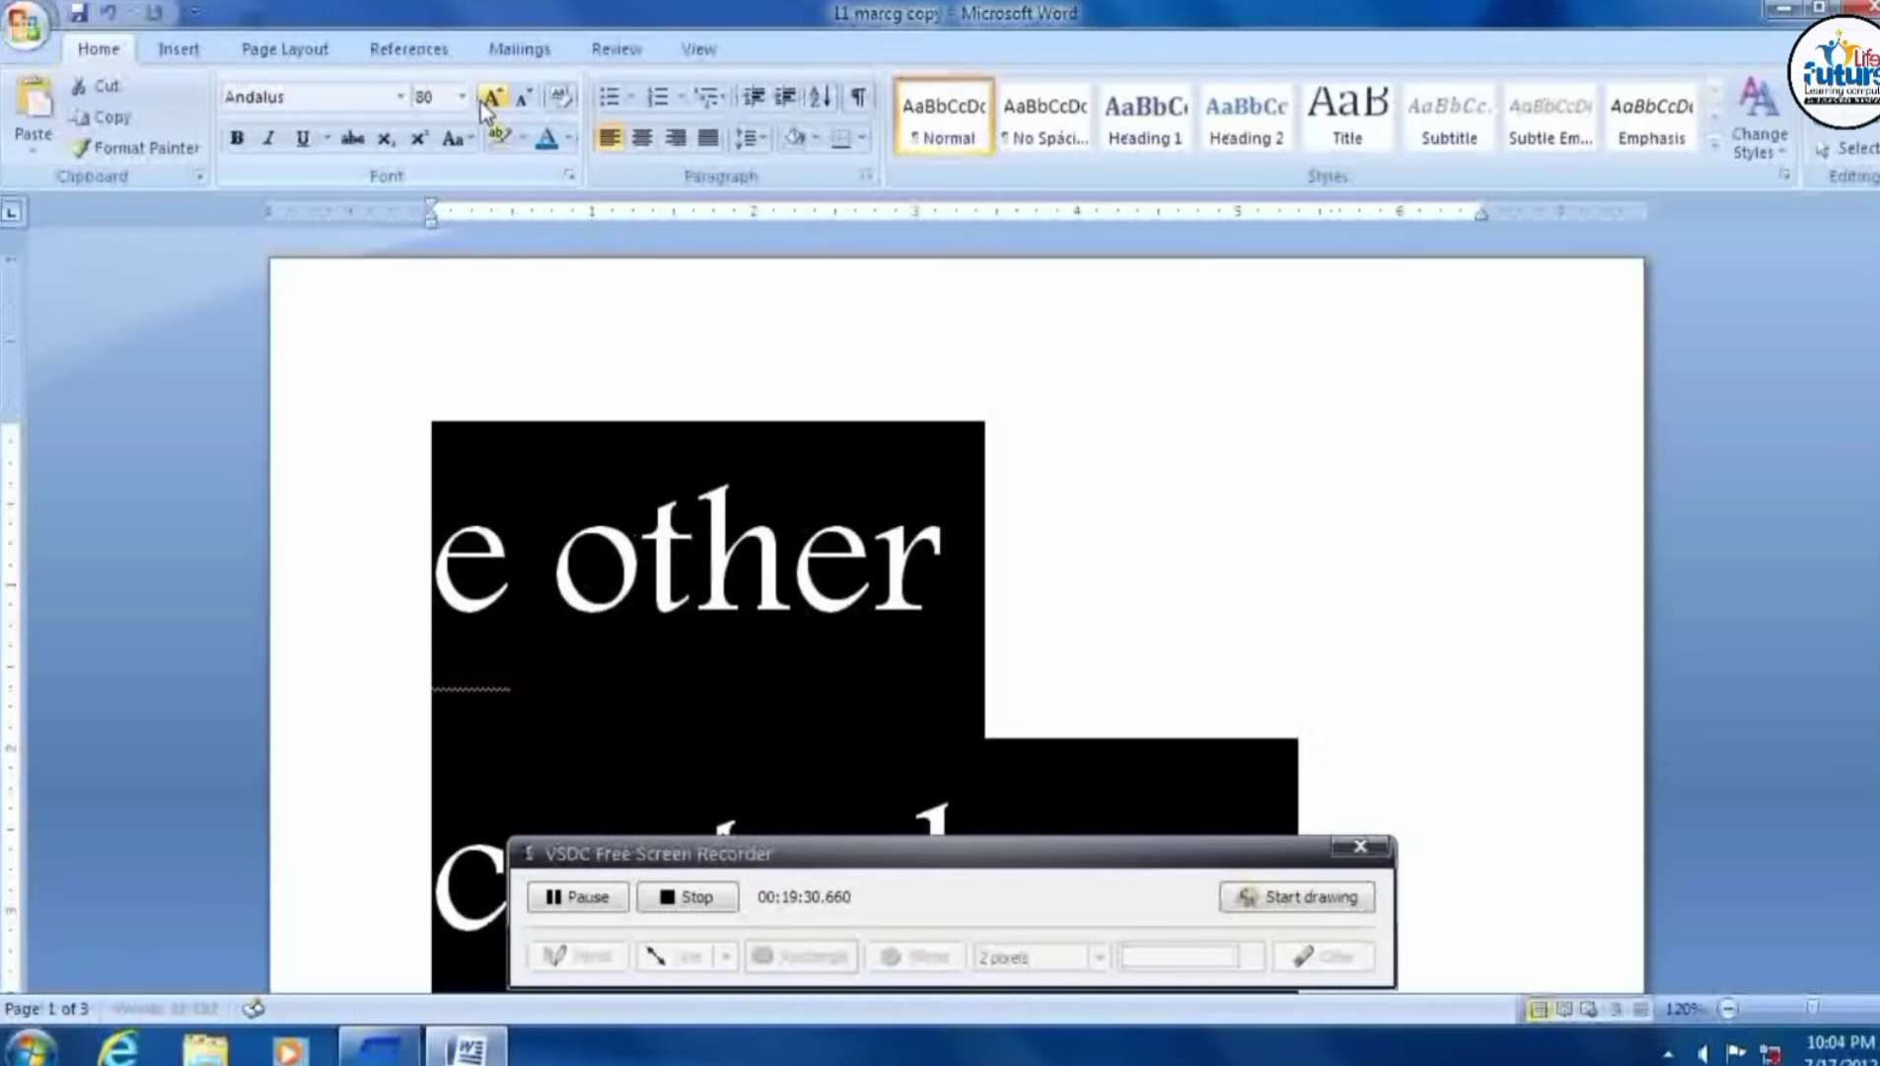
{"action": "left_click", "coordinate": [533, 98]}
{"action": "left_click", "coordinate": [533, 98]}
{"action": "left_click", "coordinate": [534, 99]}
{"action": "left_click", "coordinate": [533, 99]}
{"action": "left_click", "coordinate": [539, 101]}
{"action": "left_click", "coordinate": [539, 100]}
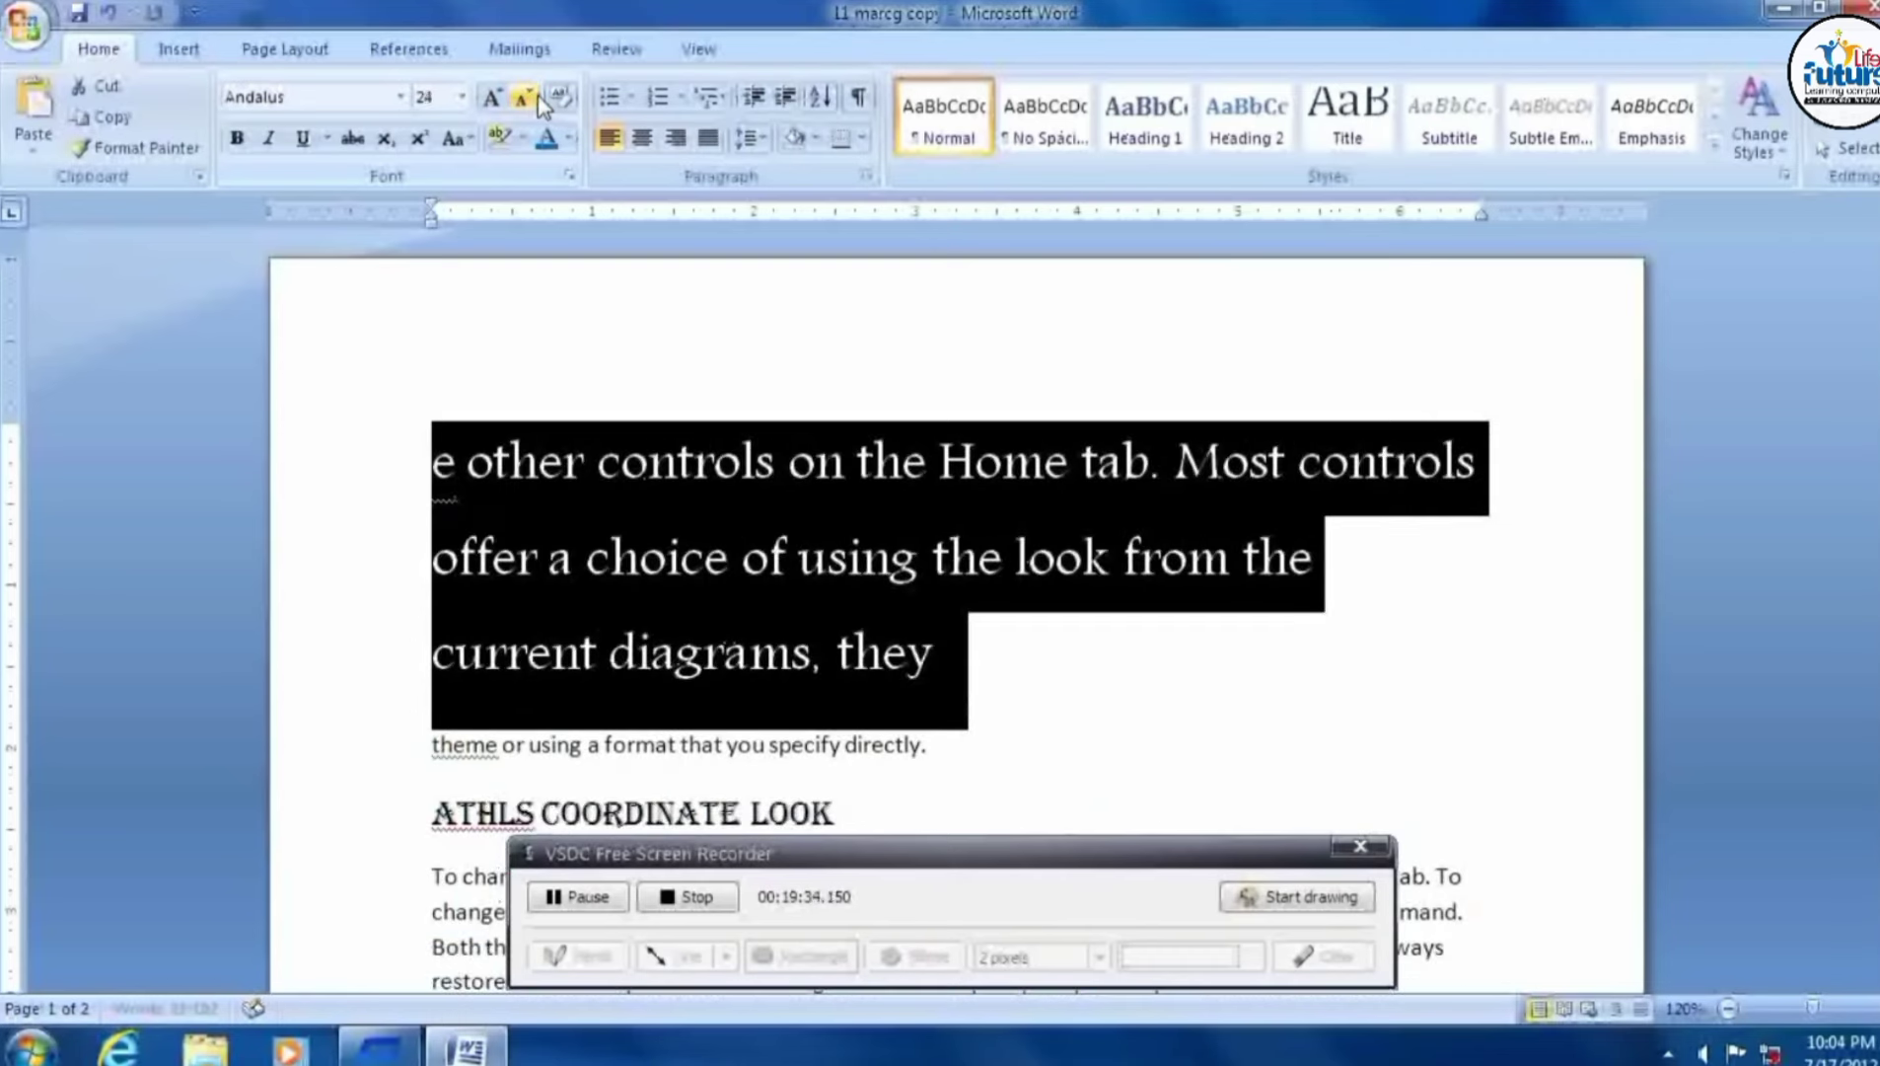
{"action": "left_click", "coordinate": [595, 397]}
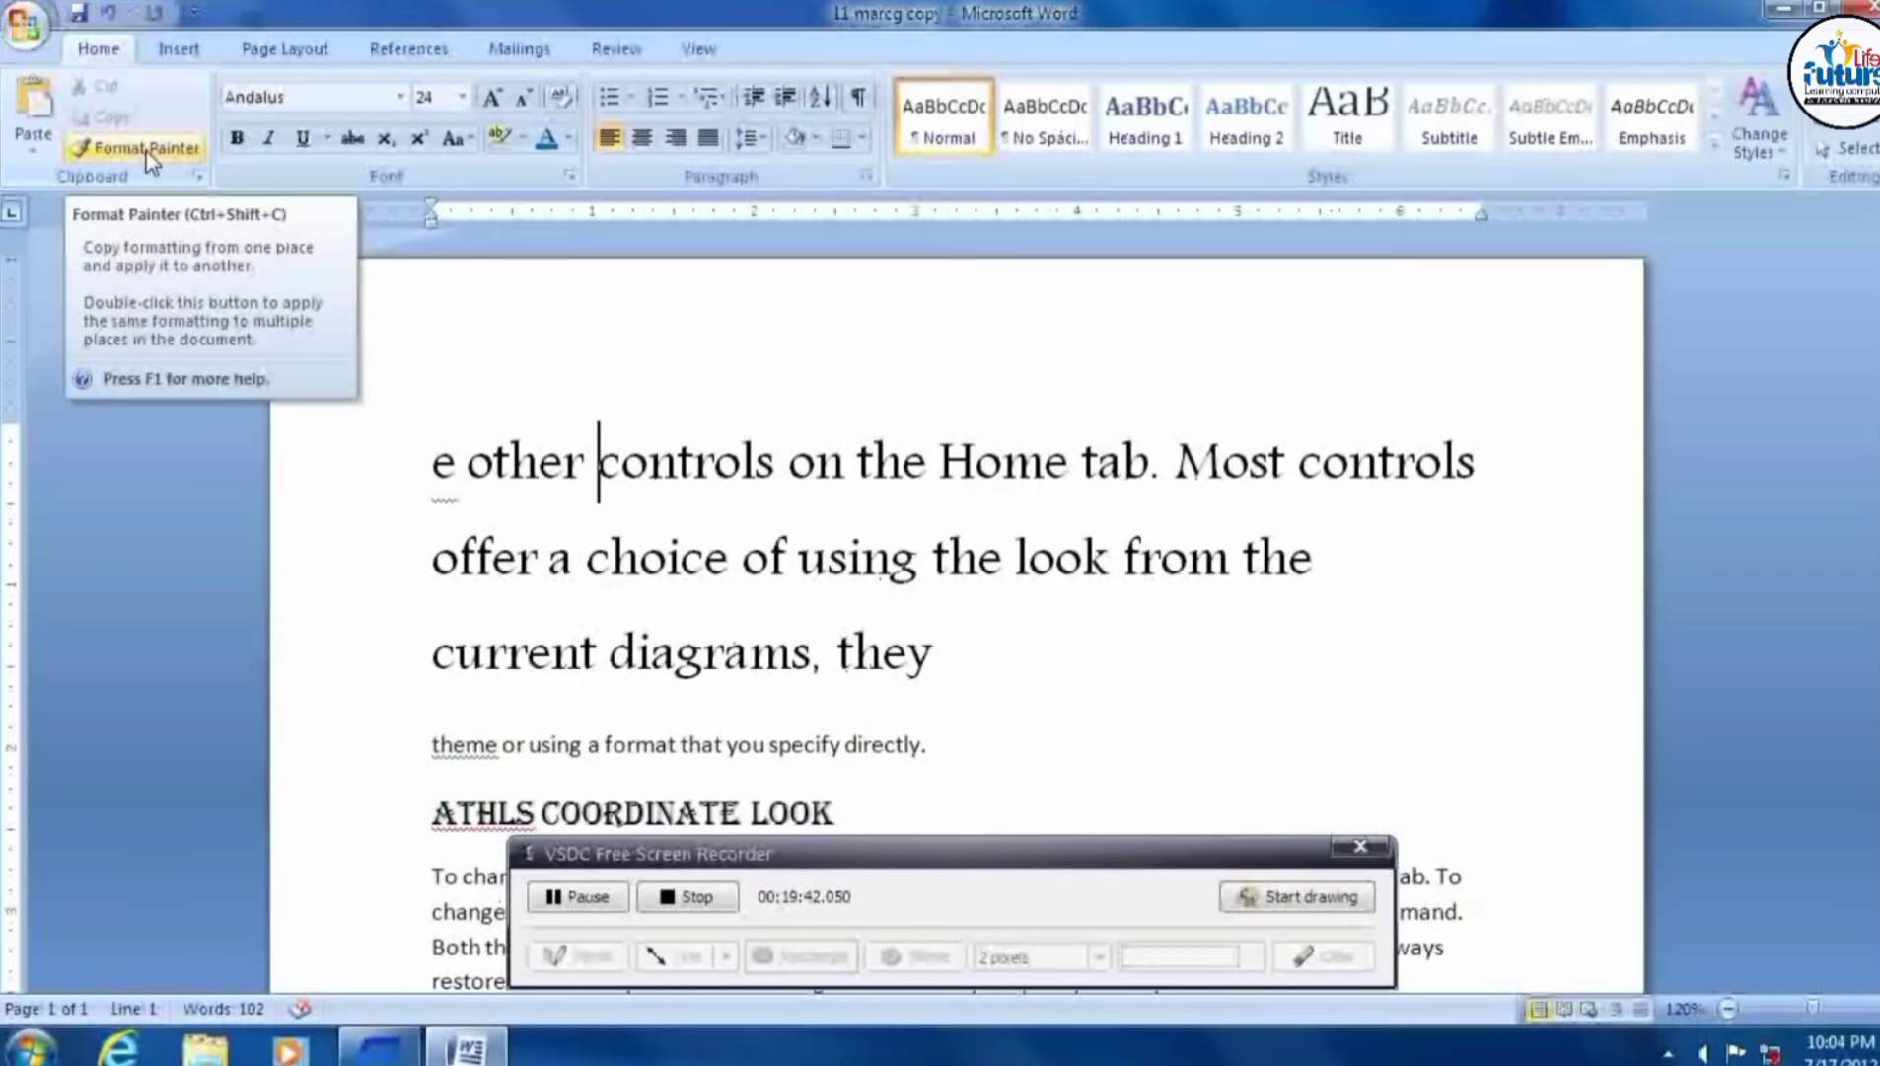
Select the large Andalus lines and the small 'you specify directly.' ending to compare them.
{"action": "mouse_move", "coordinate": [509, 496]}
{"action": "left_mouse_down"}
{"action": "mouse_move", "coordinate": [780, 468]}
{"action": "mouse_move", "coordinate": [1247, 557]}
{"action": "mouse_move", "coordinate": [1256, 621]}
{"action": "mouse_move", "coordinate": [1162, 646]}
{"action": "left_mouse_up"}
{"action": "left_click", "coordinate": [919, 591]}
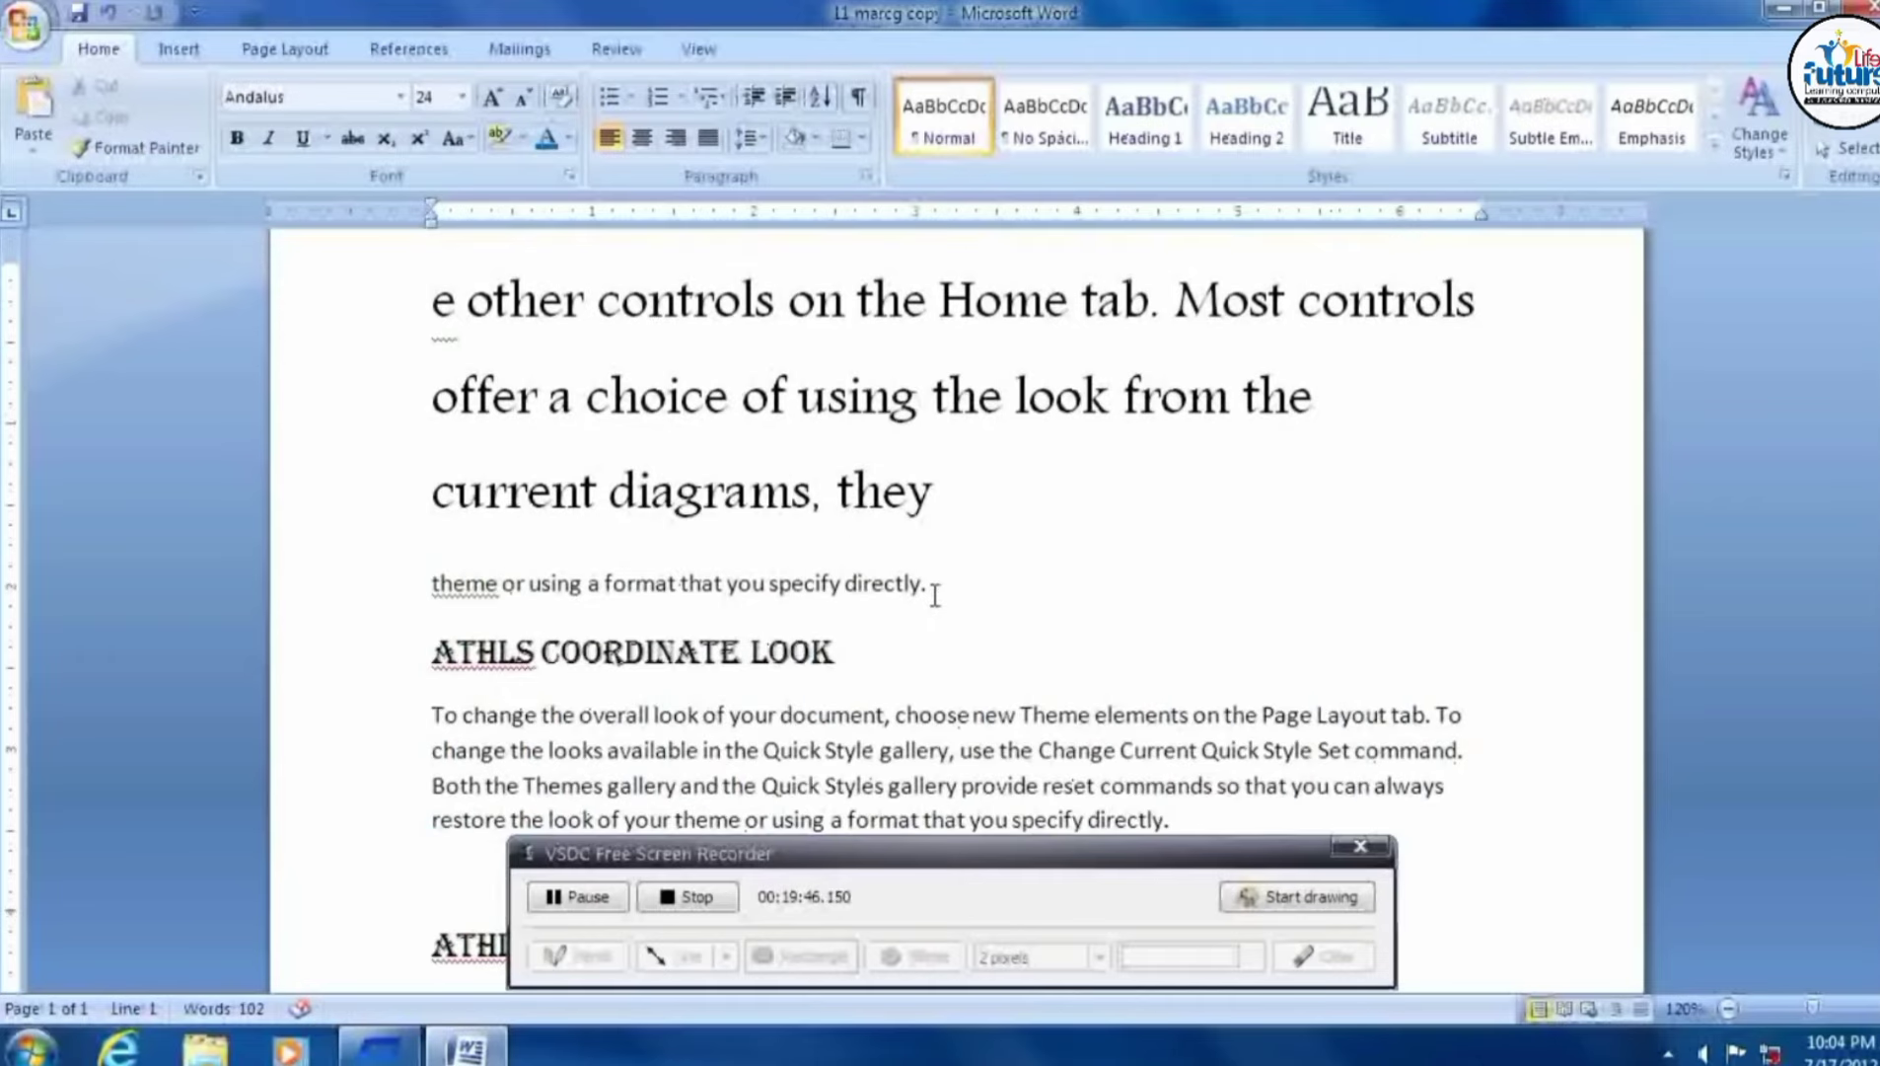
{"action": "scroll", "coordinate": [927, 582], "scroll_direction": "down", "scroll_amount": 1}
{"action": "mouse_move", "coordinate": [548, 584]}
{"action": "left_mouse_down"}
{"action": "mouse_move", "coordinate": [936, 598]}
{"action": "mouse_move", "coordinate": [503, 598]}
{"action": "mouse_move", "coordinate": [926, 588]}
{"action": "mouse_move", "coordinate": [658, 583]}
{"action": "left_mouse_up"}
{"action": "left_click", "coordinate": [937, 598]}
{"action": "left_click", "coordinate": [926, 588]}
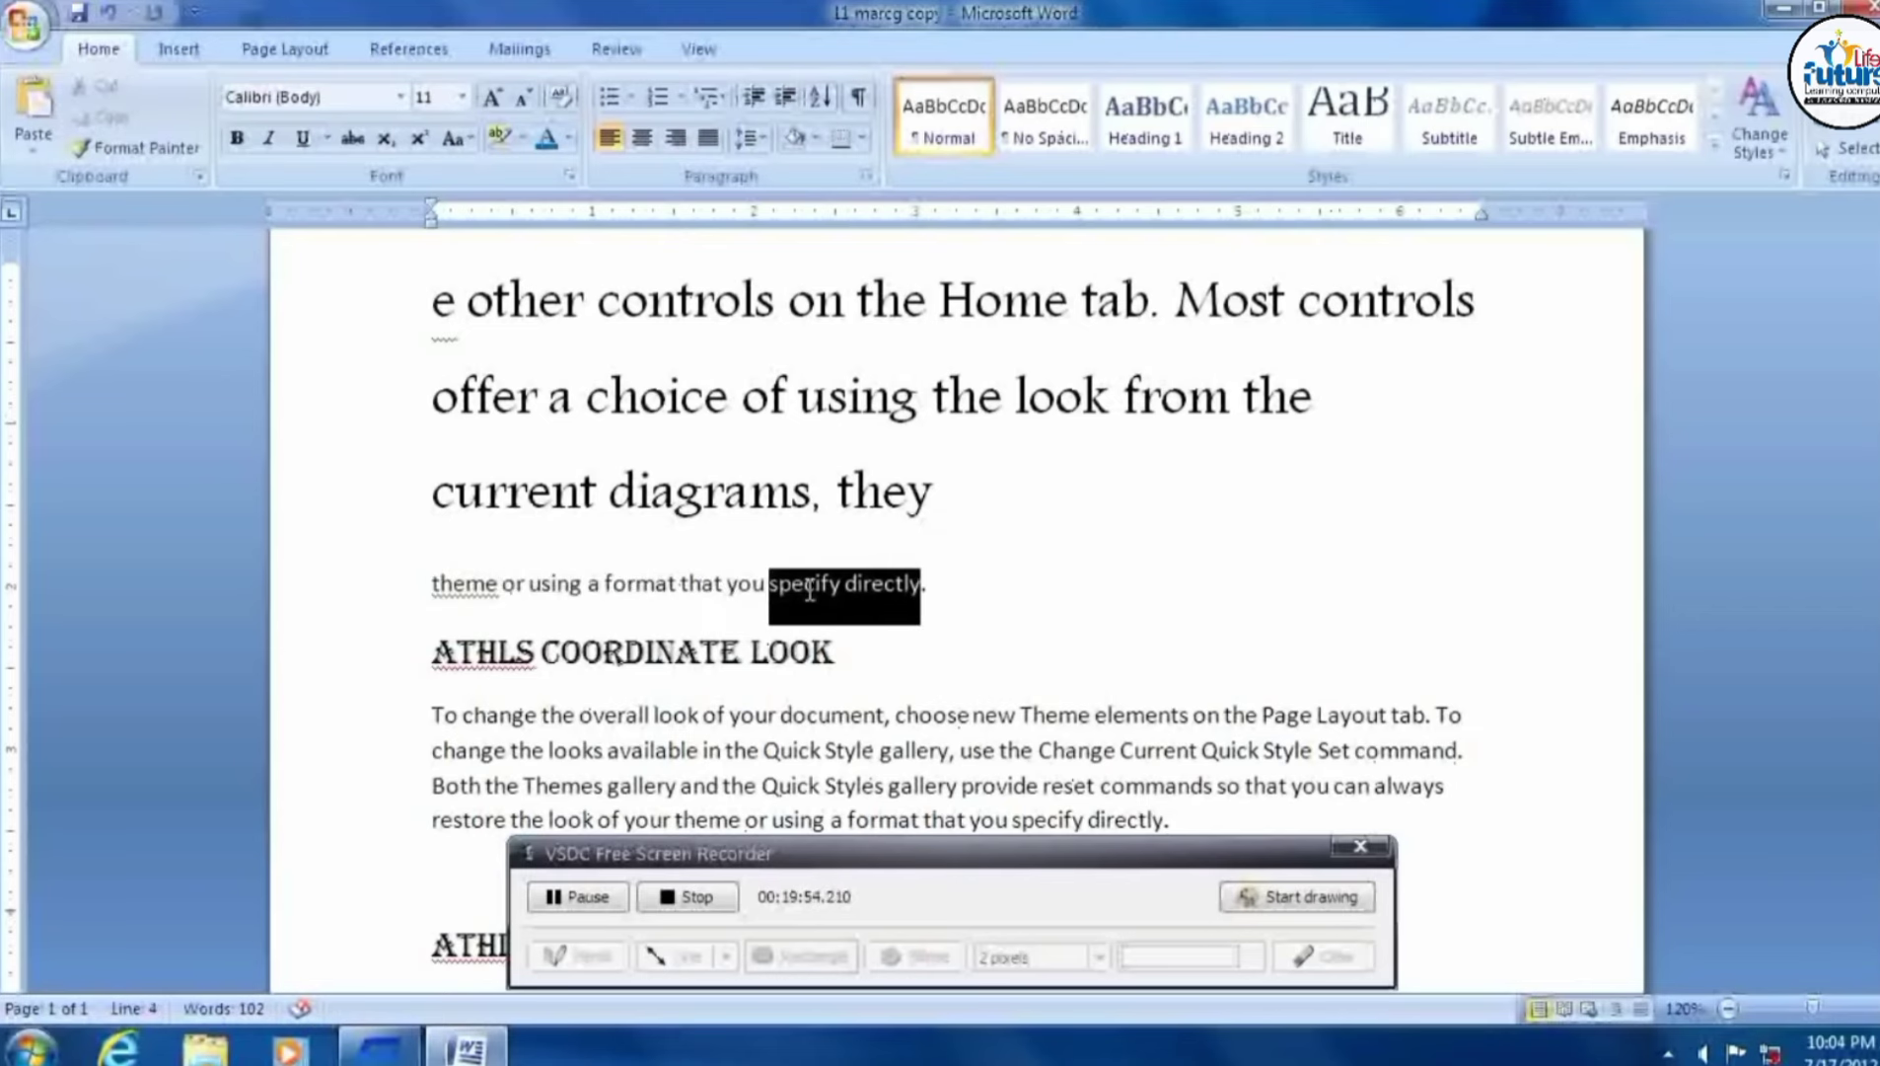
{"action": "left_click", "coordinate": [658, 583]}
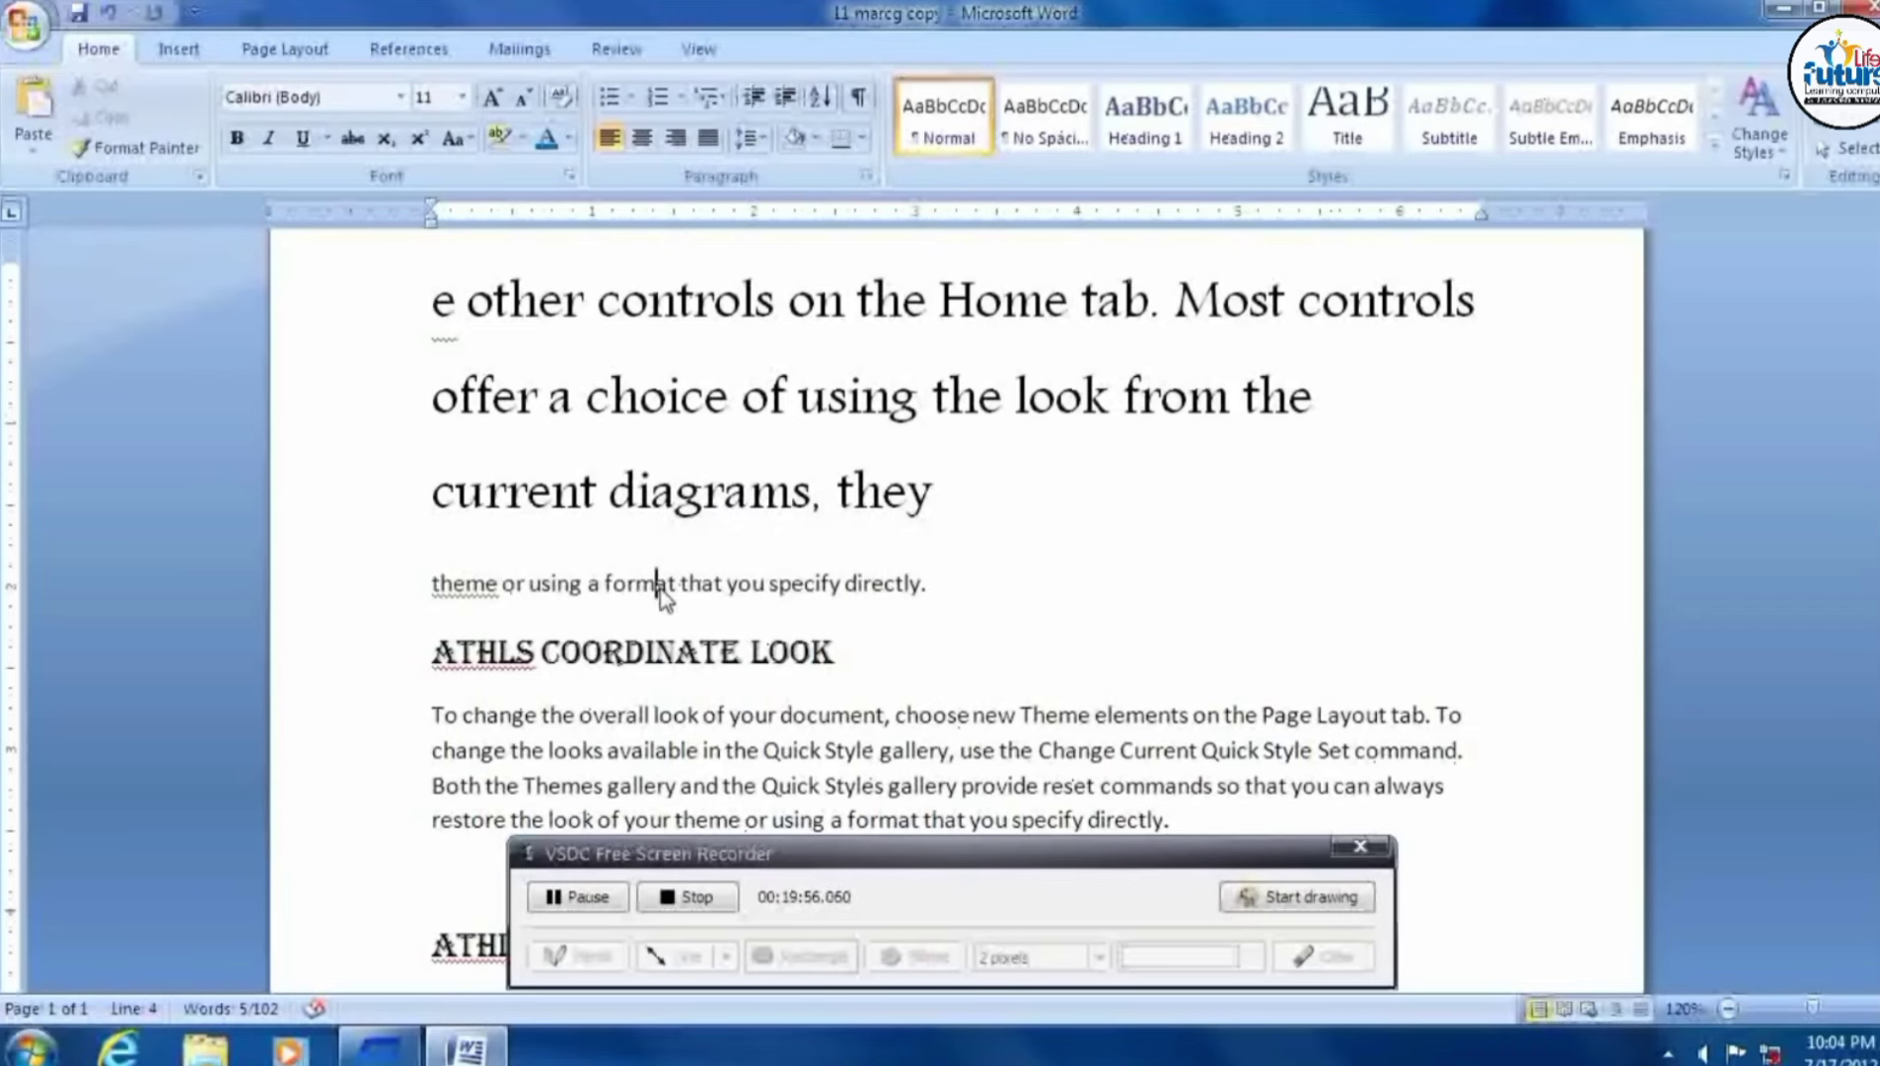
{"action": "scroll", "coordinate": [658, 583], "scroll_direction": "up", "scroll_amount": 1}
Select 'other controls on' in the large text and pick up its formatting with Format Painter.
{"action": "left_click_drag", "start_coordinate": [520, 395], "coordinate": [1025, 399]}
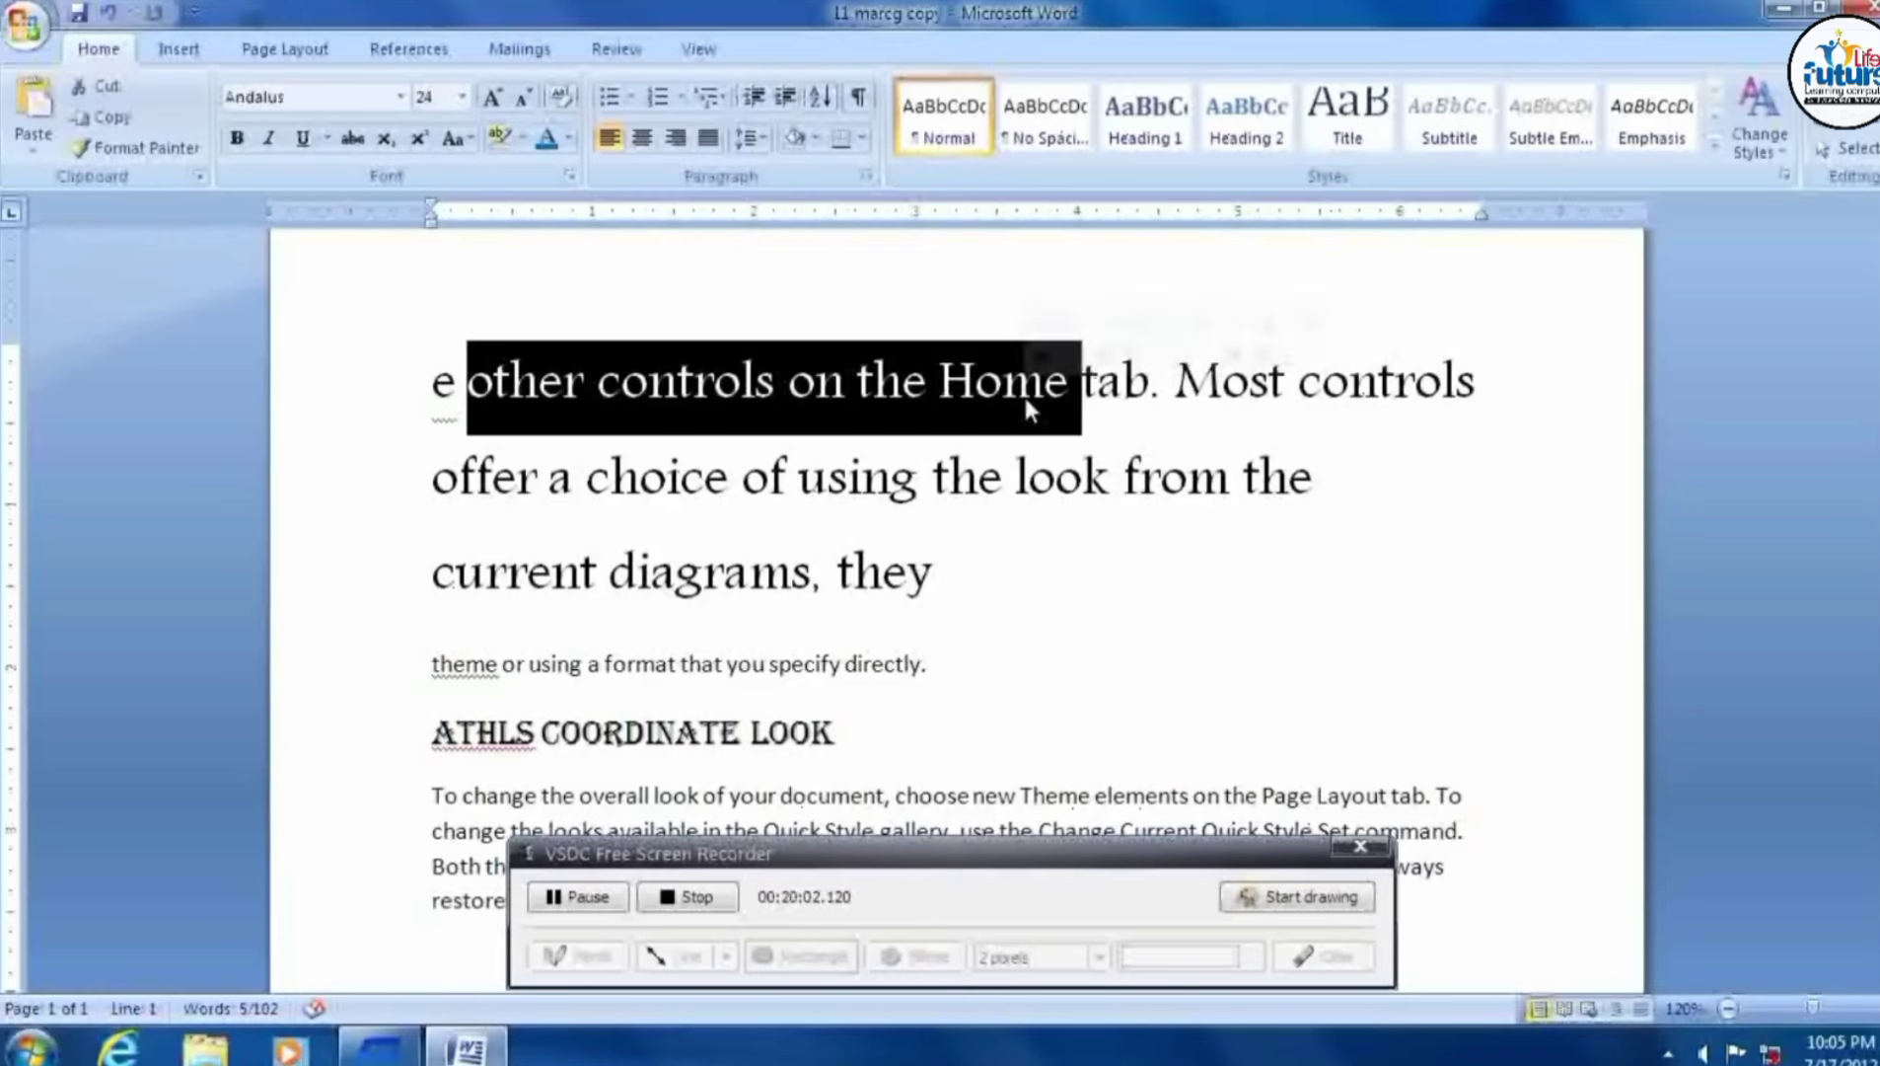
{"action": "left_click", "coordinate": [115, 161]}
{"action": "left_click_drag", "start_coordinate": [469, 390], "coordinate": [846, 404]}
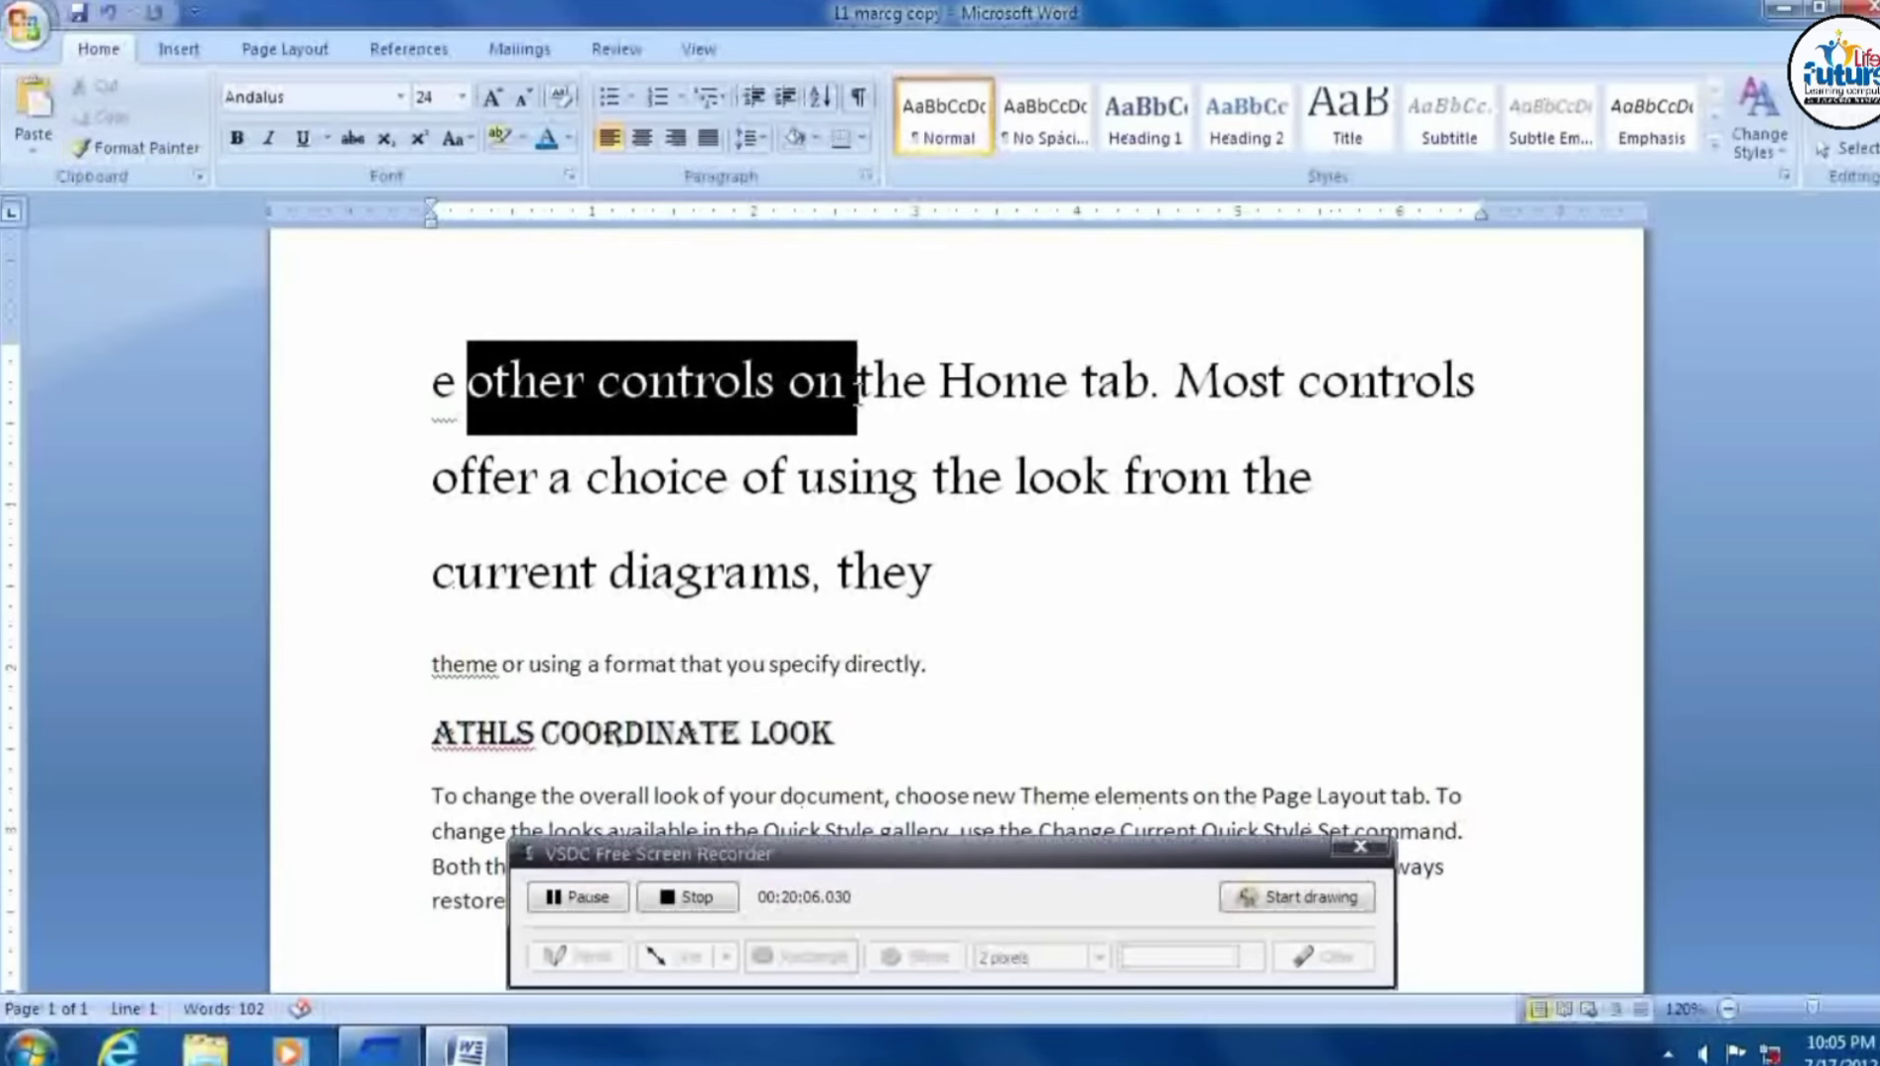
{"action": "left_click", "coordinate": [116, 160]}
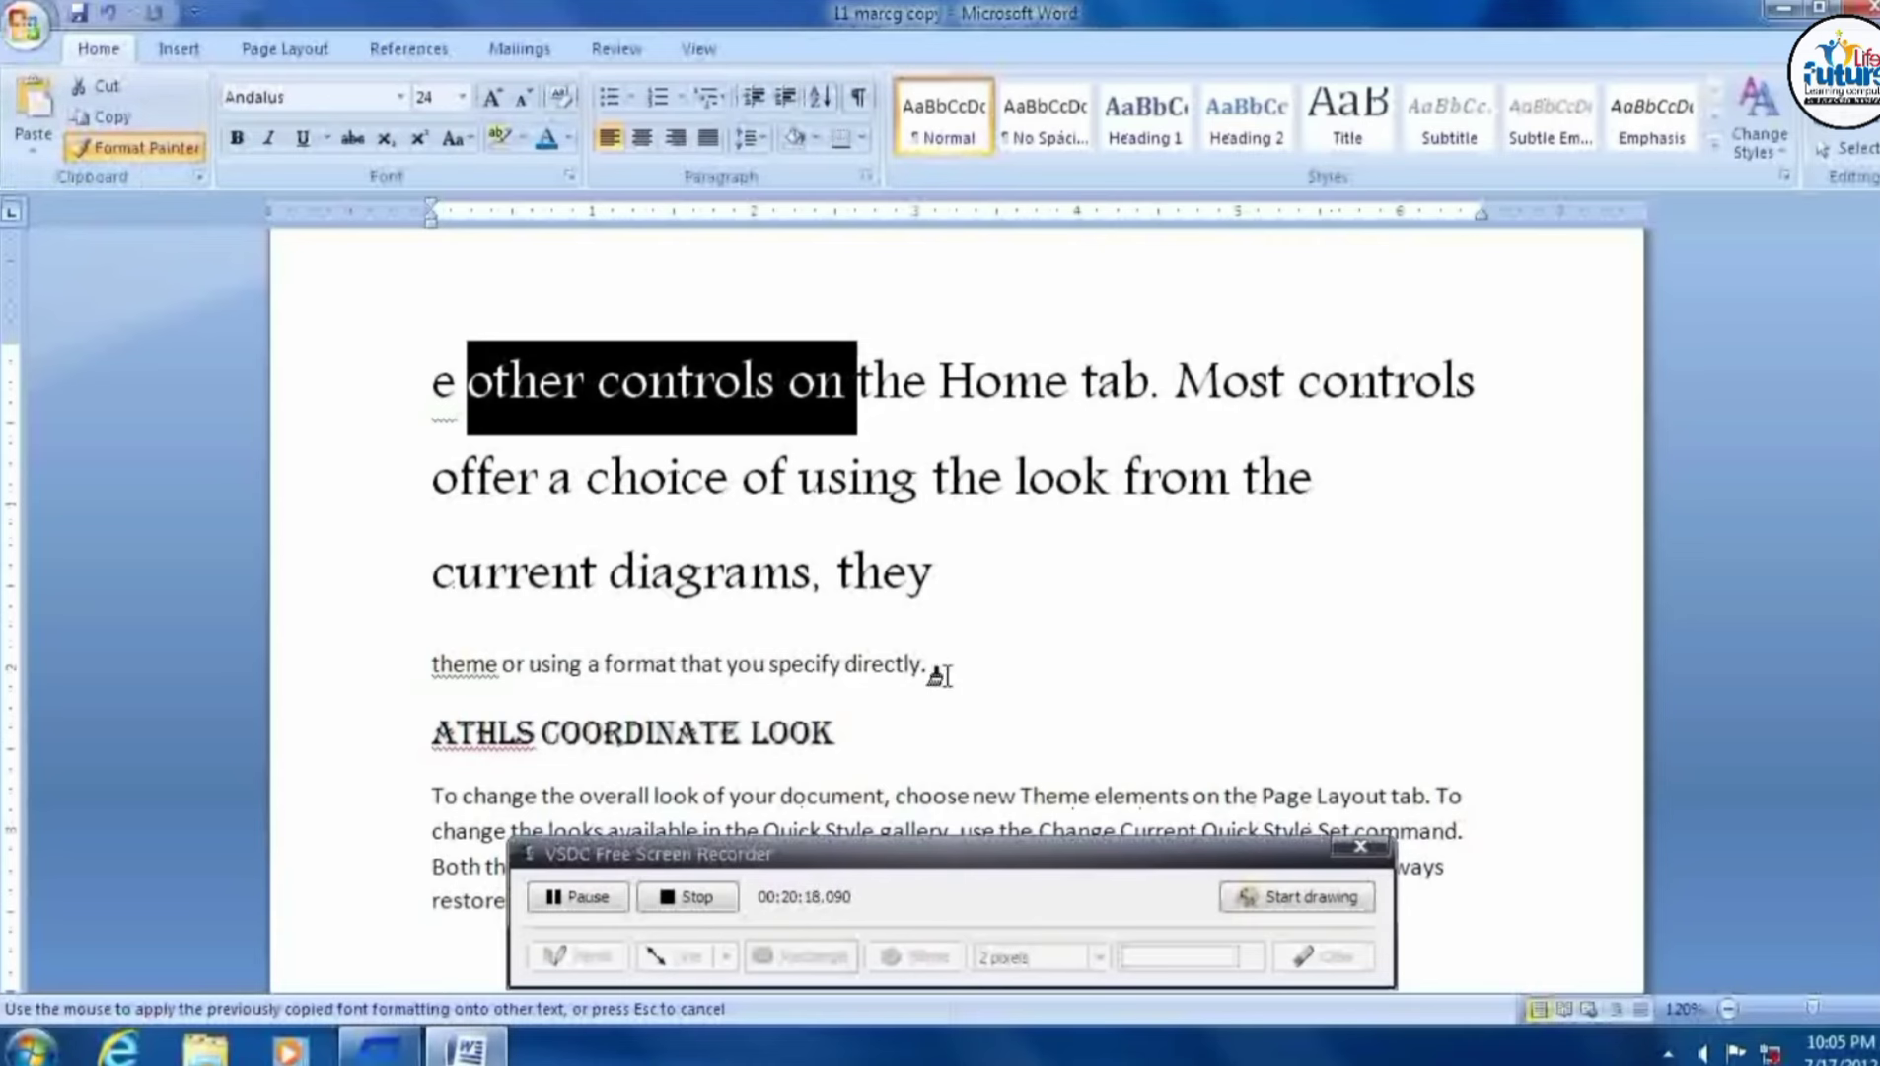
Paint the 24 pt Andalus look onto 'you specify directly.', then select from the top lines down to 'using'.
{"action": "left_click_drag", "start_coordinate": [937, 675], "coordinate": [740, 666]}
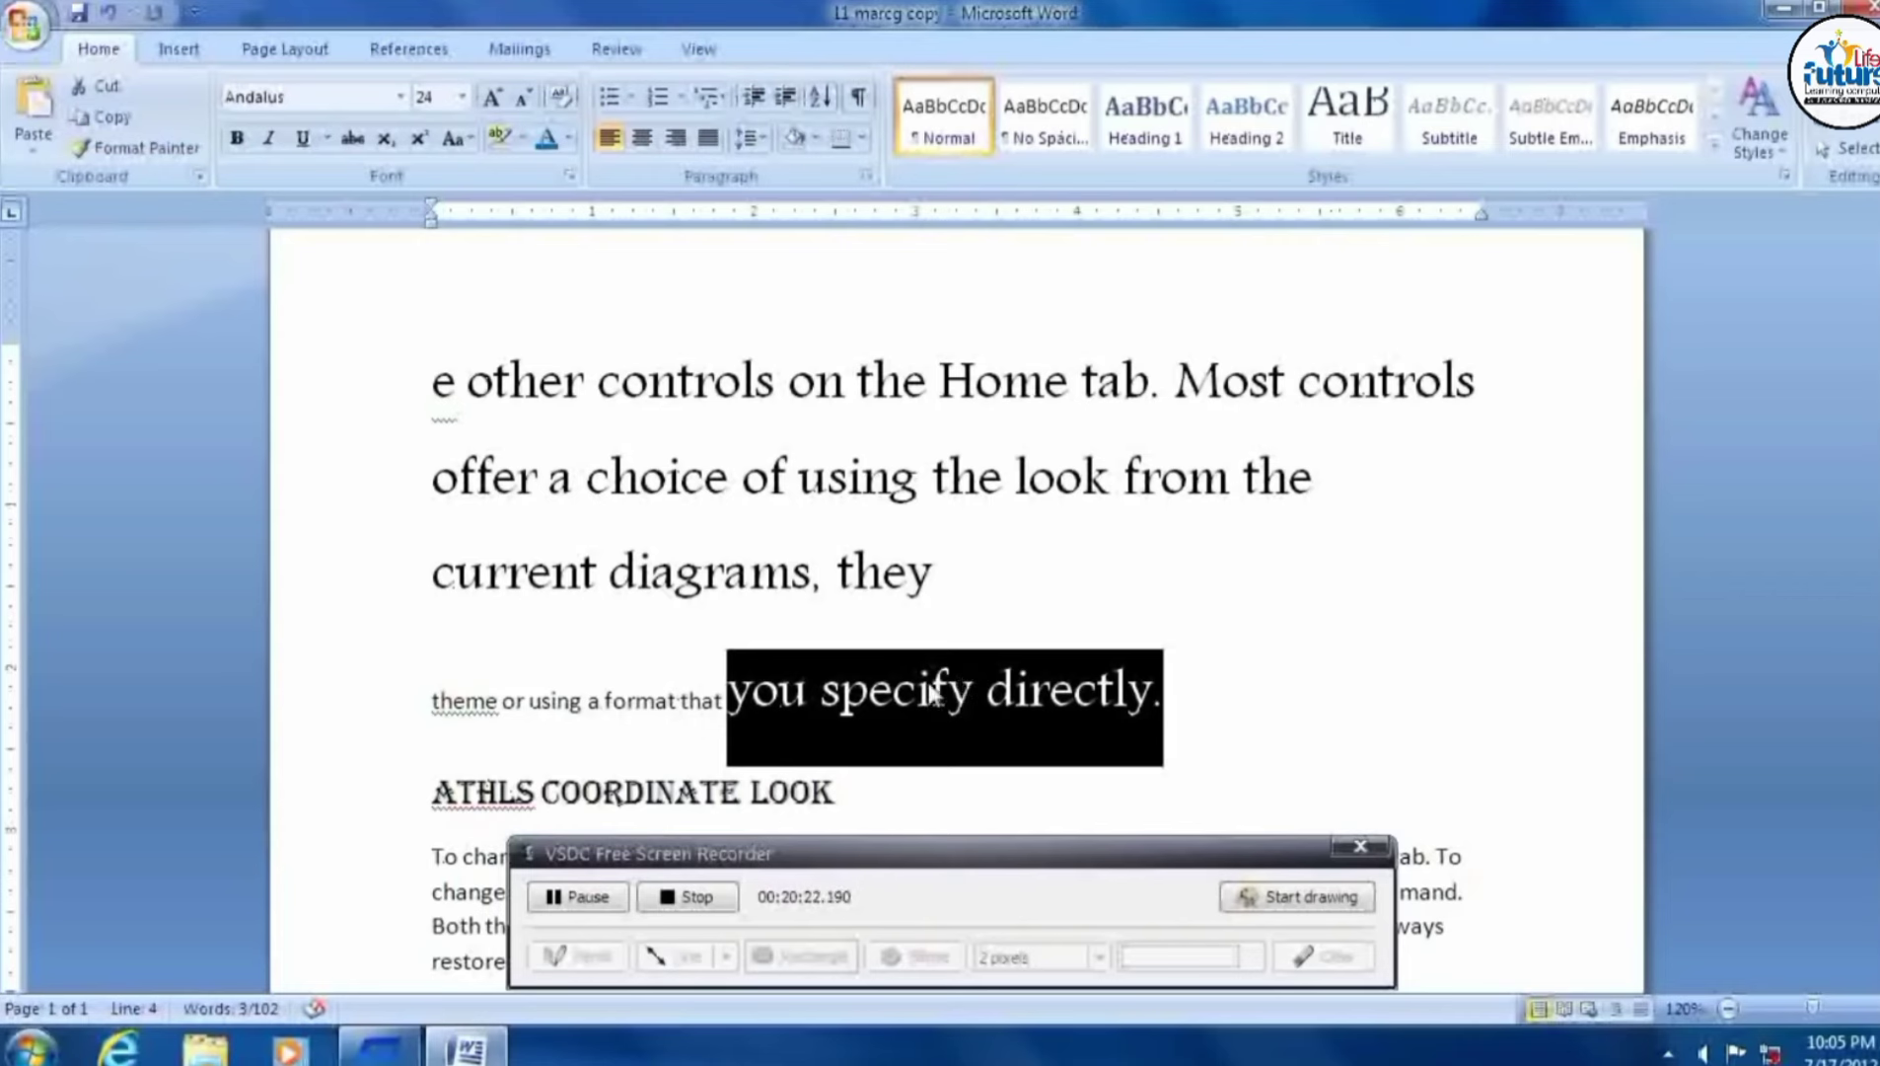
{"action": "left_click", "coordinate": [962, 695]}
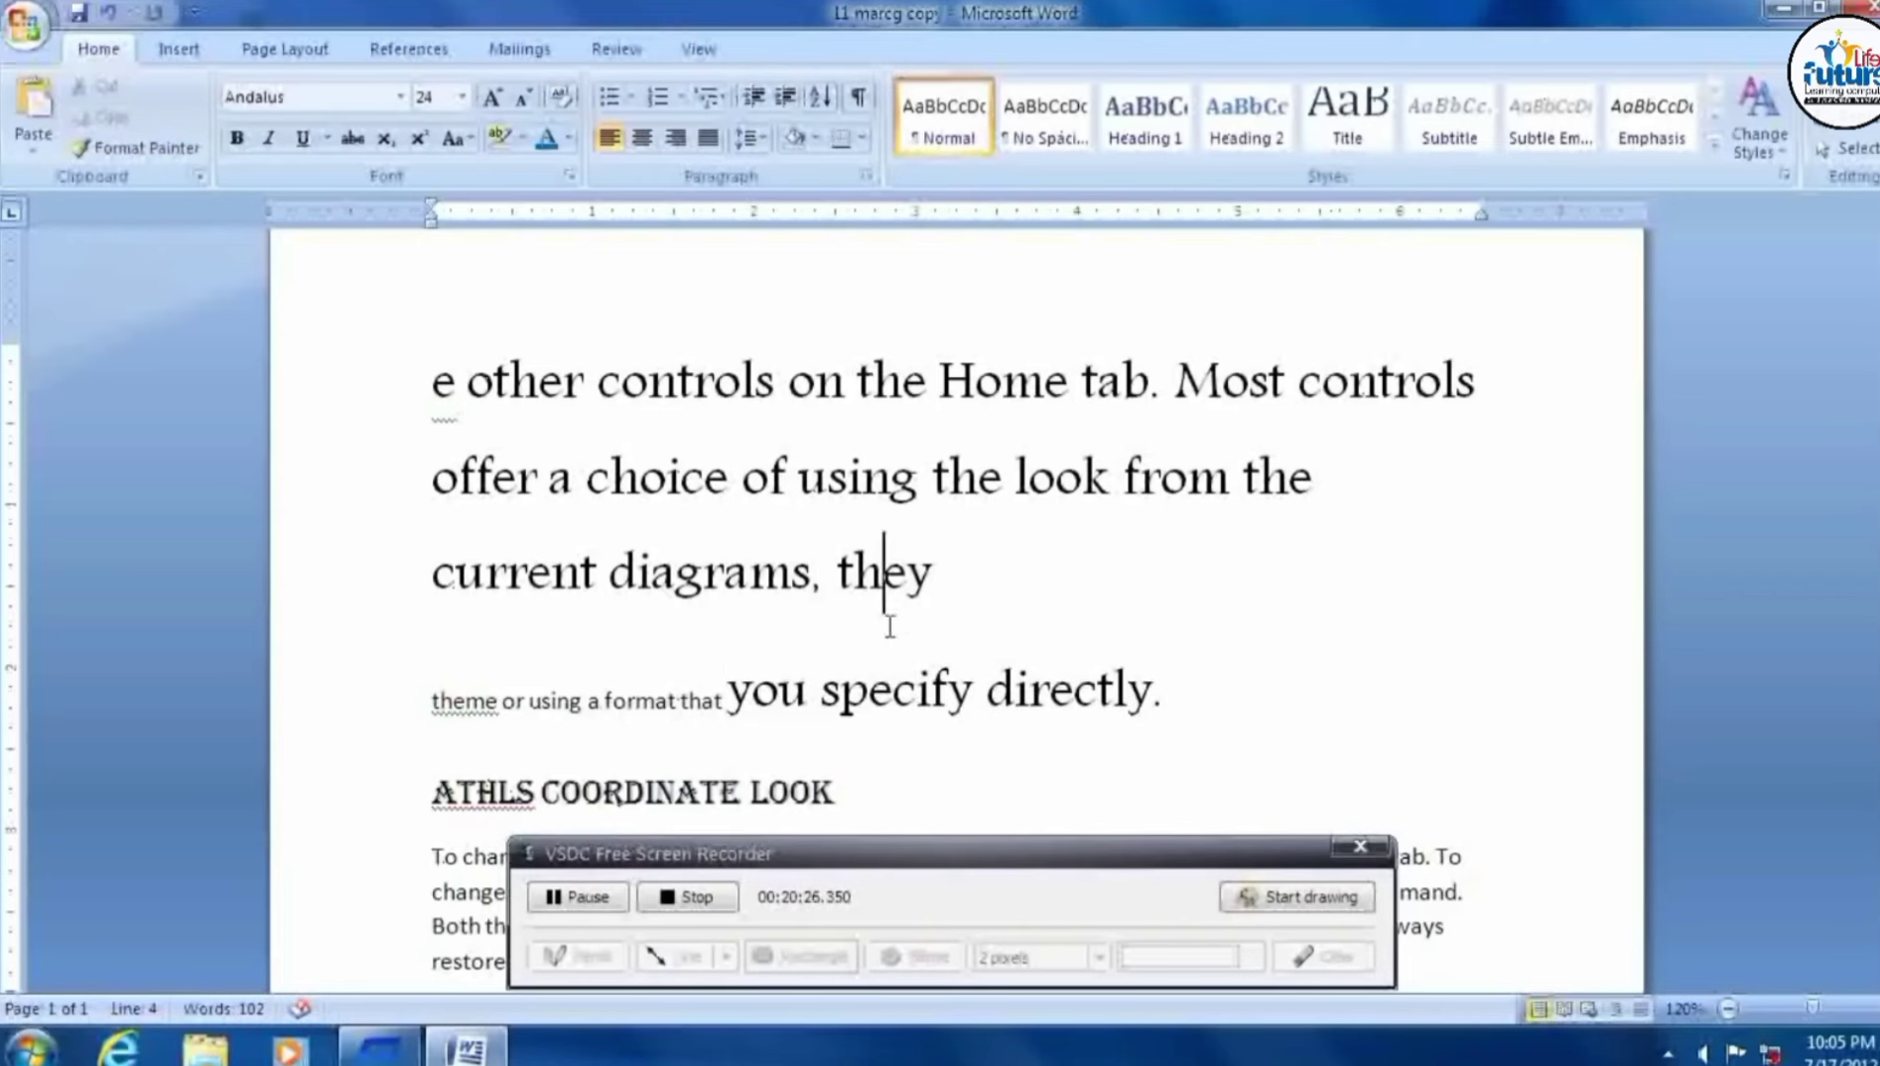
{"action": "left_click", "coordinate": [949, 691]}
{"action": "left_click", "coordinate": [794, 572]}
{"action": "left_click", "coordinate": [990, 690]}
{"action": "left_click", "coordinate": [175, 150]}
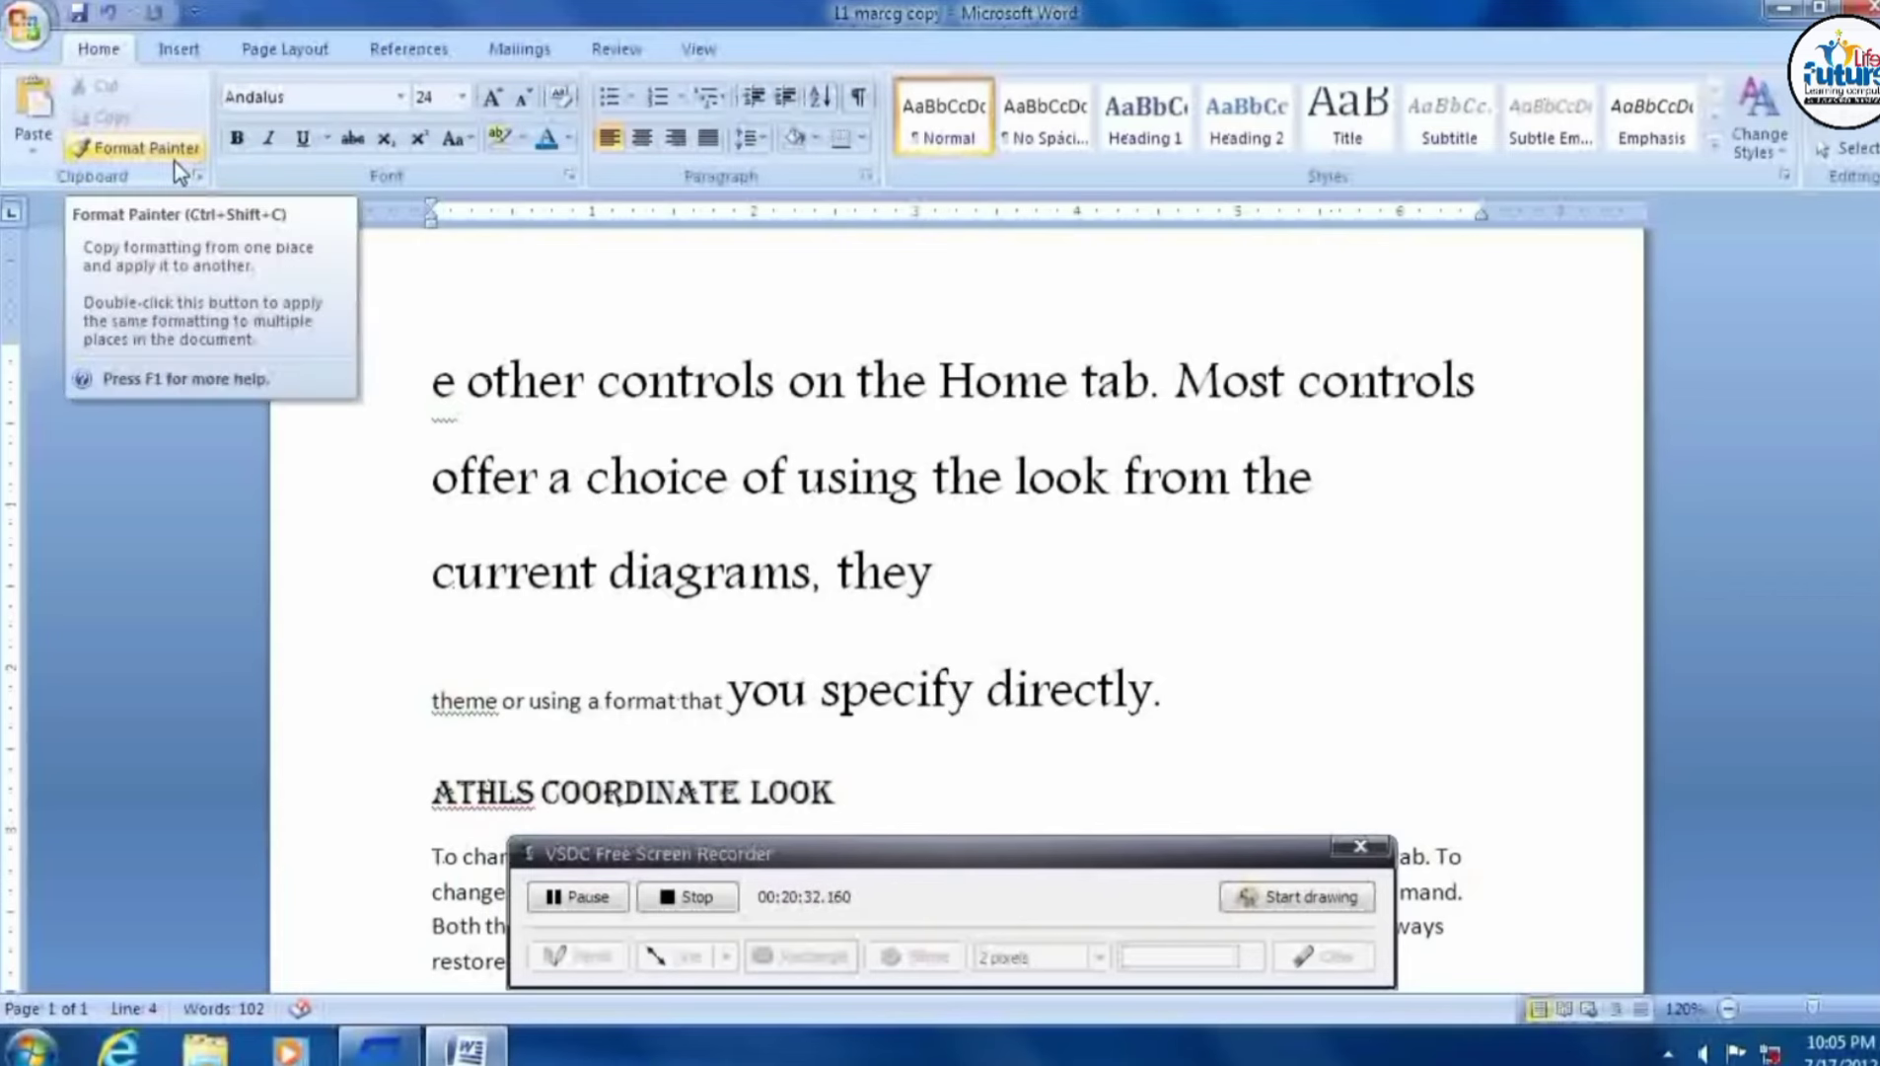
{"action": "mouse_move", "coordinate": [431, 384]}
{"action": "left_mouse_down"}
{"action": "mouse_move", "coordinate": [898, 520]}
{"action": "mouse_move", "coordinate": [1169, 705]}
{"action": "left_mouse_up"}
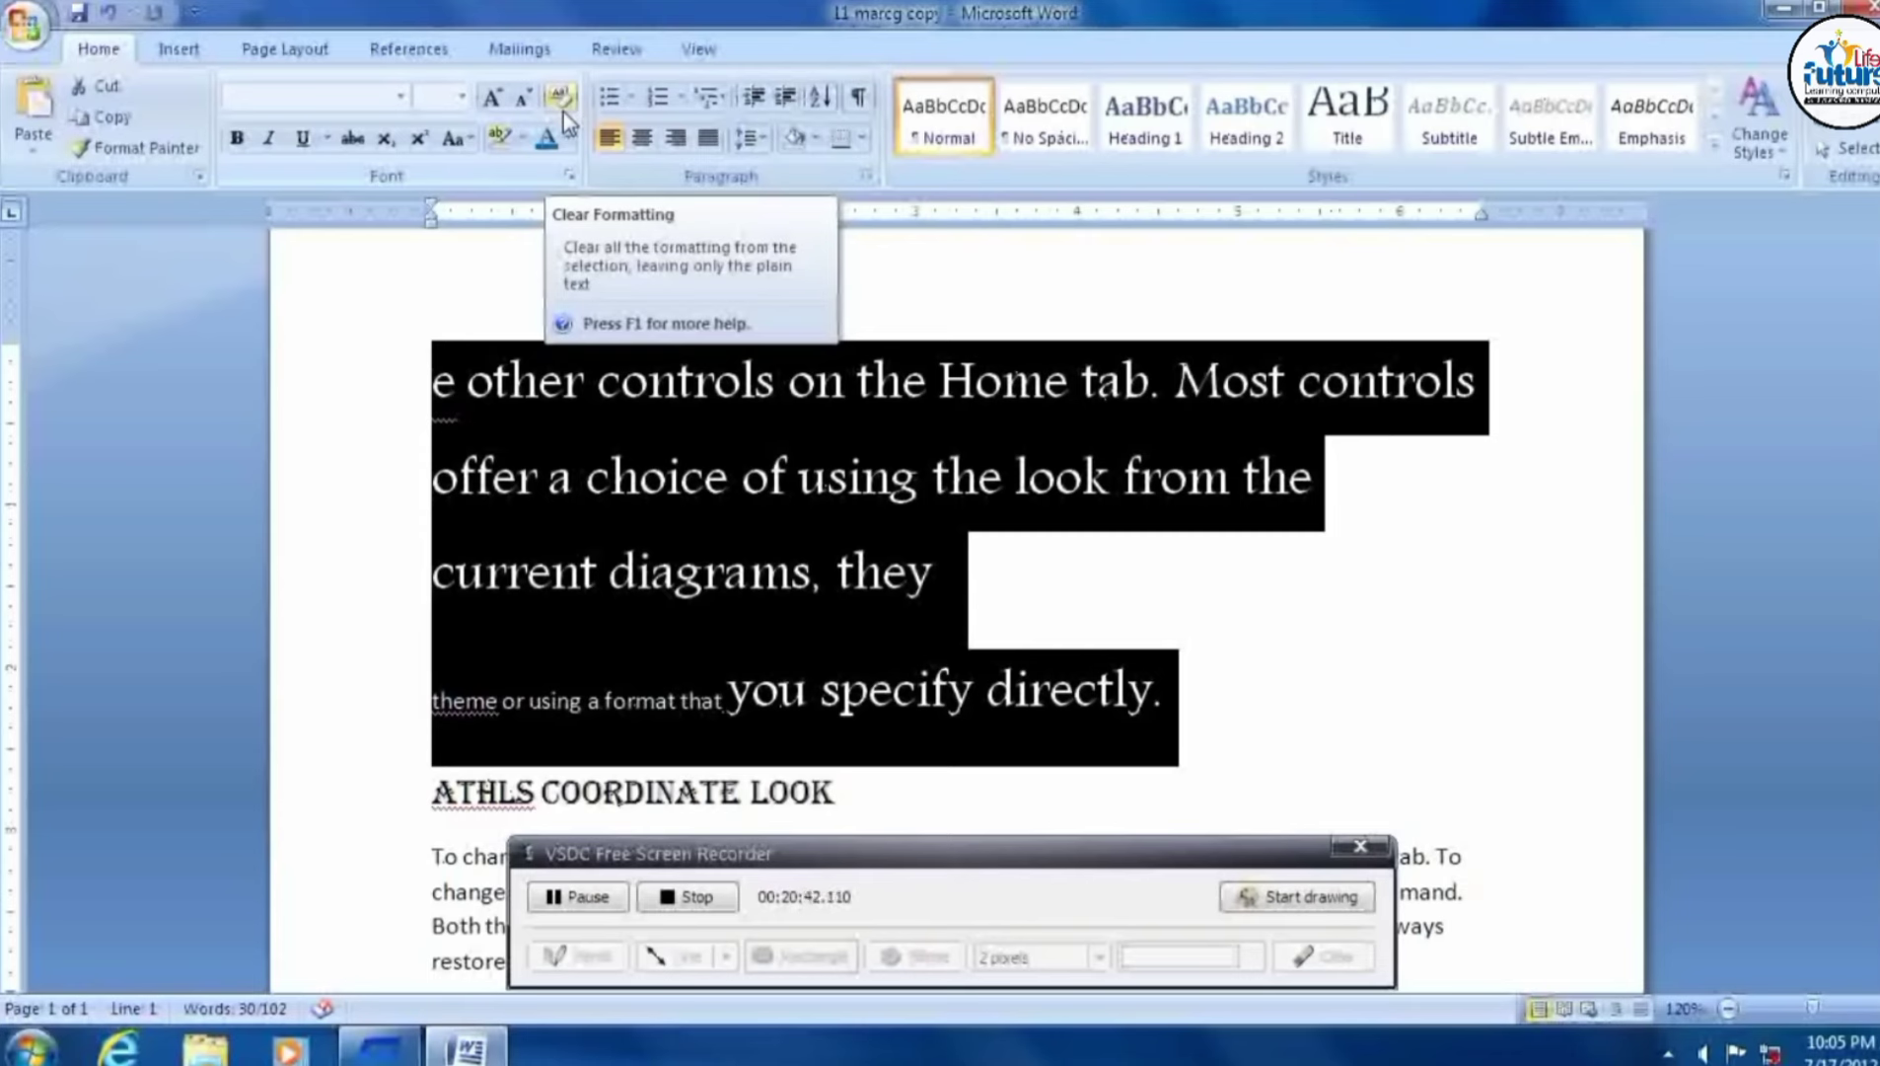
Select the whole document and clear all formatting back to plain Calibri 11.
{"action": "key", "text": "ctrl+a"}
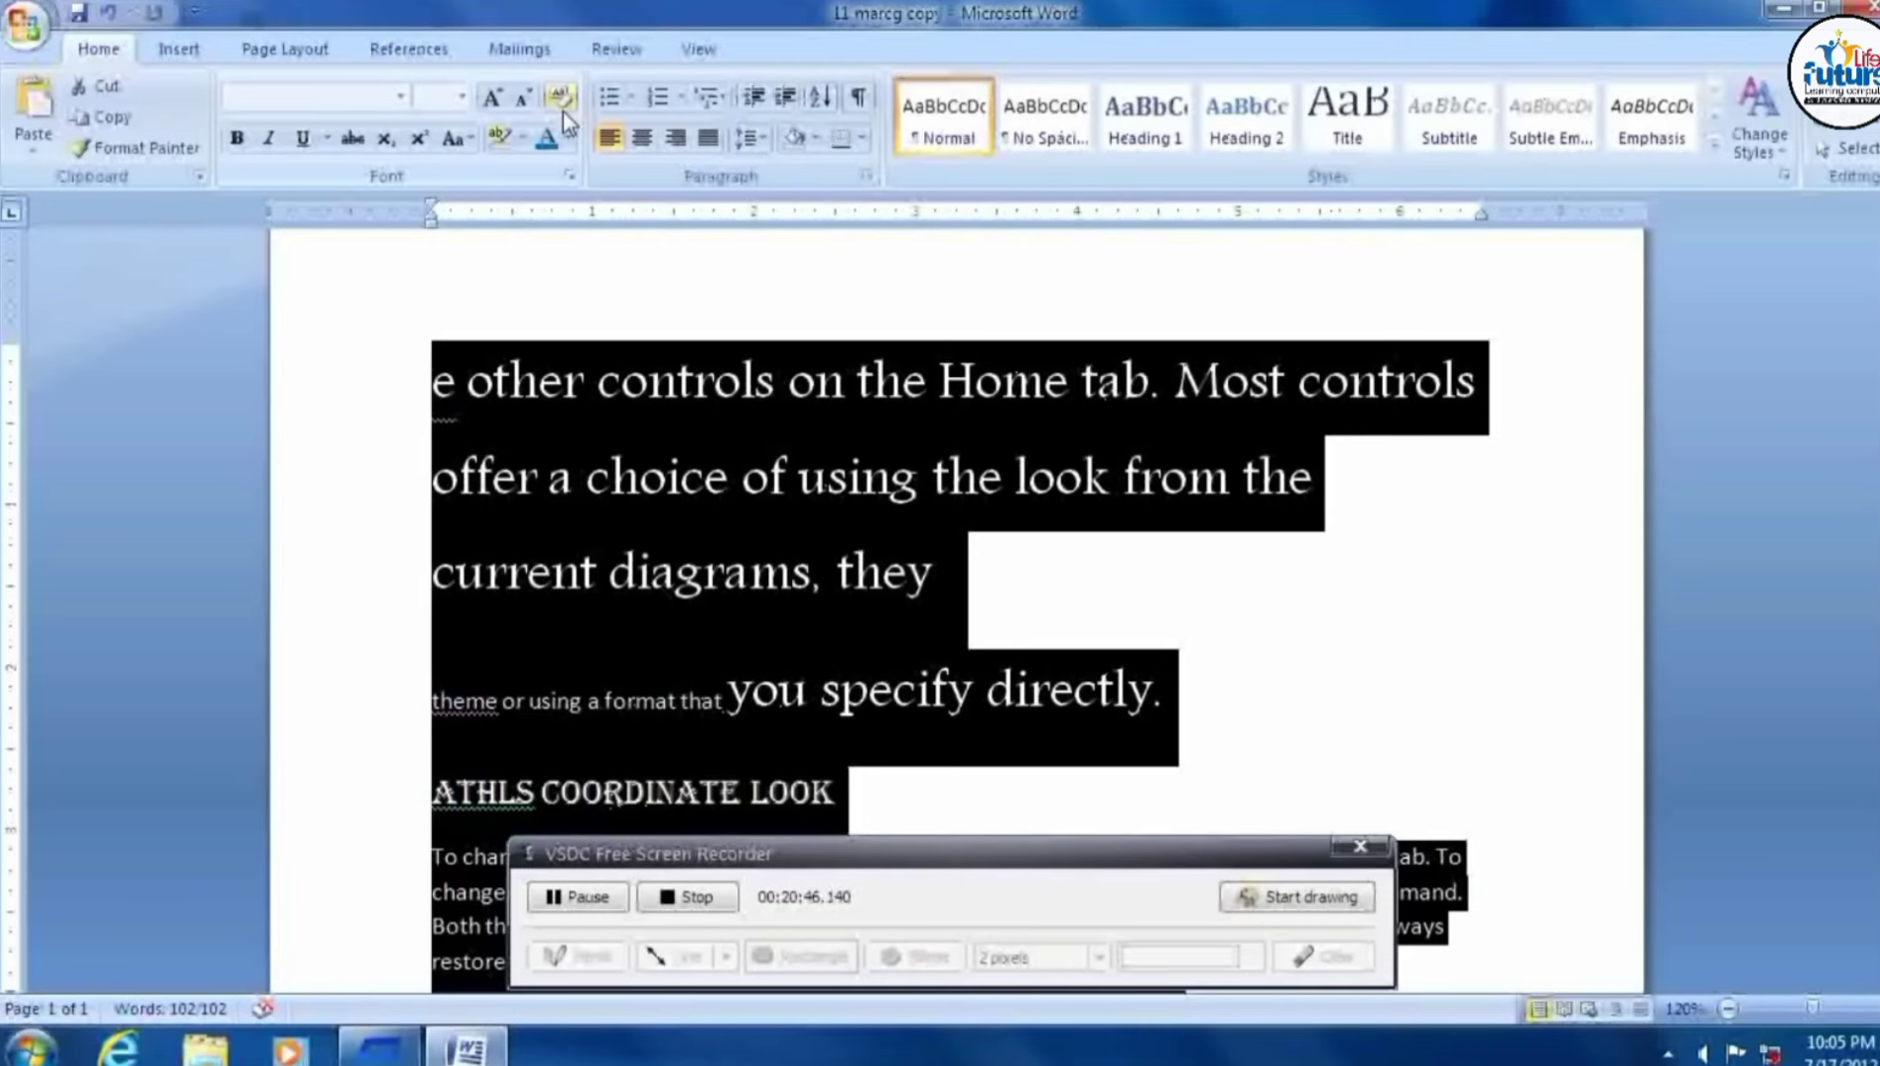
{"action": "left_click", "coordinate": [562, 111]}
{"action": "left_click", "coordinate": [690, 597]}
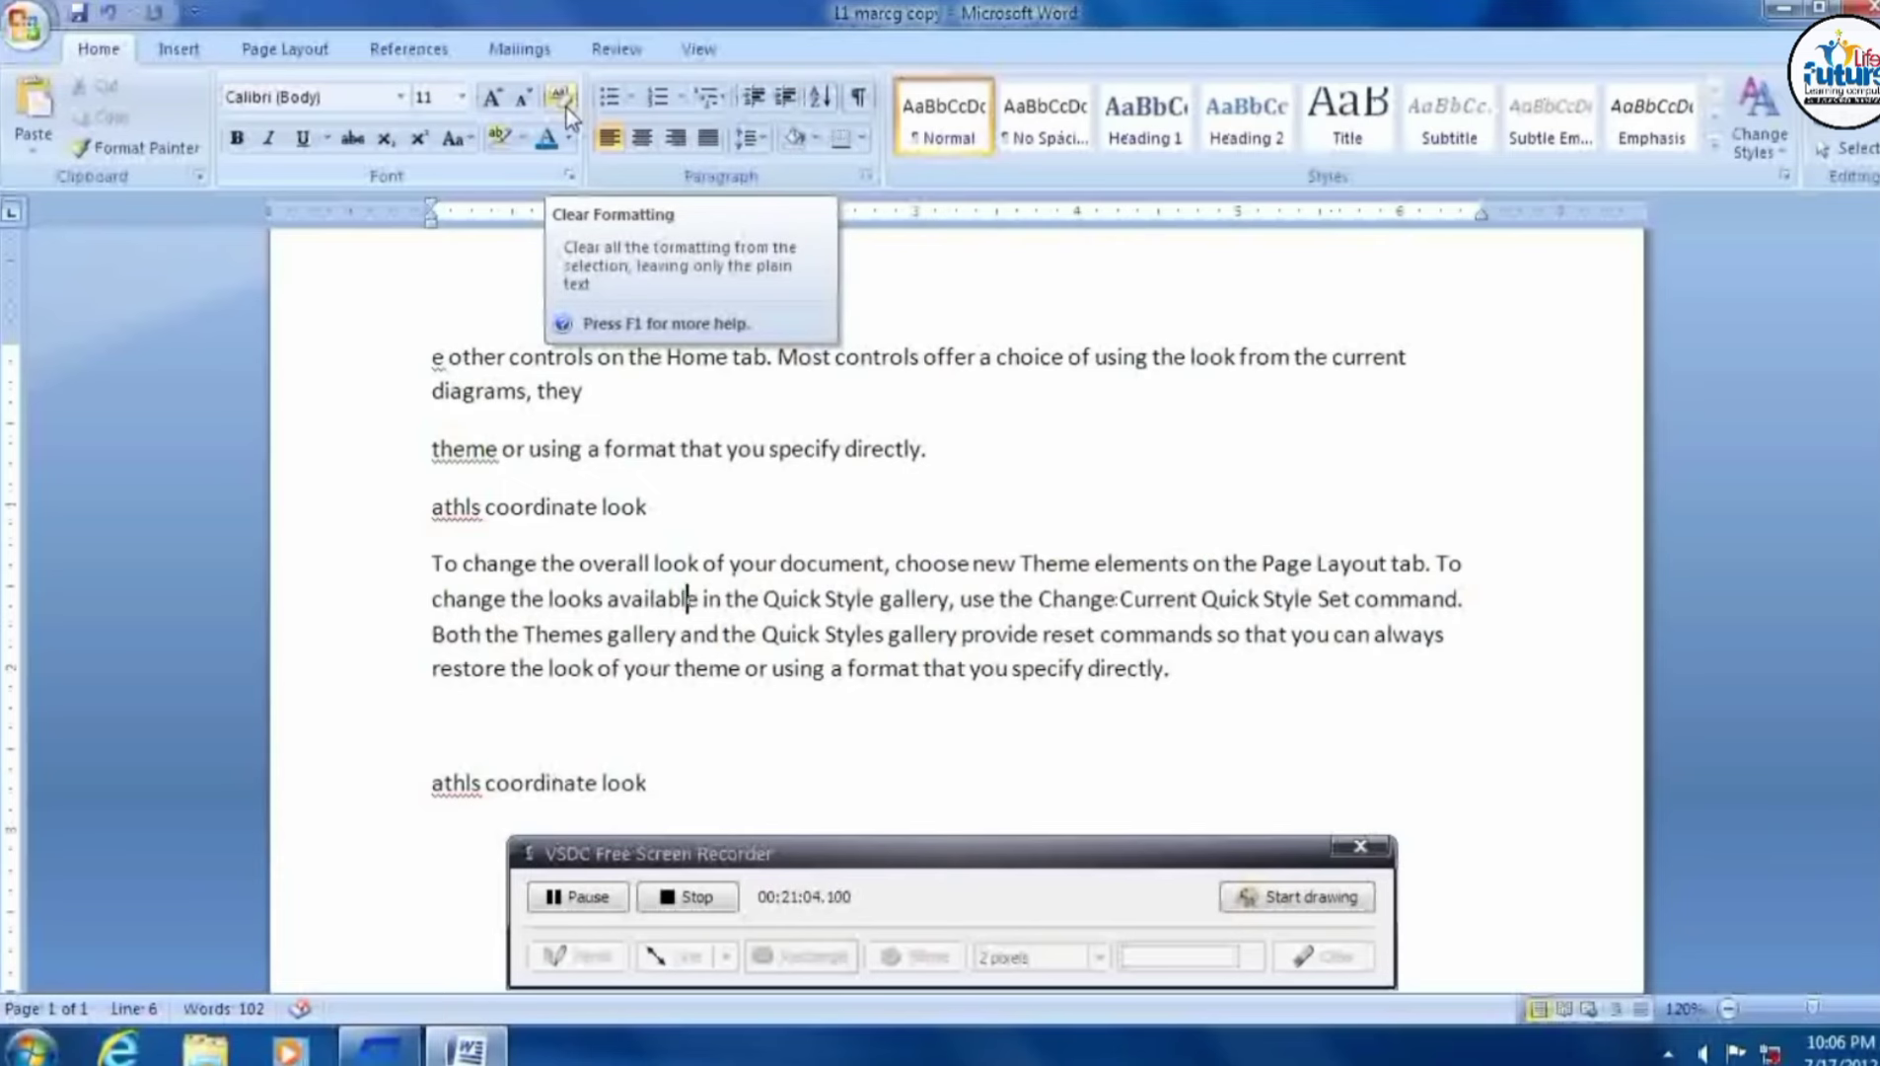
{"action": "left_click", "coordinate": [583, 449]}
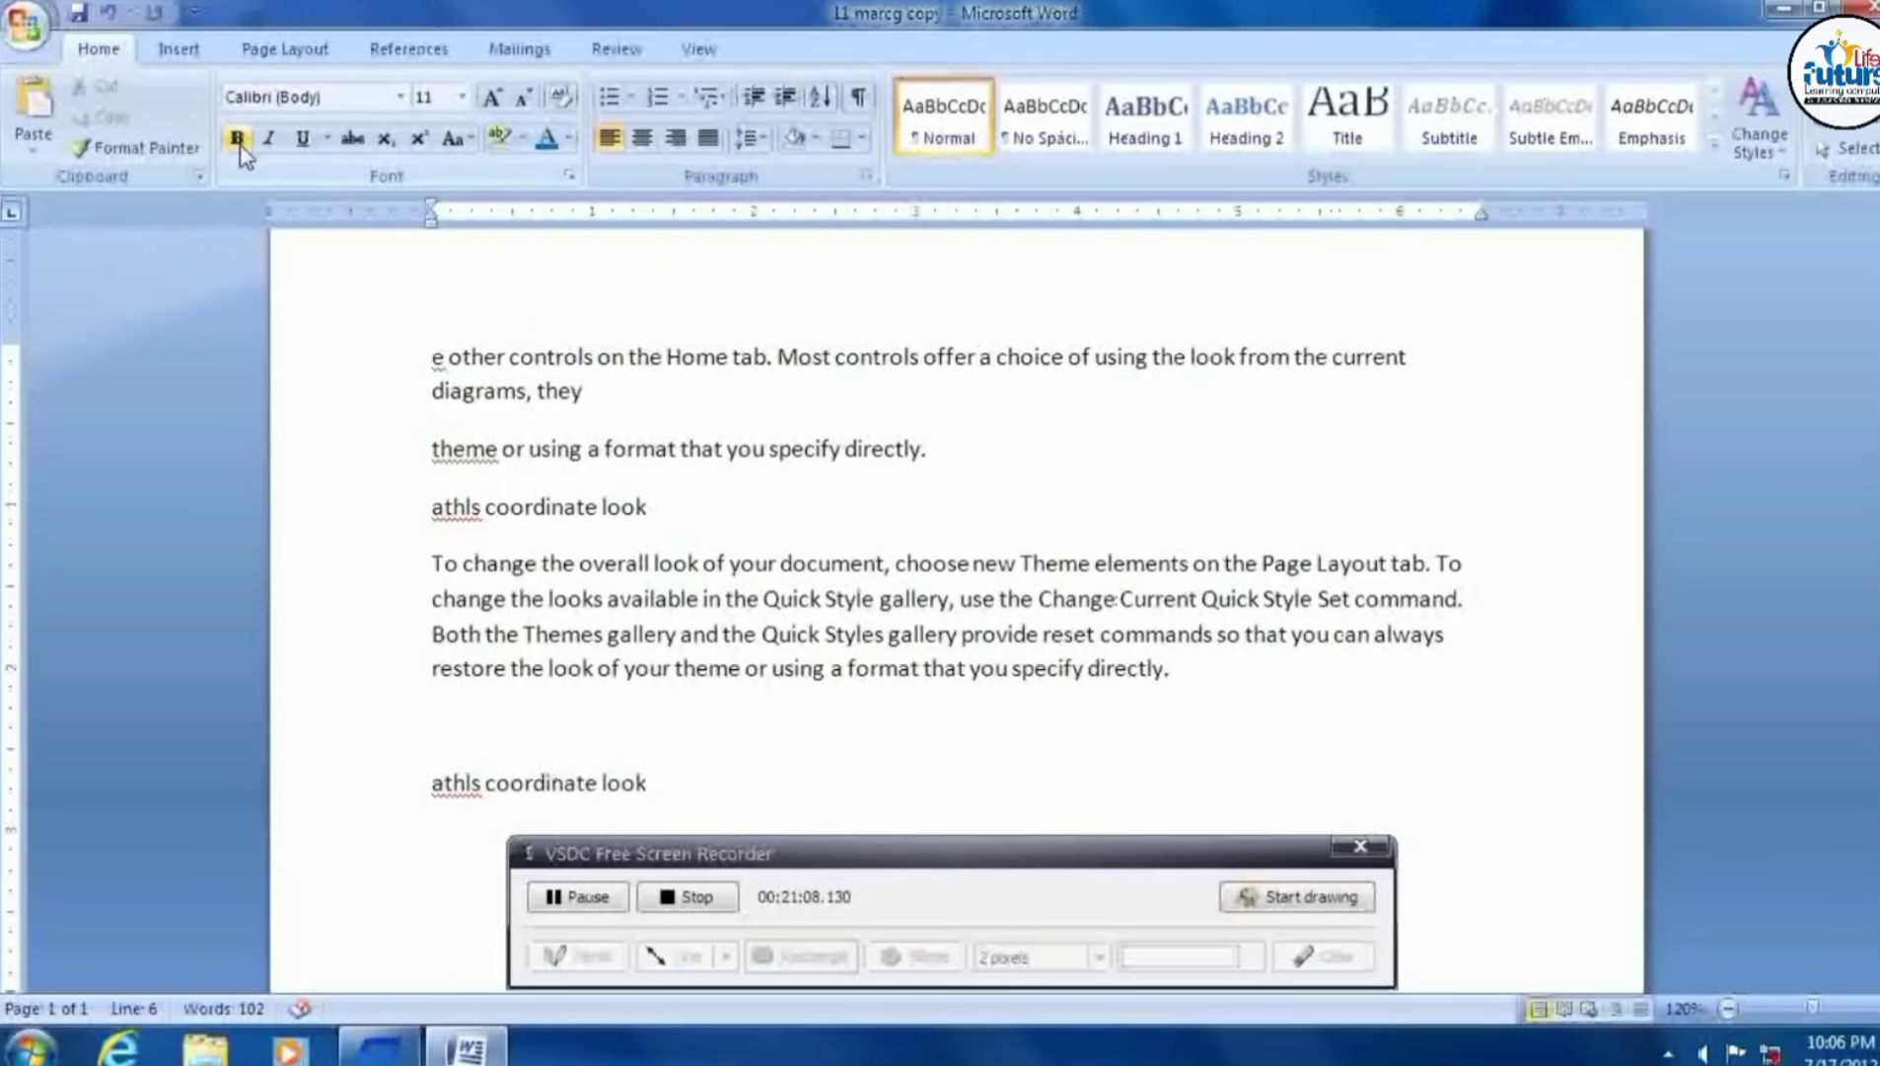
Select 'diagrams, they' and leave it in bold after toggling Bold several times.
{"action": "scroll", "coordinate": [579, 498], "scroll_direction": "up", "scroll_amount": 2}
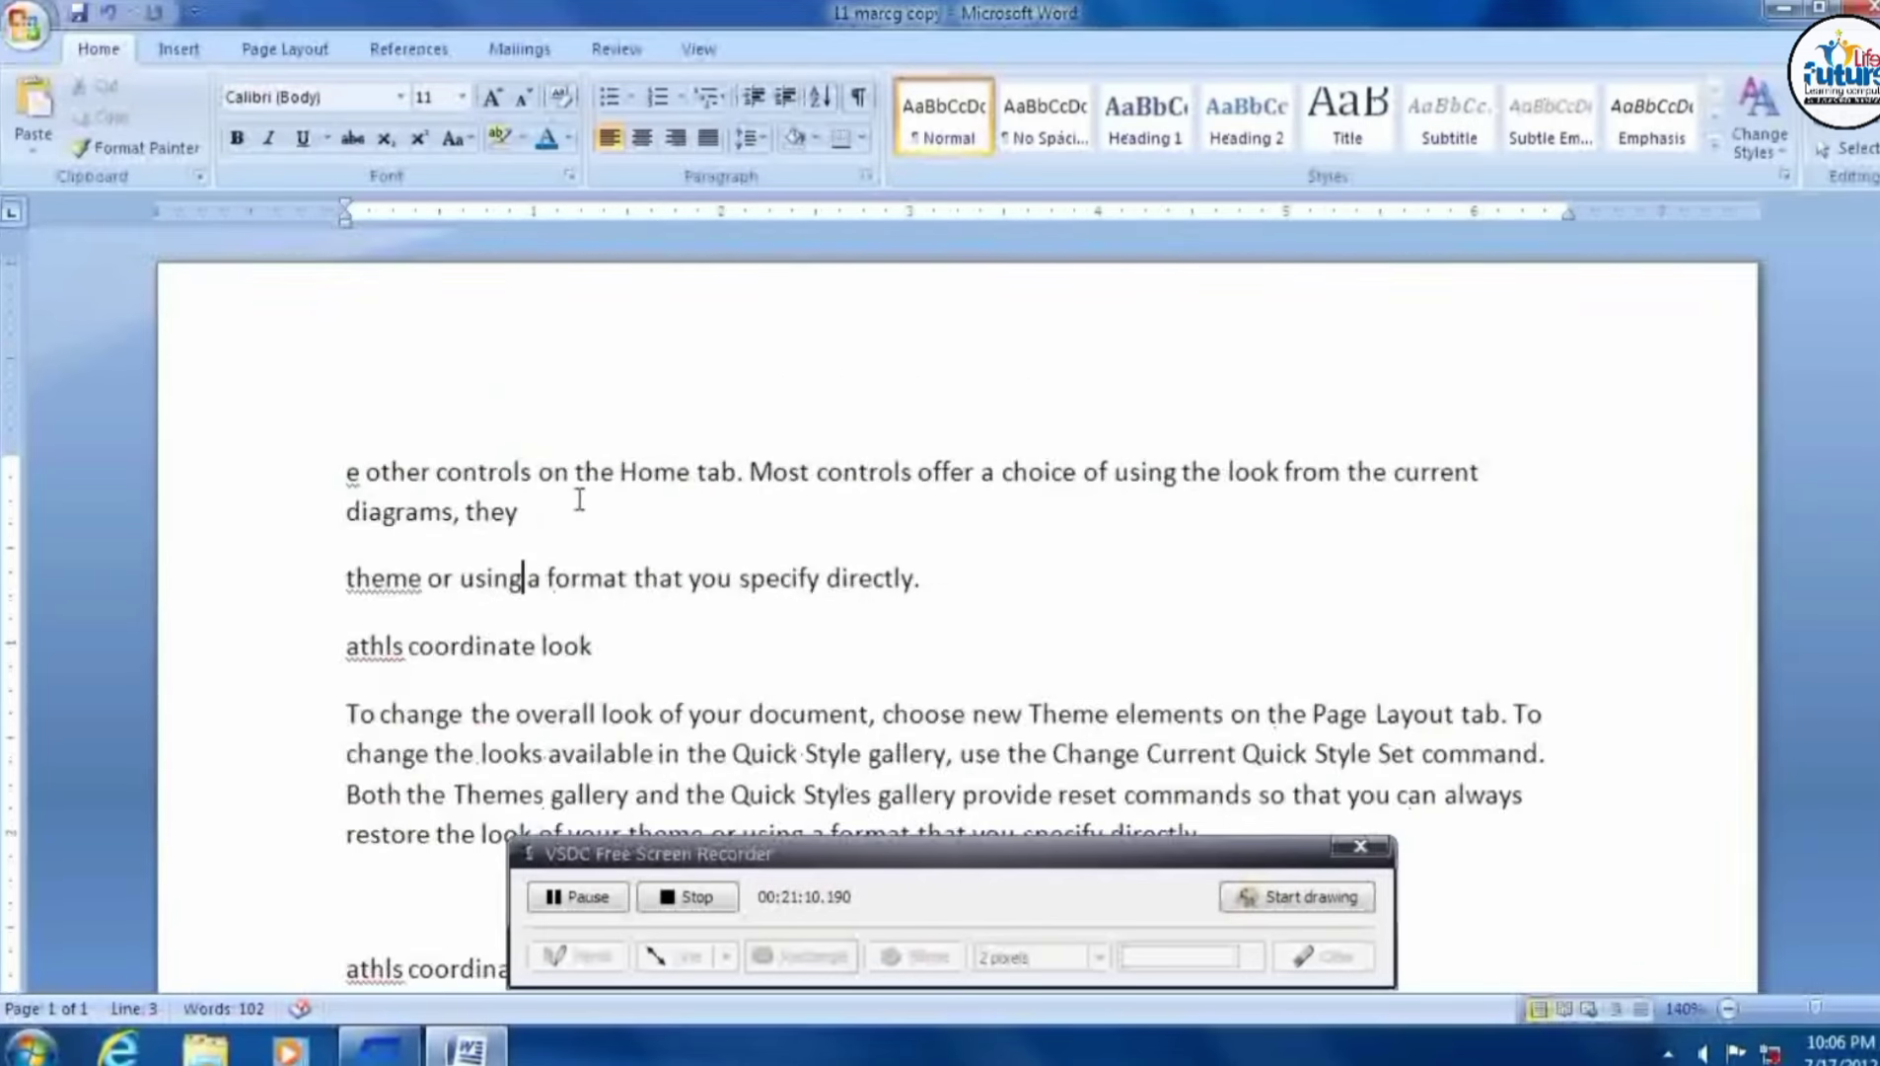
{"action": "scroll", "coordinate": [573, 506], "scroll_direction": "up", "scroll_amount": 2}
{"action": "left_click_drag", "start_coordinate": [525, 557], "coordinate": [291, 558]}
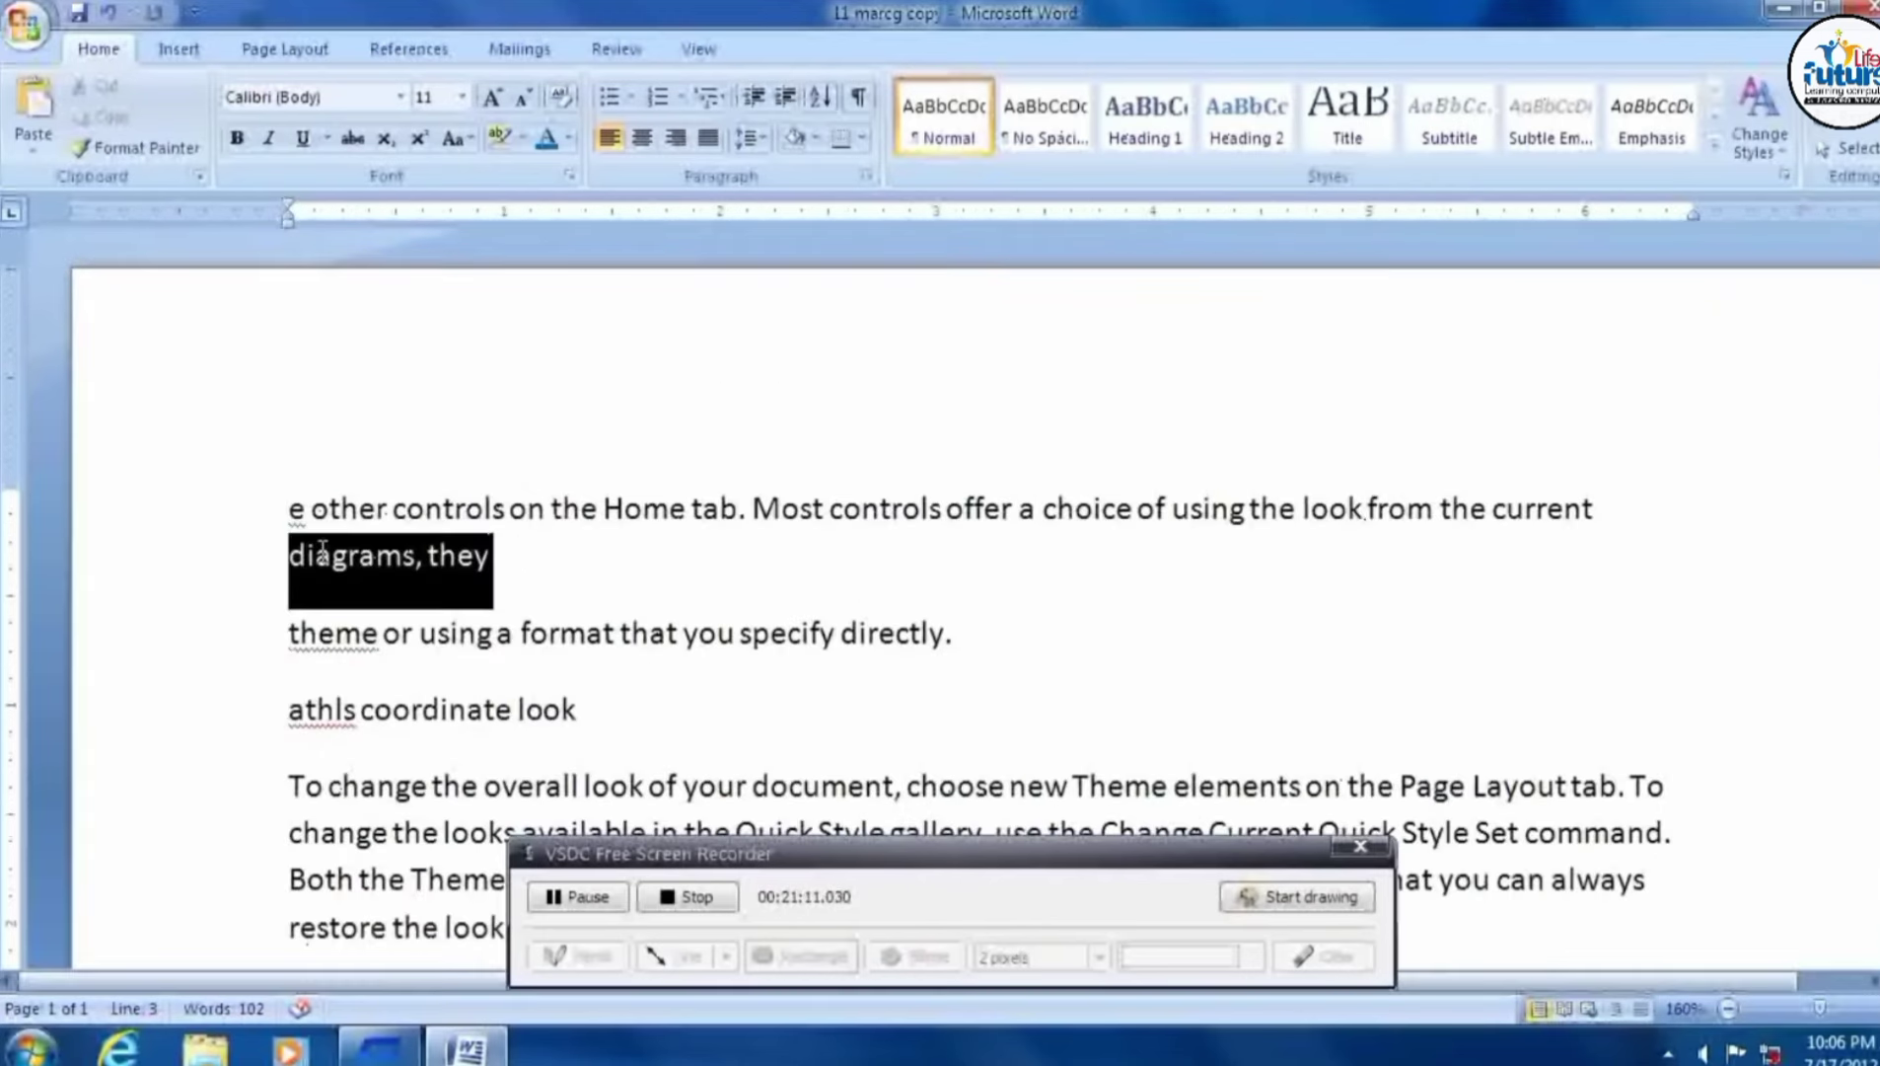
{"action": "left_click", "coordinate": [241, 148]}
{"action": "left_click", "coordinate": [241, 148]}
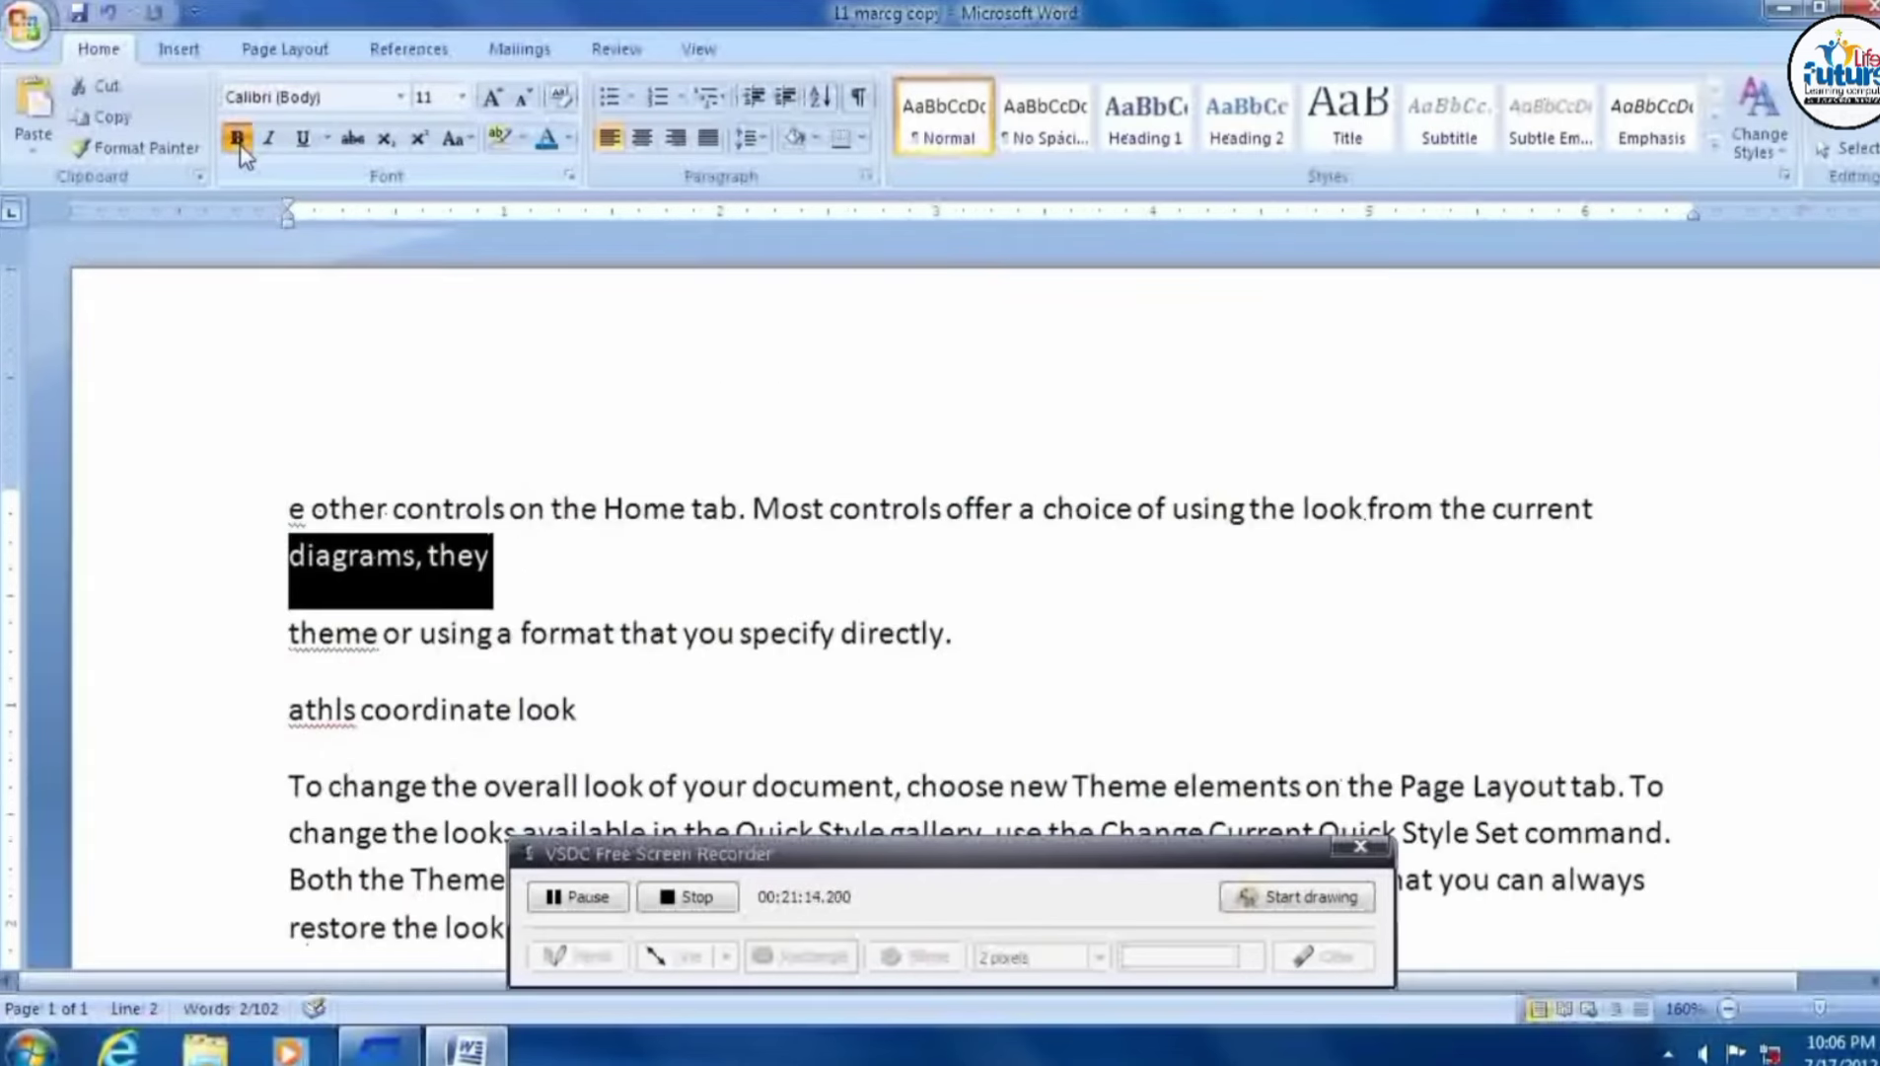
{"action": "left_click", "coordinate": [242, 148]}
{"action": "left_click", "coordinate": [242, 148]}
{"action": "left_click", "coordinate": [241, 148]}
{"action": "left_click", "coordinate": [242, 148]}
{"action": "left_click", "coordinate": [242, 148]}
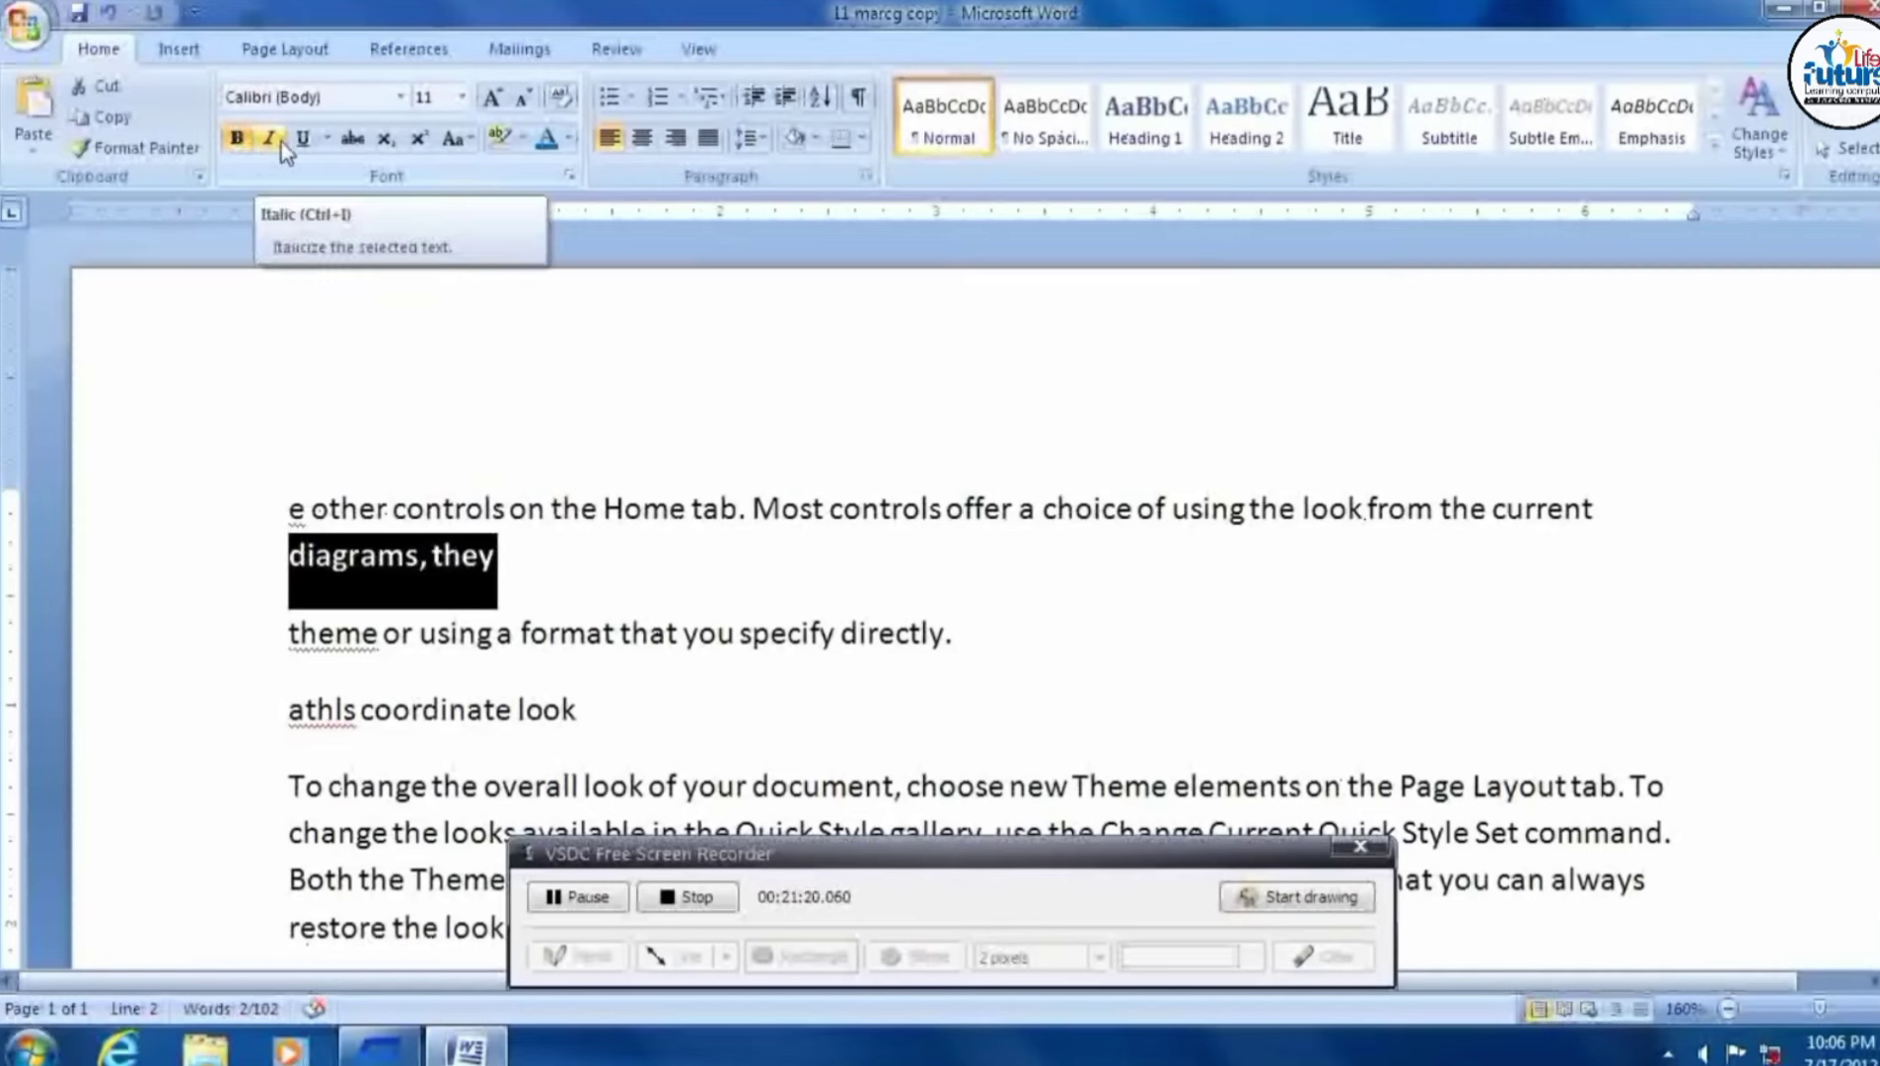
Toggle Italic on 'diagrams, they' repeatedly, ending with italic off.
{"action": "left_click", "coordinate": [280, 142]}
{"action": "left_click", "coordinate": [280, 142]}
{"action": "left_click", "coordinate": [280, 142]}
{"action": "left_click", "coordinate": [280, 142]}
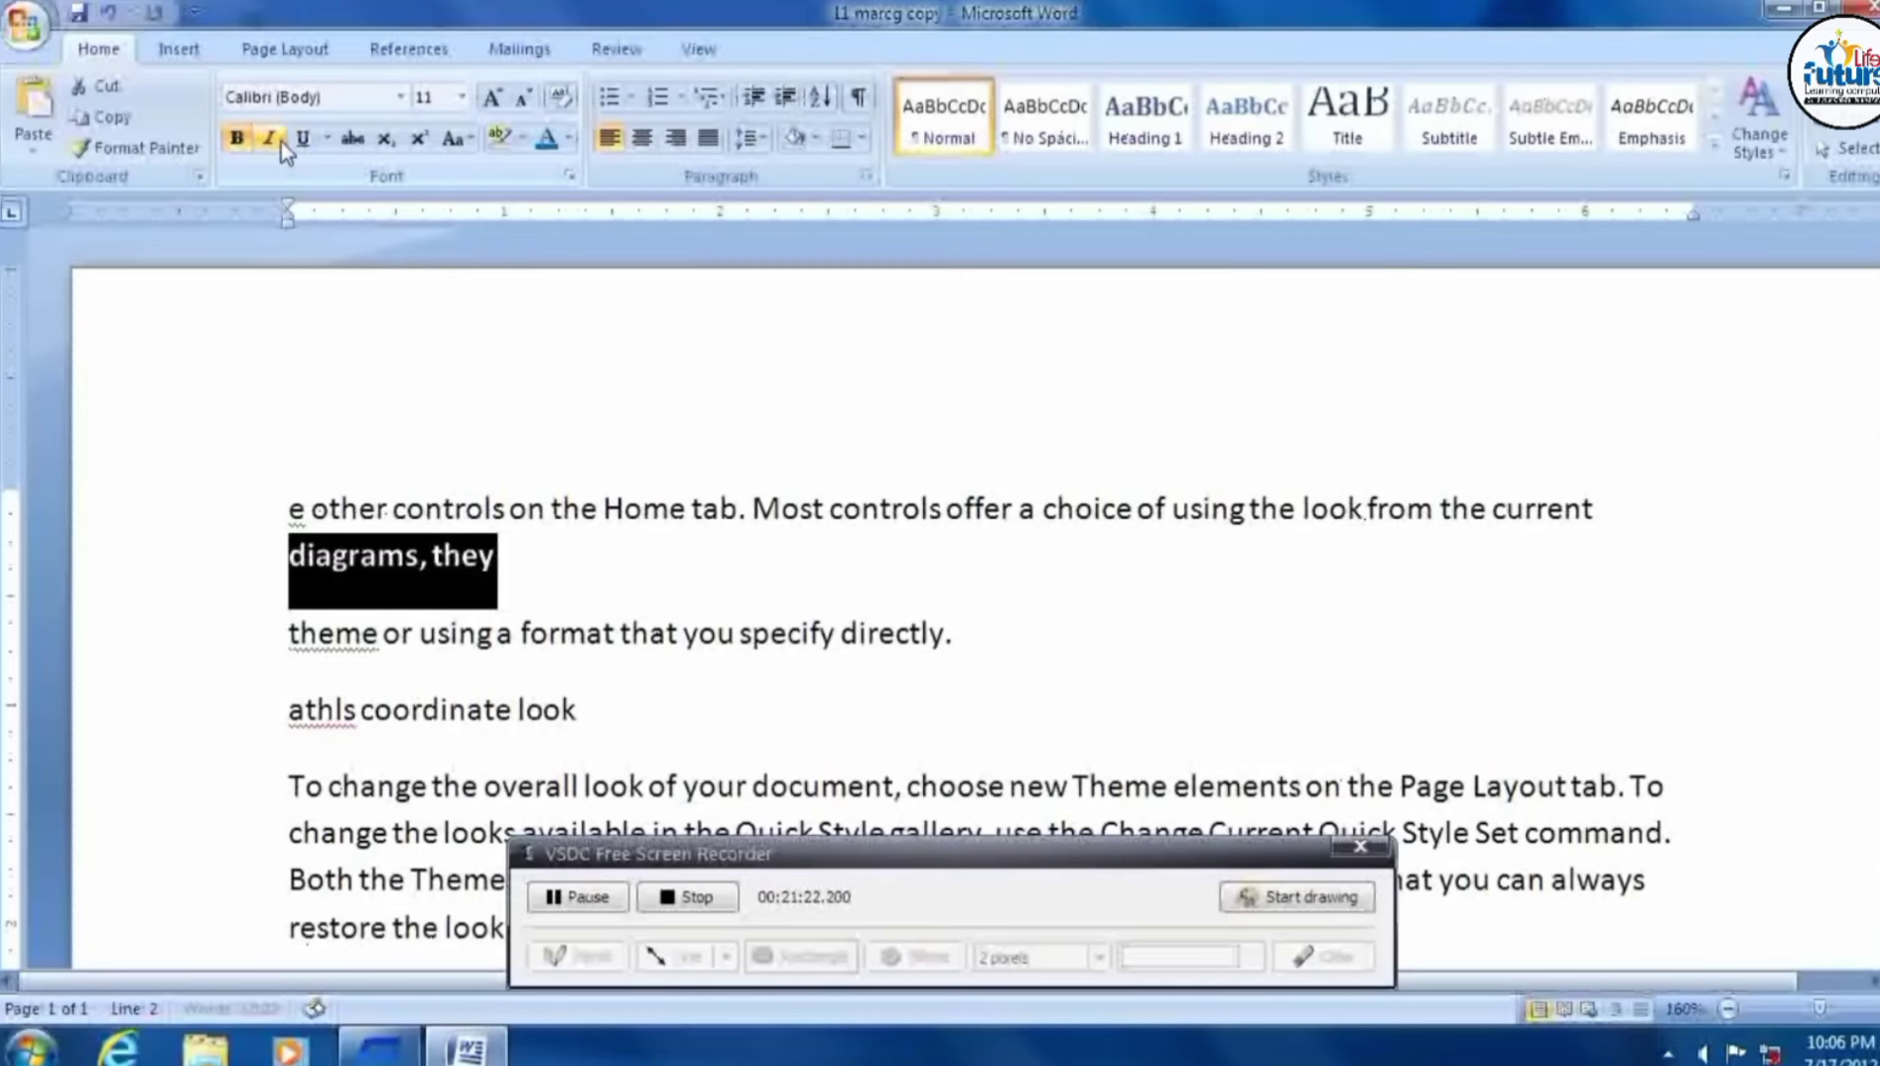
{"action": "left_click", "coordinate": [280, 142]}
{"action": "left_click", "coordinate": [281, 142]}
{"action": "left_click", "coordinate": [280, 142]}
{"action": "left_click", "coordinate": [280, 142]}
{"action": "left_click", "coordinate": [280, 142]}
{"action": "left_click", "coordinate": [280, 142]}
{"action": "left_click", "coordinate": [280, 142]}
{"action": "left_click", "coordinate": [281, 142]}
Underline 'diagrams, they', switch to a different underline style, and make the underline red.
{"action": "left_click", "coordinate": [308, 146]}
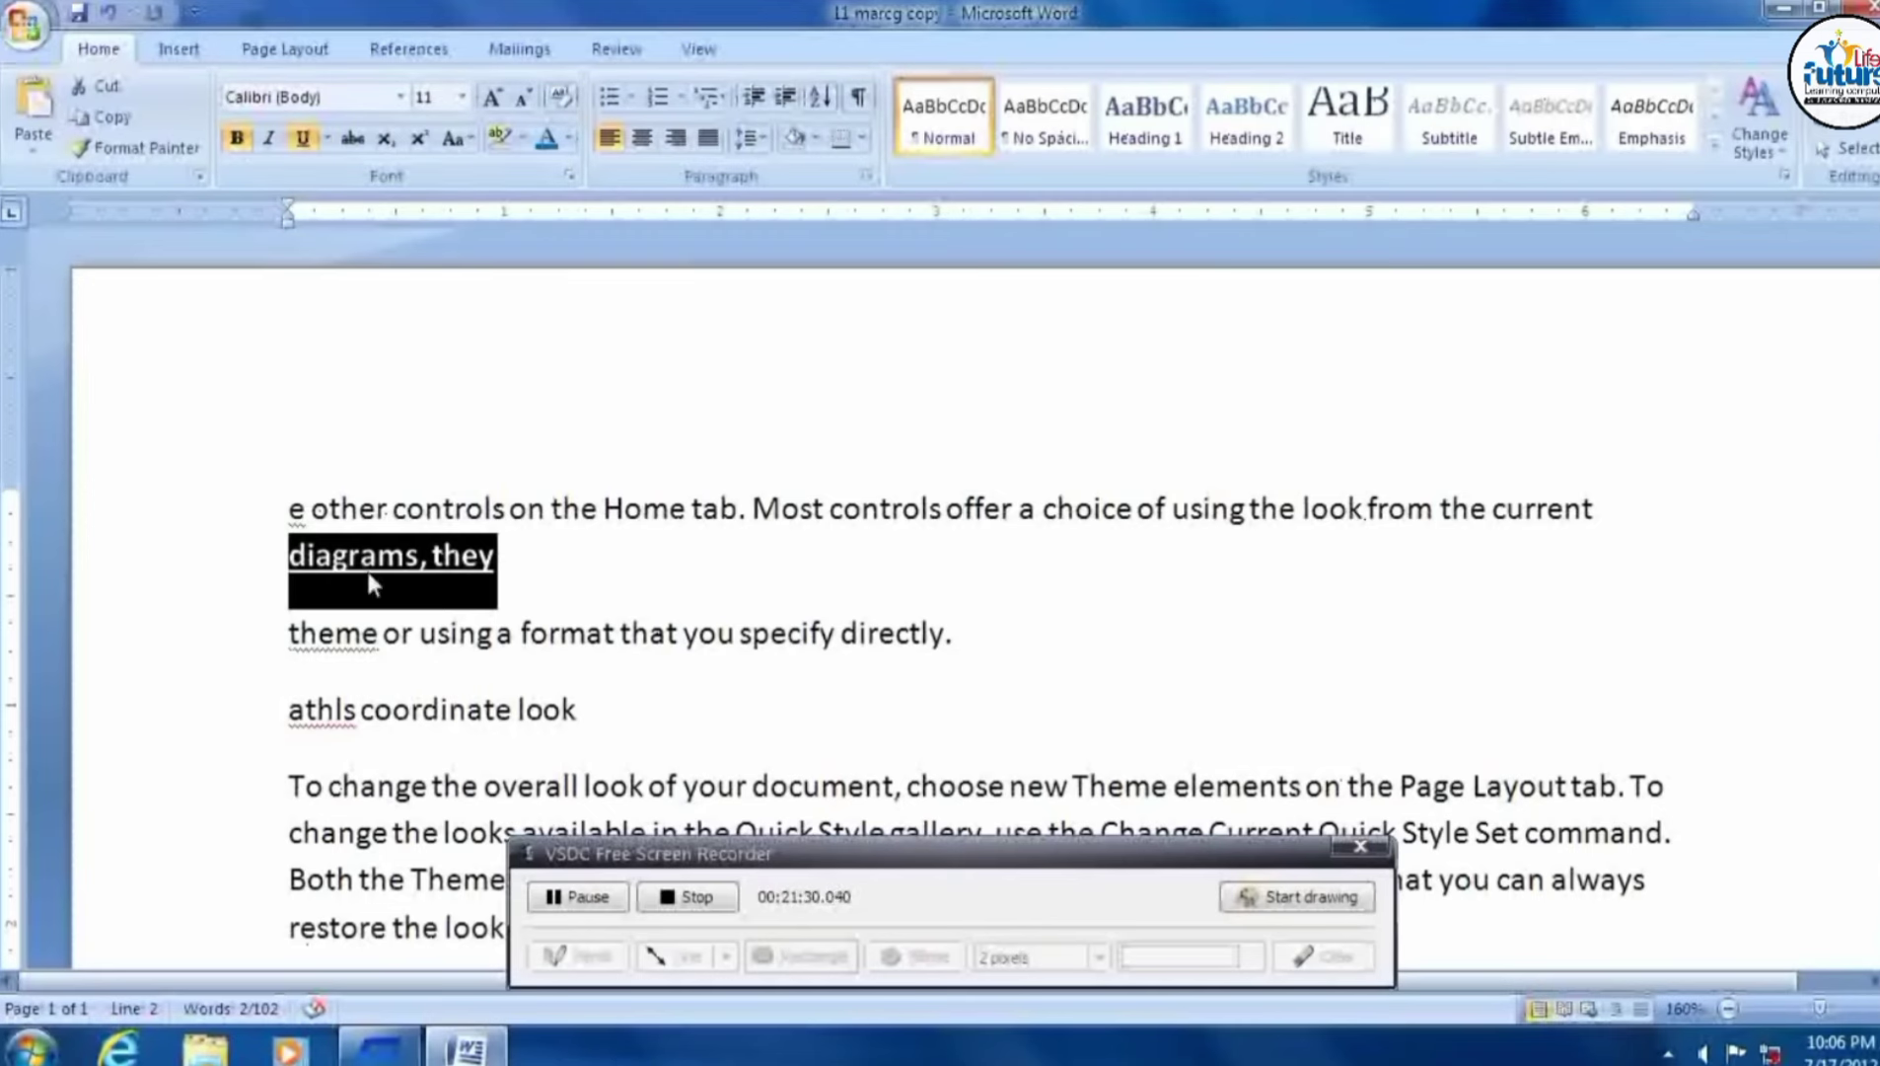
{"action": "left_click", "coordinate": [312, 567]}
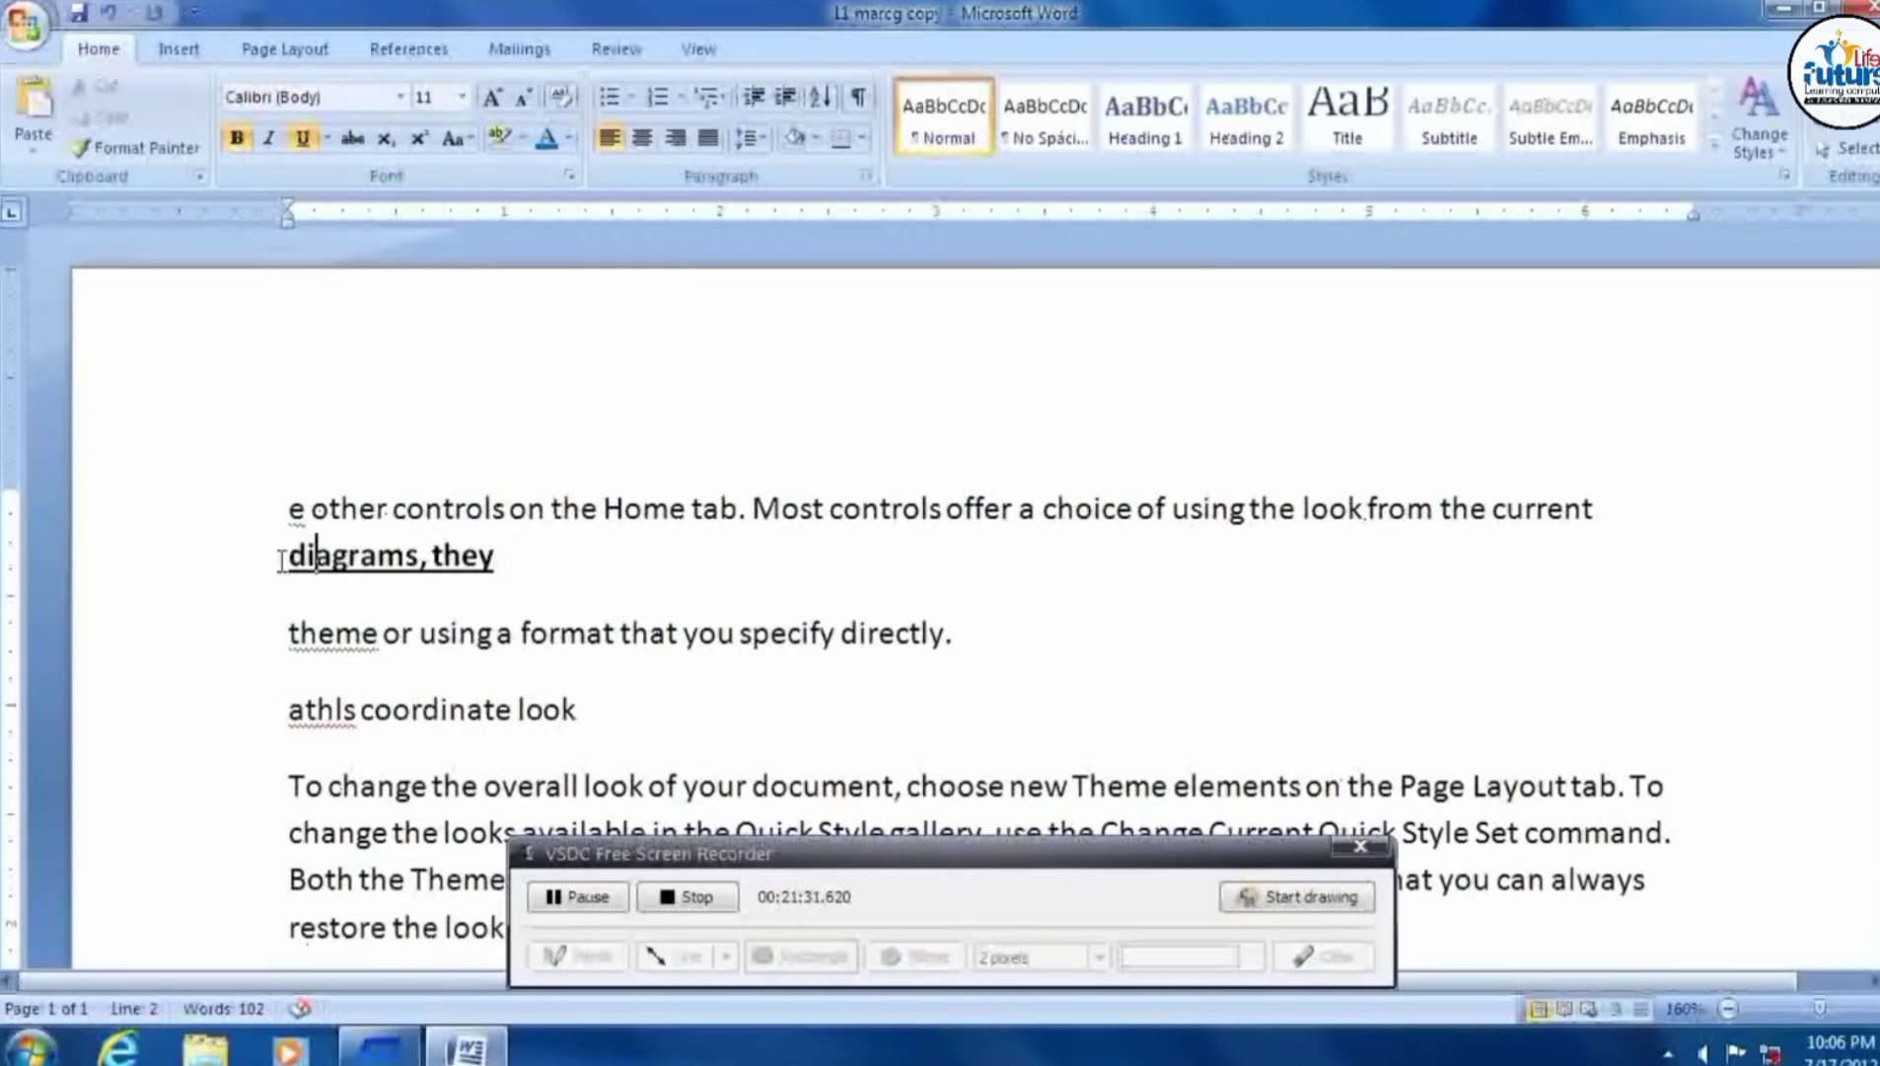
{"action": "left_click", "coordinate": [495, 557]}
{"action": "triple_click", "coordinate": [495, 562]}
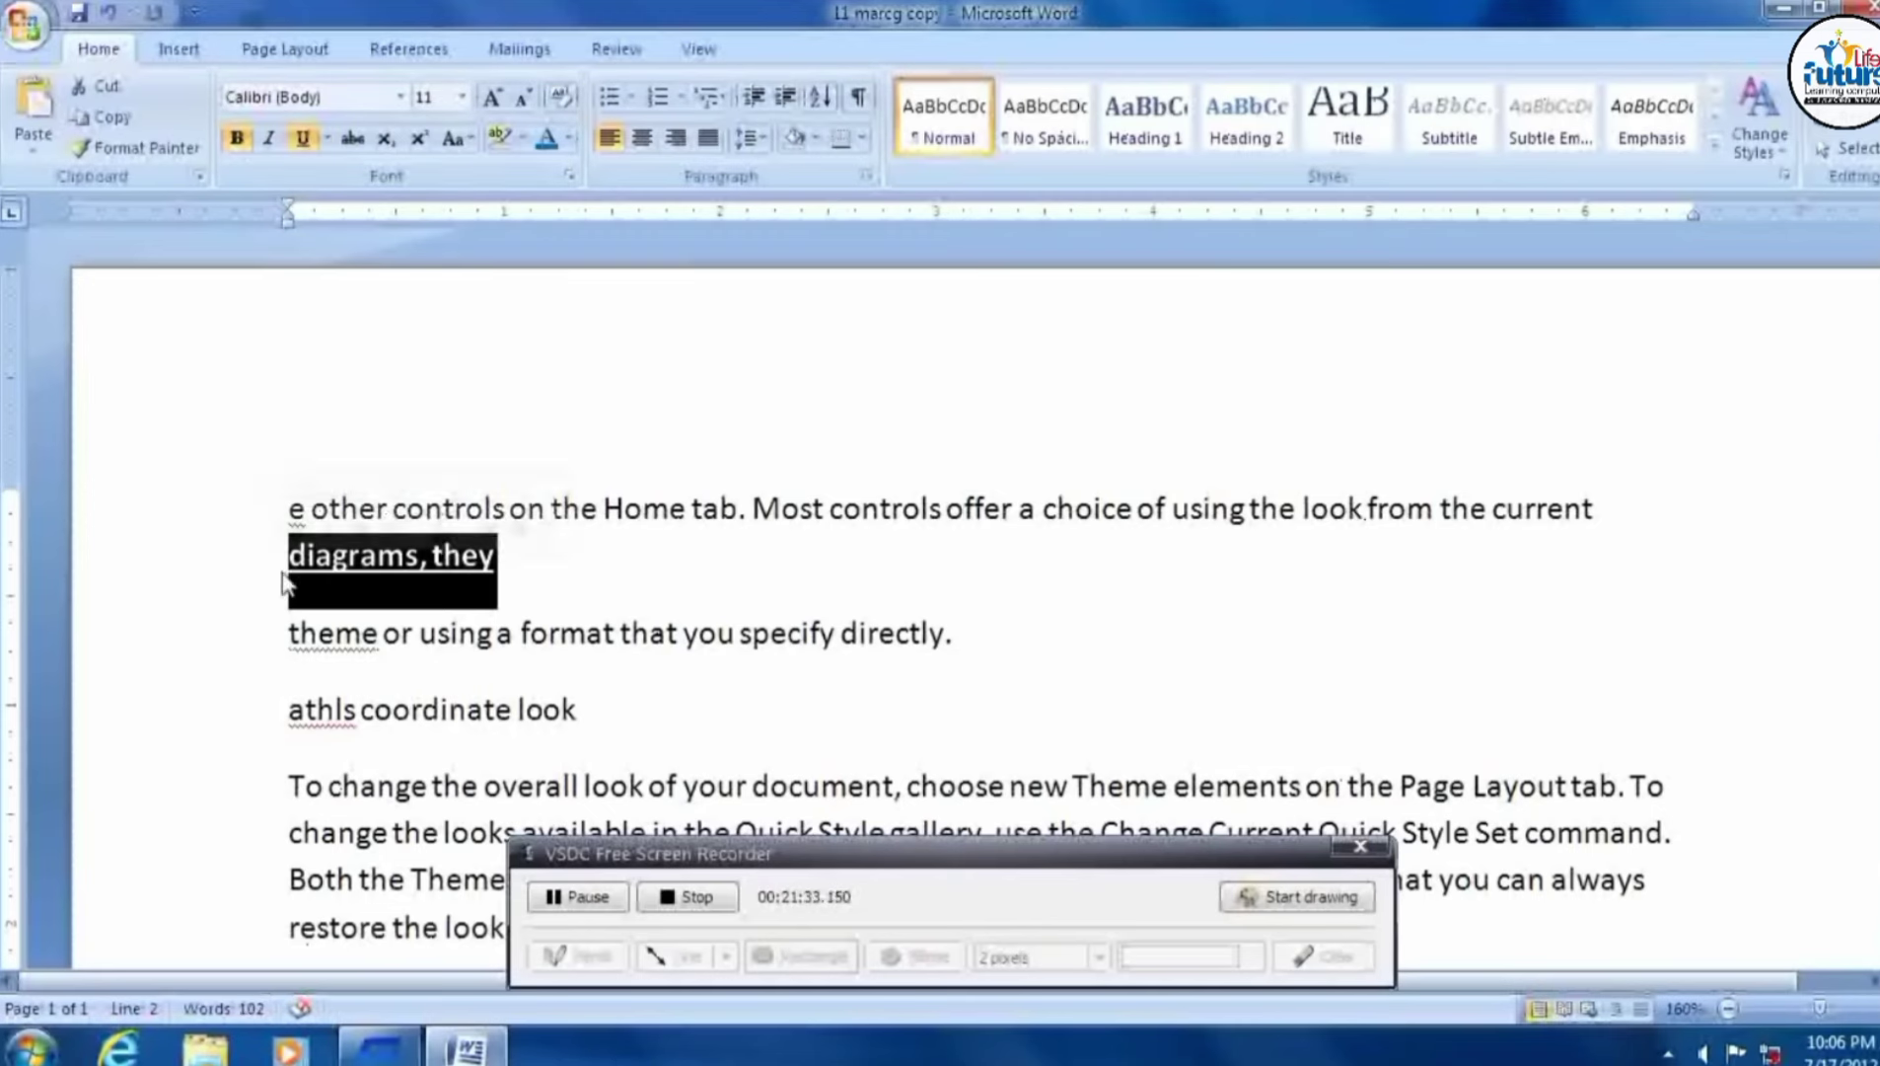
{"action": "left_click", "coordinate": [327, 140]}
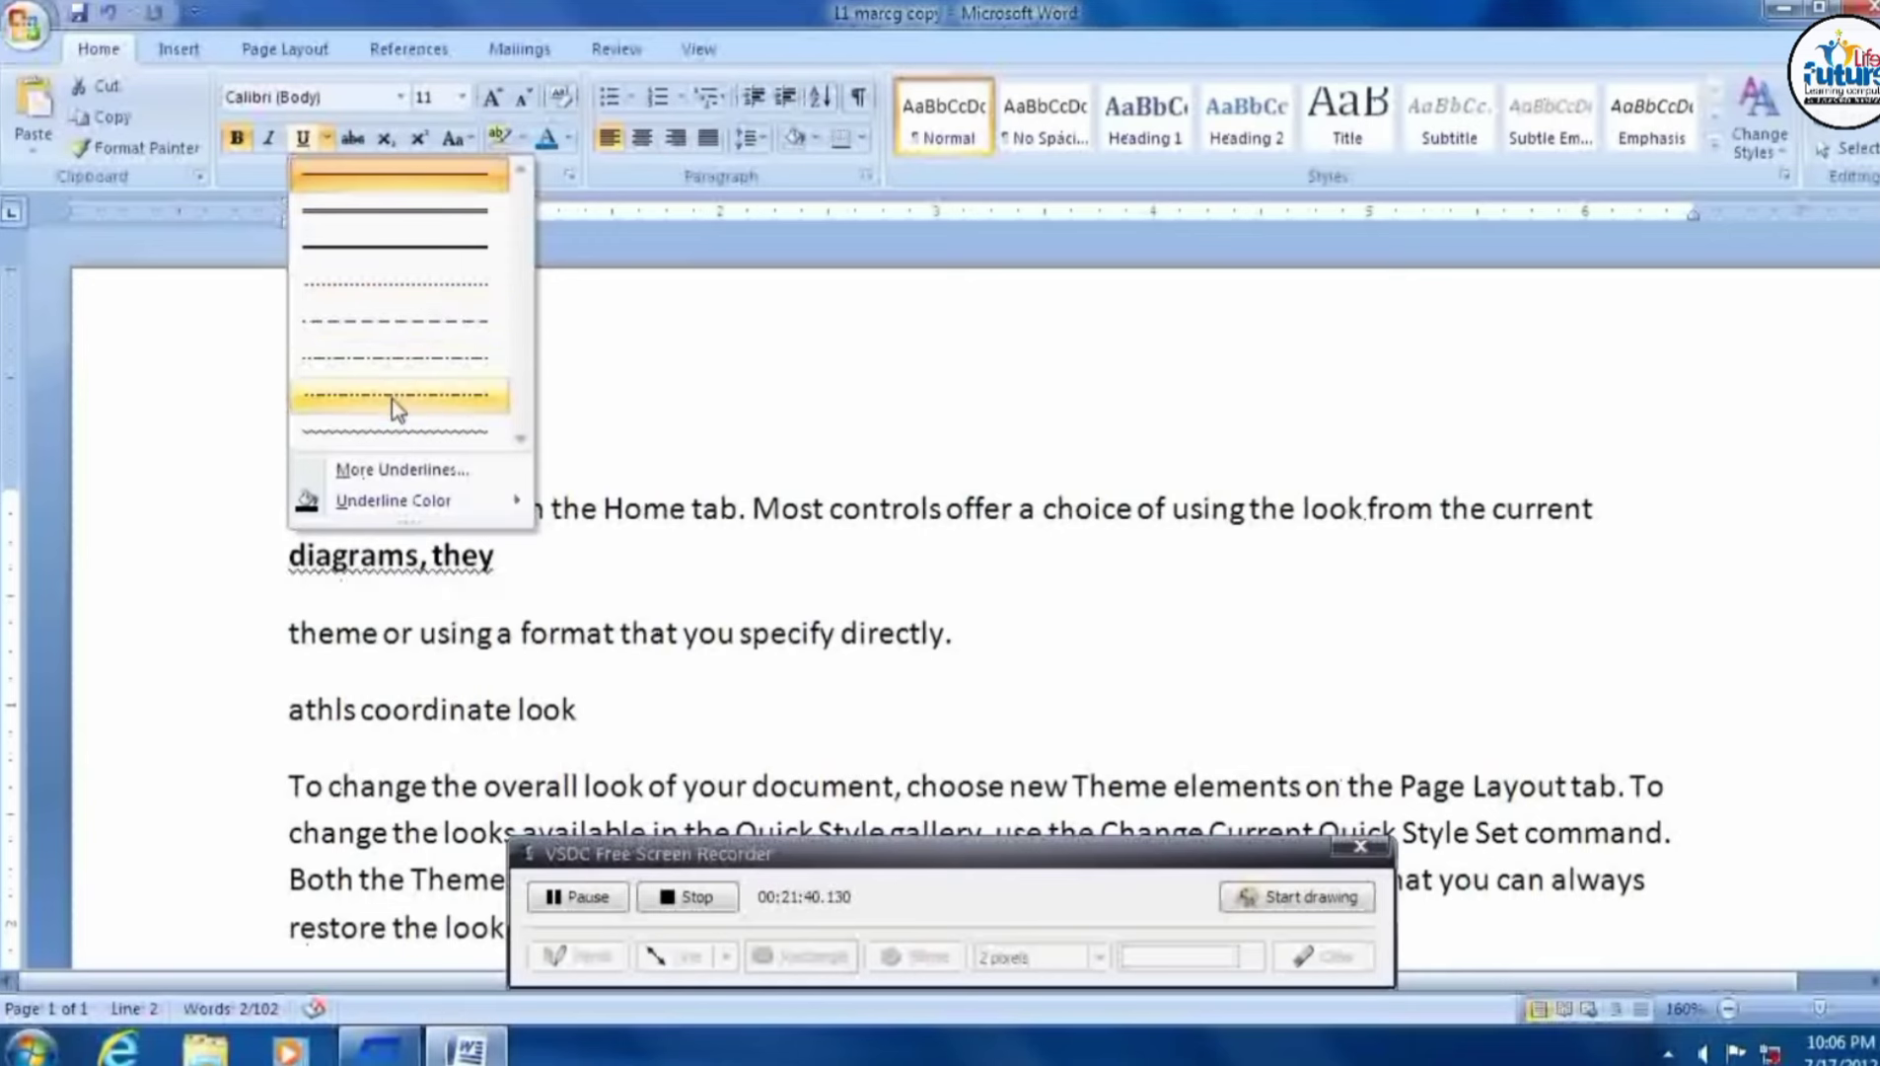
{"action": "left_click", "coordinate": [414, 225]}
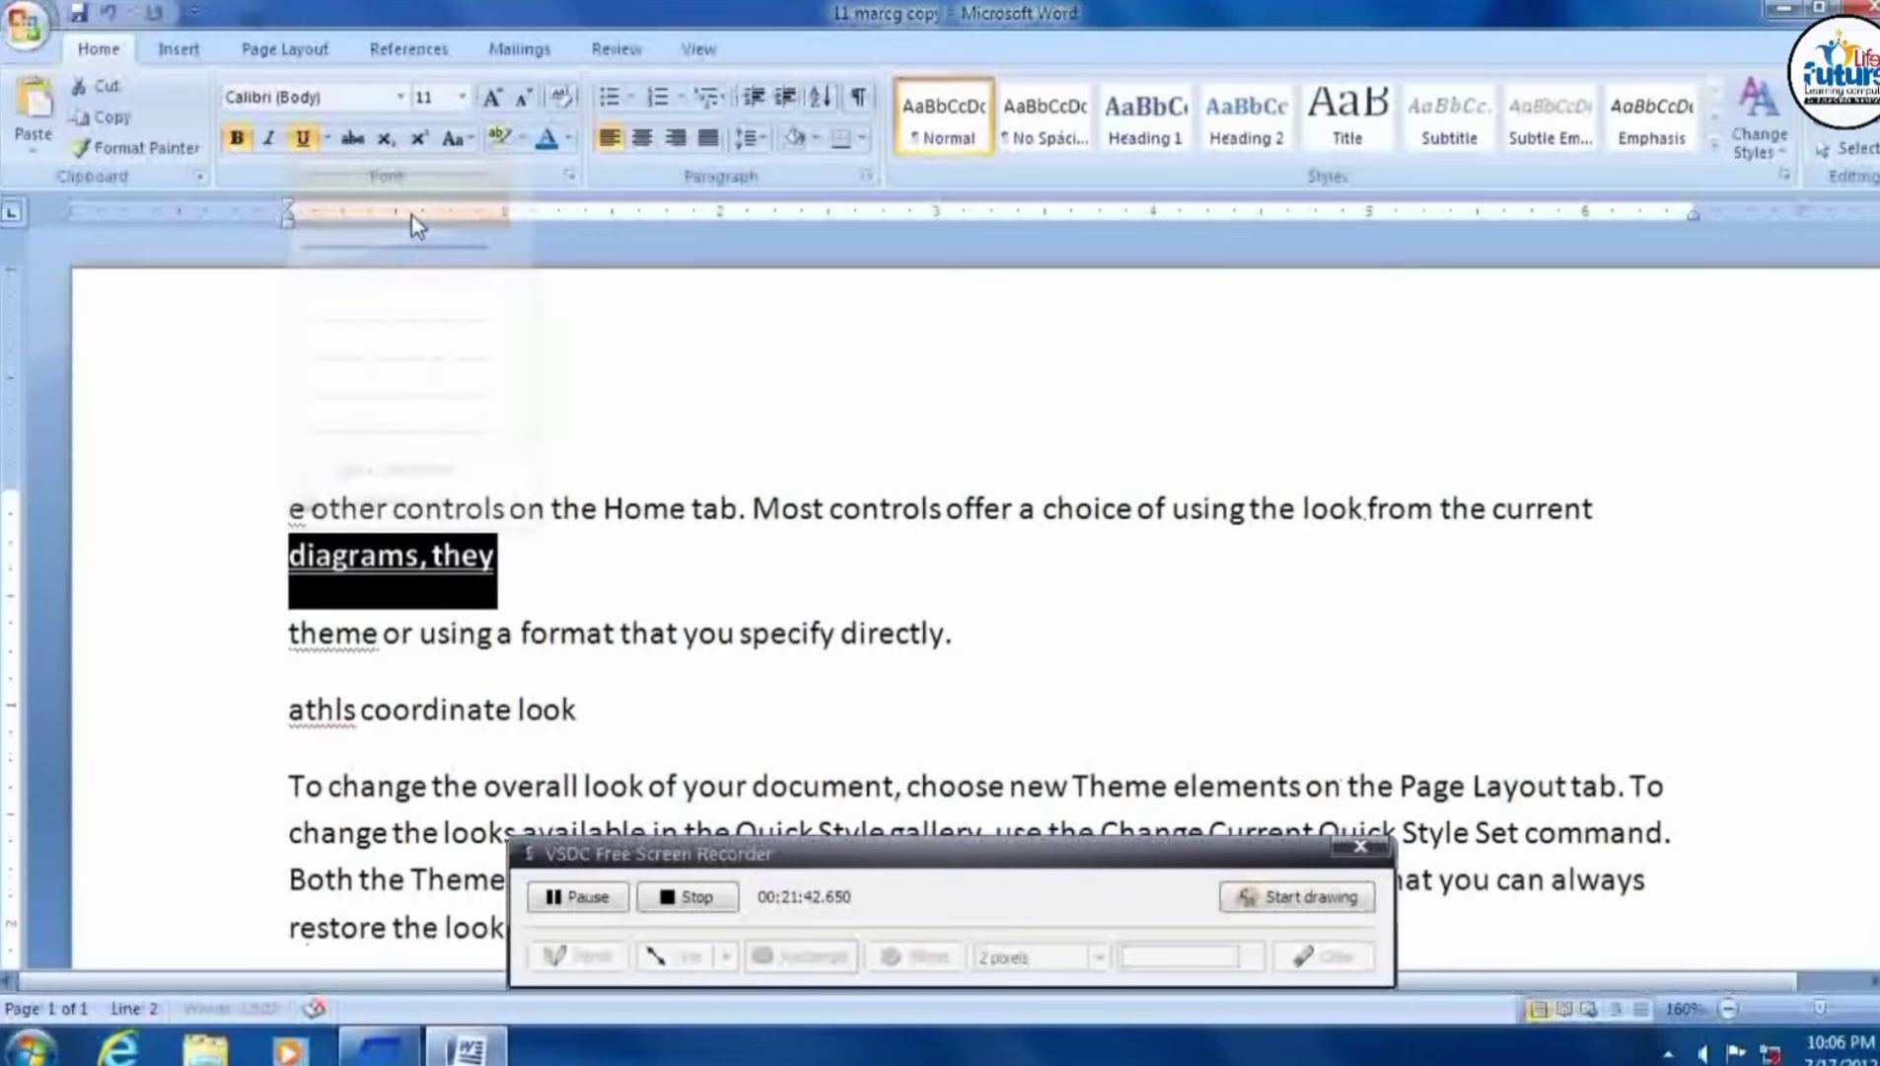
{"action": "left_click", "coordinate": [326, 138]}
{"action": "mouse_move", "coordinate": [393, 499]}
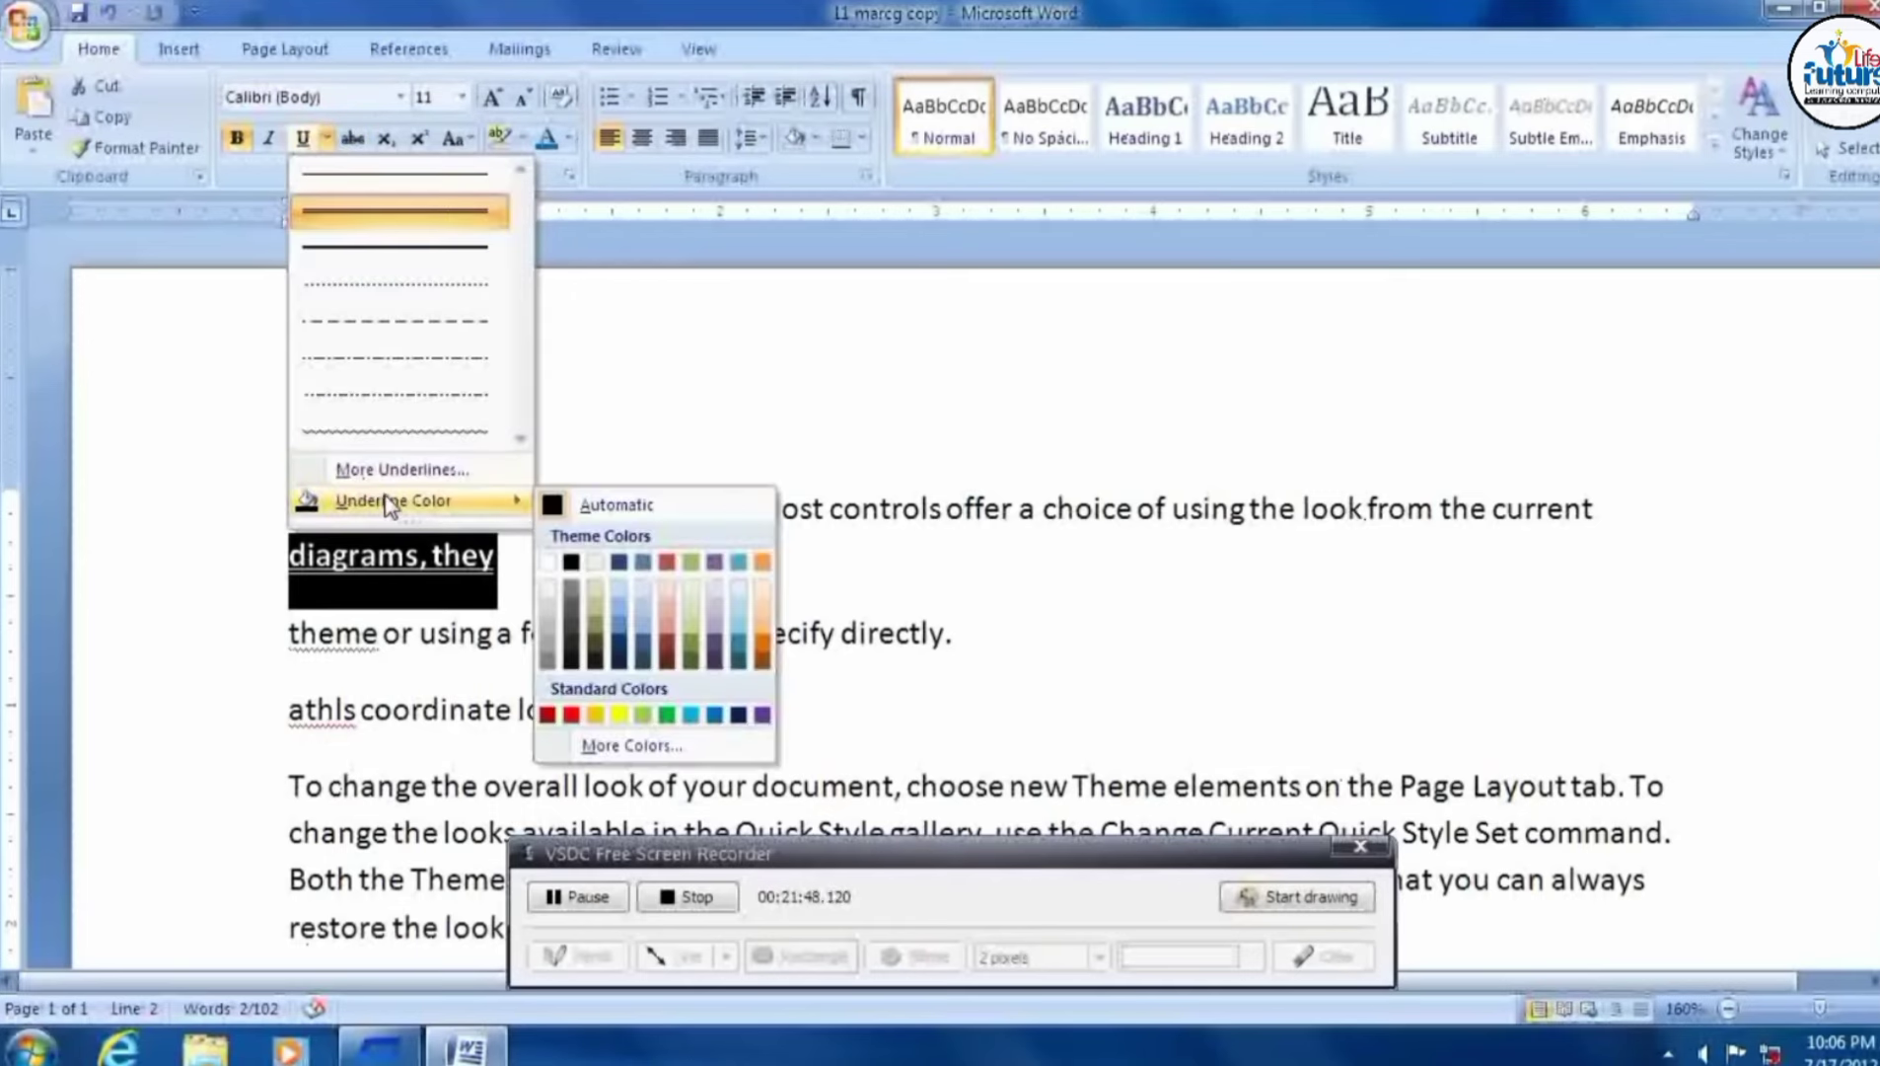
{"action": "left_click", "coordinate": [571, 714]}
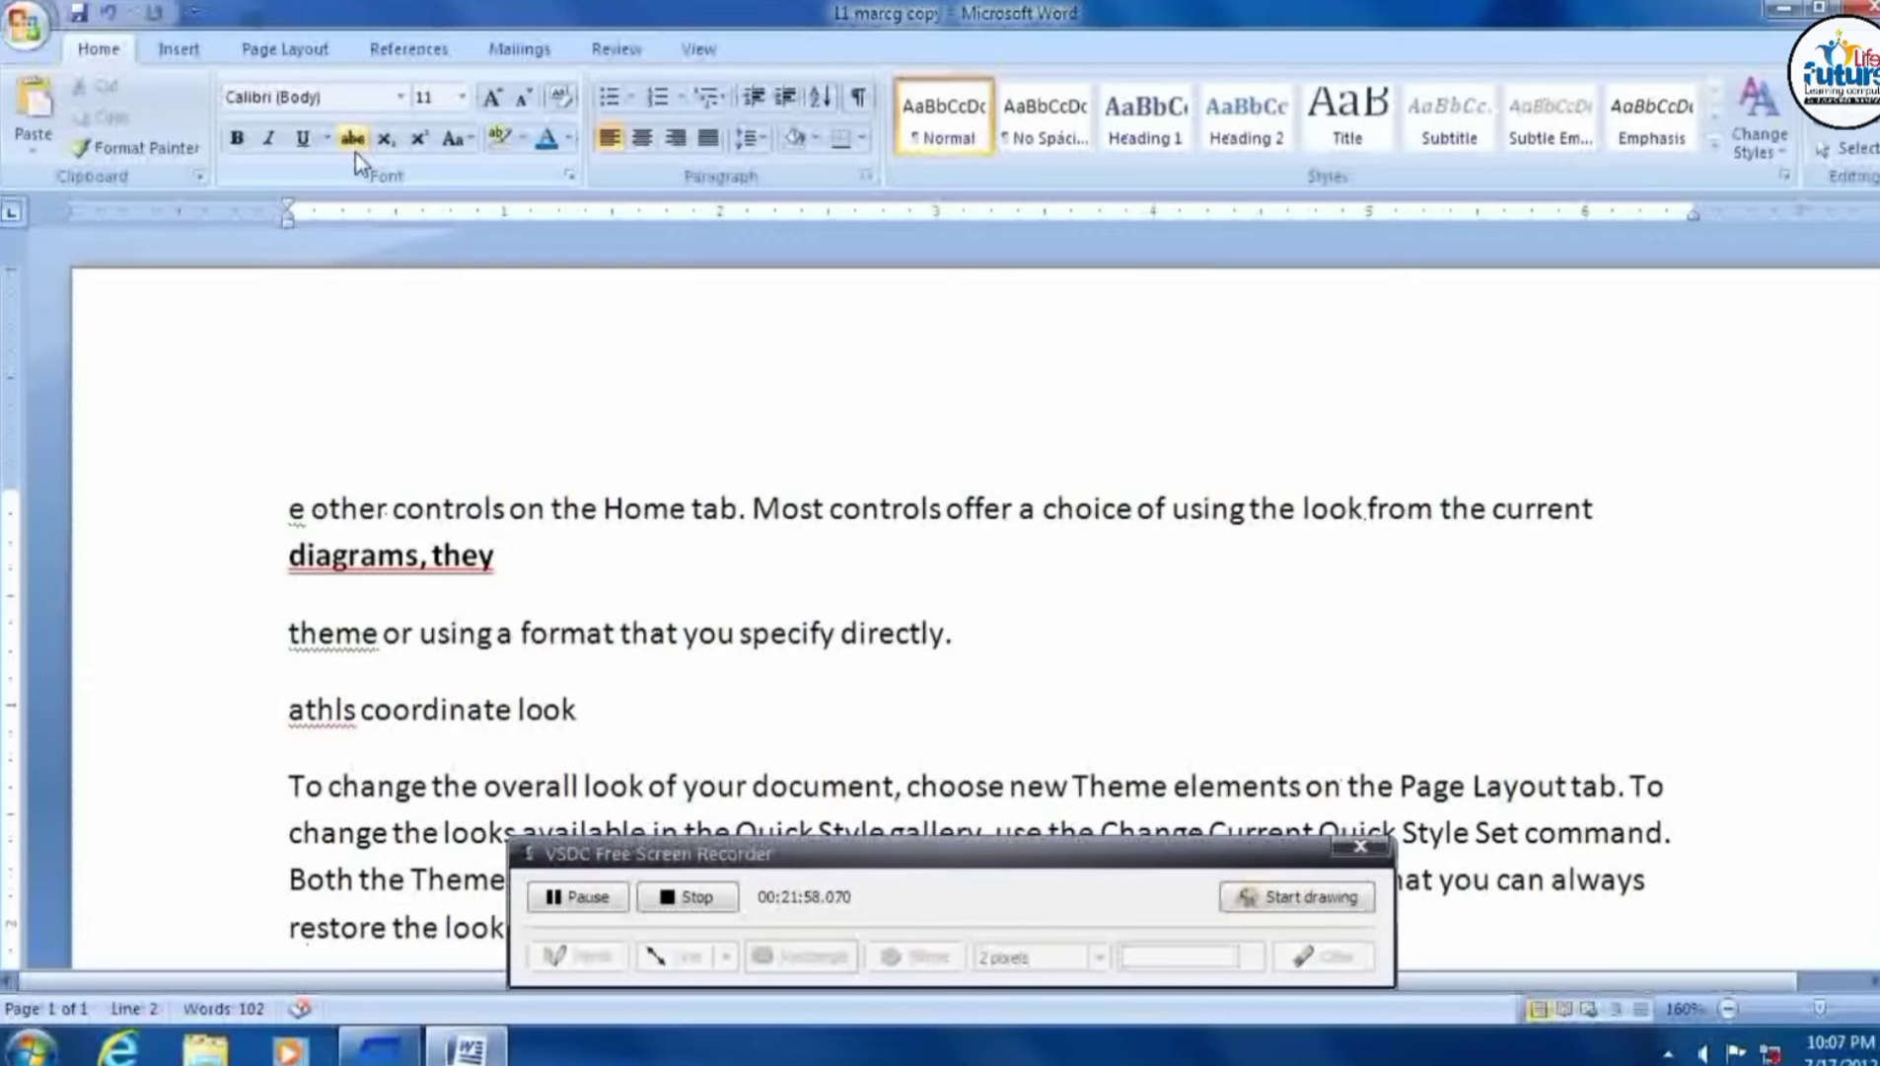
Strike through the phrase 'Home tab. Most controls offer a choice'.
{"action": "left_click_drag", "start_coordinate": [604, 509], "coordinate": [1102, 513]}
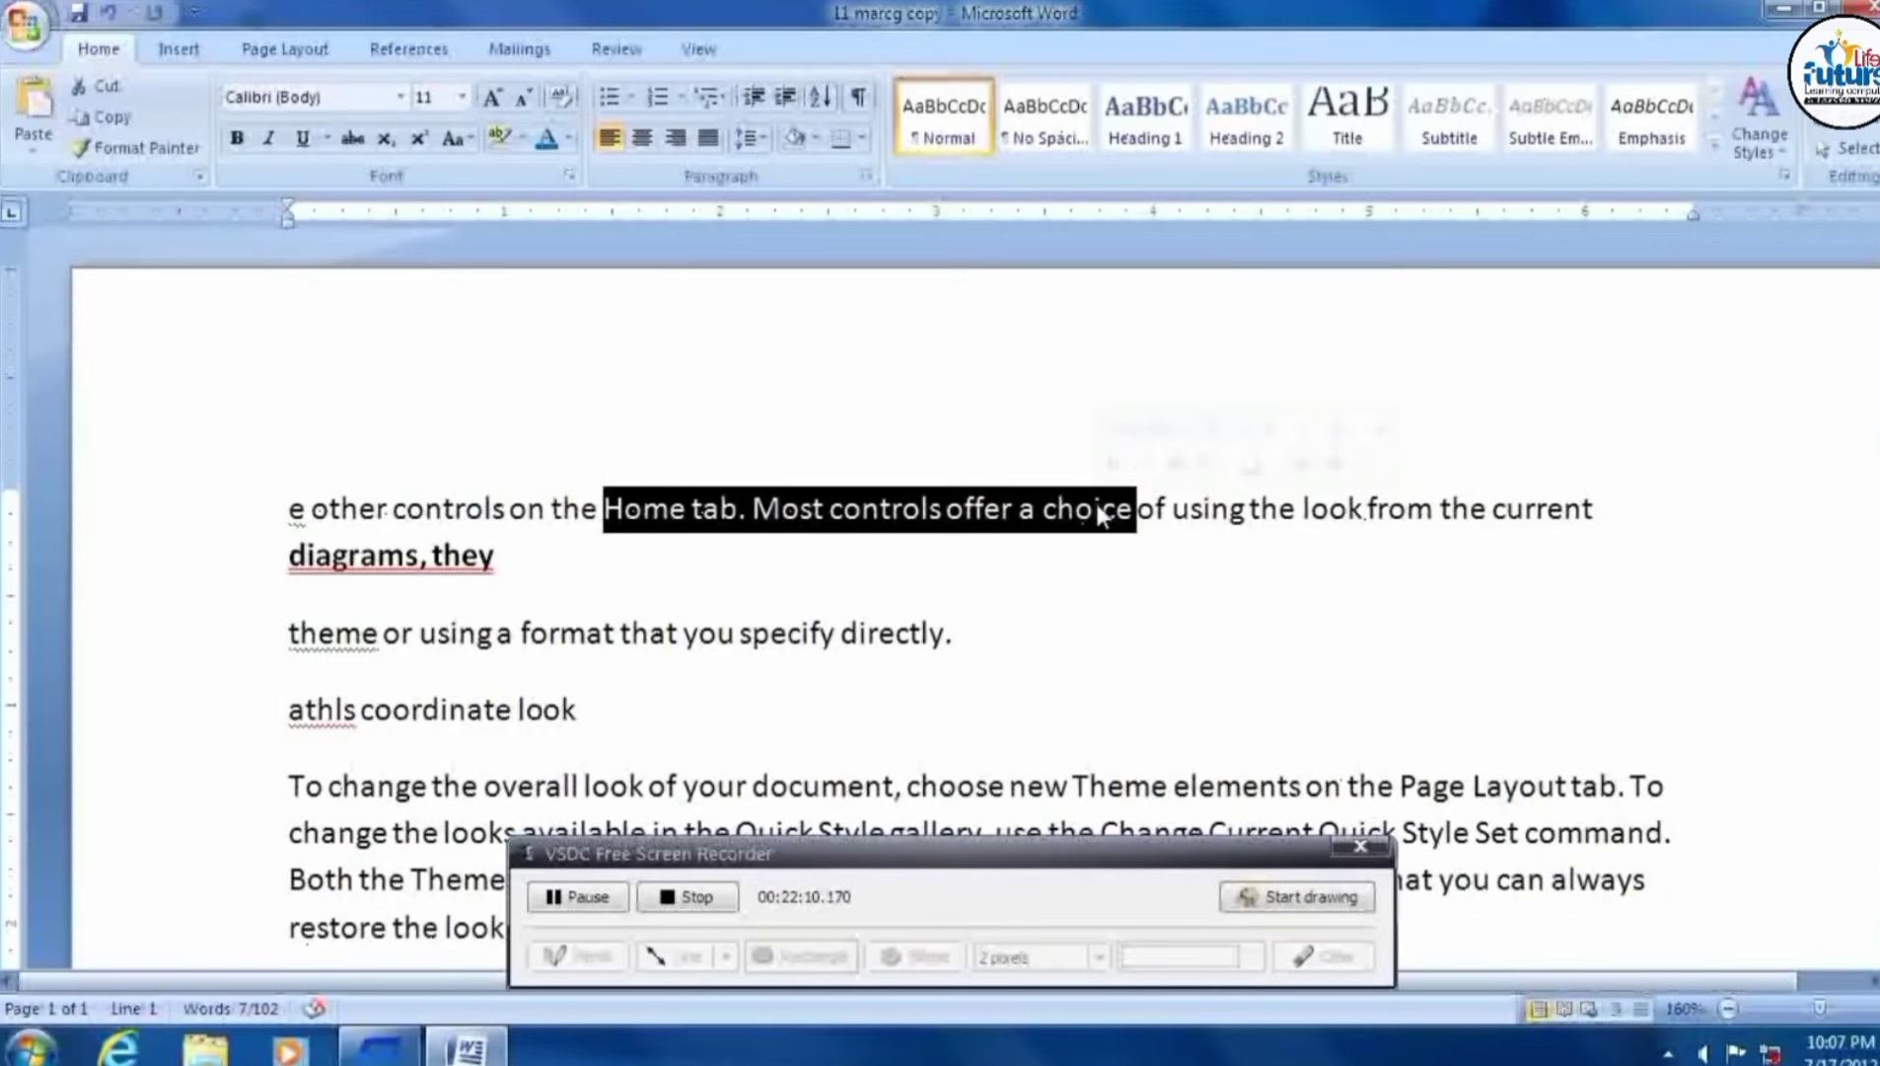
{"action": "left_click", "coordinate": [353, 138]}
{"action": "left_click", "coordinate": [738, 488]}
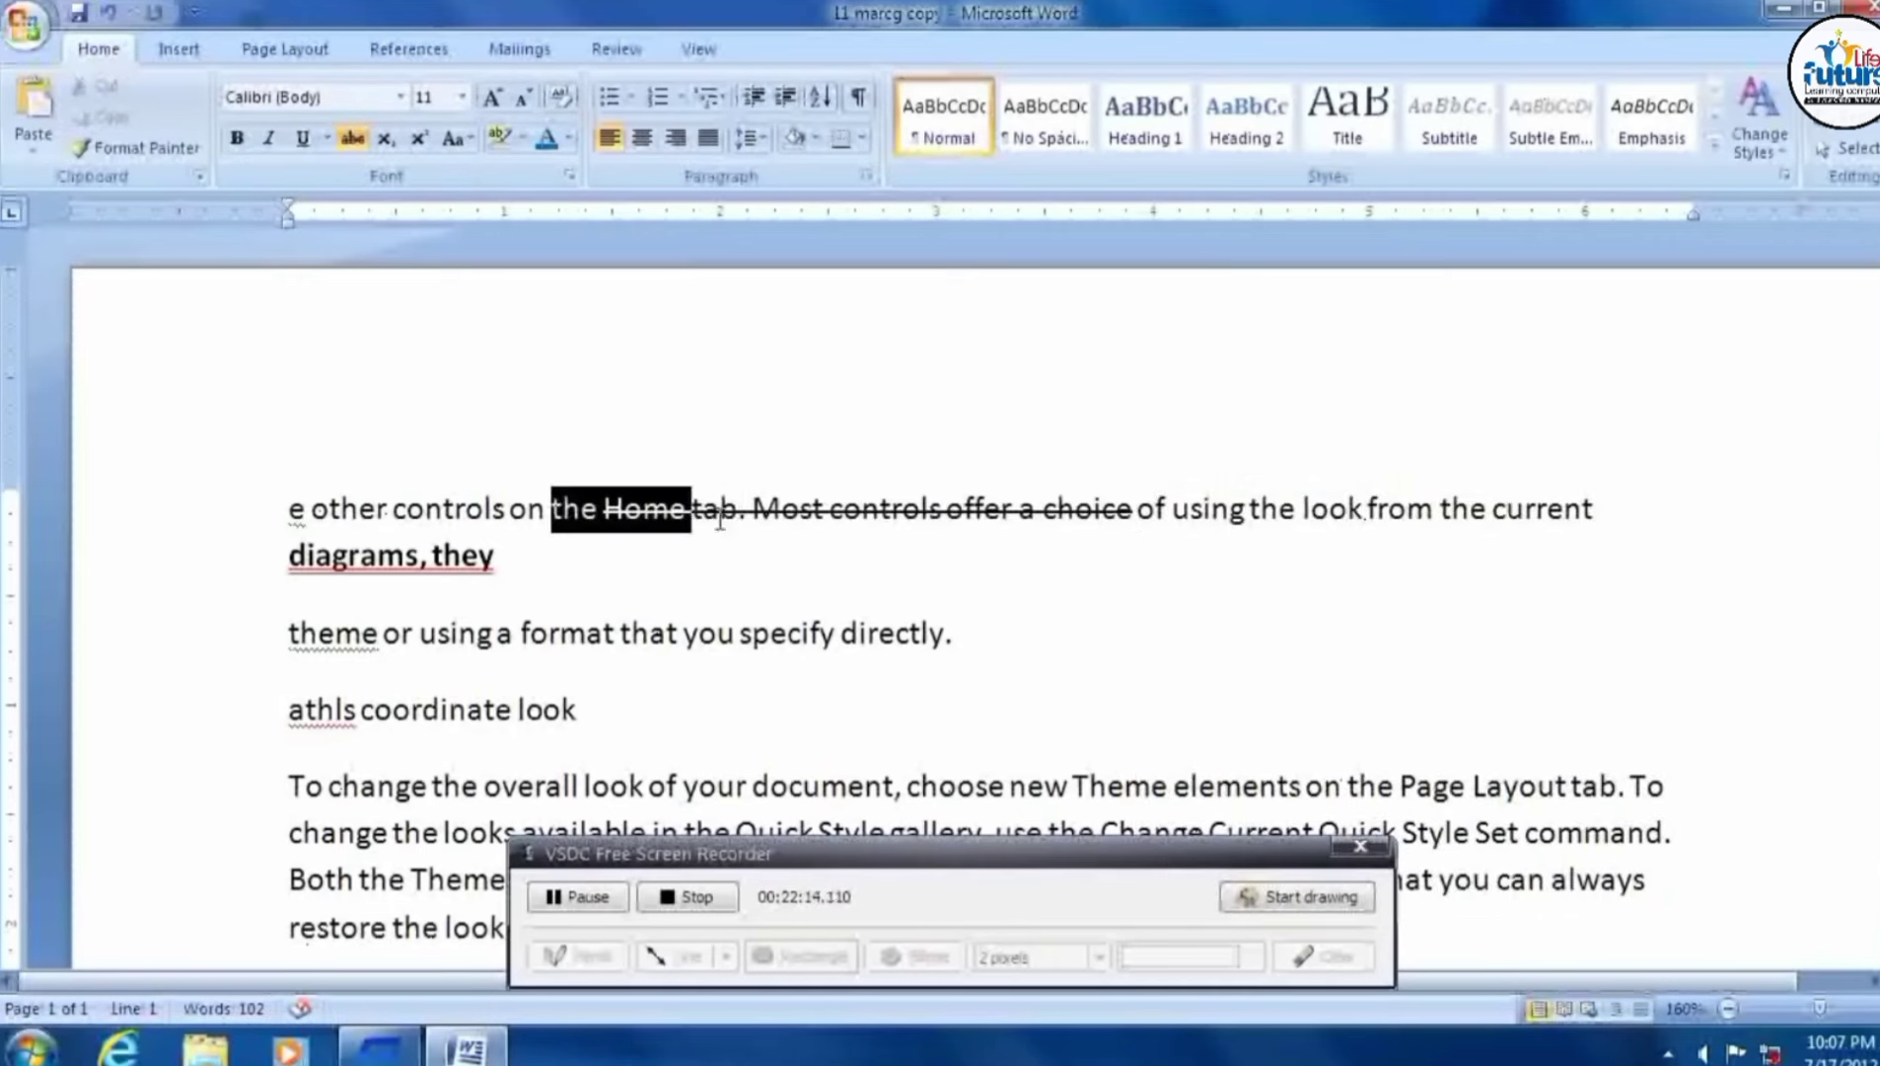
{"action": "left_click_drag", "start_coordinate": [602, 486], "coordinate": [1134, 508]}
{"action": "left_click_drag", "start_coordinate": [1251, 508], "coordinate": [687, 537]}
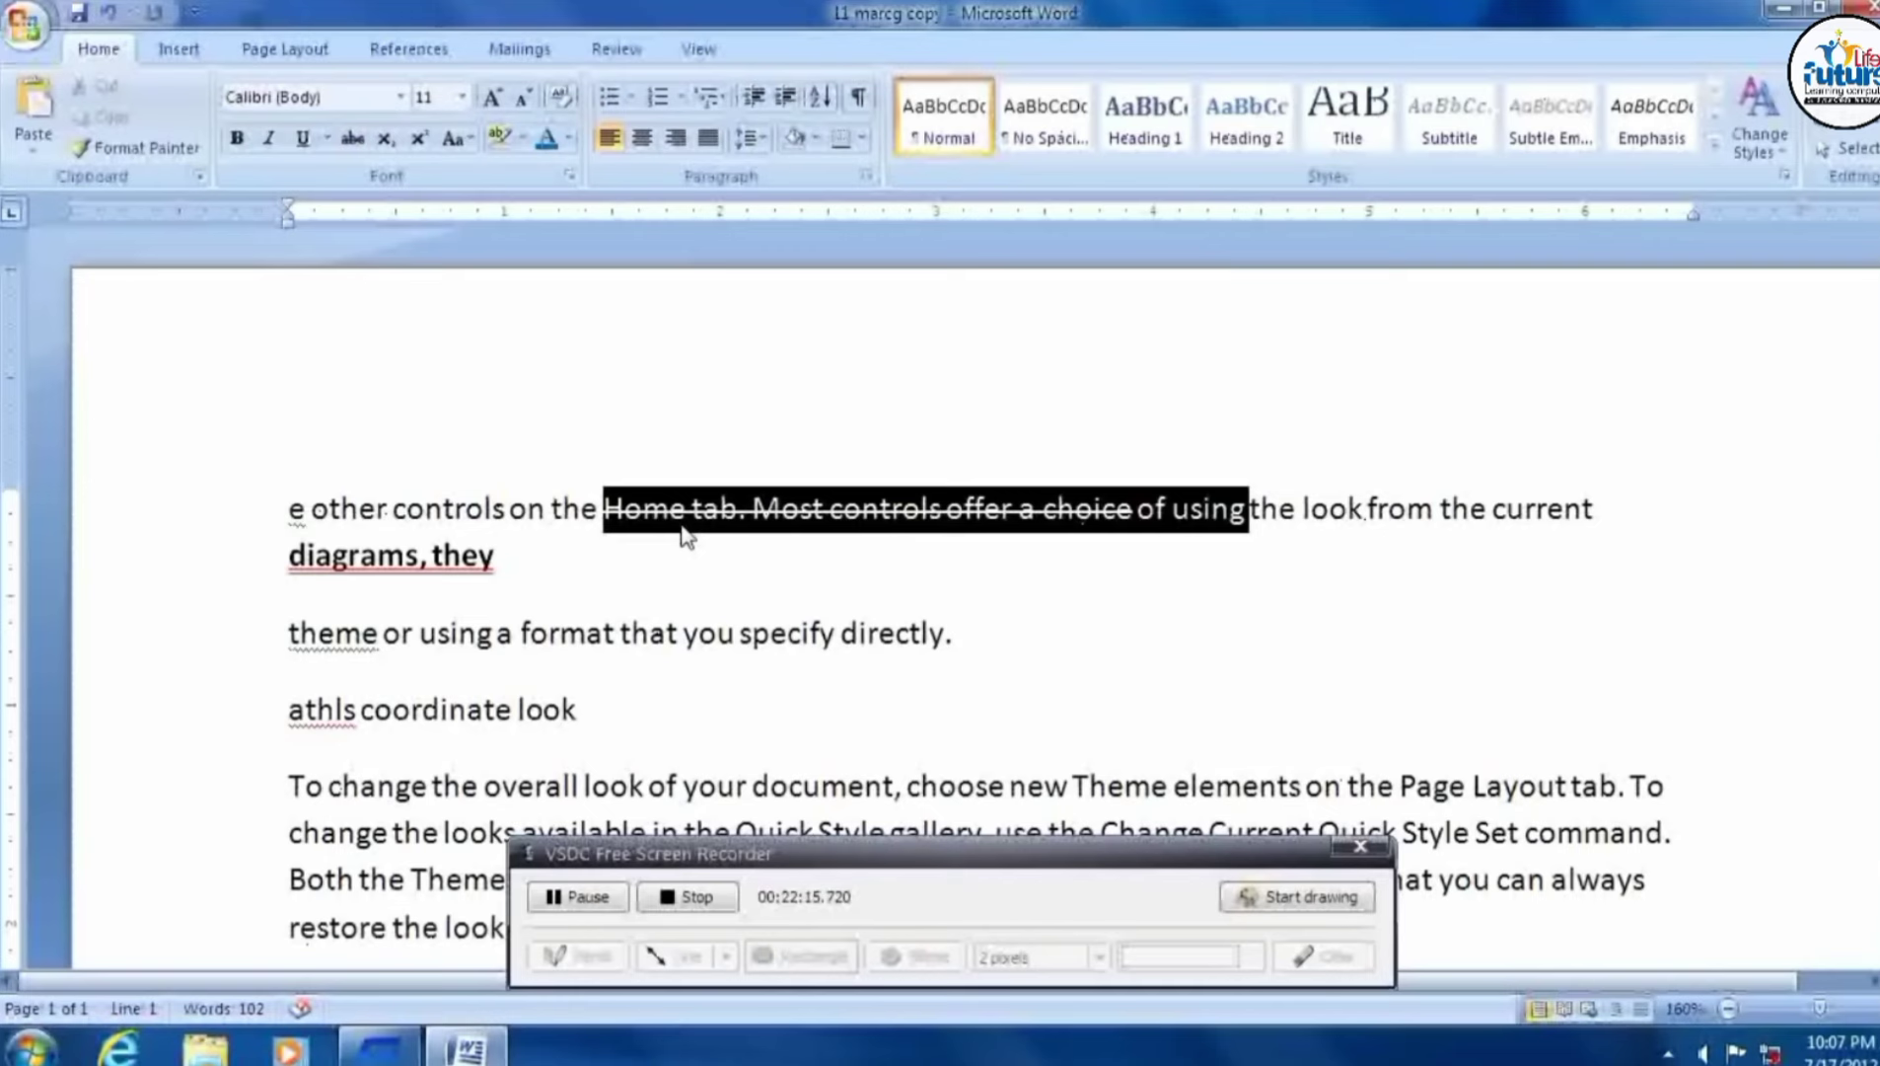
Add an empty line after 'diagrams, they'.
{"action": "left_click", "coordinate": [604, 574]}
{"action": "scroll", "coordinate": [705, 493], "scroll_direction": "down", "scroll_amount": 1}
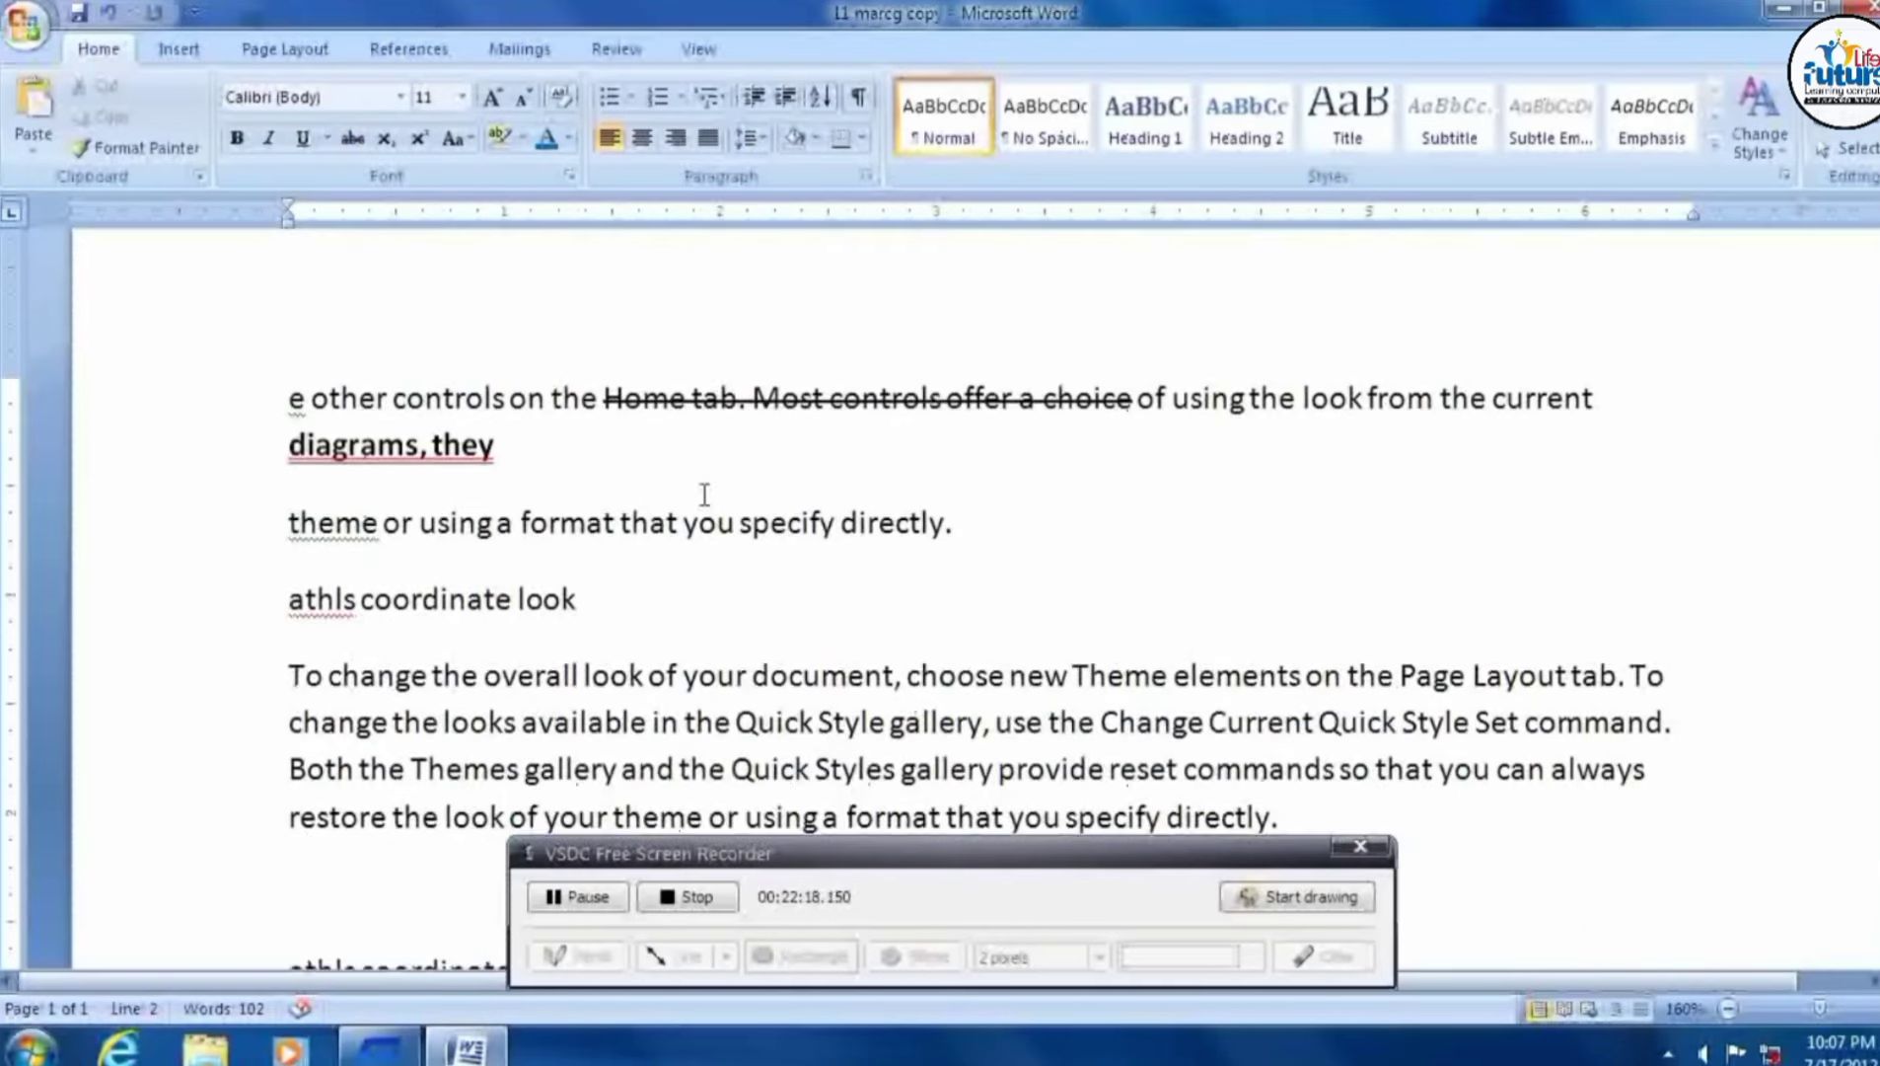
{"action": "scroll", "coordinate": [642, 457], "scroll_direction": "down", "scroll_amount": 1}
{"action": "key", "text": "Return"}
{"action": "key", "text": "Return"}
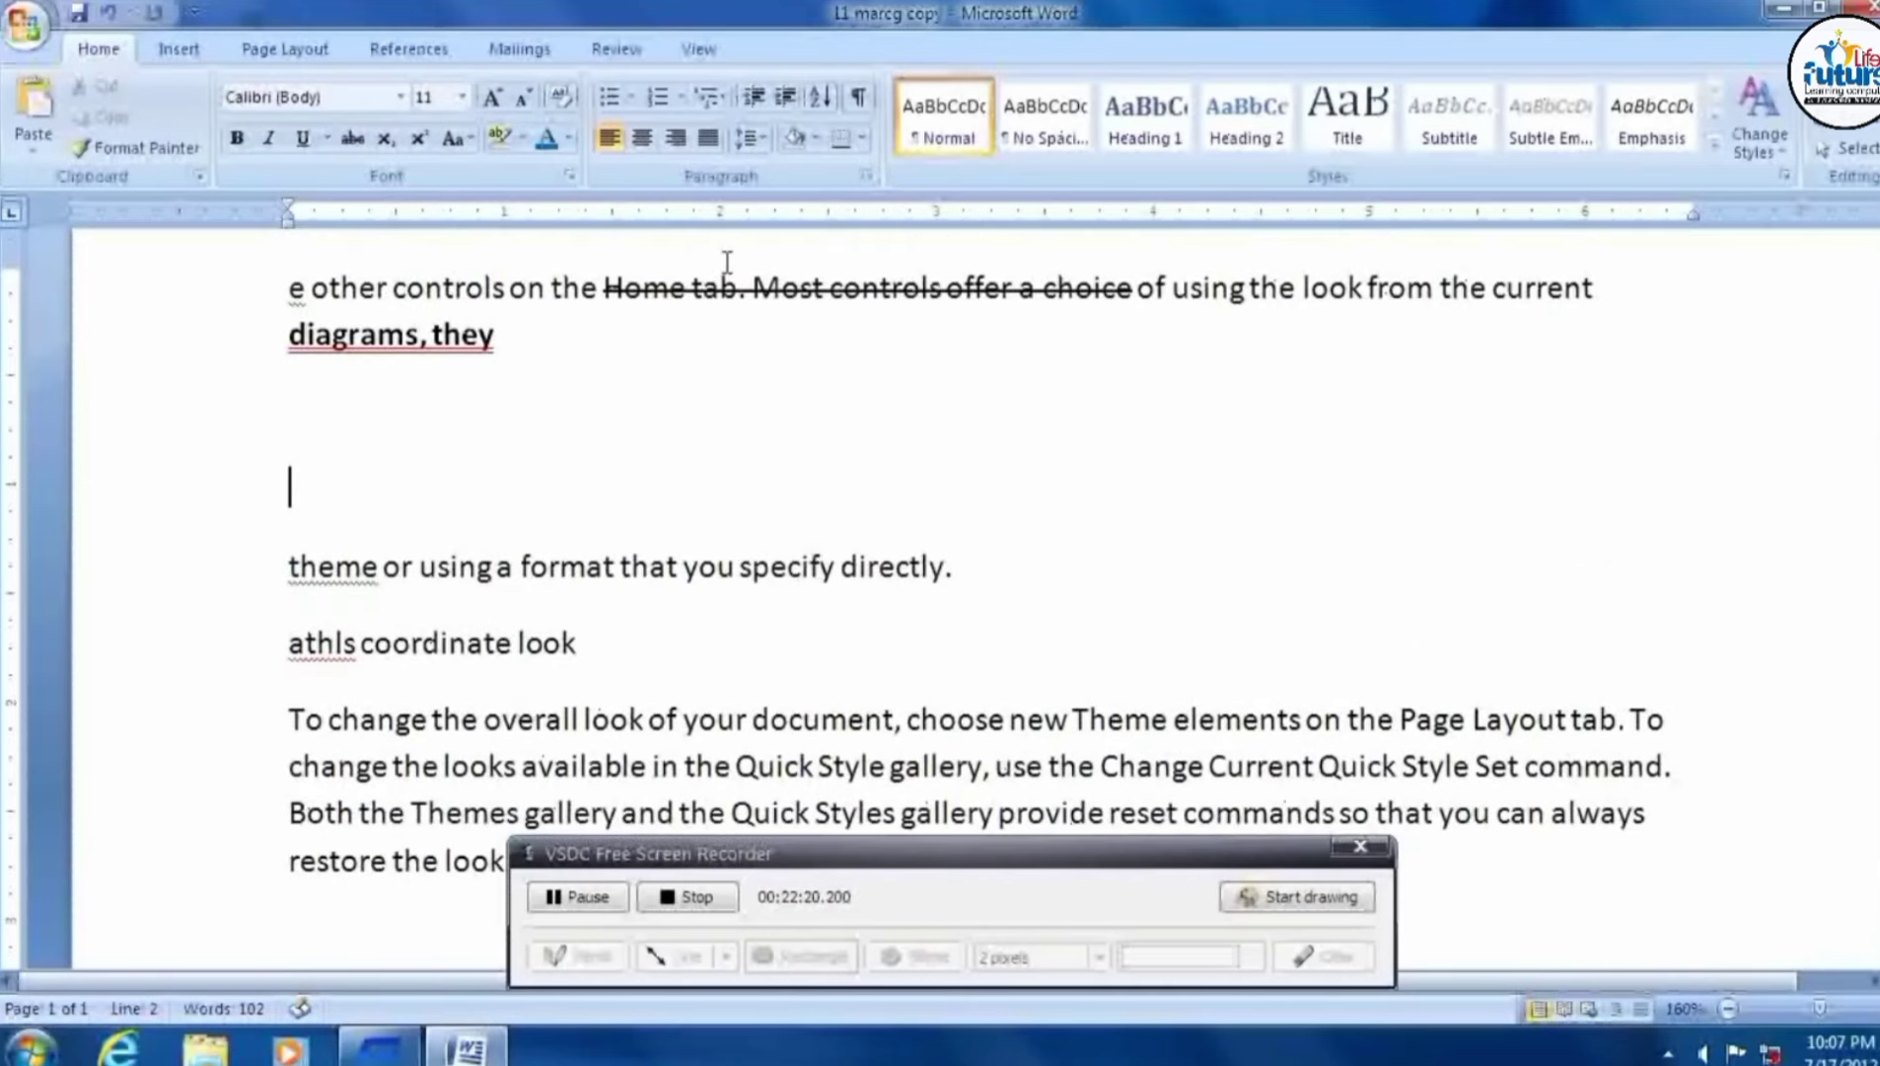
Type H2O on a new line and make the 2 a subscript.
{"action": "key", "text": "Up"}
{"action": "type", "text": "h2o"}
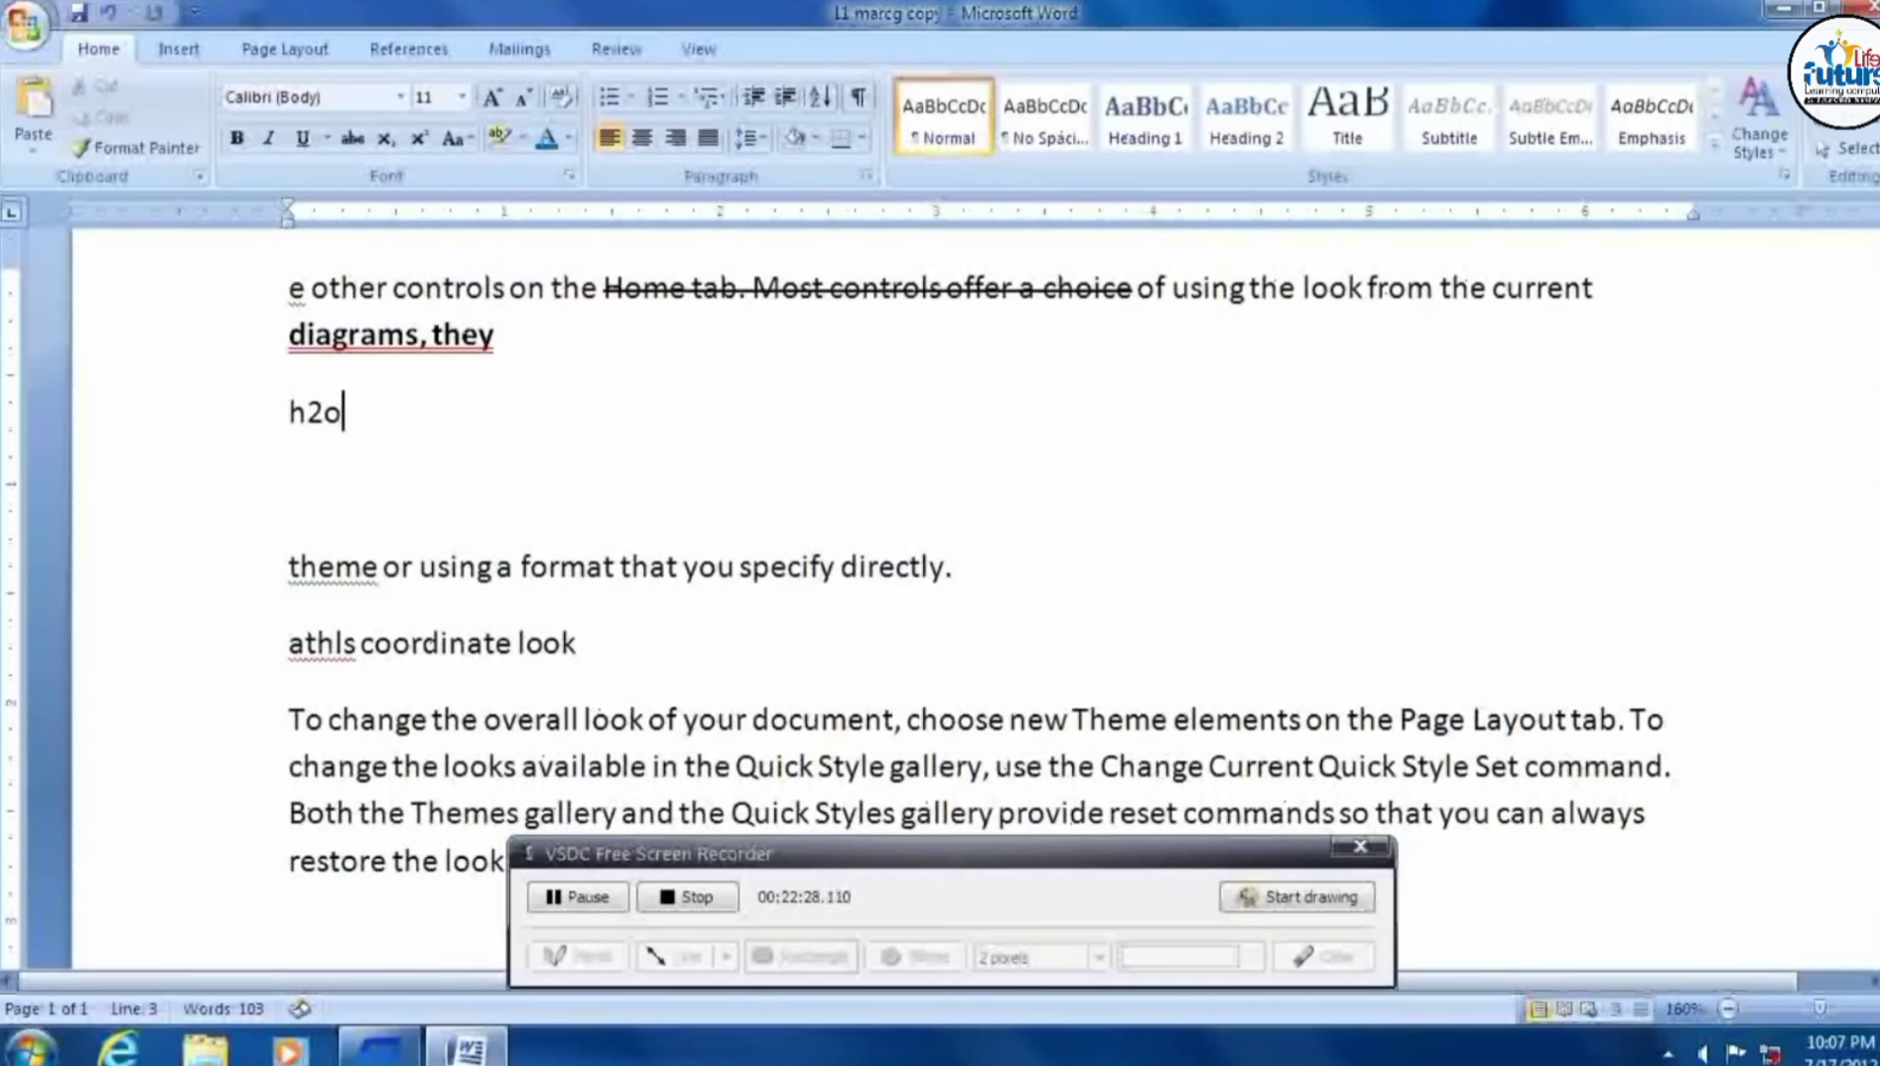
{"action": "key", "text": "BackSpace"}
{"action": "key", "text": "BackSpace"}
{"action": "key", "text": "BackSpace"}
{"action": "type", "text": "H2O"}
{"action": "left_click_drag", "start_coordinate": [325, 413], "coordinate": [317, 414]}
{"action": "left_click", "coordinate": [317, 414]}
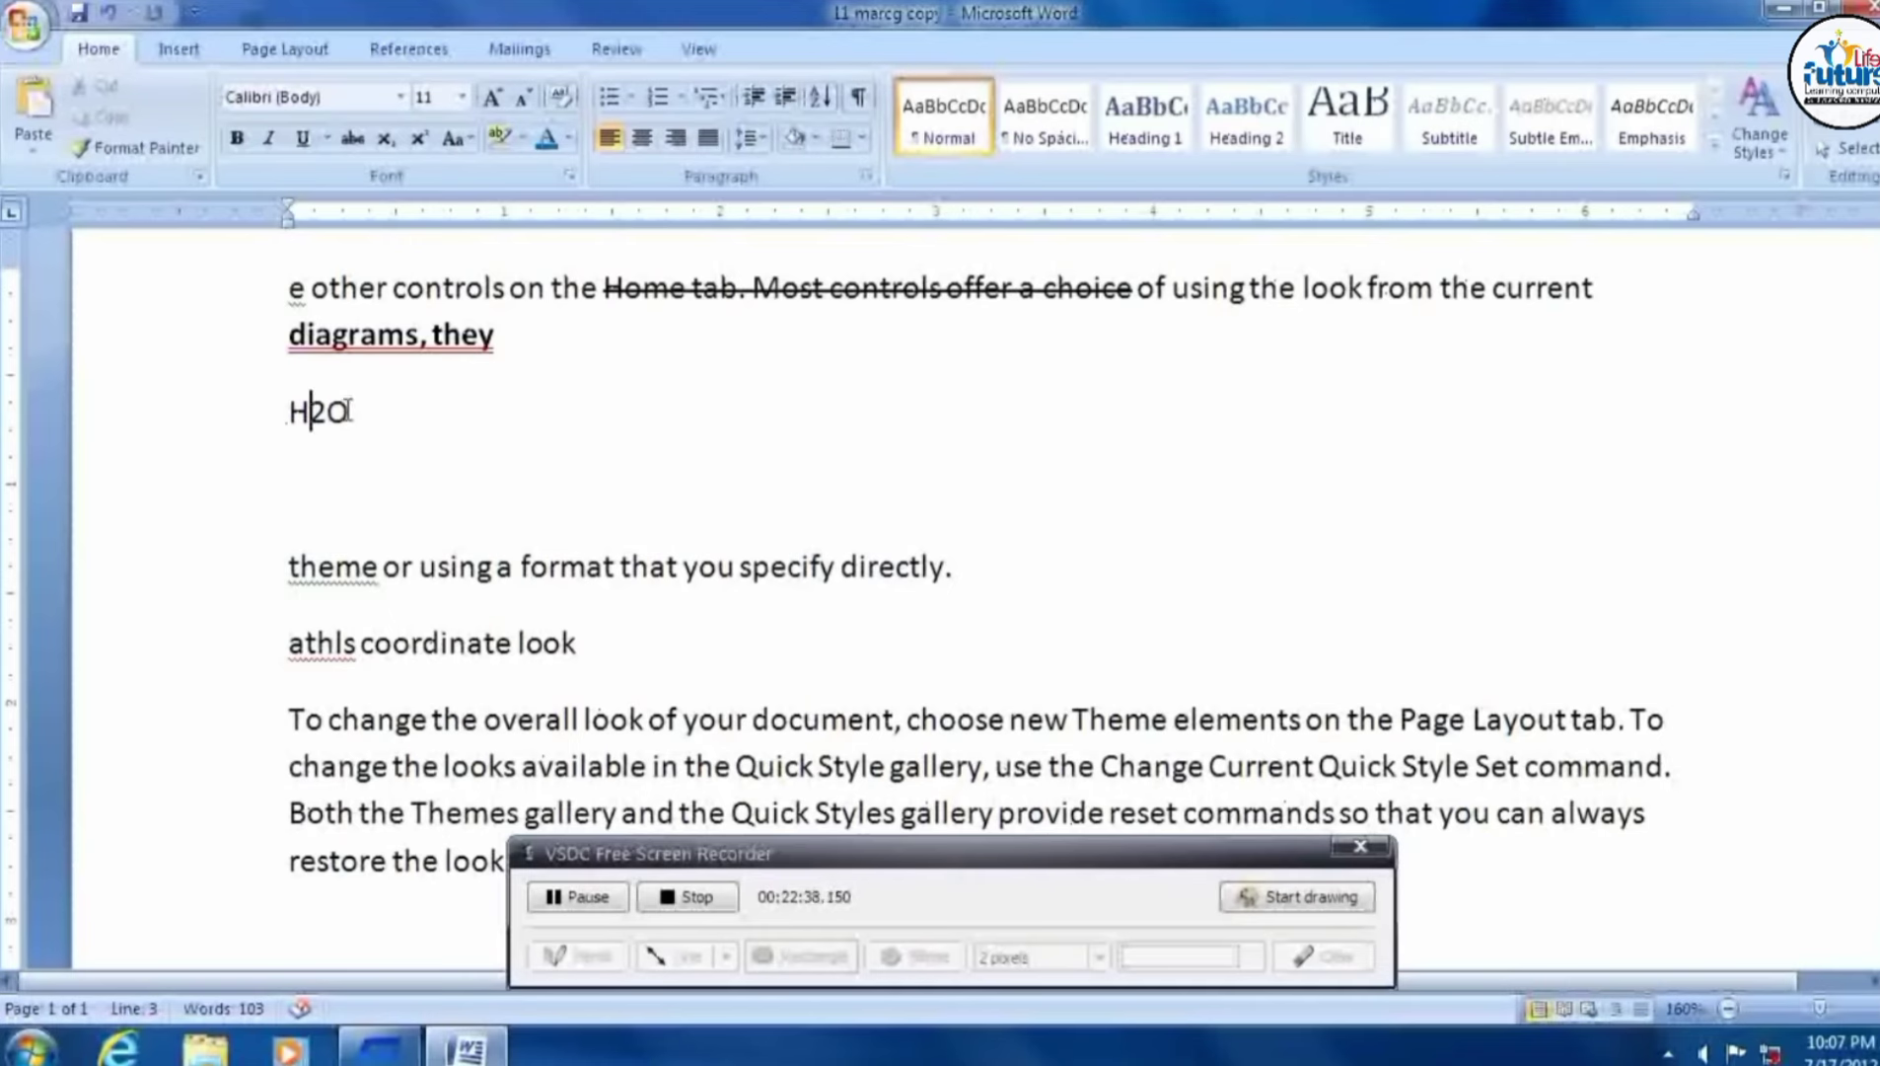
{"action": "left_click_drag", "start_coordinate": [328, 412], "coordinate": [314, 414]}
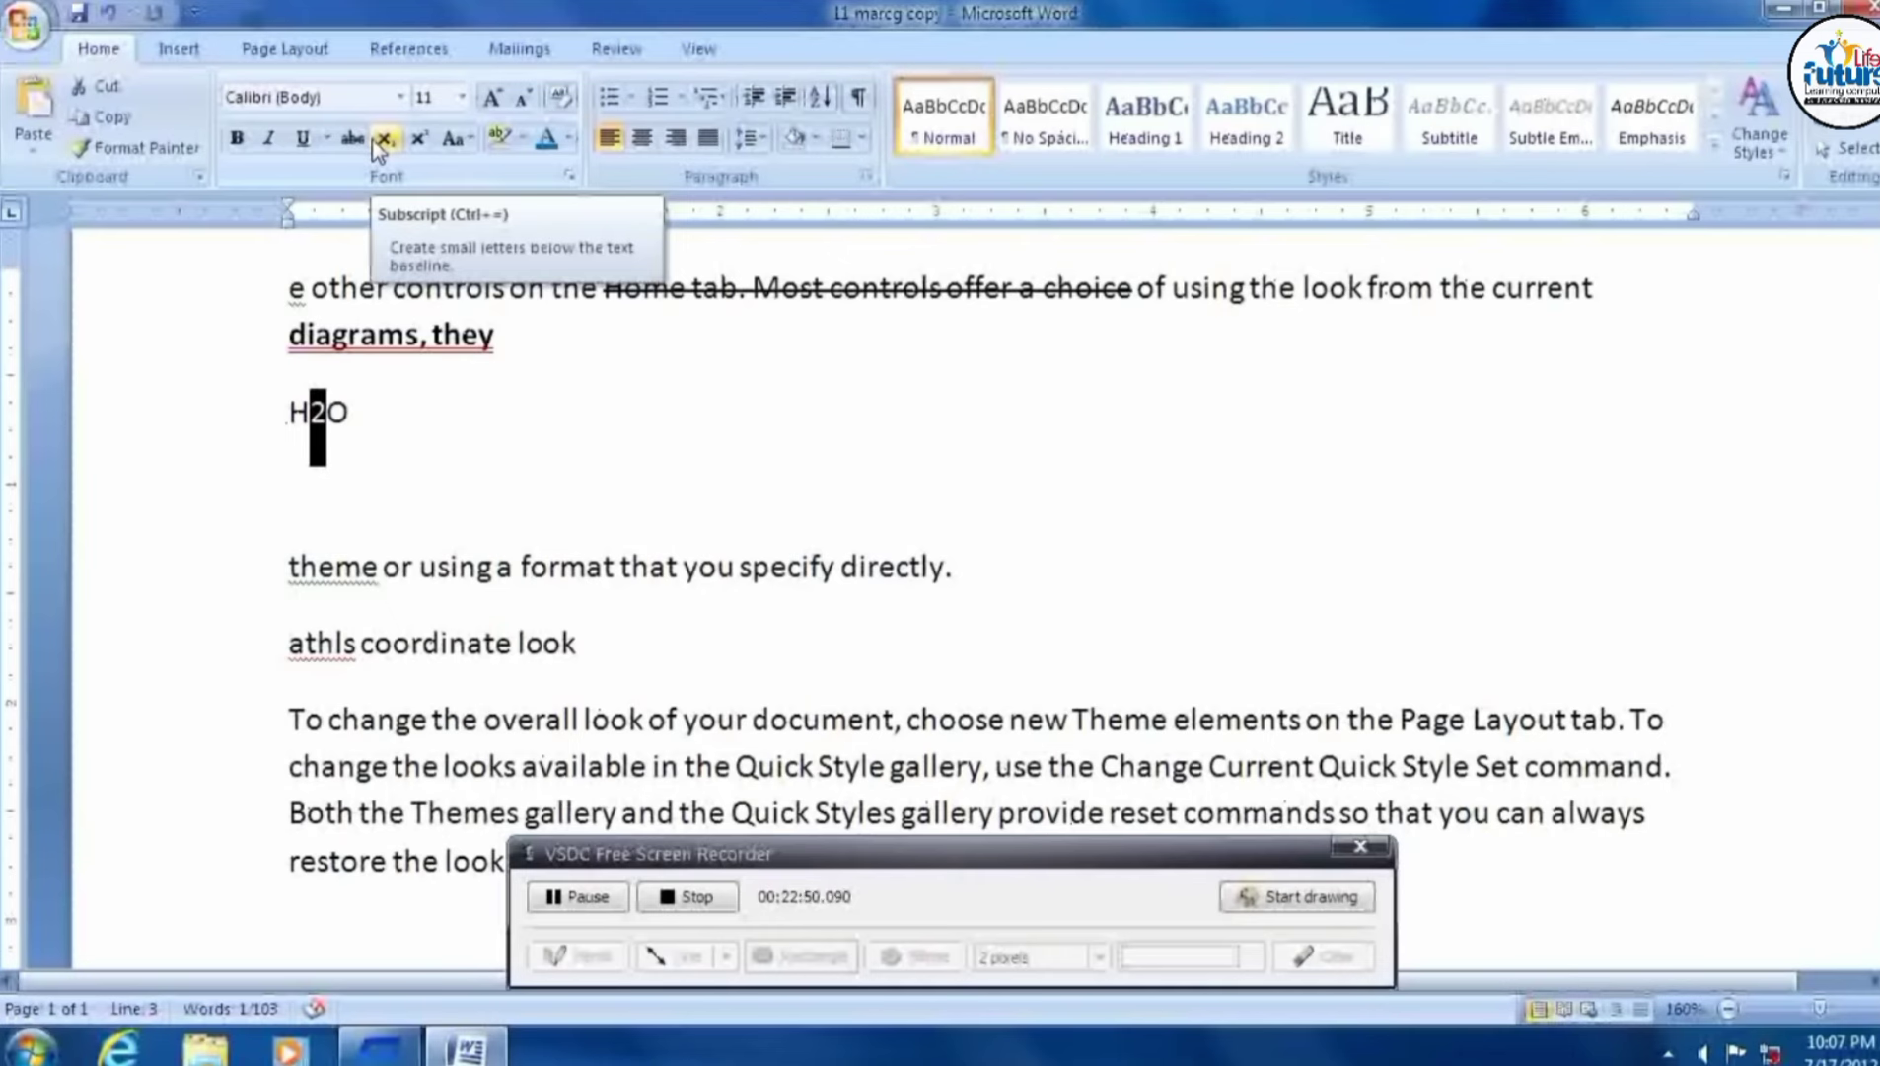
{"action": "left_click", "coordinate": [376, 147]}
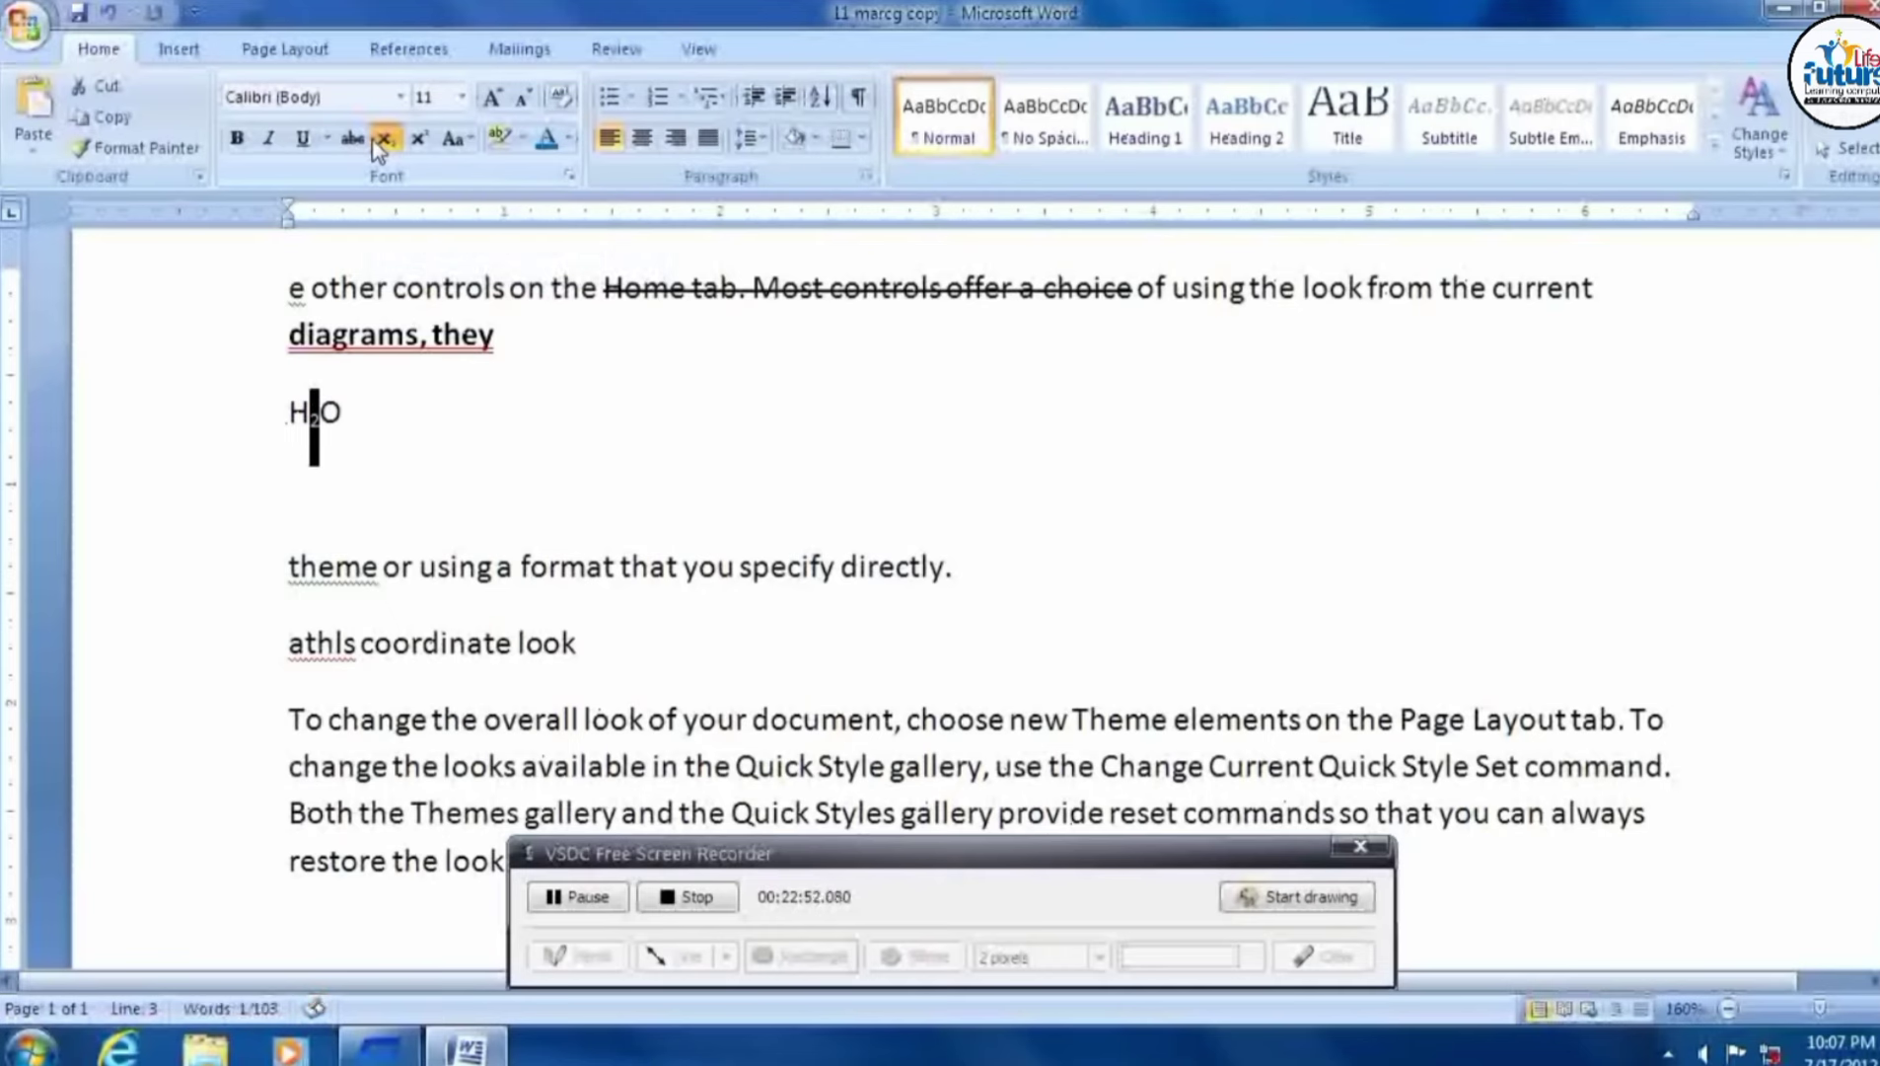
Add 12TH on the next line with TH formatted as superscript.
{"action": "key", "text": "End"}
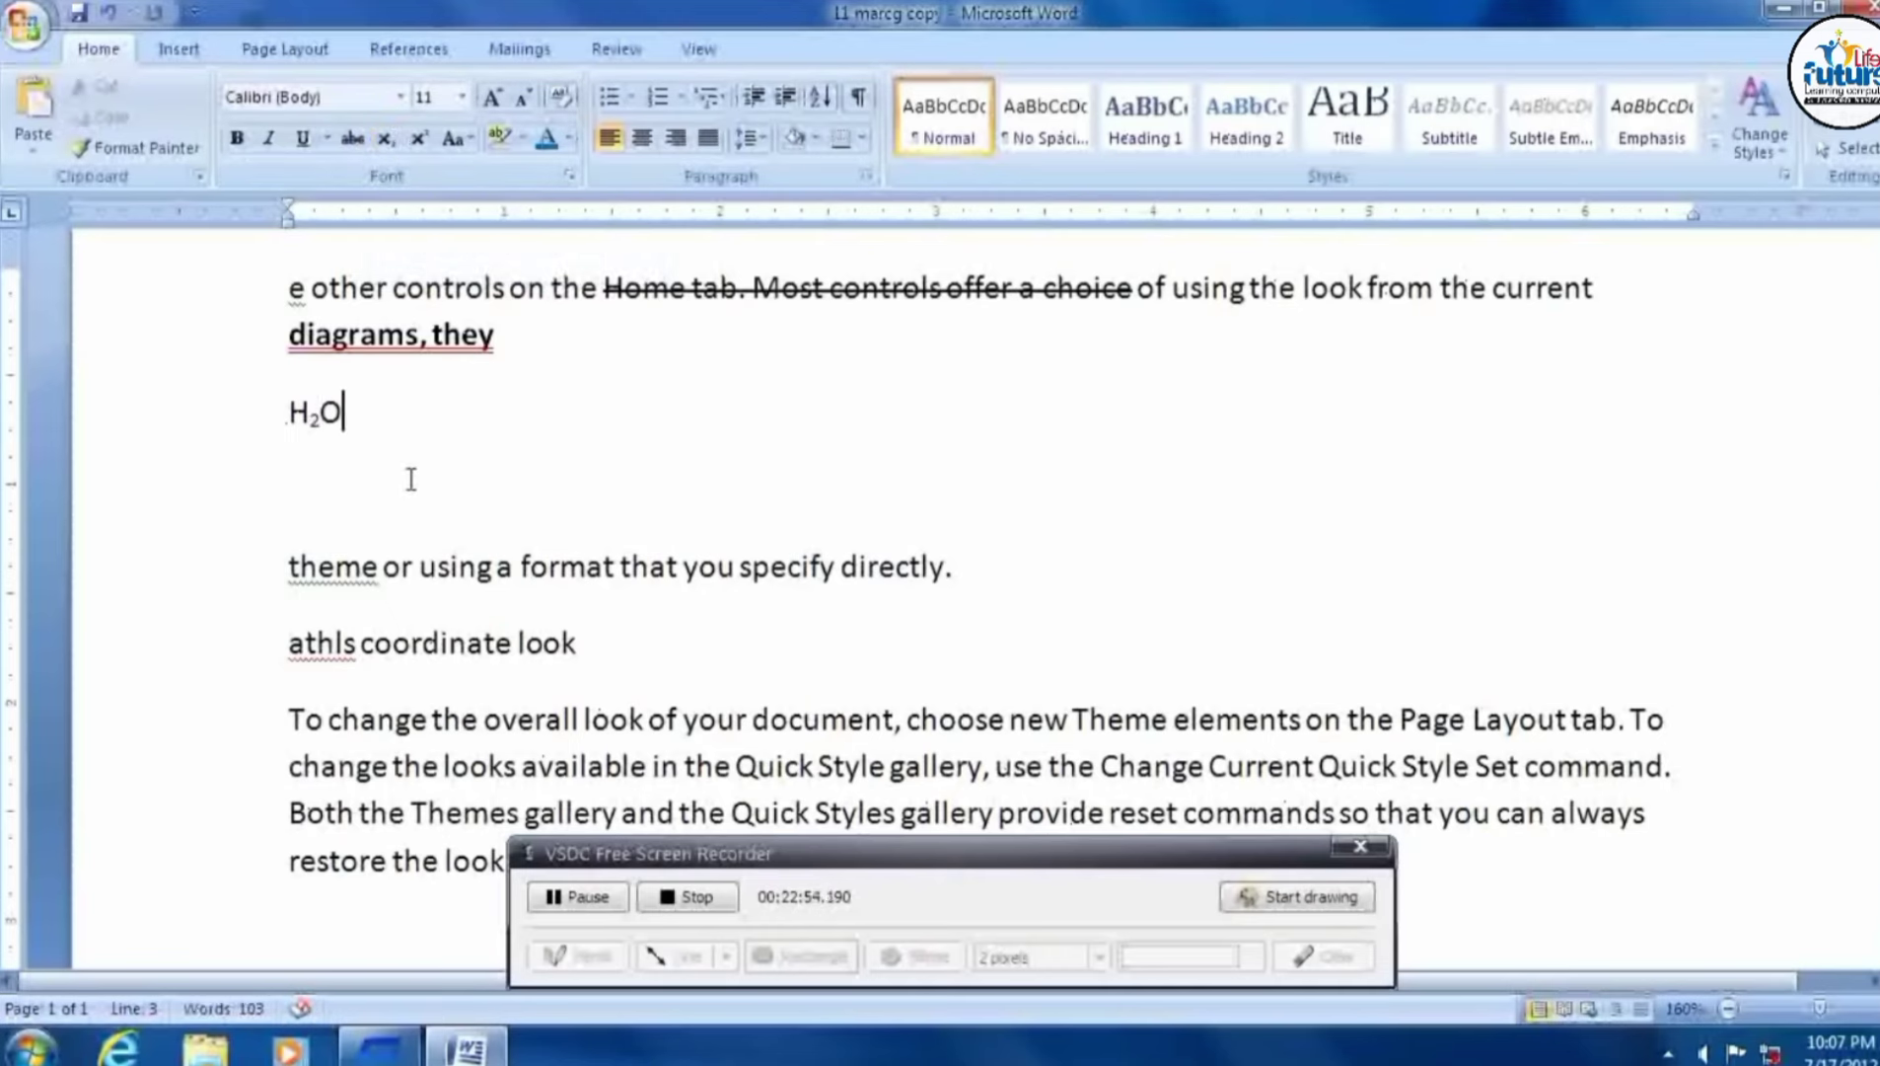
{"action": "key", "text": "Return"}
{"action": "key", "text": "Return"}
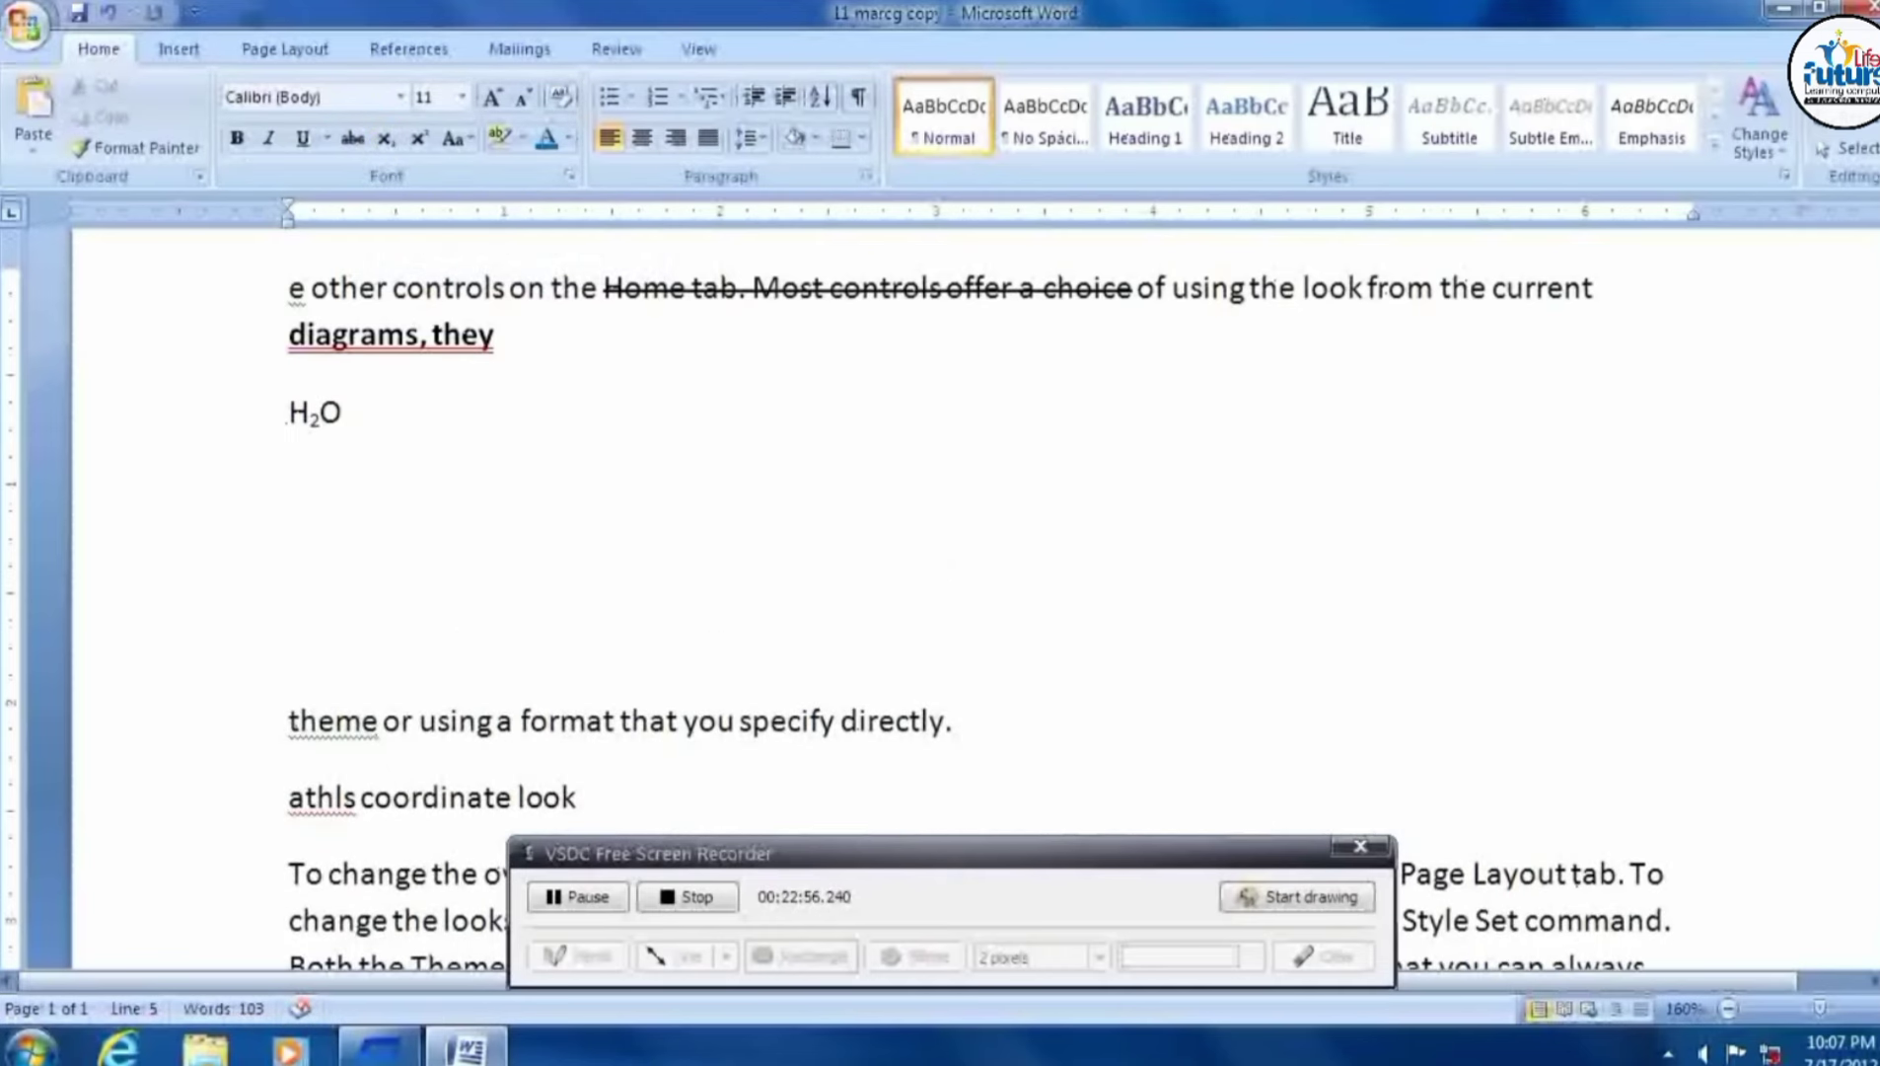
{"action": "type", "text": "12T"}
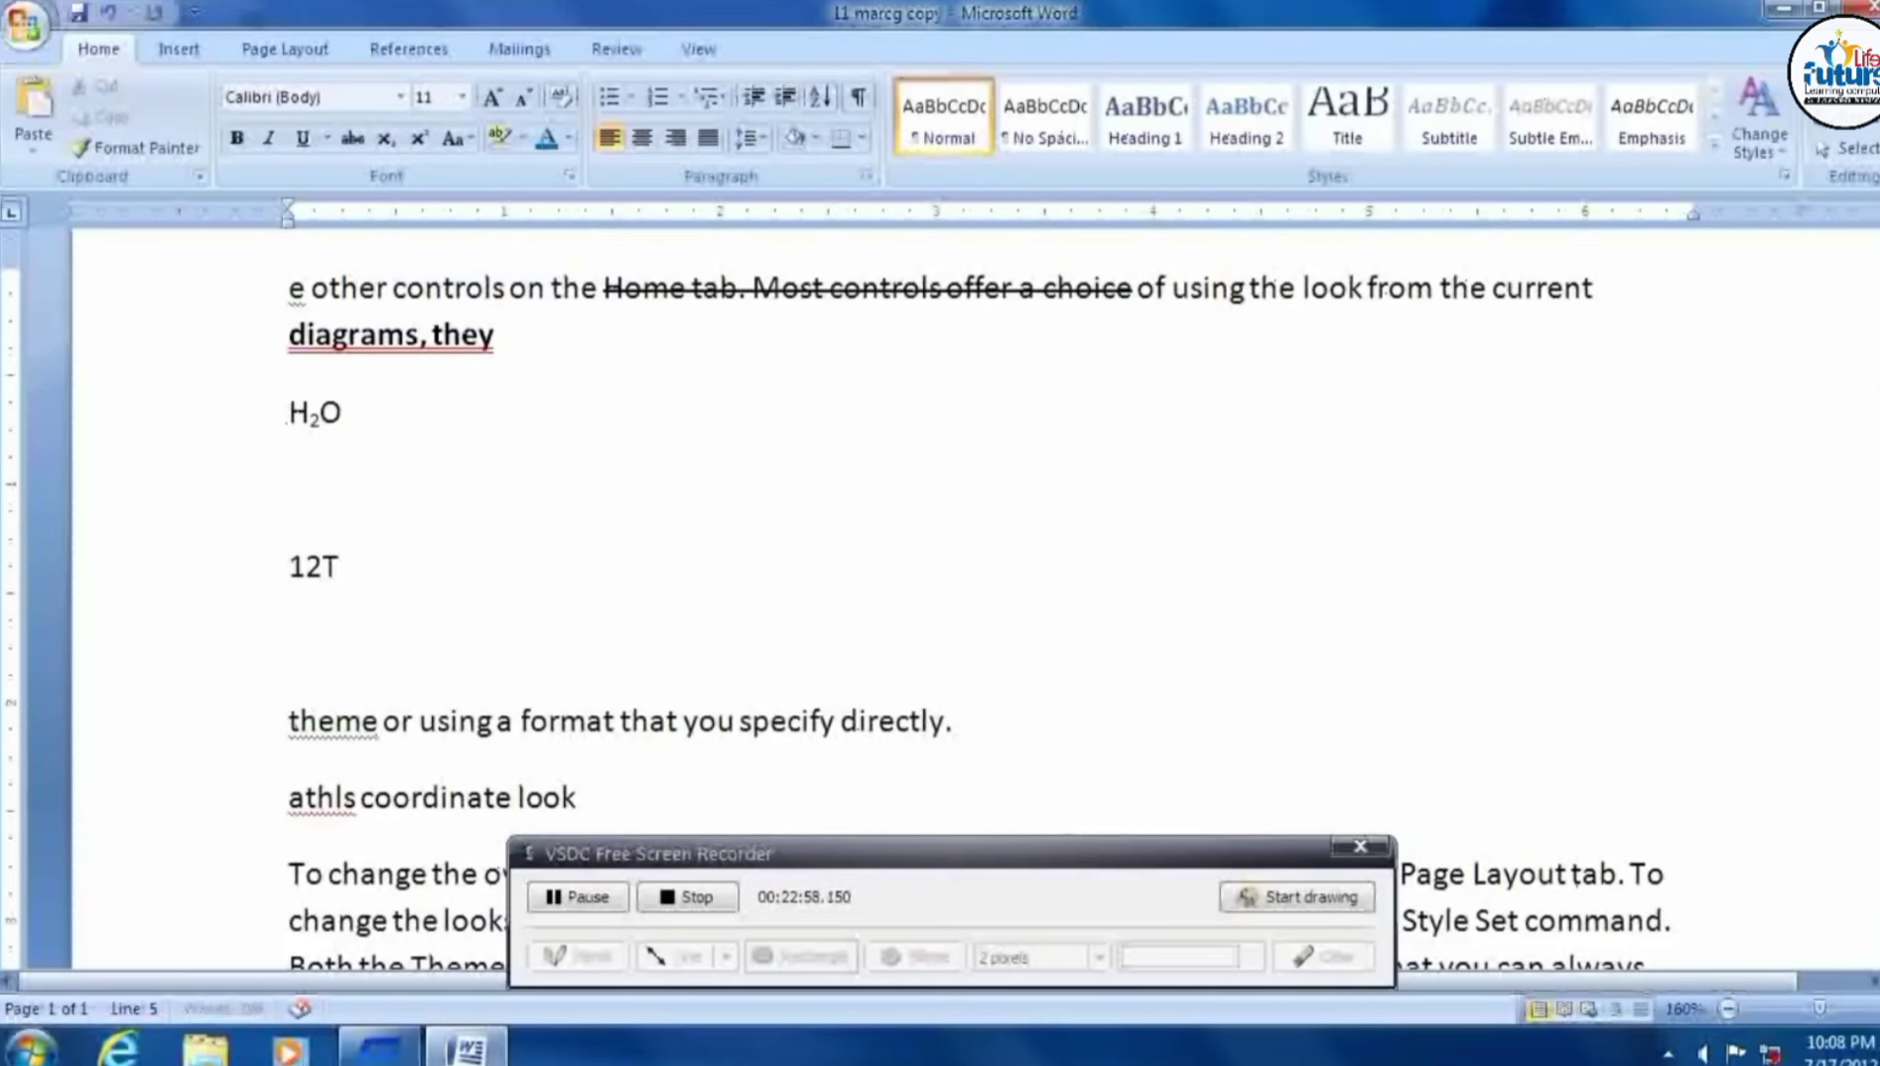
{"action": "type", "text": "H"}
{"action": "left_click_drag", "start_coordinate": [362, 569], "coordinate": [340, 576]}
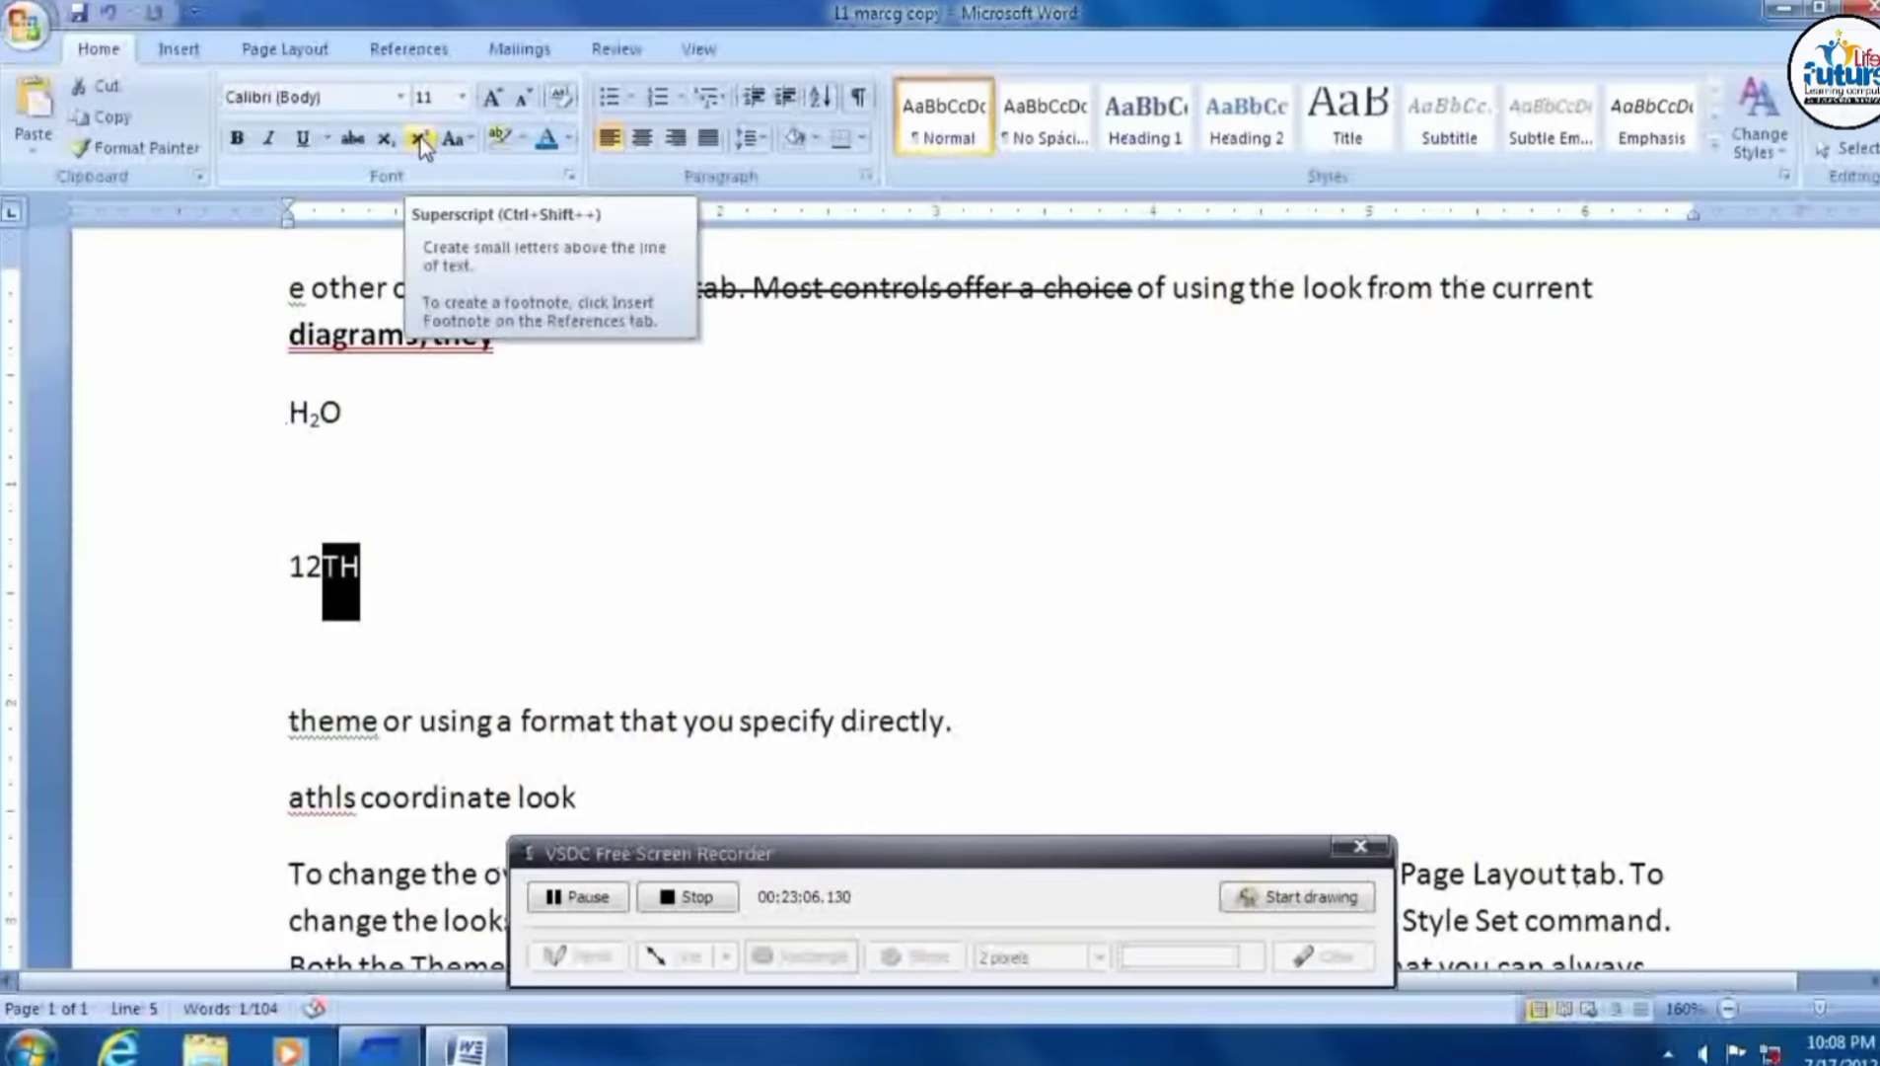
{"action": "left_click", "coordinate": [422, 143]}
{"action": "left_click", "coordinate": [419, 629]}
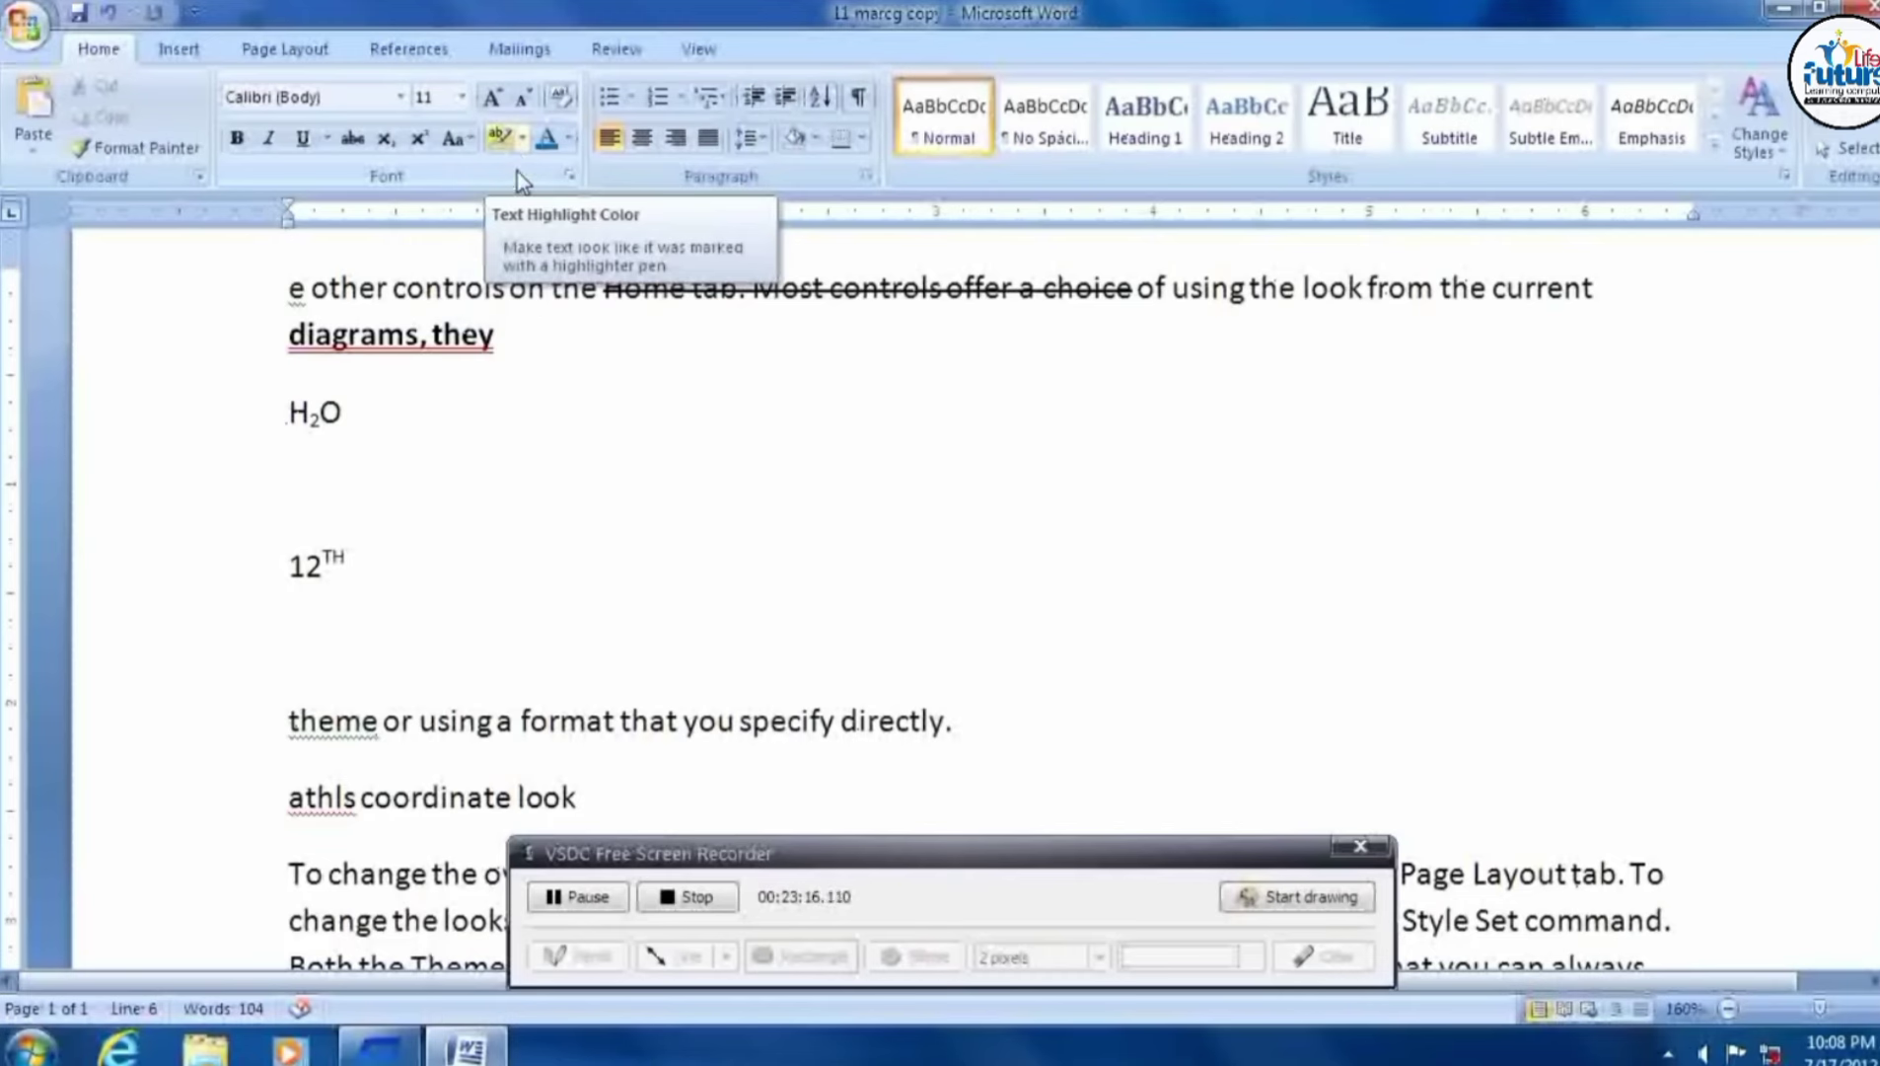
Highlight the text from 'controls on the' through 'diagrams, they' in yellow.
{"action": "scroll", "coordinate": [532, 305], "scroll_direction": "up", "scroll_amount": 3}
{"action": "left_click_drag", "start_coordinate": [446, 398], "coordinate": [1108, 431]}
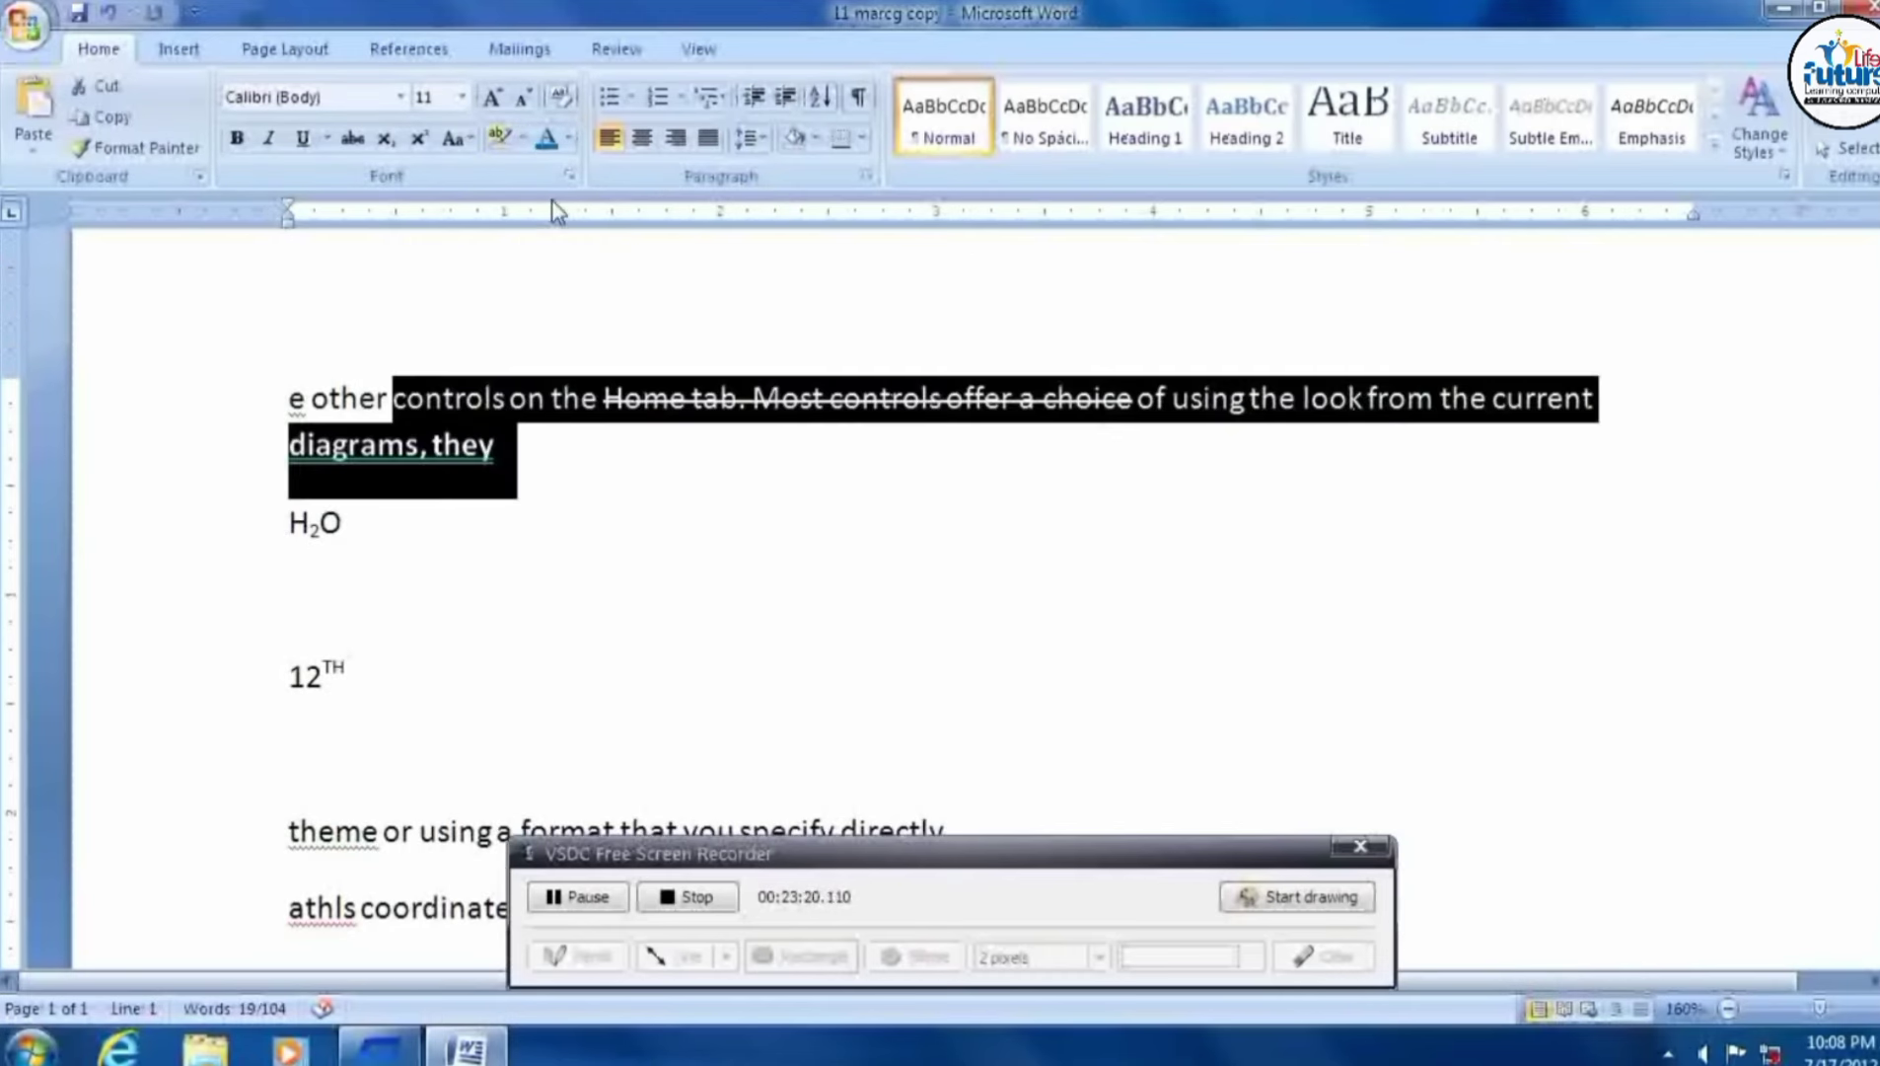
{"action": "left_click", "coordinate": [519, 138]}
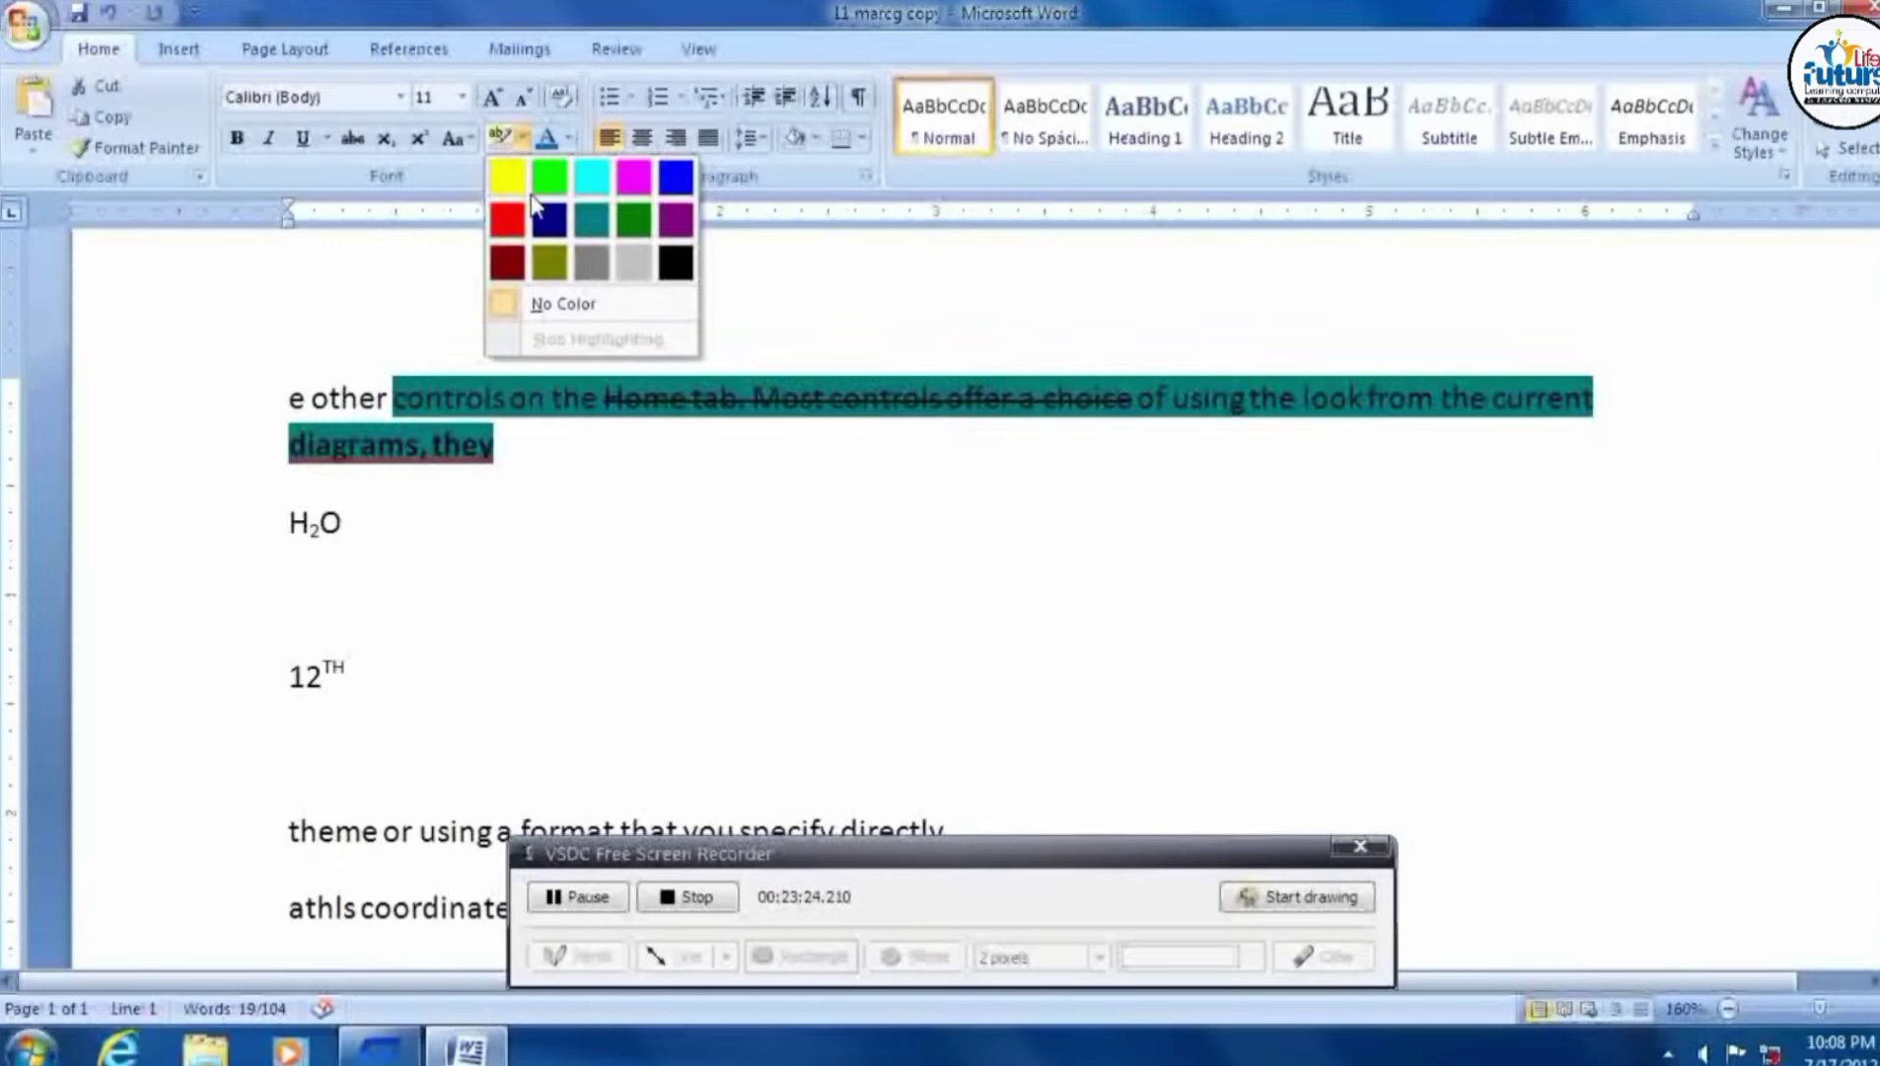
{"action": "left_click", "coordinate": [507, 178]}
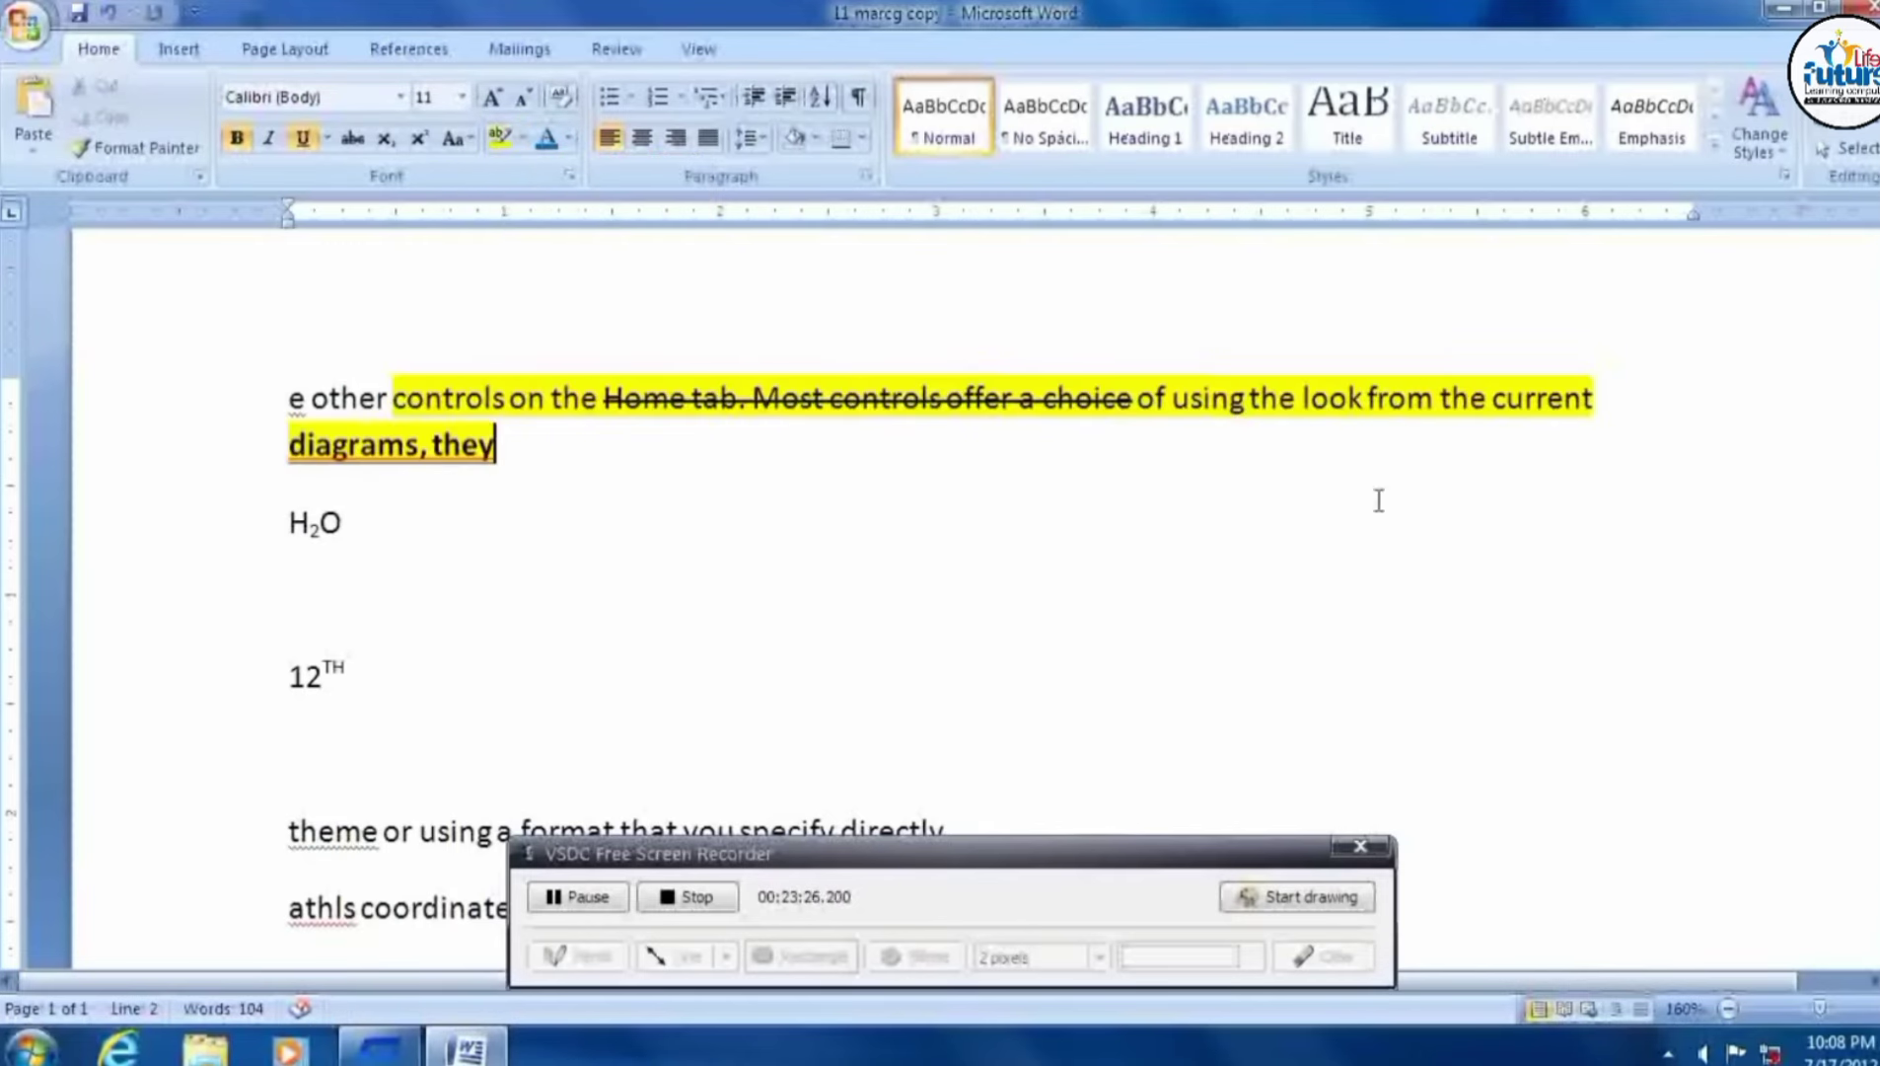
Remove the highlight from the struck-through phrase 'Home tab. Most controls offer a choice'.
{"action": "left_click_drag", "start_coordinate": [1147, 409], "coordinate": [636, 405]}
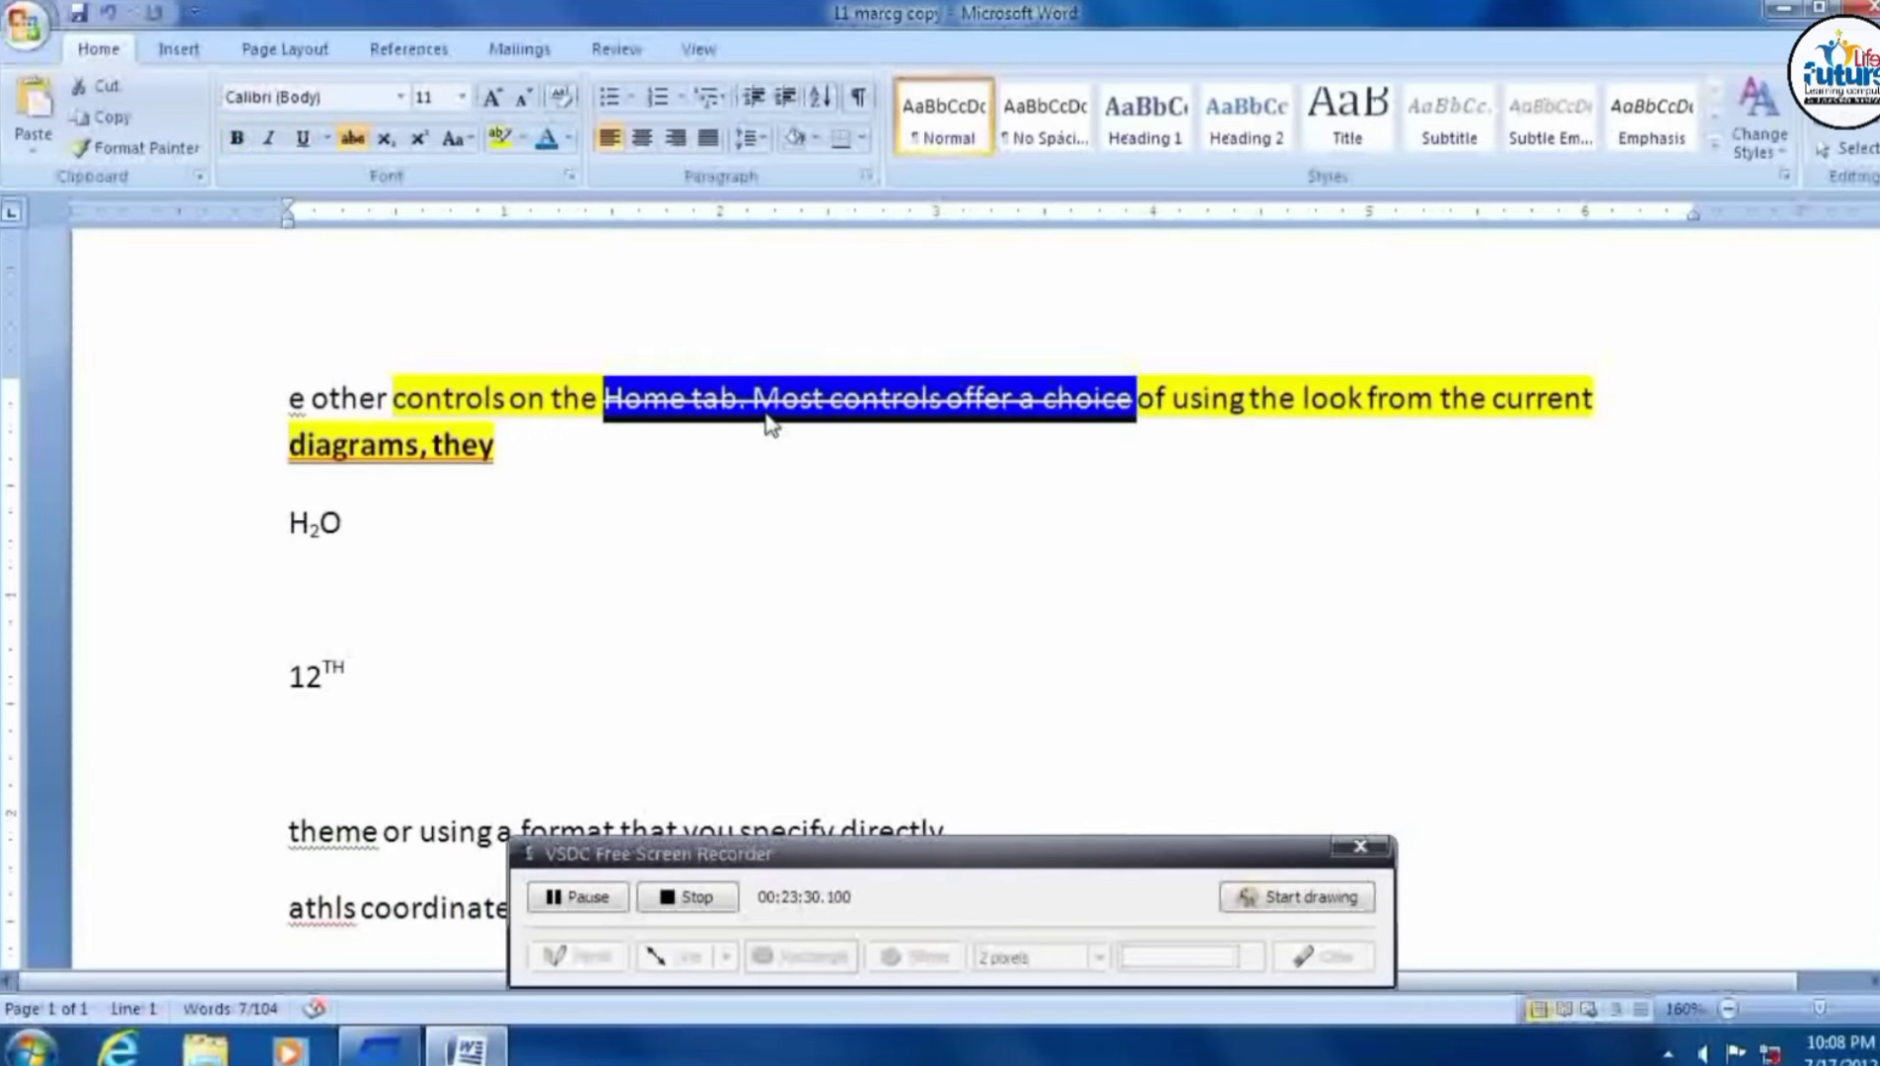
{"action": "left_click", "coordinate": [521, 138]}
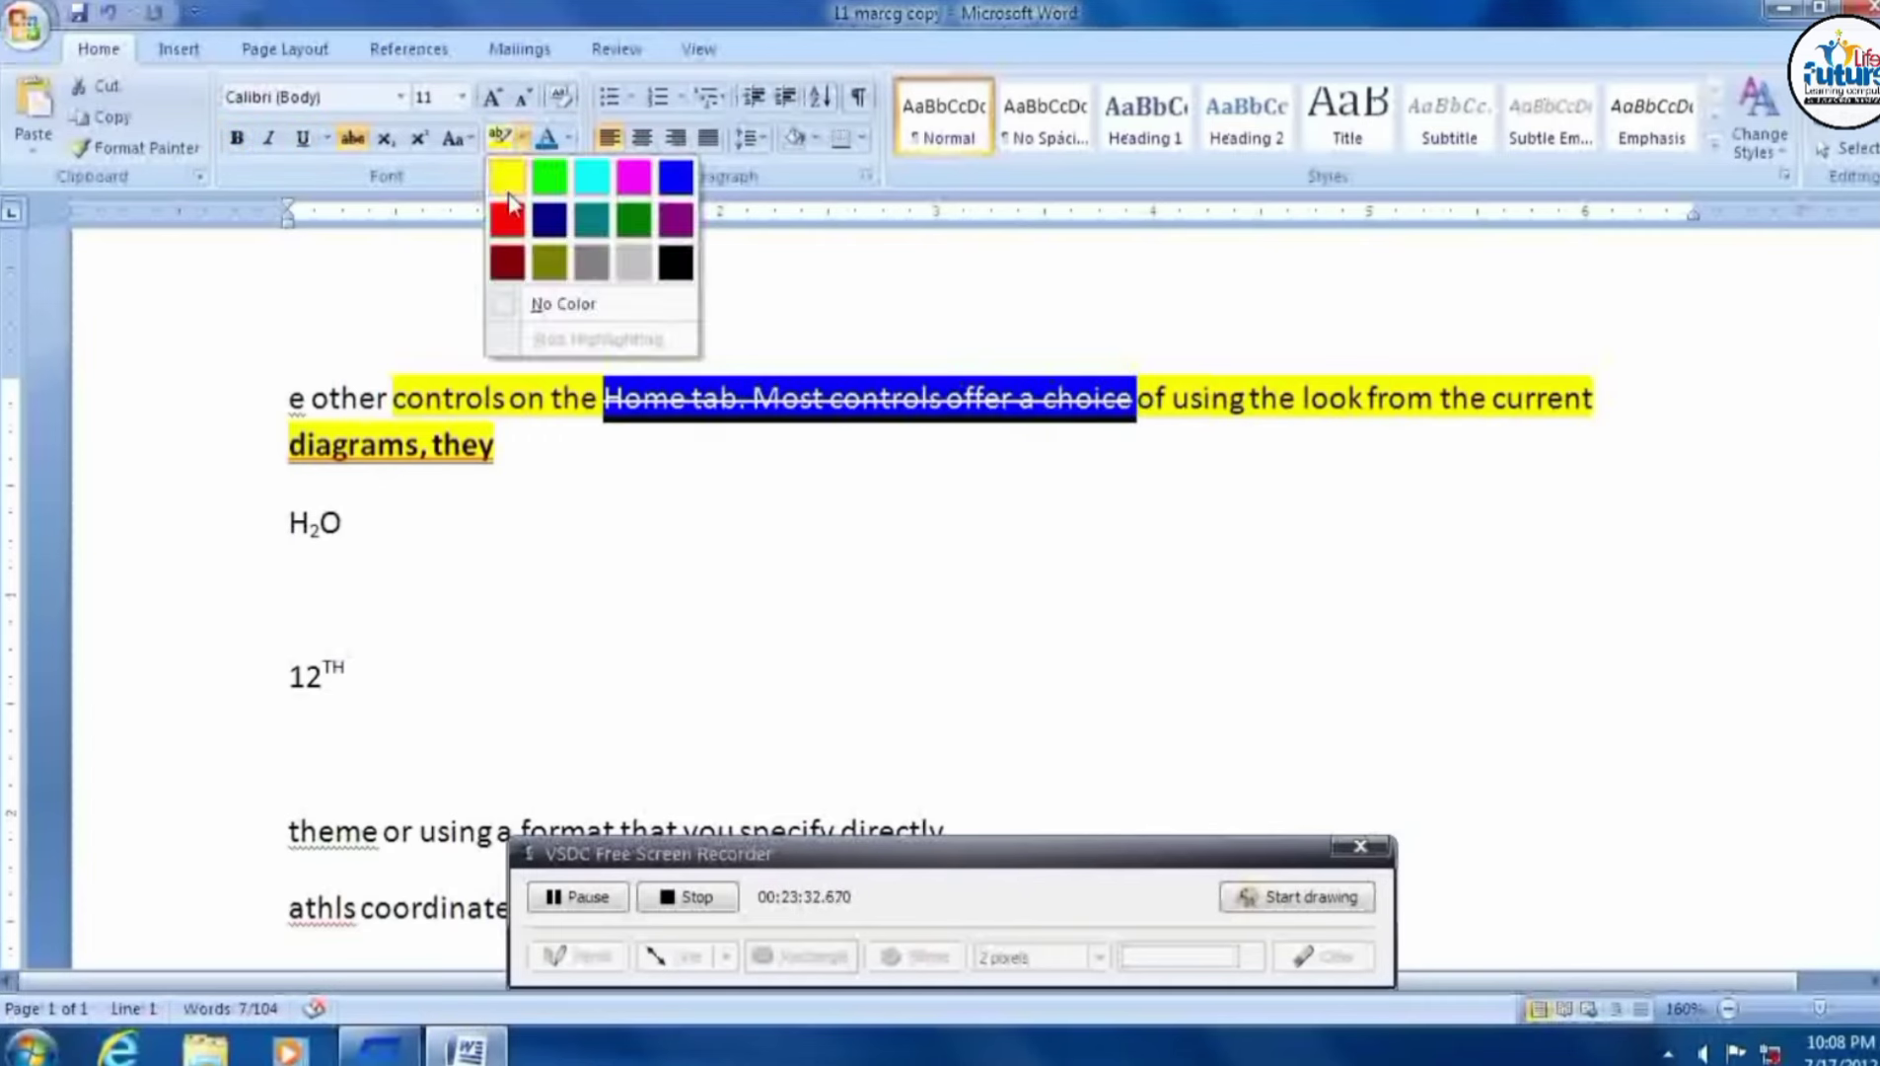
{"action": "left_click", "coordinate": [603, 303]}
{"action": "left_click", "coordinate": [600, 293]}
{"action": "left_click", "coordinate": [699, 506]}
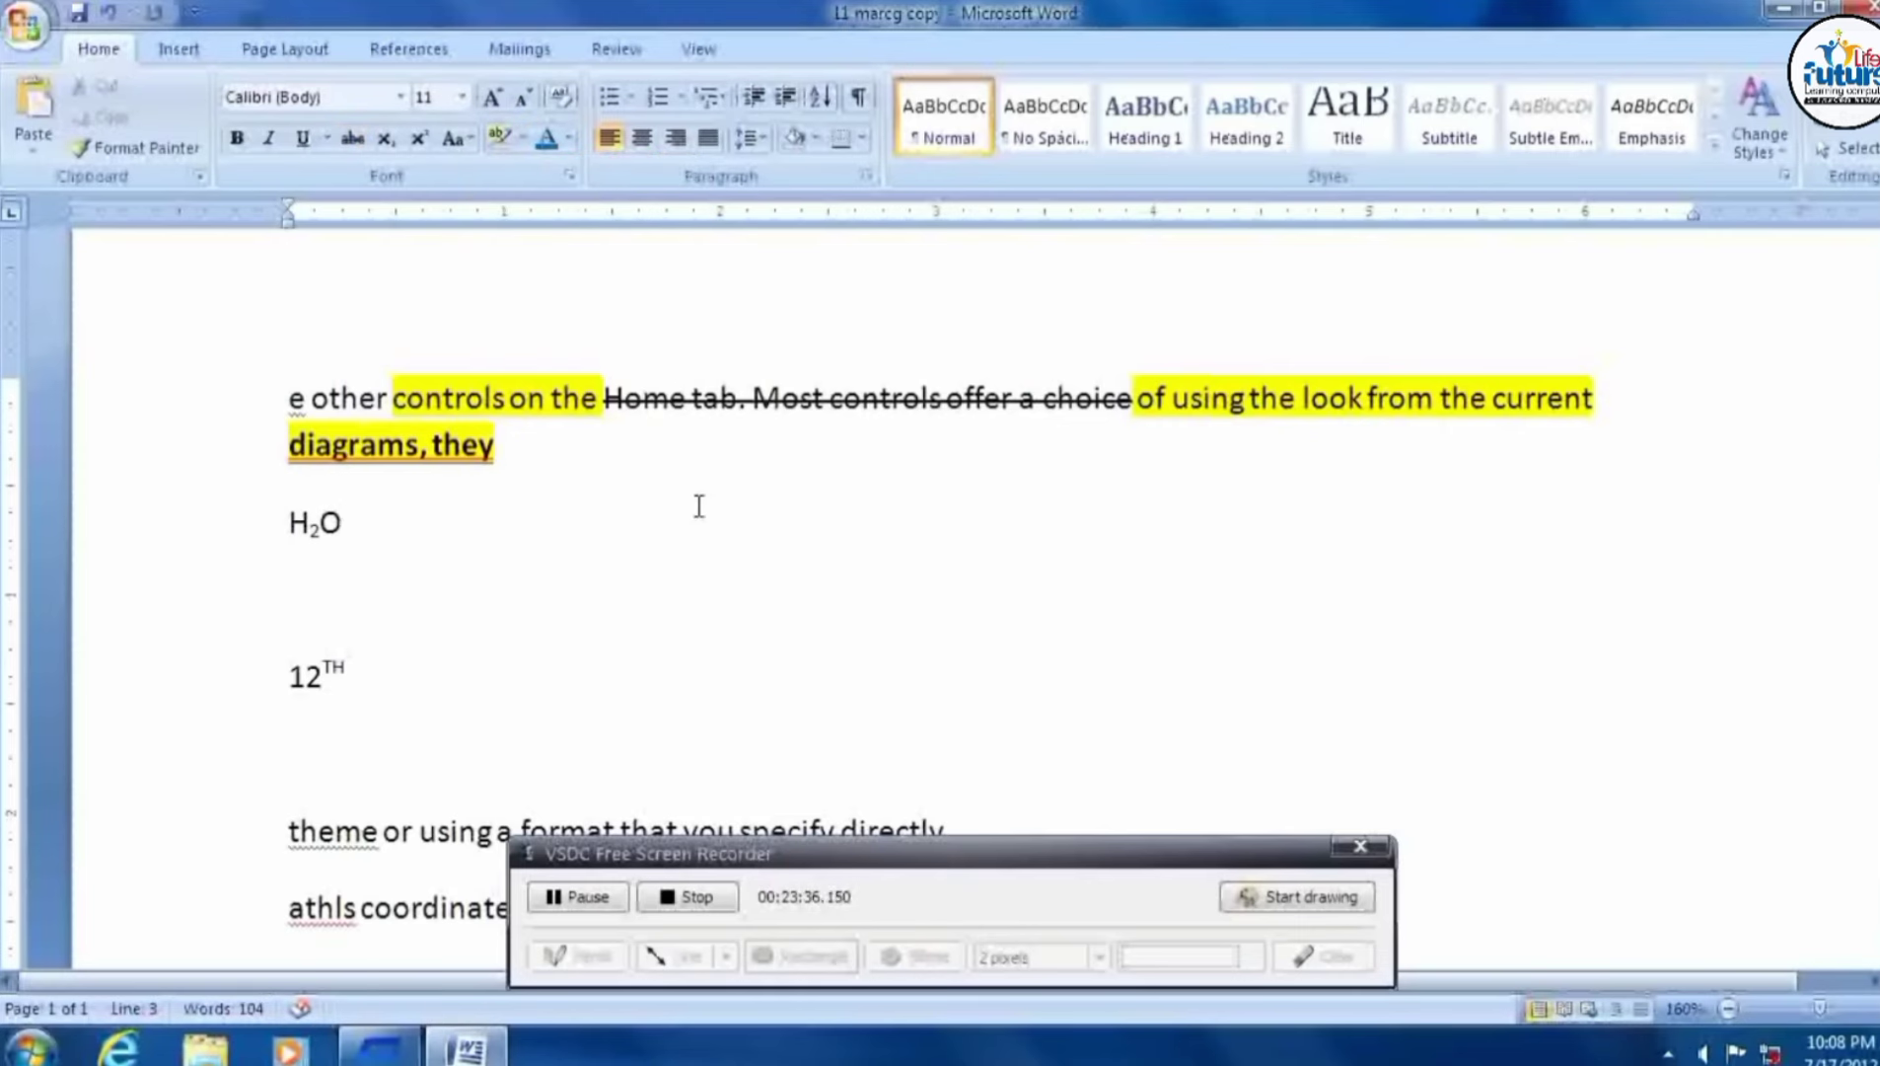
{"action": "scroll", "coordinate": [698, 506], "scroll_direction": "down", "scroll_amount": 3}
{"action": "scroll", "coordinate": [699, 506], "scroll_direction": "up", "scroll_amount": 4}
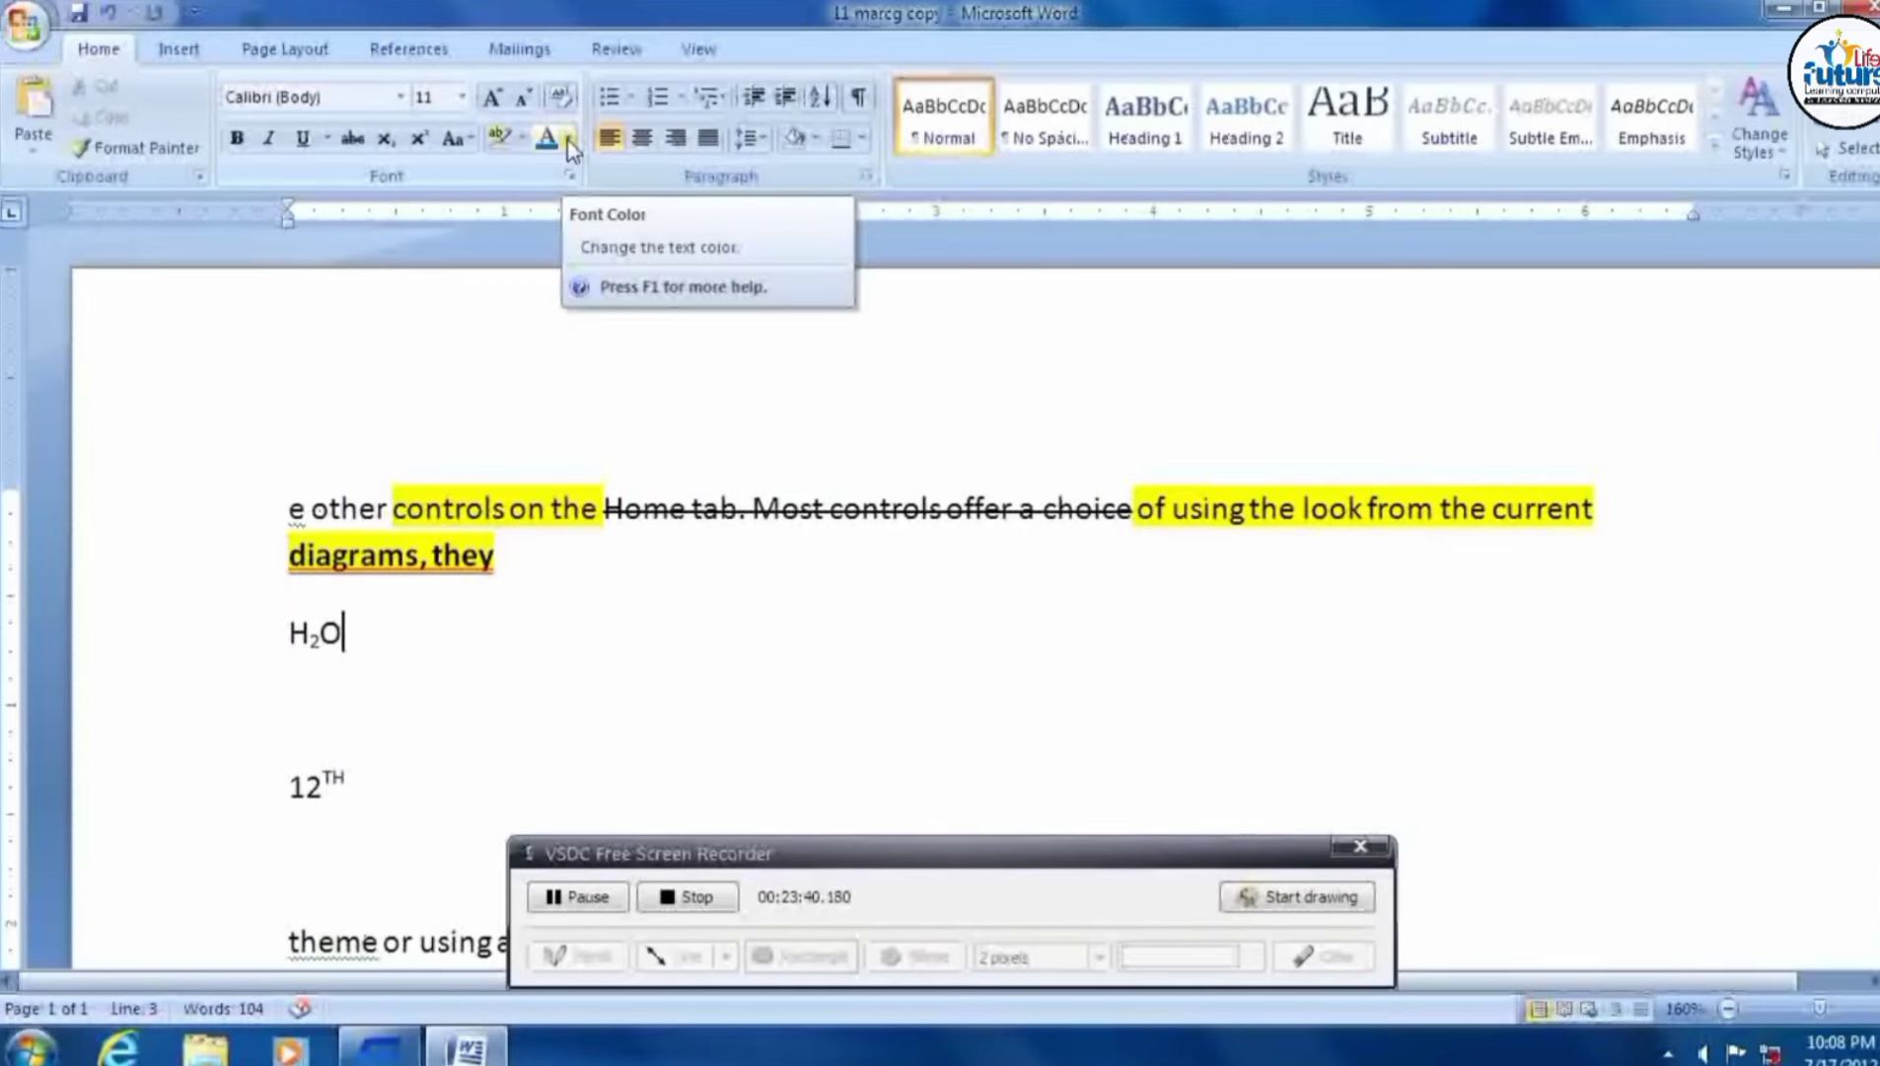
Color the start of the 'To change' paragraph red.
{"action": "scroll", "coordinate": [571, 148], "scroll_direction": "down", "scroll_amount": 3}
{"action": "scroll", "coordinate": [613, 544], "scroll_direction": "down", "scroll_amount": 2}
{"action": "scroll", "coordinate": [592, 545], "scroll_direction": "down", "scroll_amount": 3}
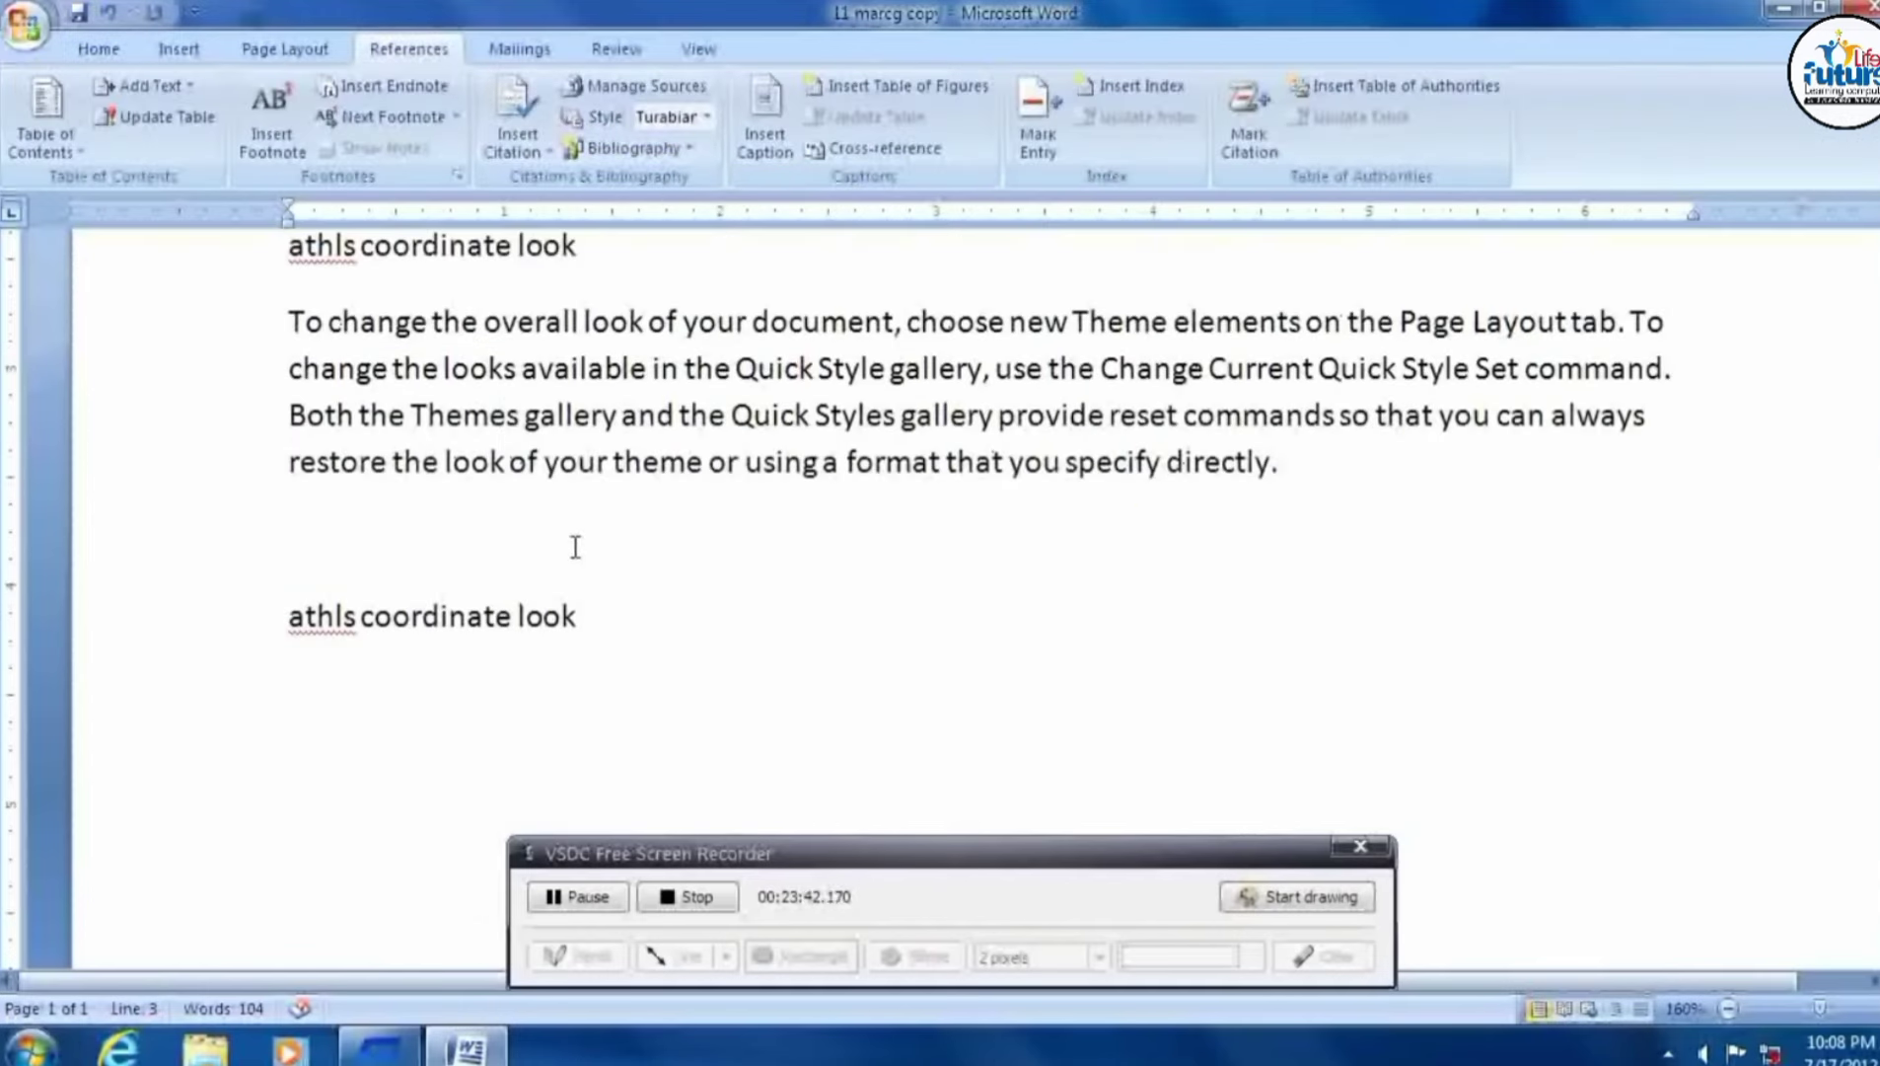
{"action": "left_click", "coordinate": [98, 48]}
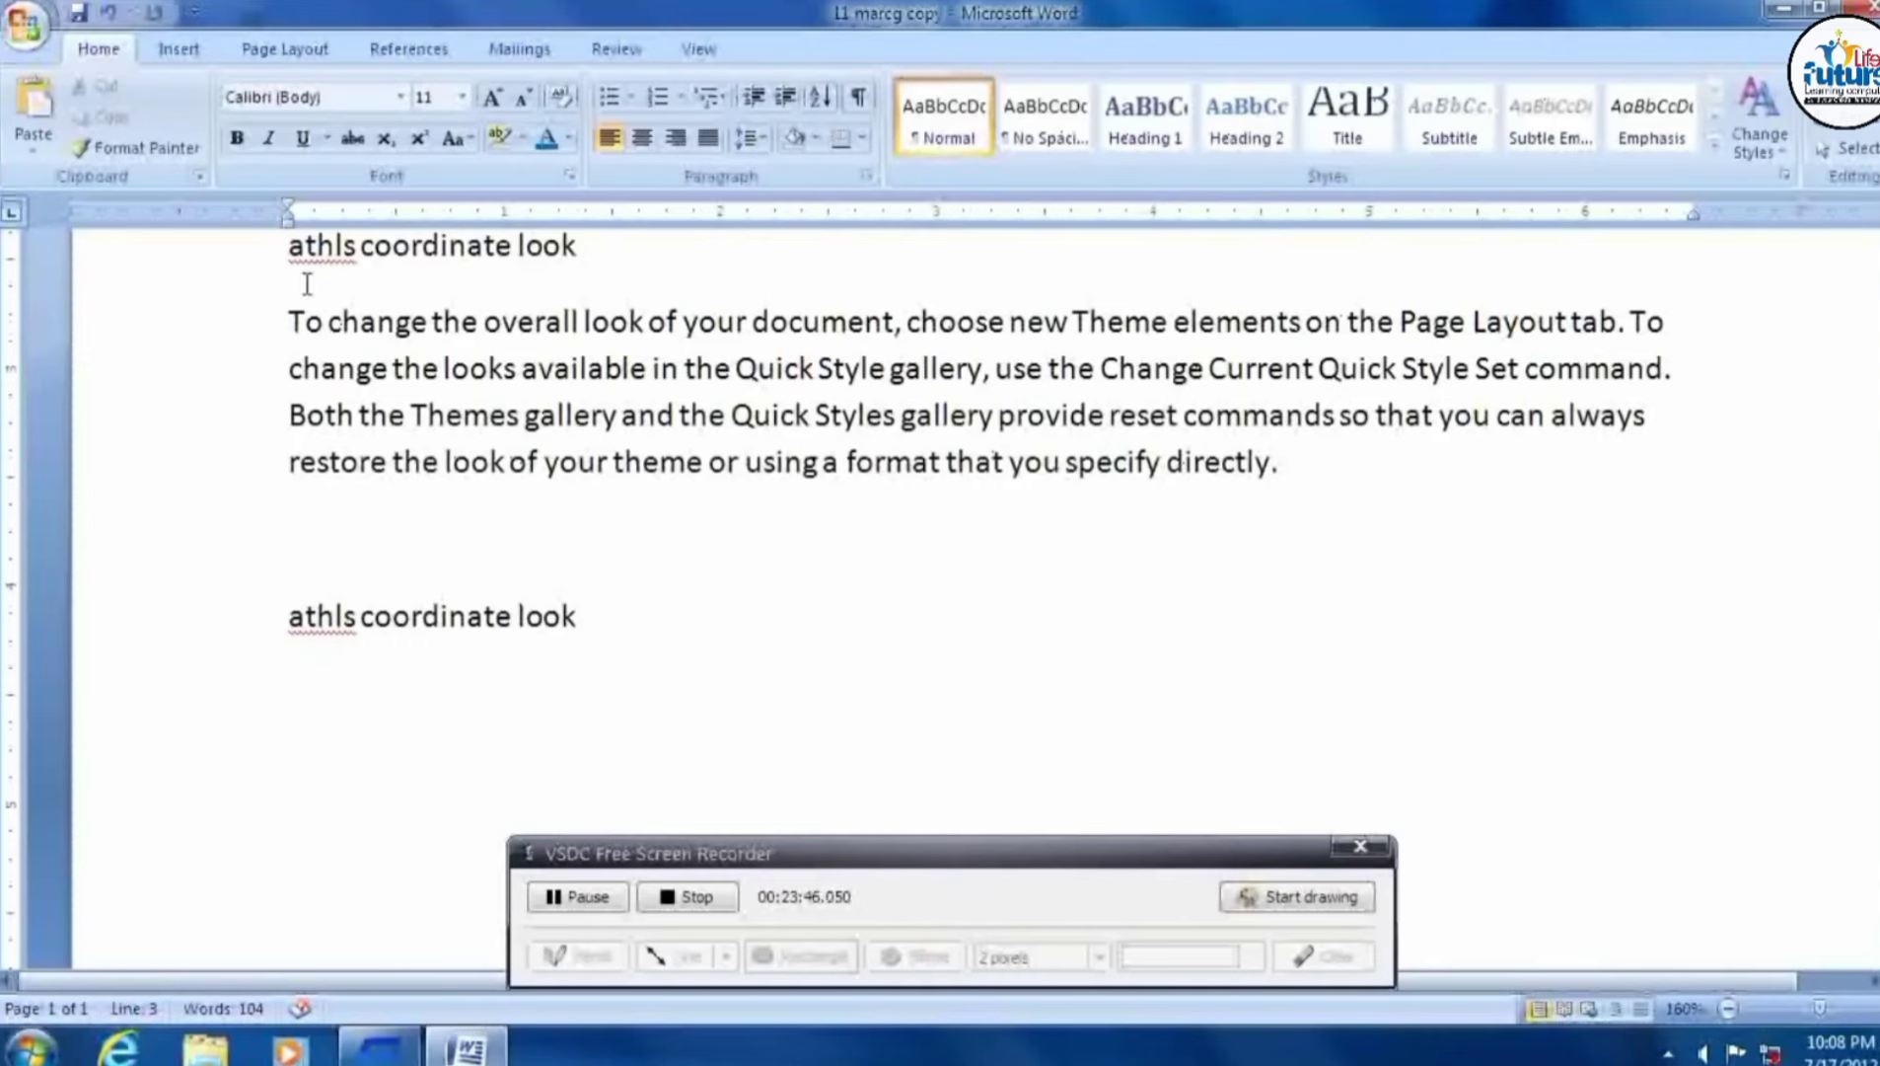
{"action": "left_click_drag", "start_coordinate": [288, 318], "coordinate": [1044, 390]}
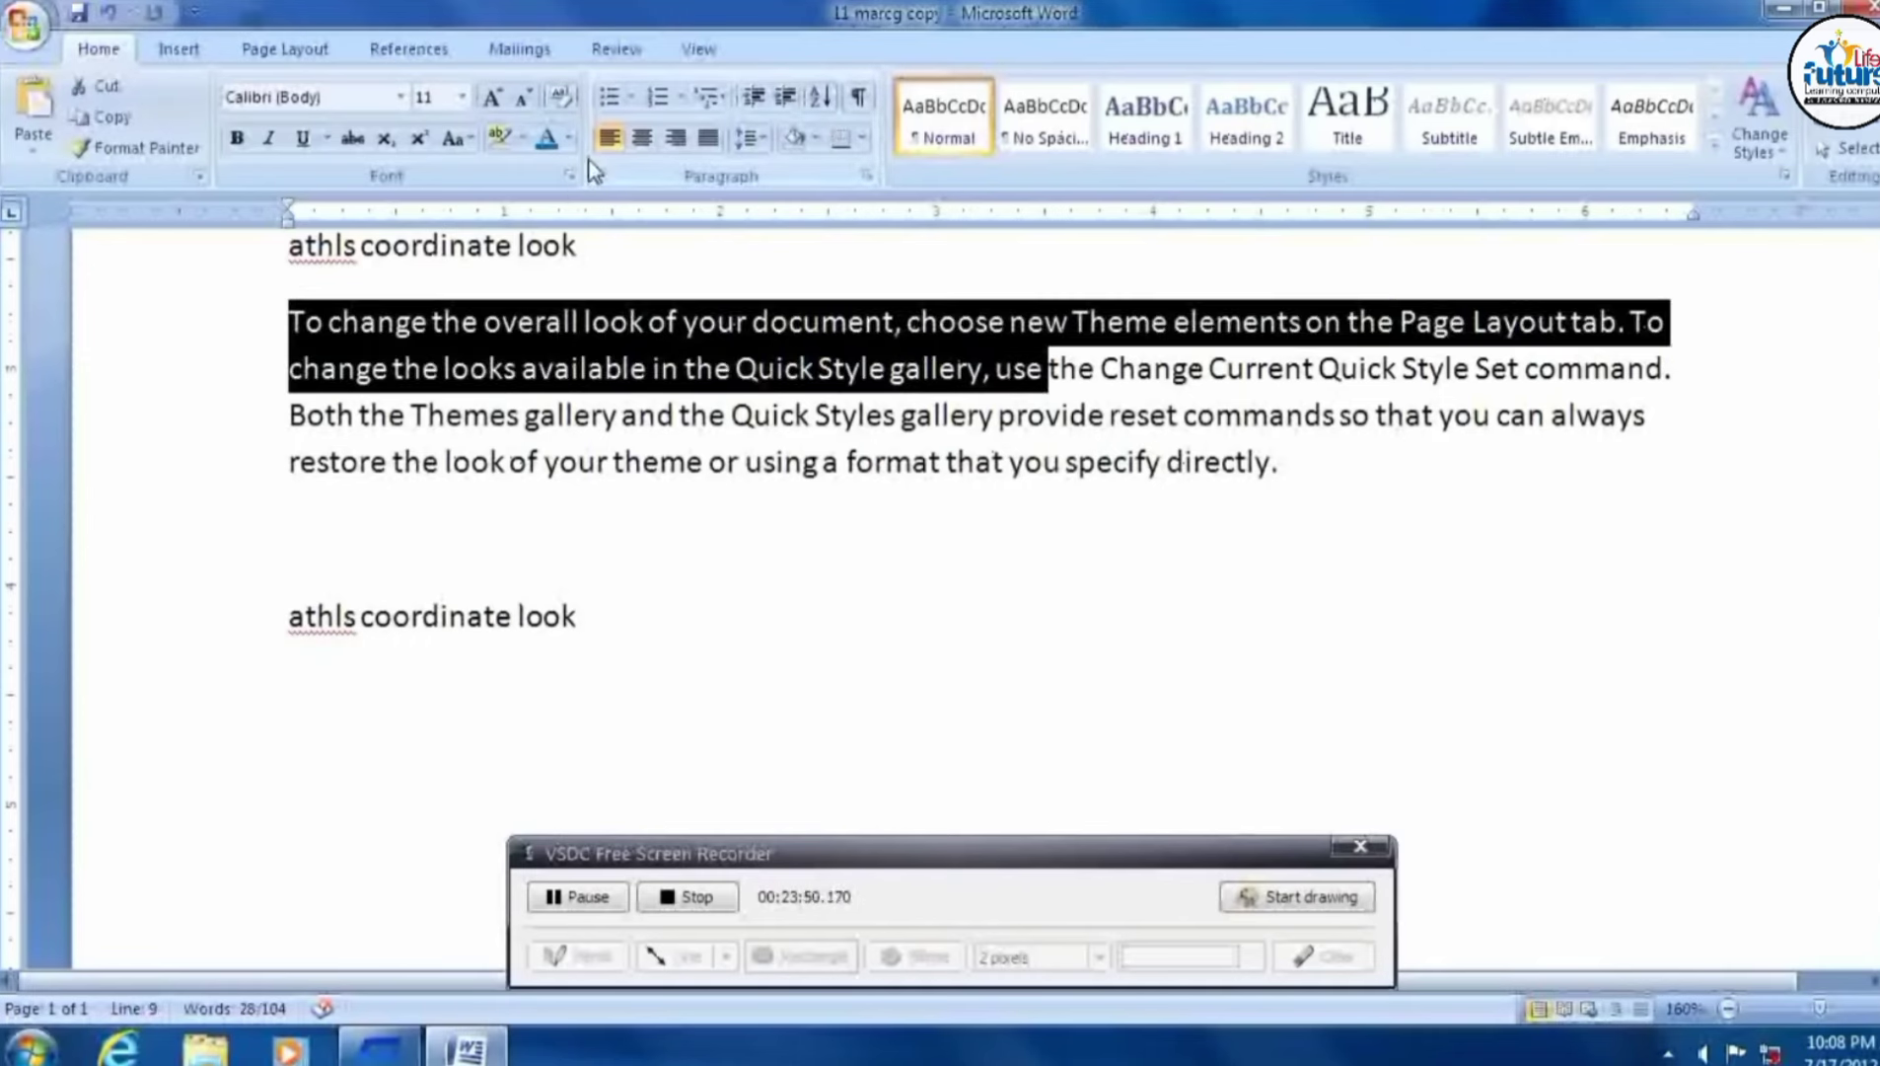
{"action": "left_click", "coordinate": [569, 137]}
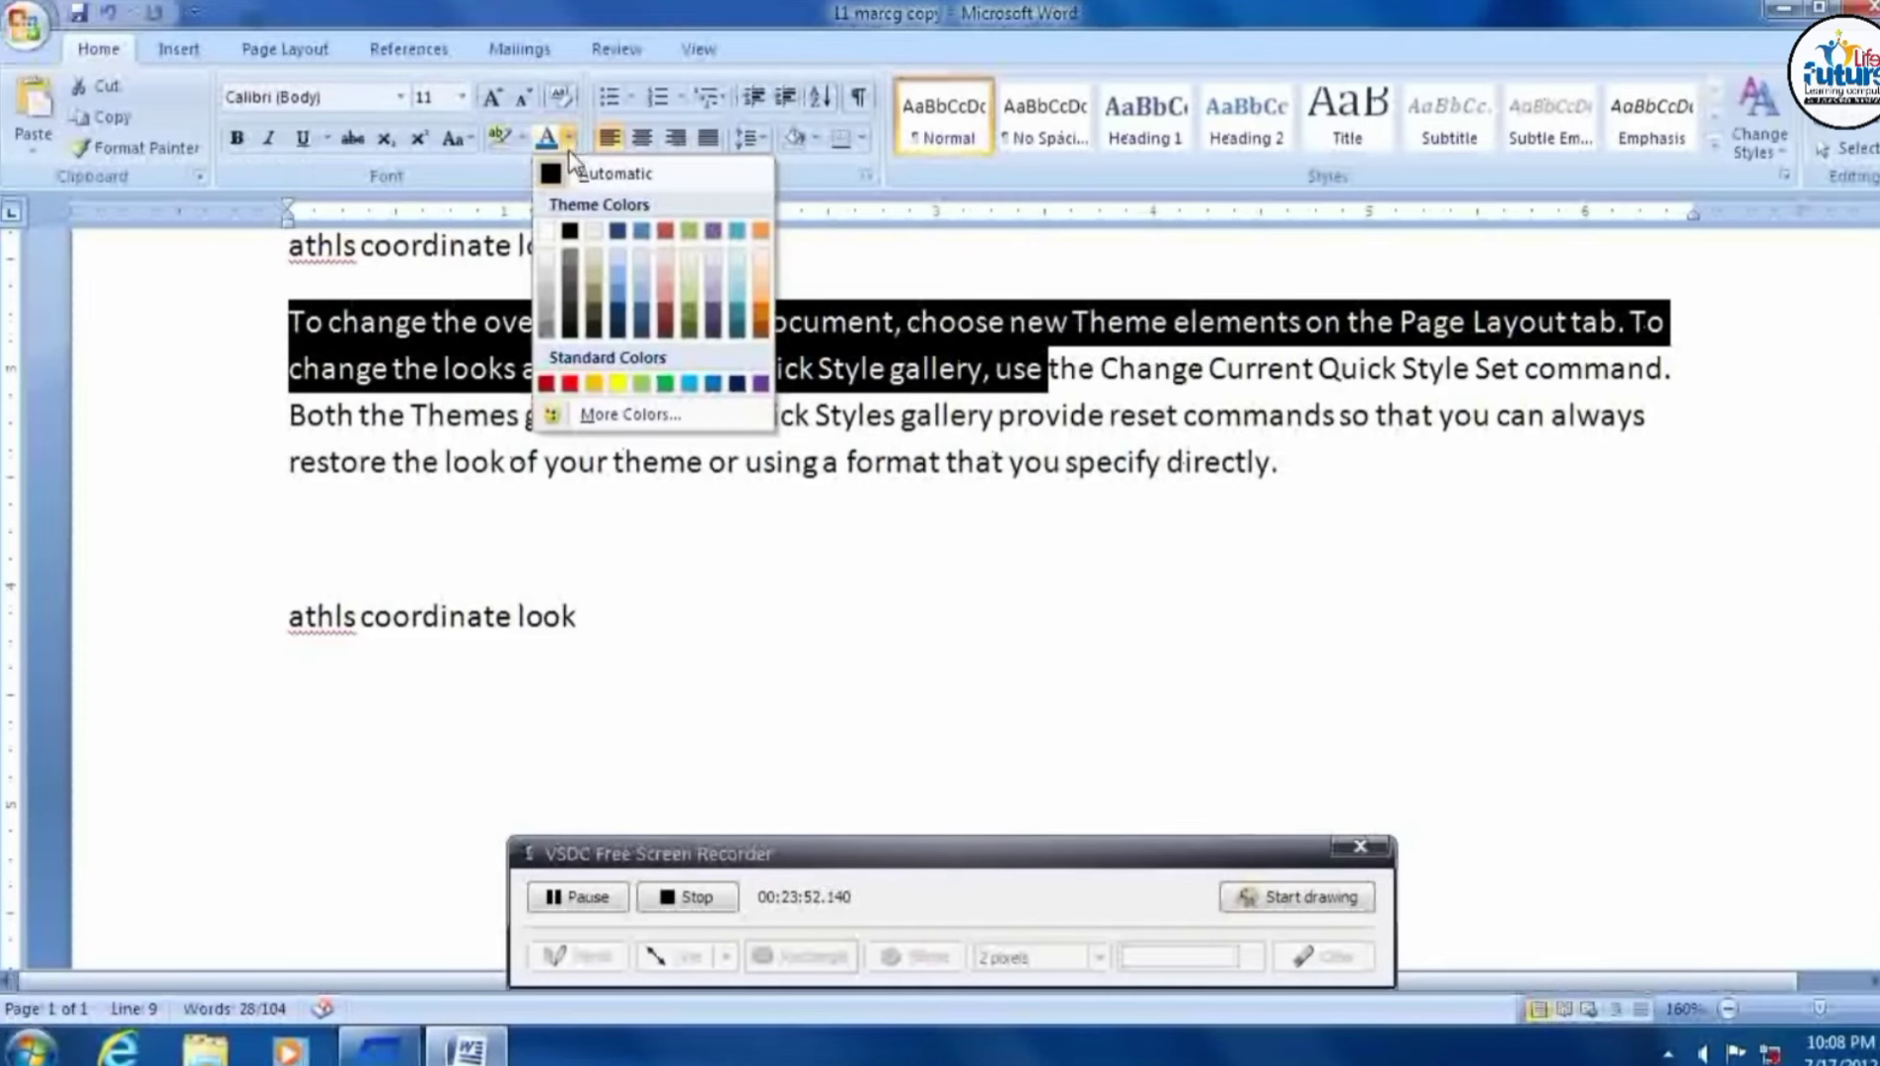
{"action": "left_click", "coordinate": [572, 384]}
{"action": "left_click", "coordinate": [589, 367]}
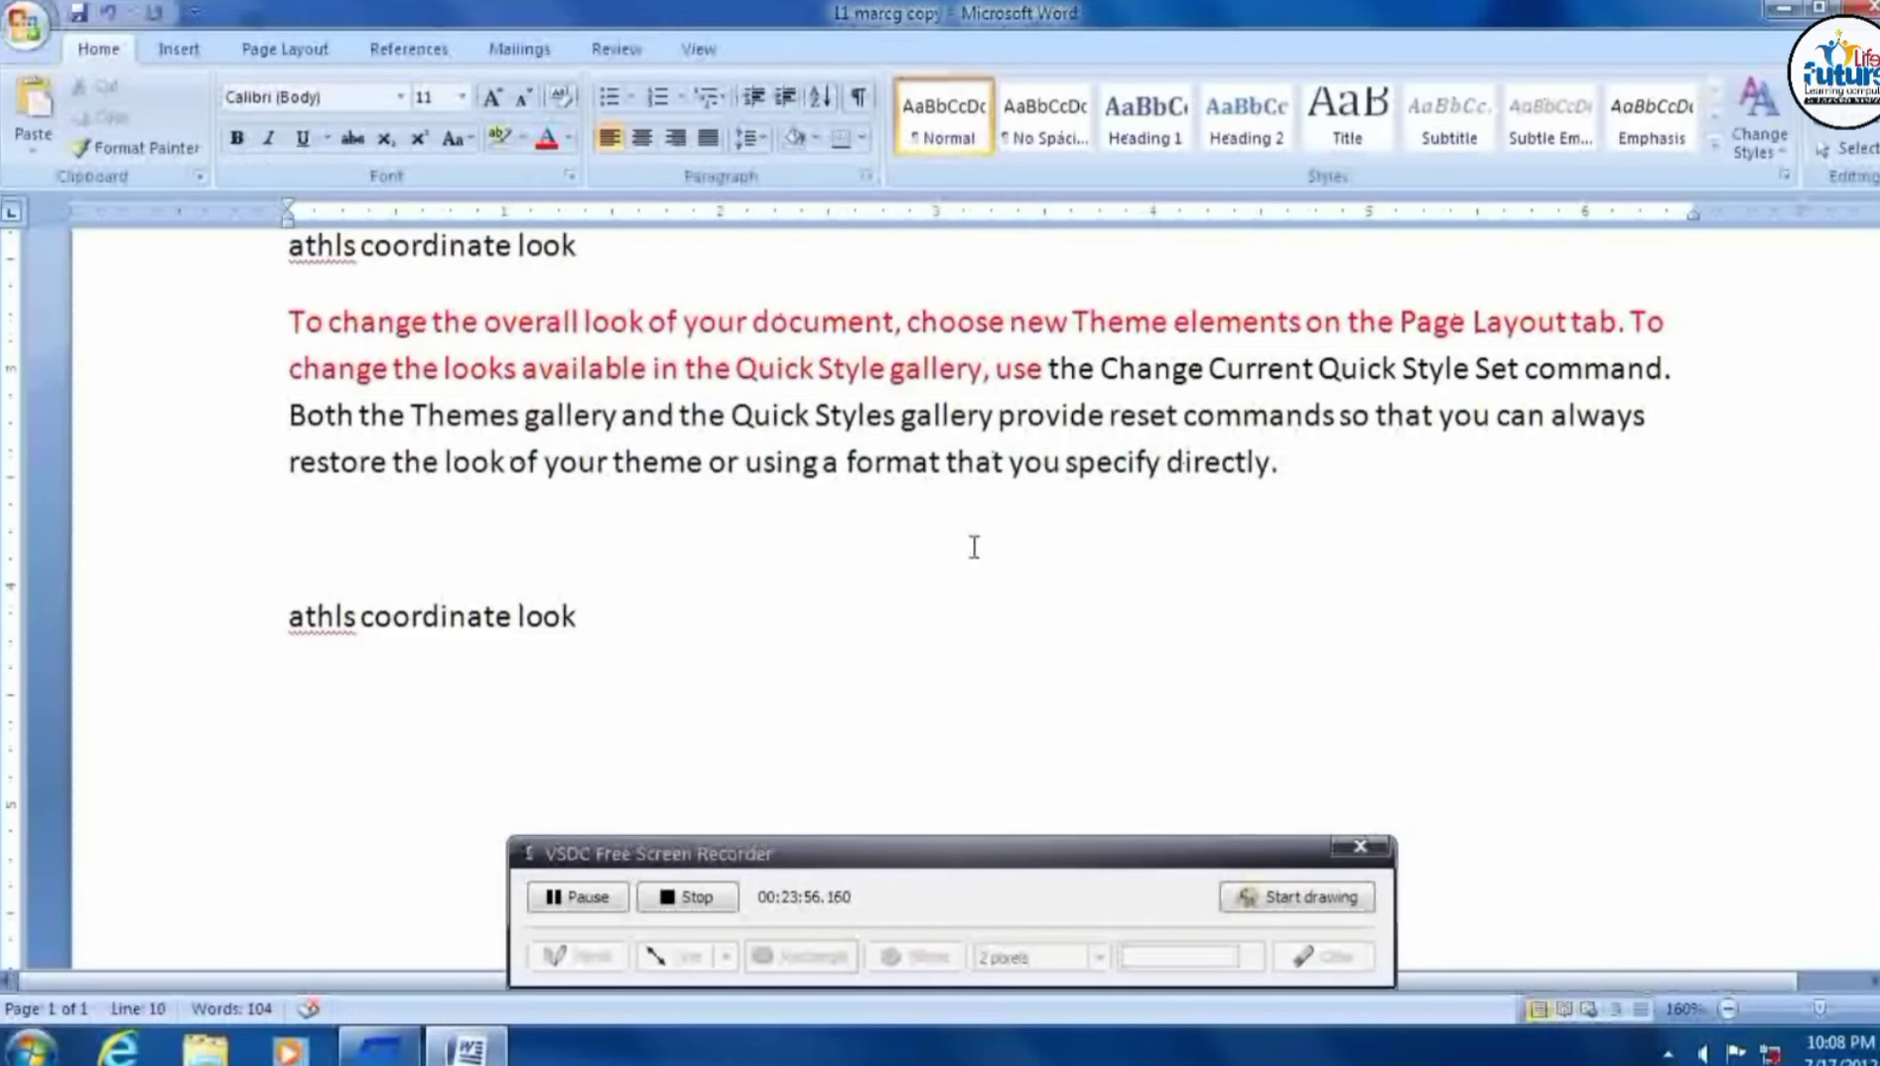
Turn 'the looks available in the Quick Style gallery, use' back to black.
{"action": "left_click_drag", "start_coordinate": [1039, 375], "coordinate": [393, 371]}
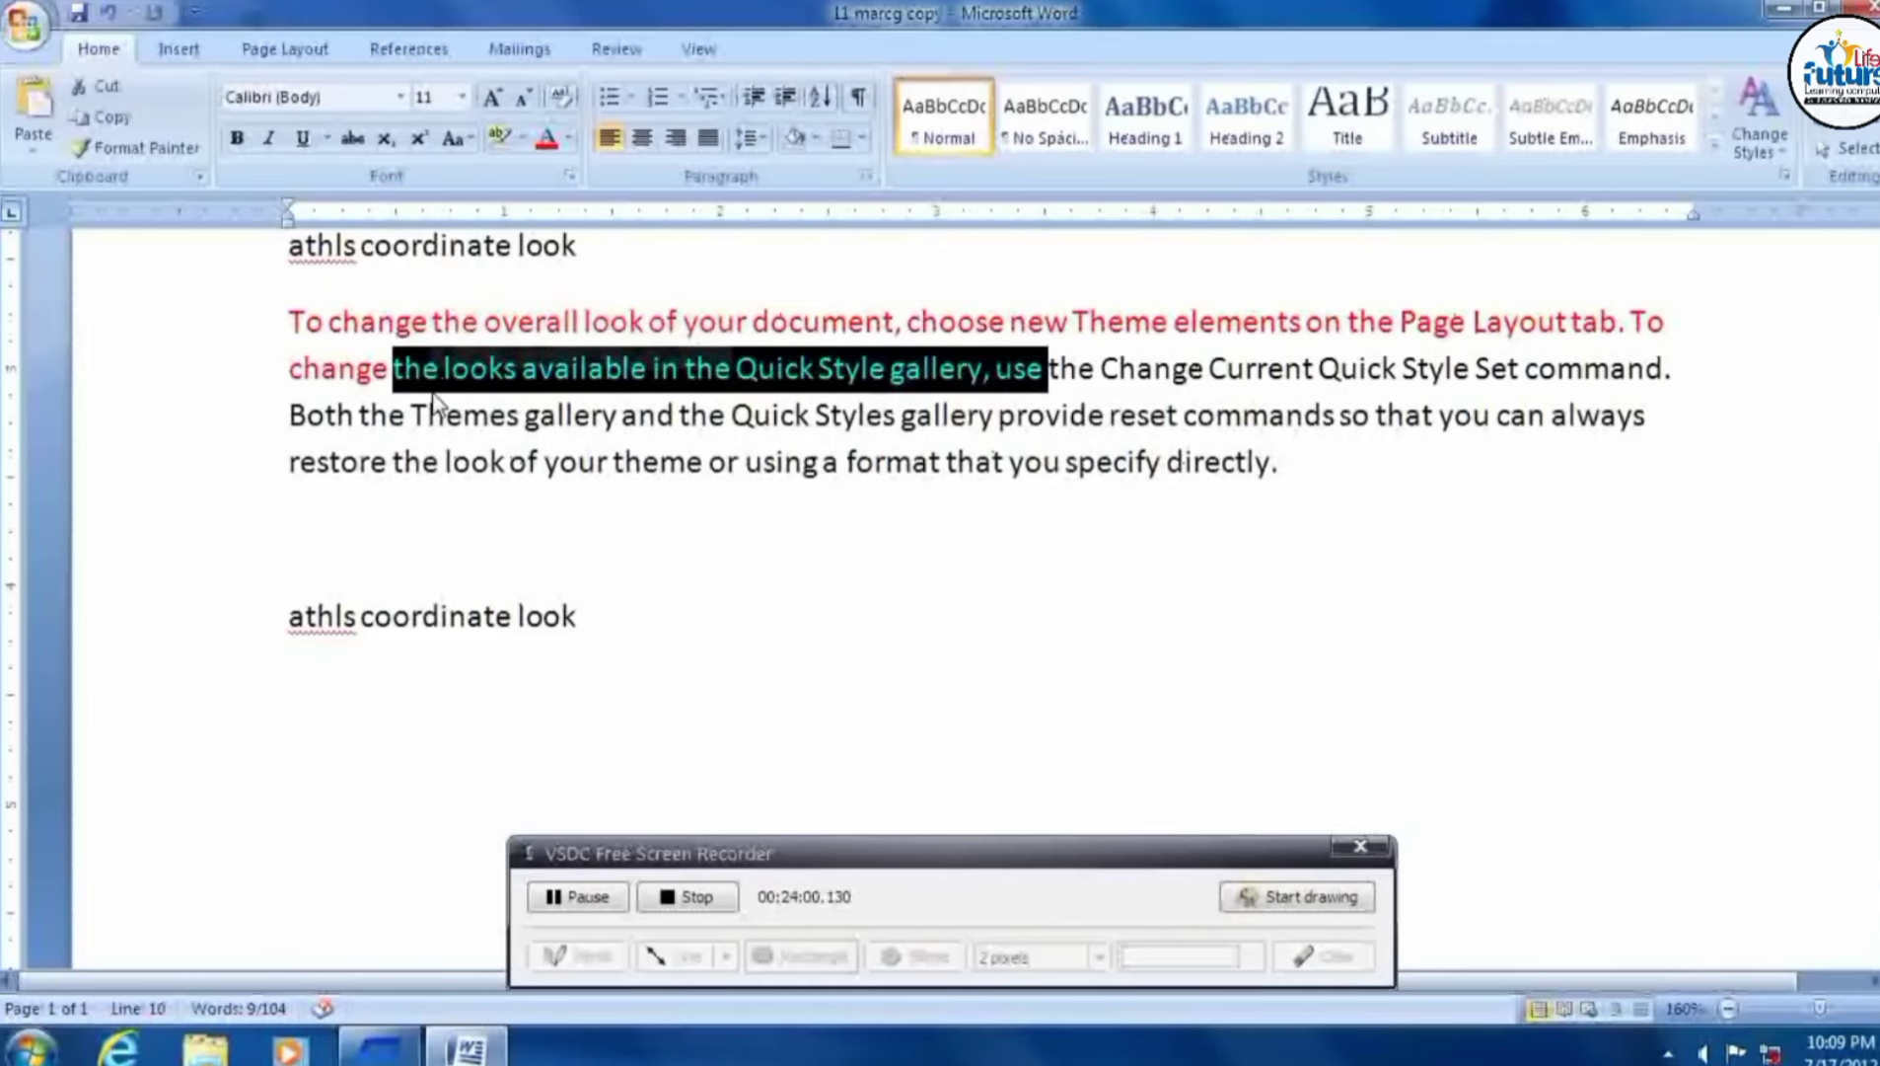
{"action": "left_click", "coordinate": [576, 150]}
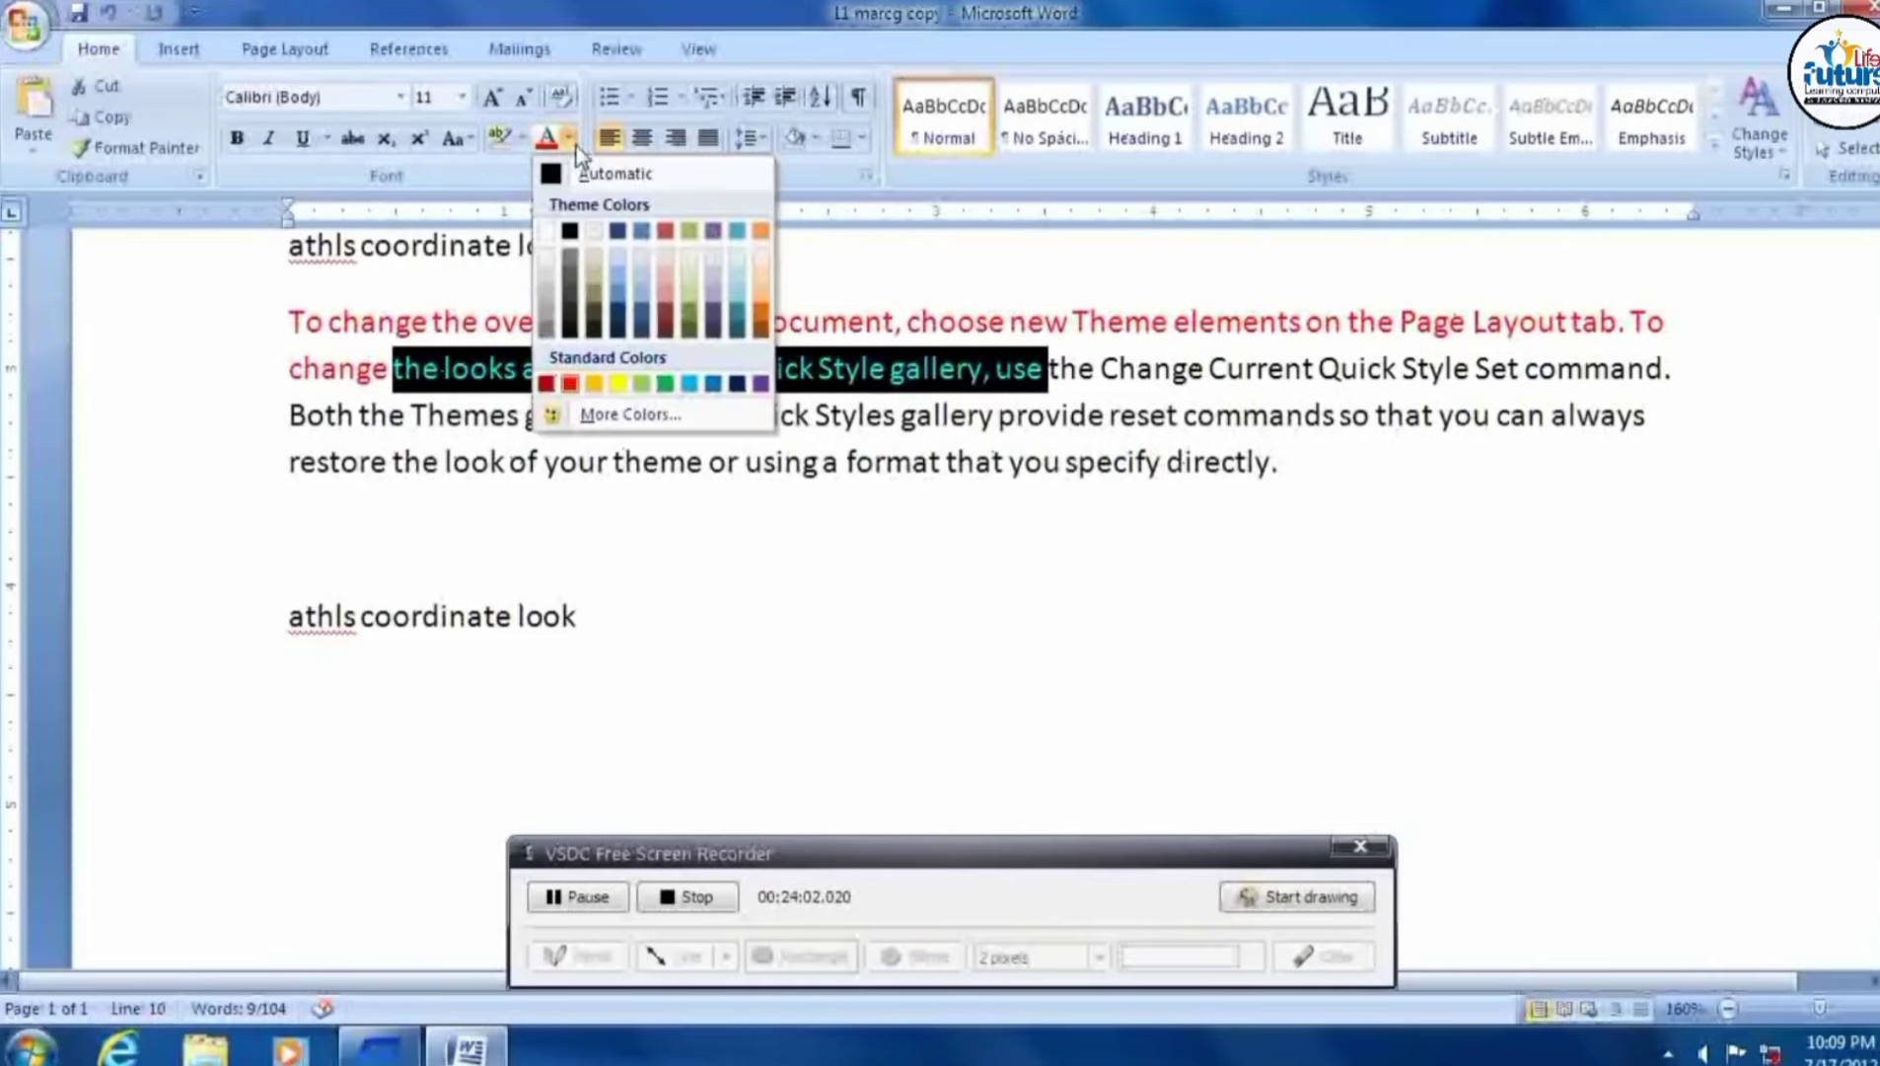
{"action": "left_click", "coordinate": [567, 170]}
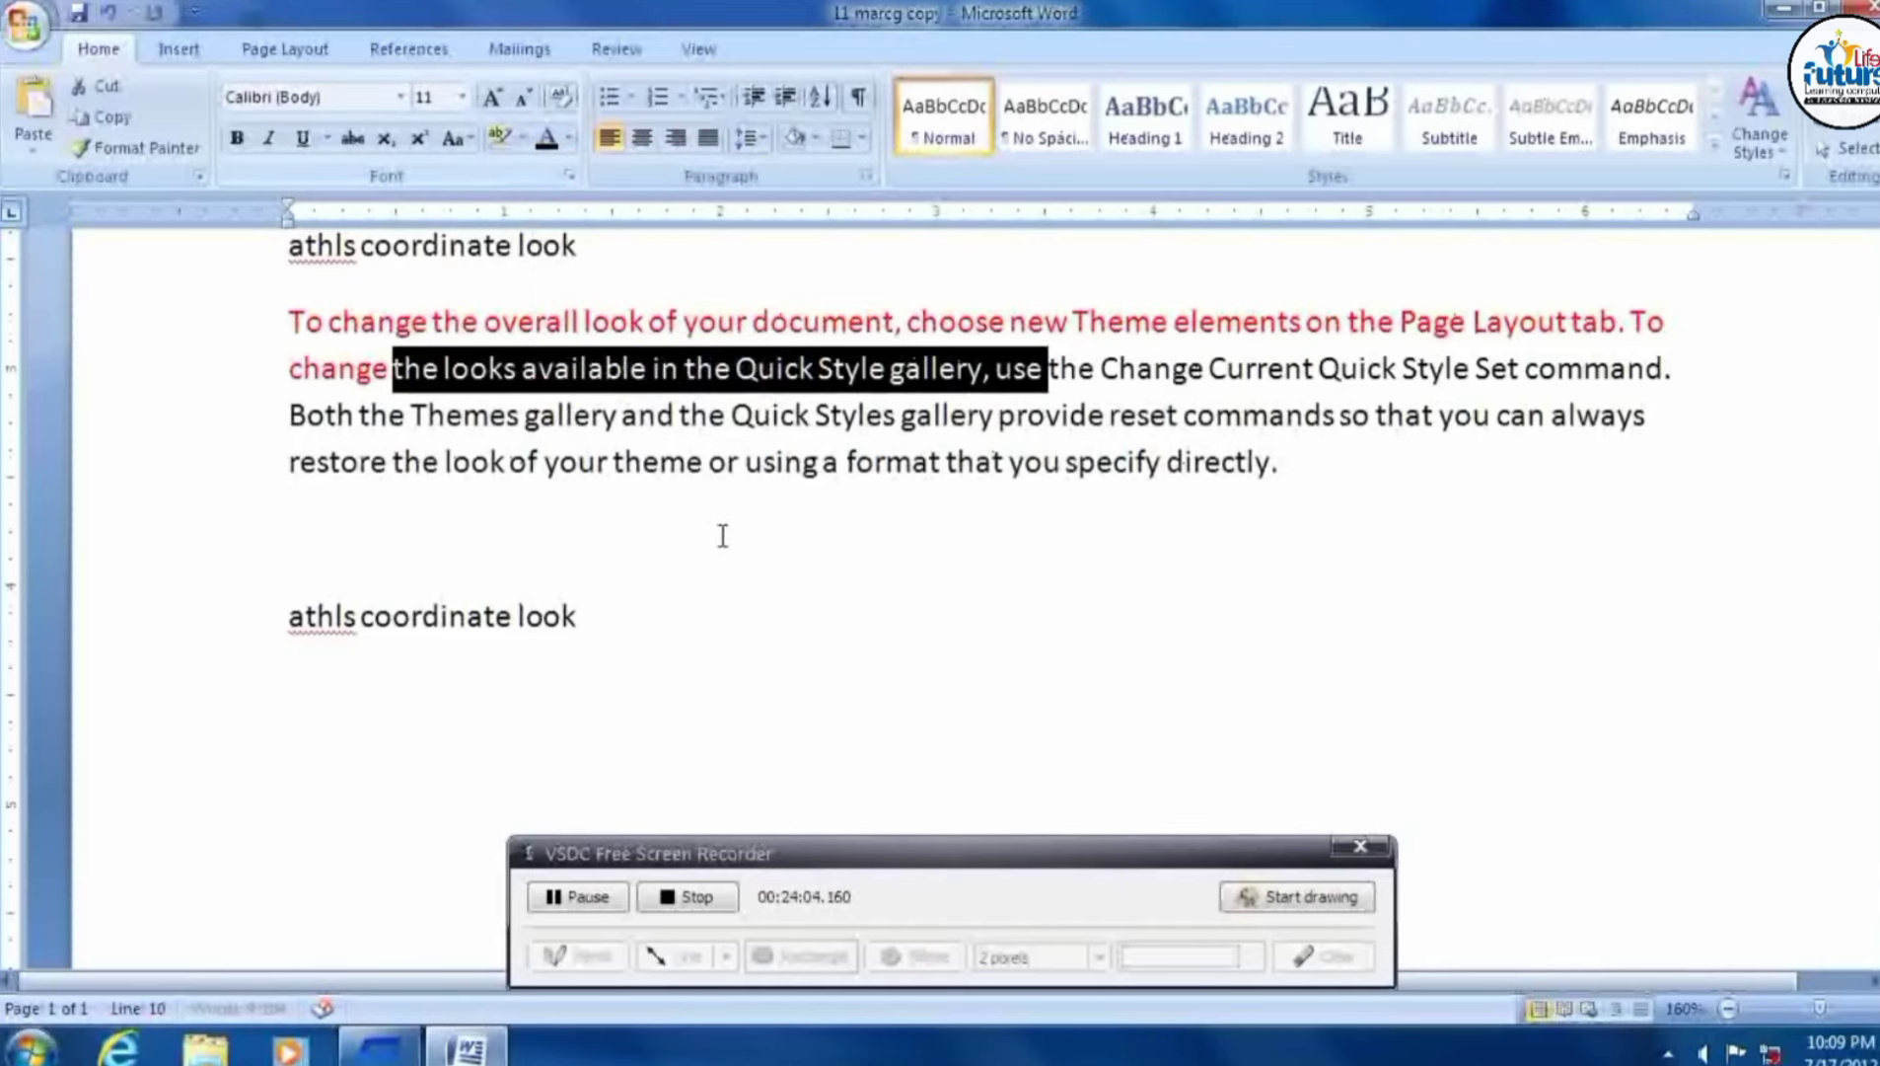
{"action": "left_click", "coordinate": [747, 558]}
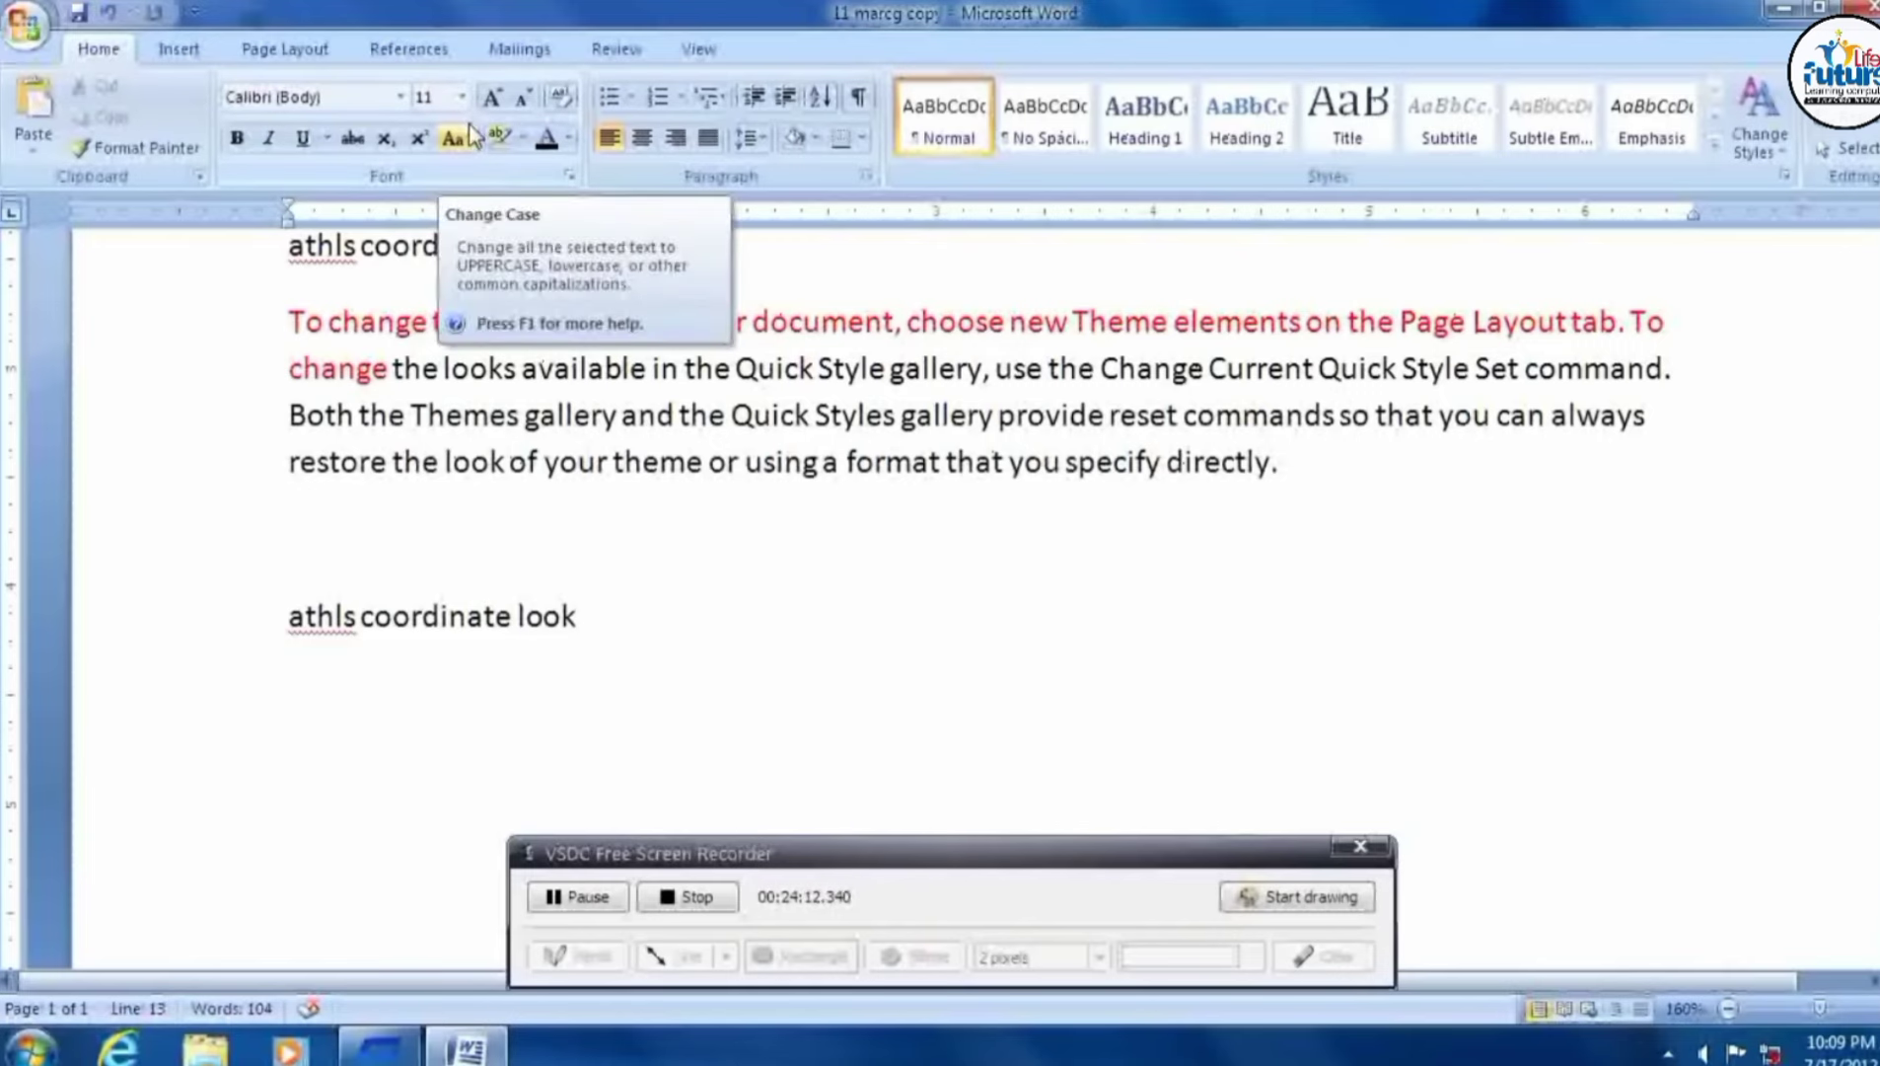
{"action": "left_click", "coordinate": [680, 600]}
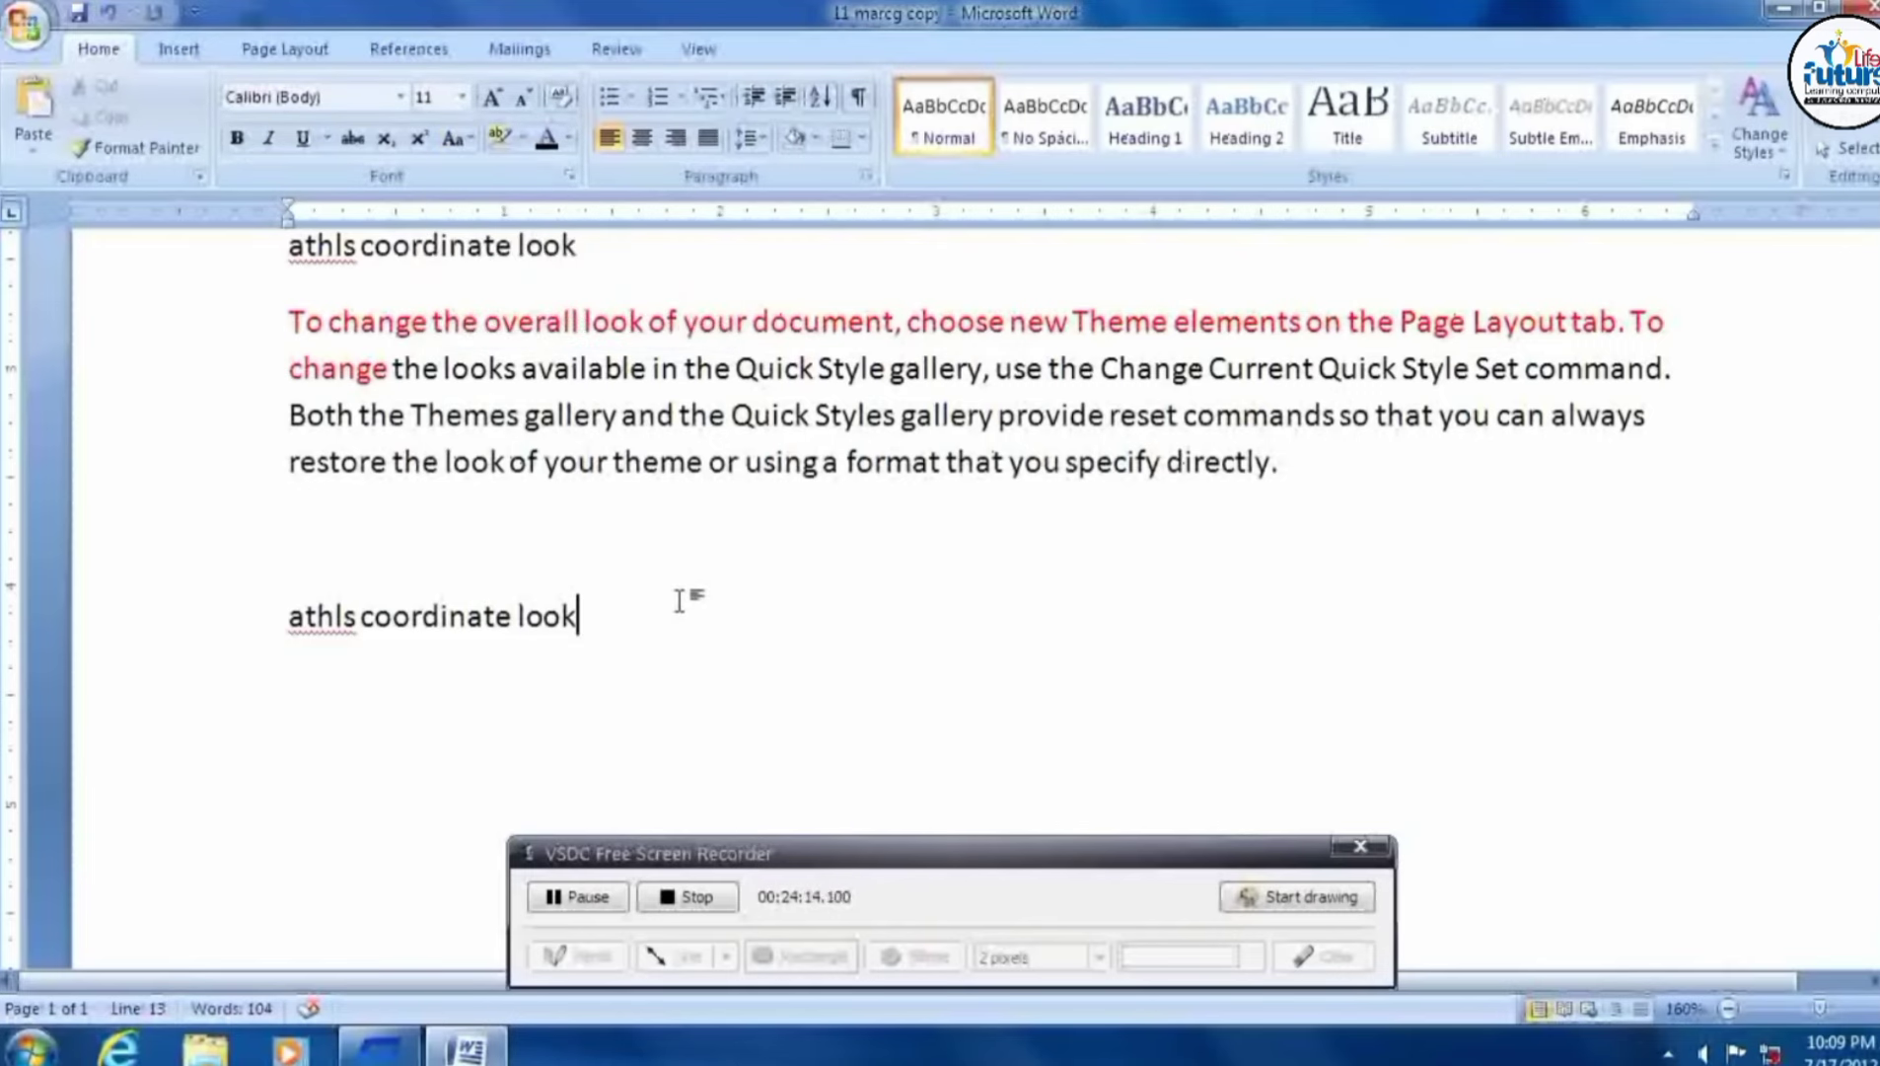
Delete all existing text from the document without saving.
{"action": "key", "text": "ctrl+a"}
{"action": "key", "text": "Delete"}
{"action": "scroll", "coordinate": [305, 549], "scroll_direction": "down", "scroll_amount": 1}
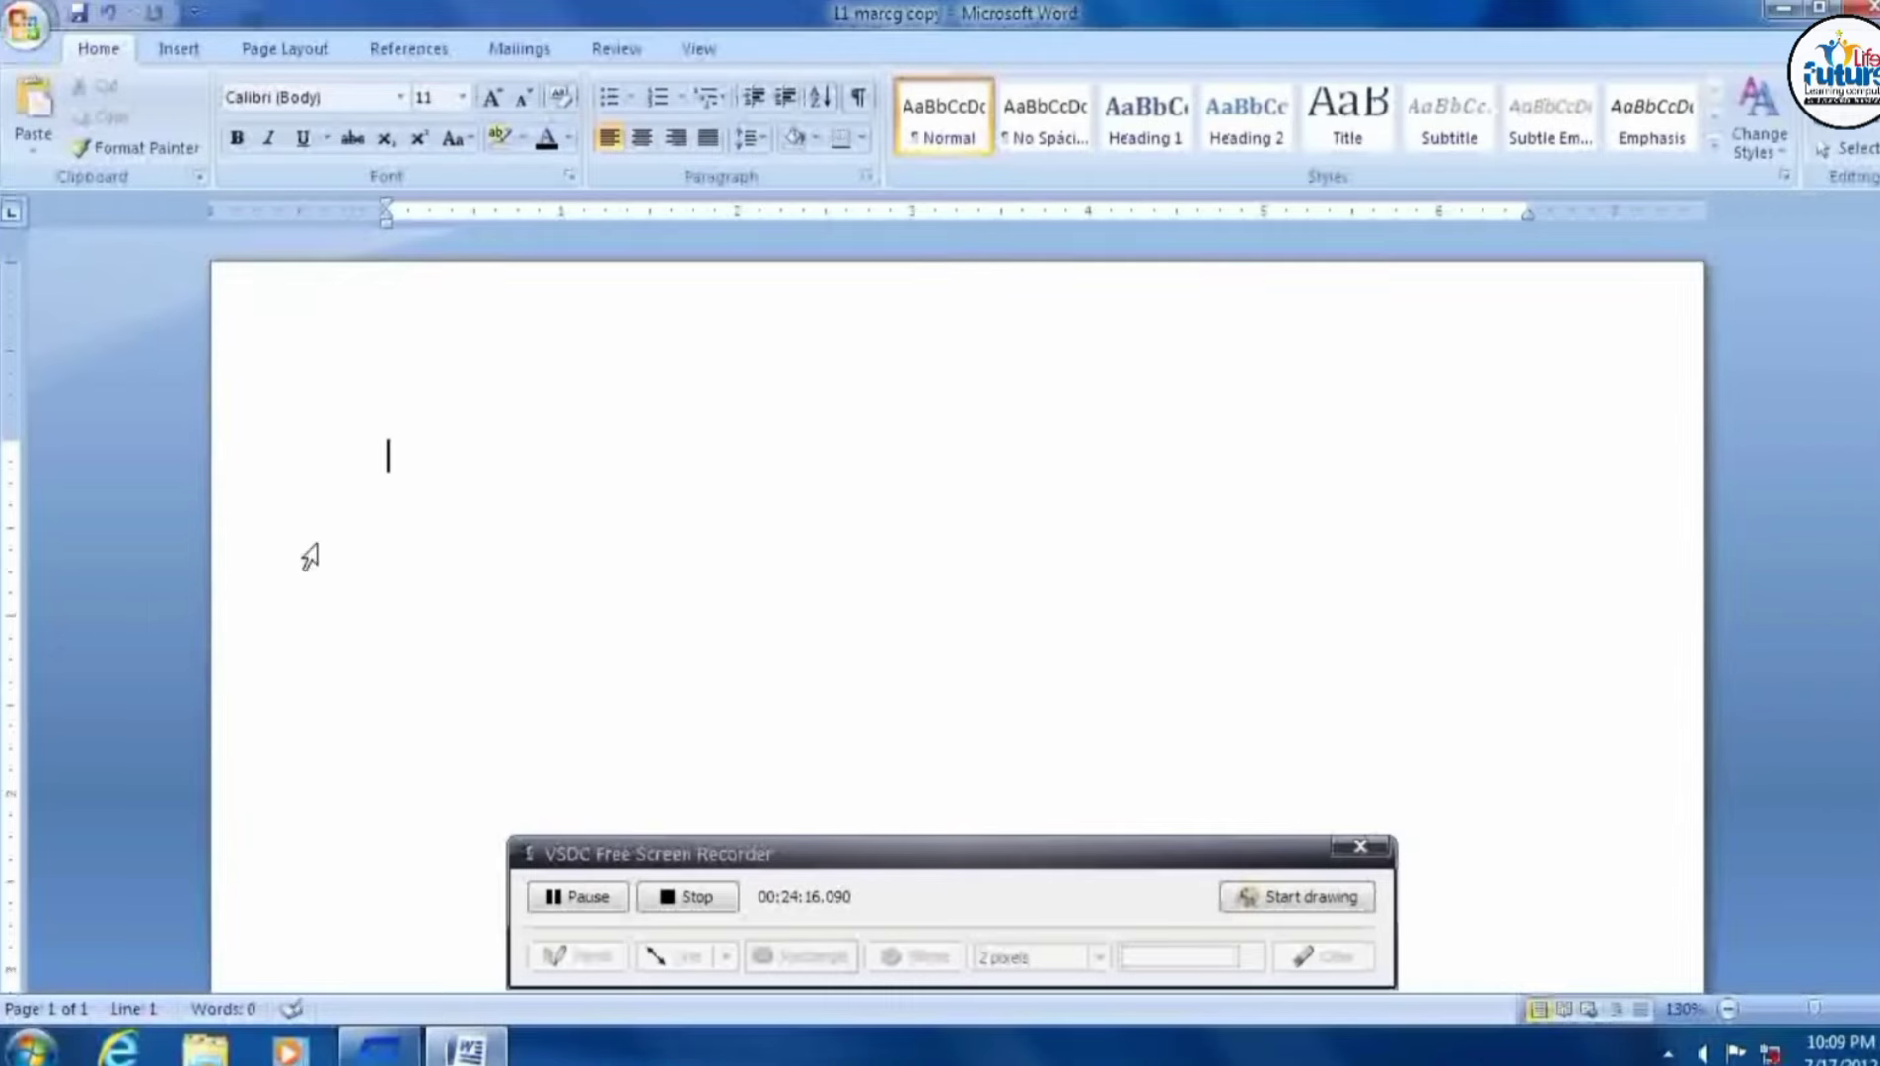
{"action": "scroll", "coordinate": [419, 520], "scroll_direction": "down", "scroll_amount": 1}
{"action": "scroll", "coordinate": [499, 508], "scroll_direction": "up", "scroll_amount": 1}
{"action": "key", "text": "F12"}
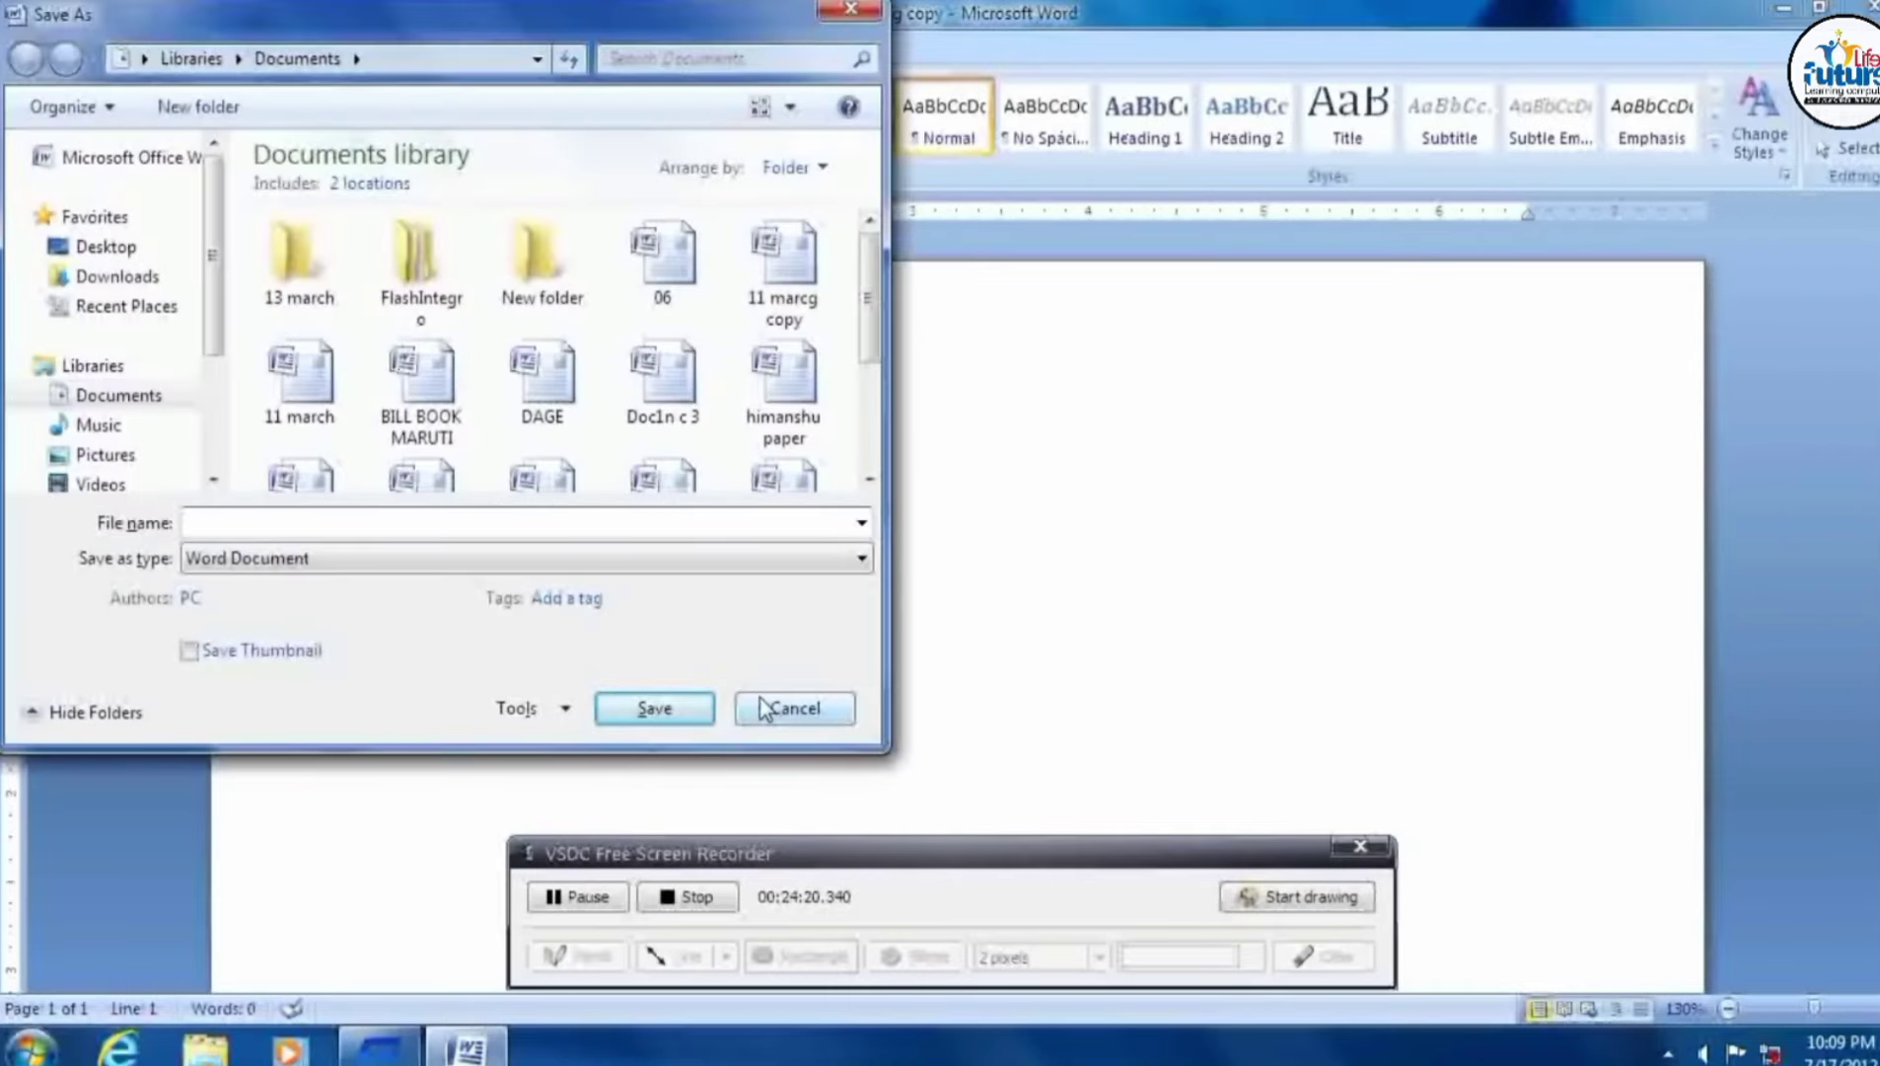
{"action": "left_click", "coordinate": [774, 708]}
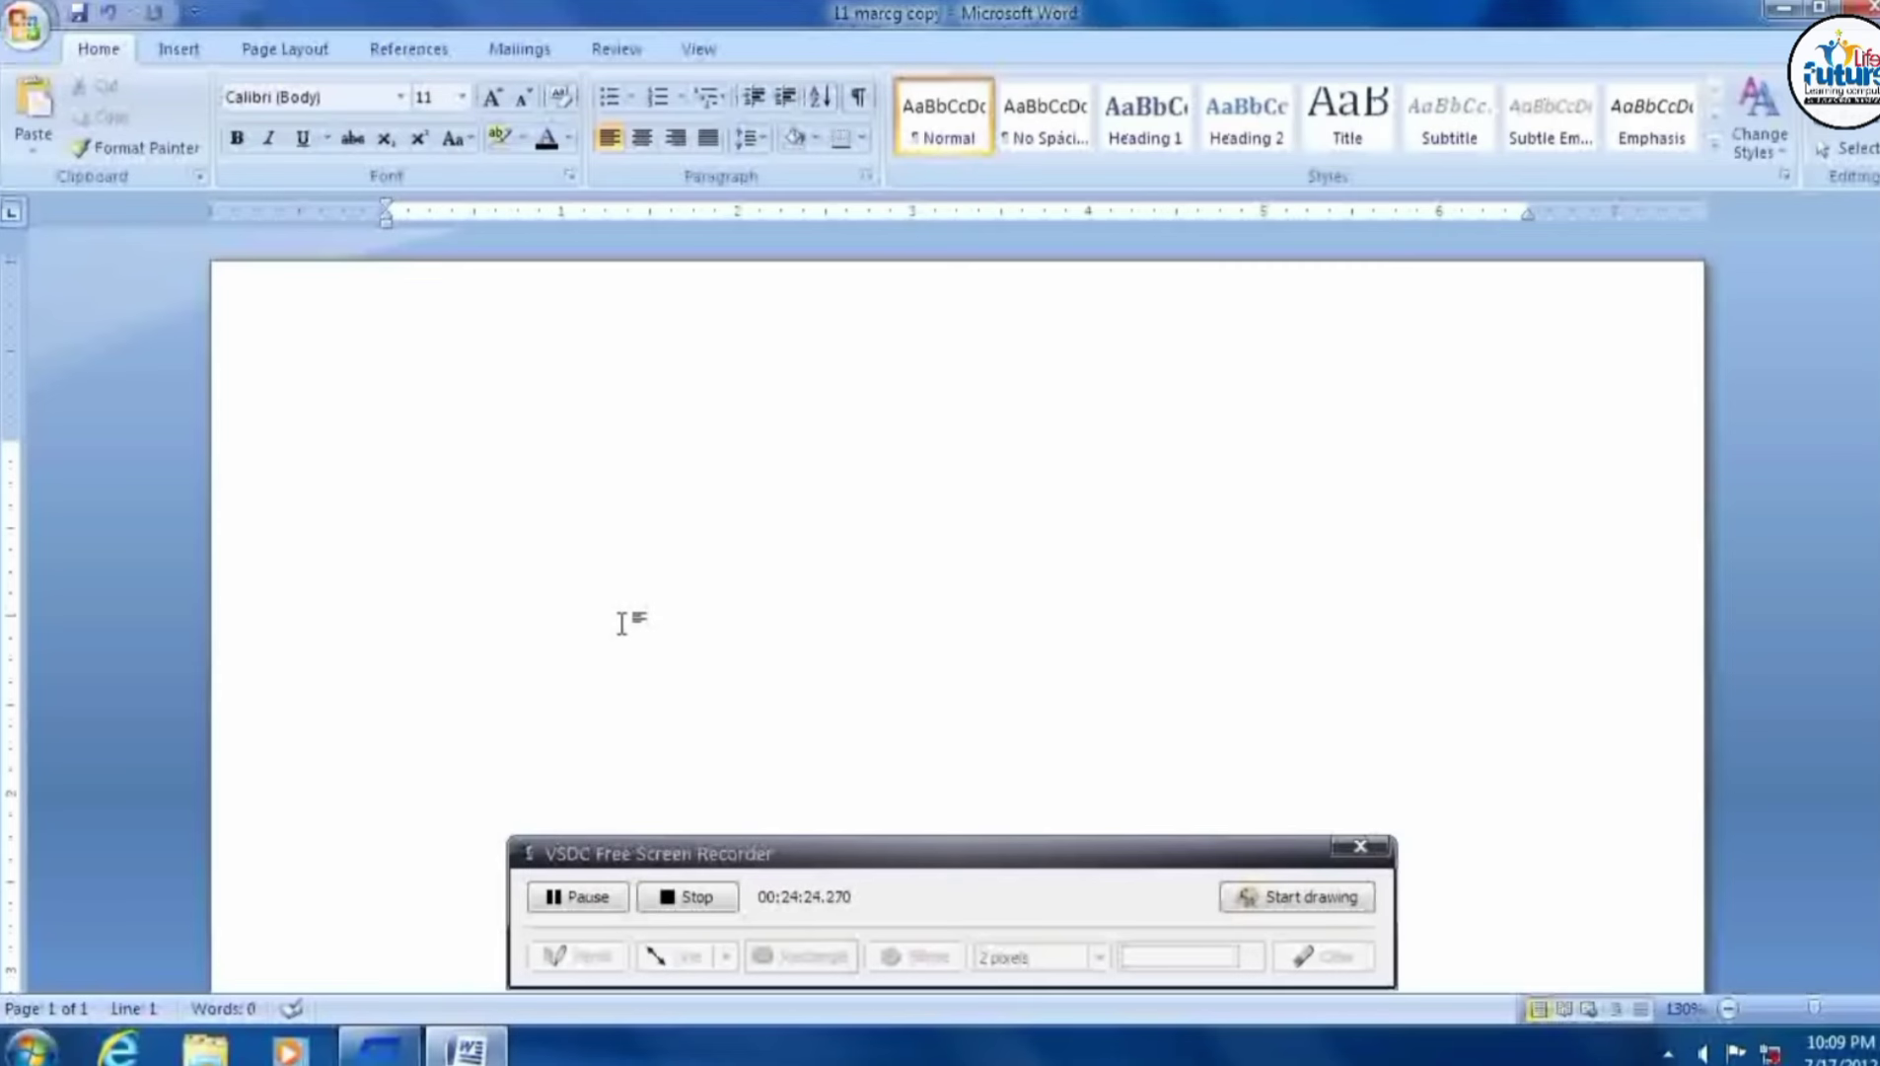
Generate one sample paragraph with =RAND(1).
{"action": "type", "text": "="}
{"action": "type", "text": "RAND"}
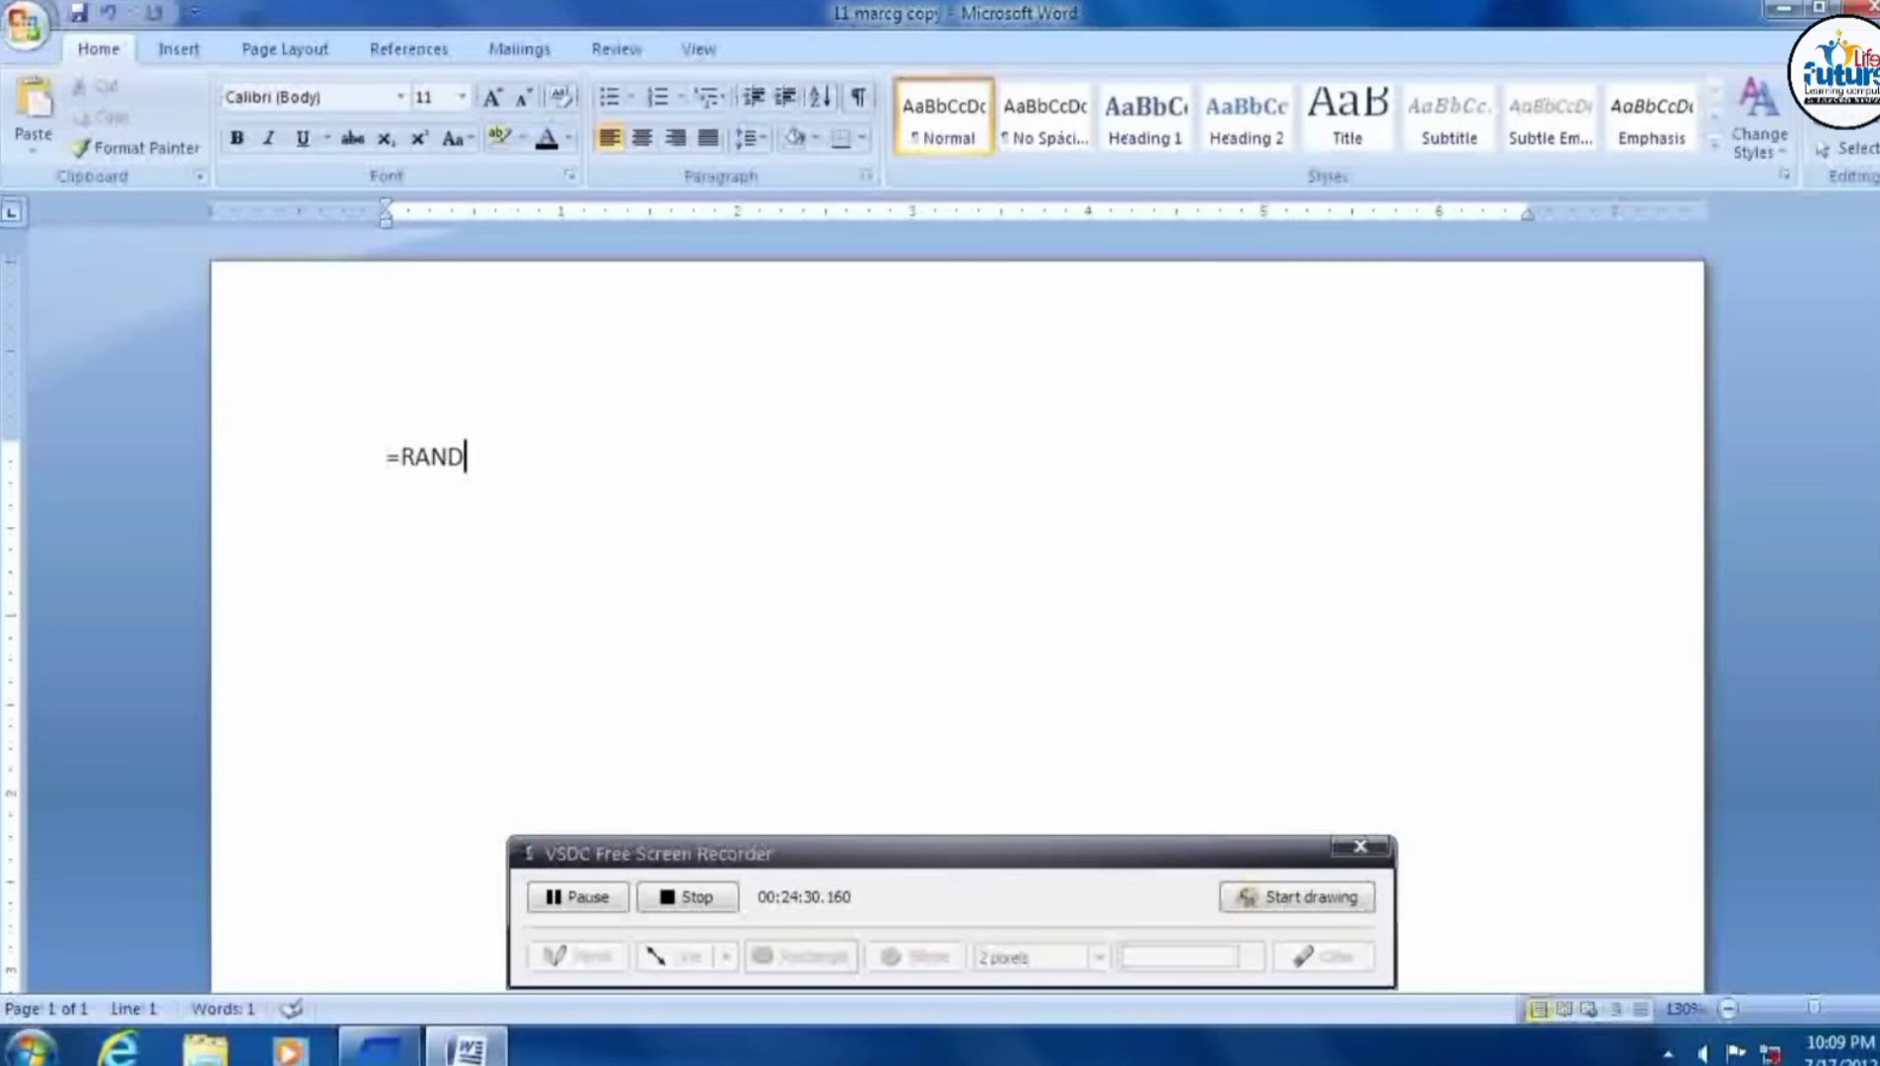
{"action": "type", "text": "()"}
{"action": "key", "text": "Return"}
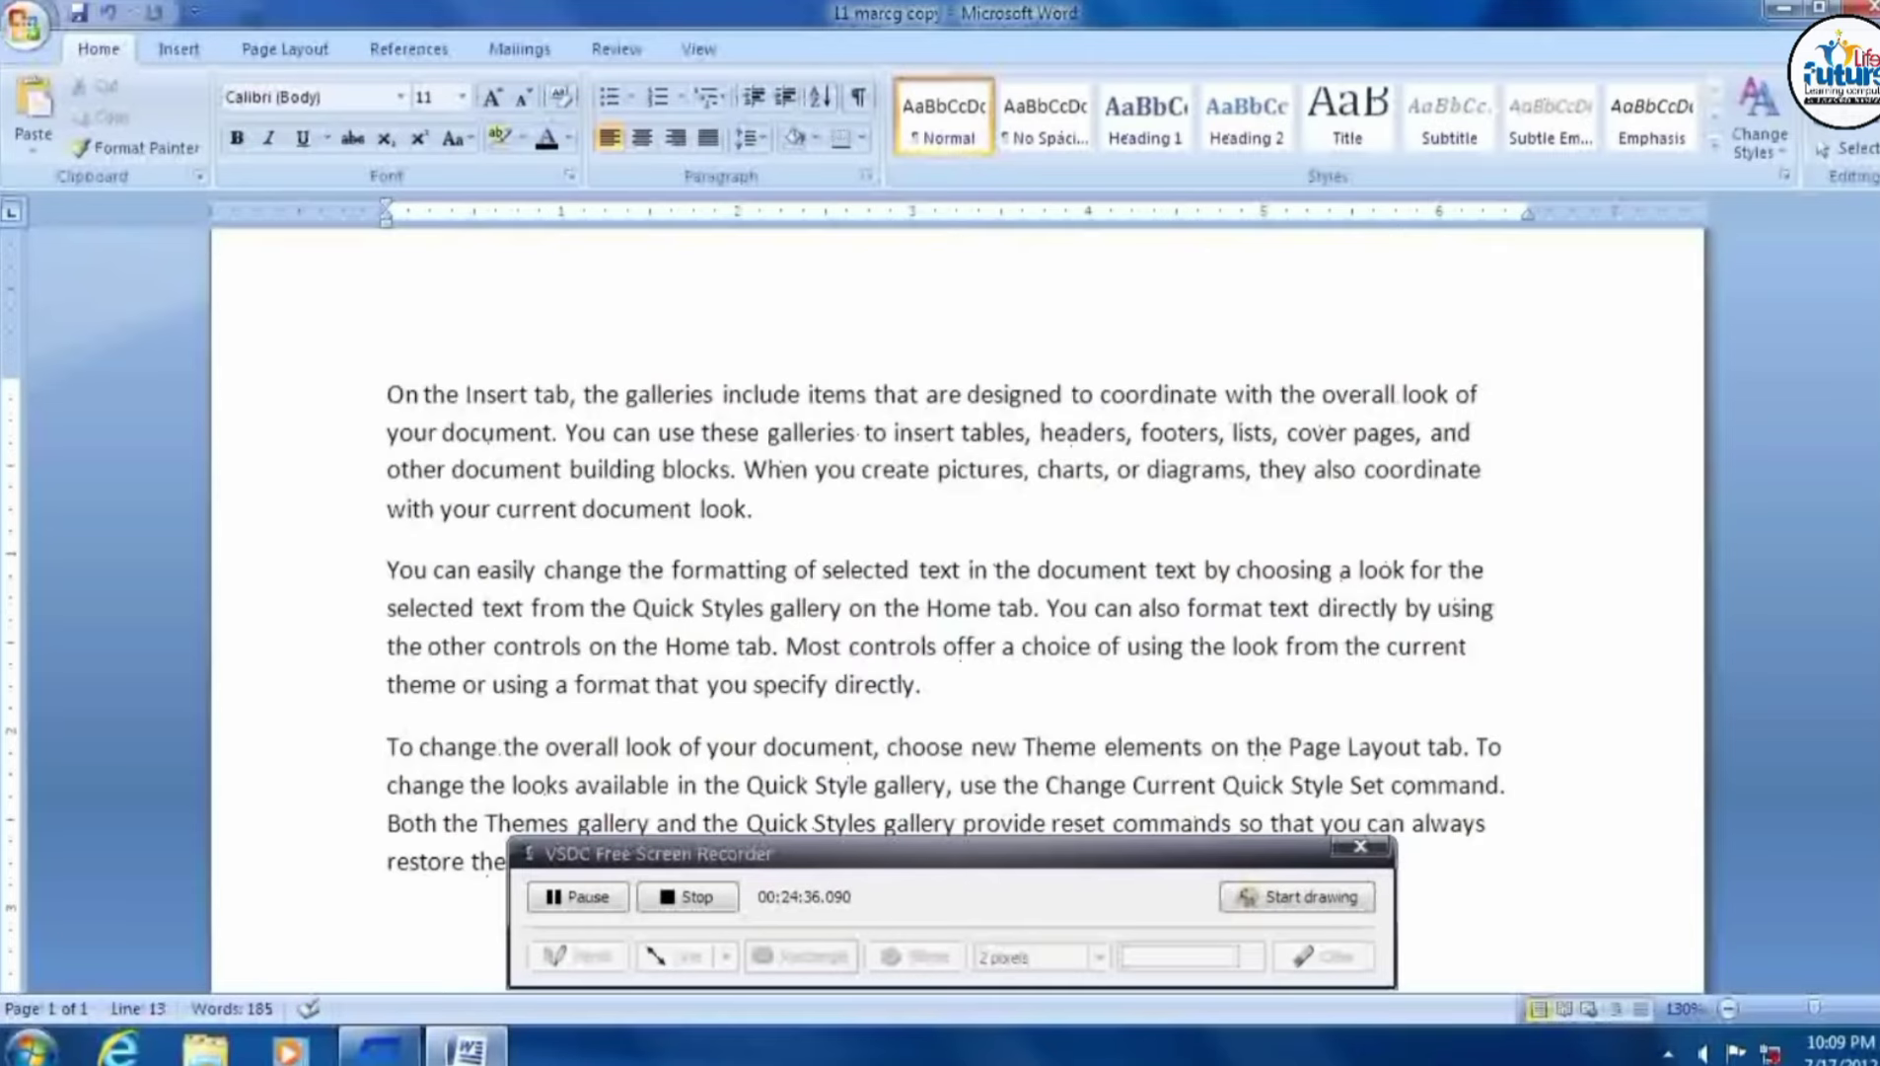
{"action": "key", "text": "ctrl+z"}
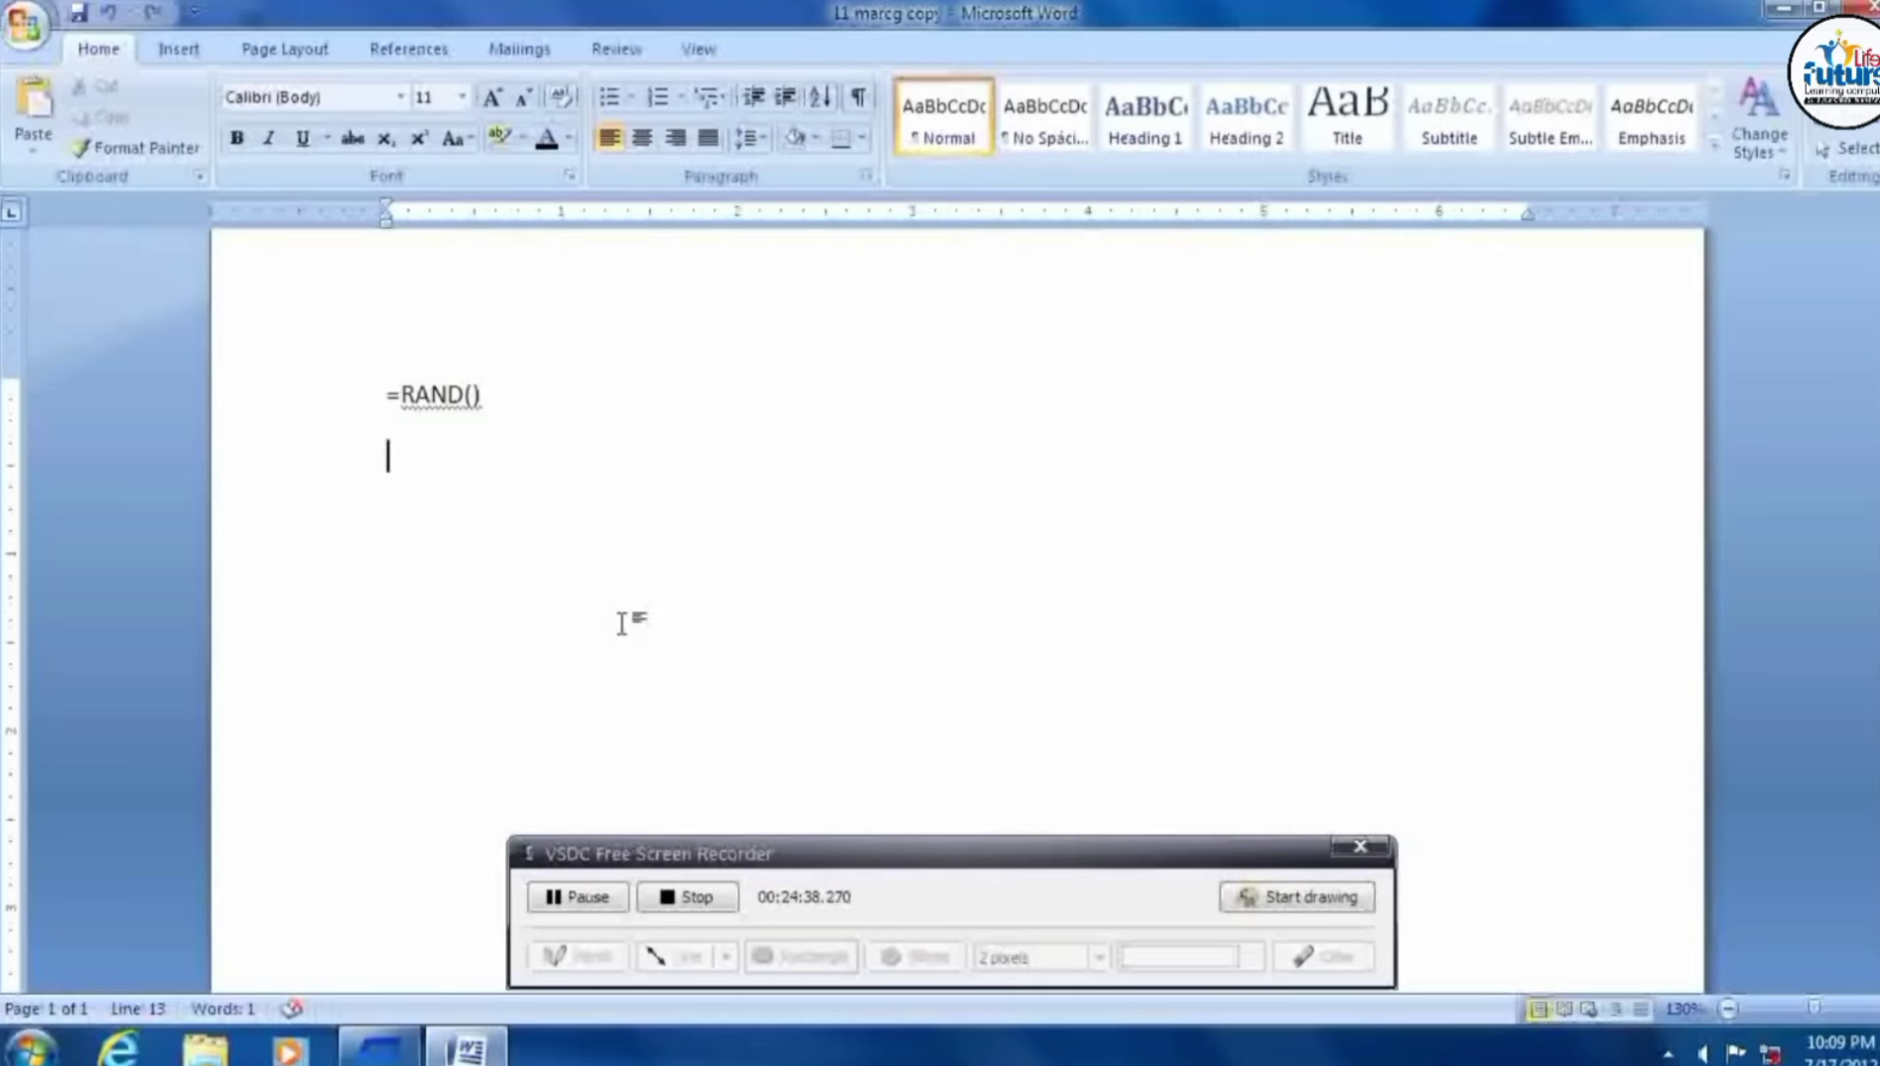
{"action": "left_click", "coordinate": [475, 395]}
{"action": "type", "text": "1"}
{"action": "key", "text": "End"}
{"action": "key", "text": "Return"}
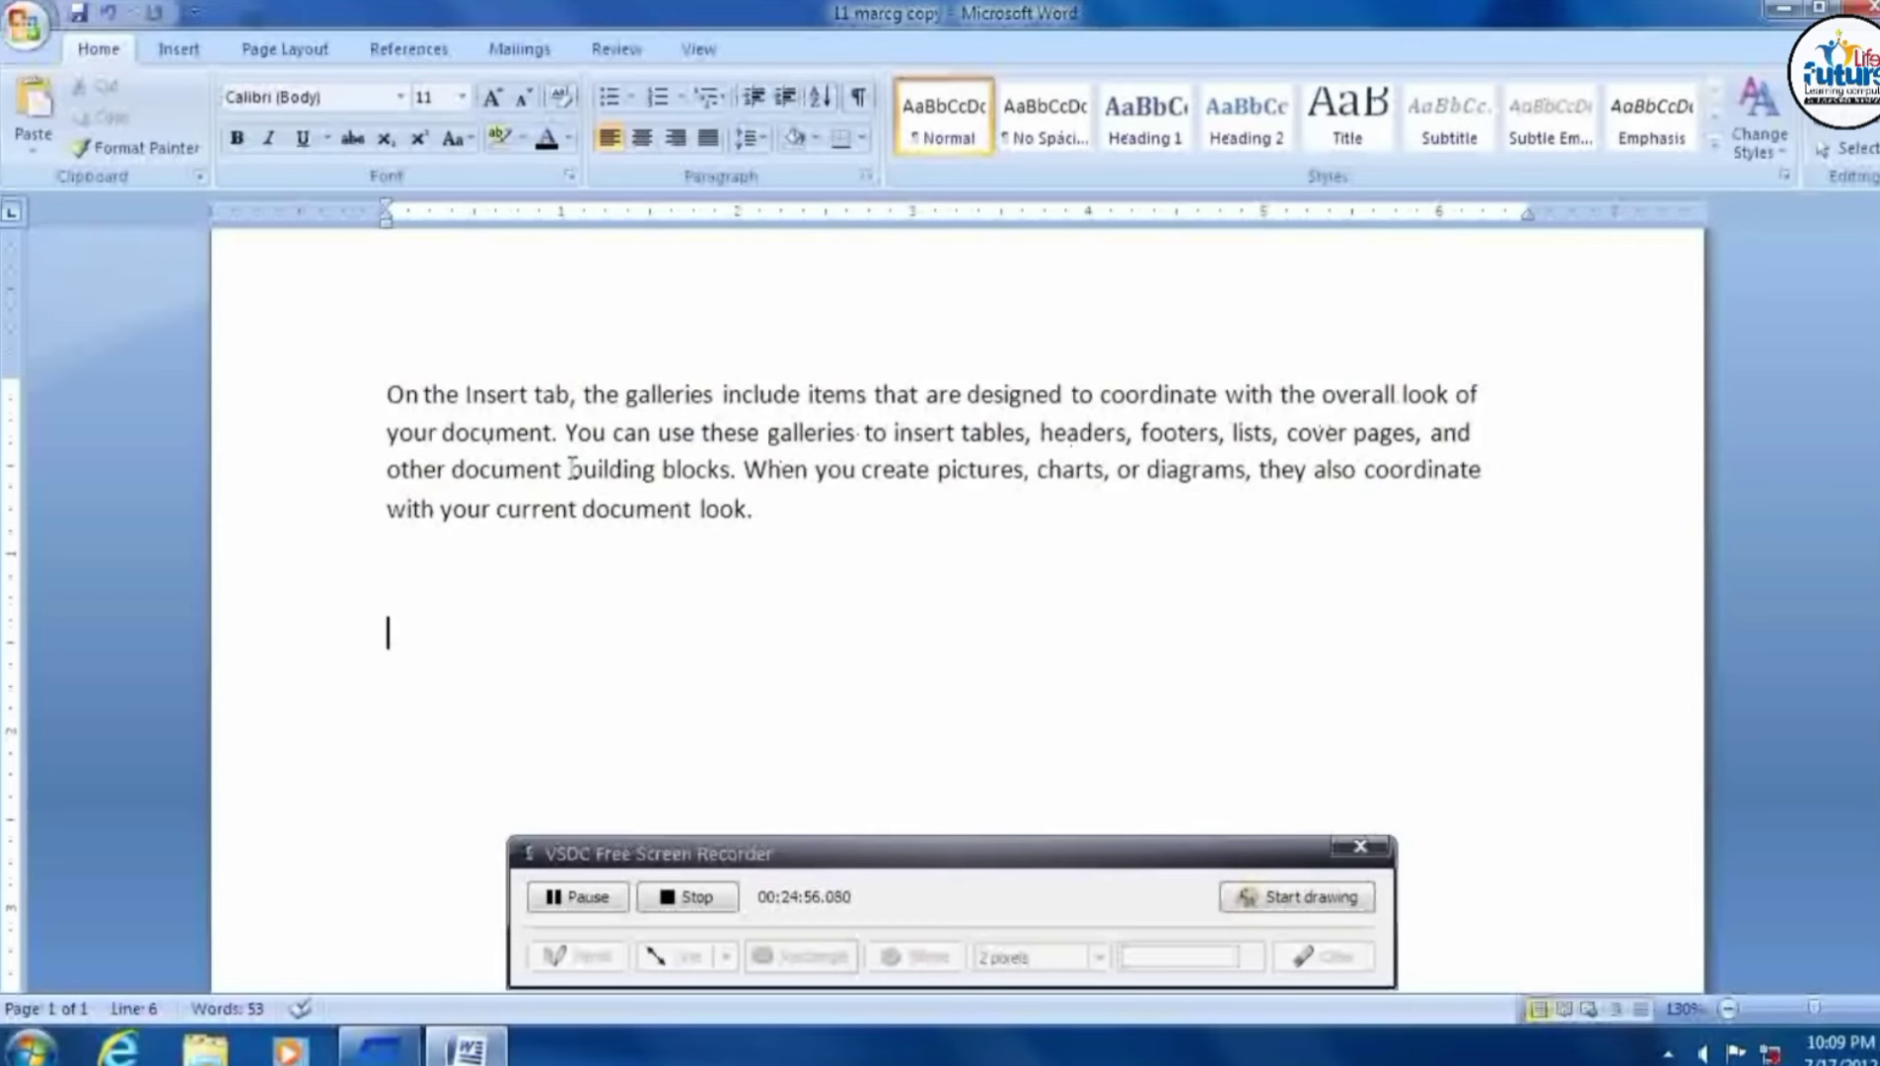
{"action": "left_click", "coordinate": [457, 138]}
{"action": "left_click_drag", "start_coordinate": [385, 393], "coordinate": [542, 425]}
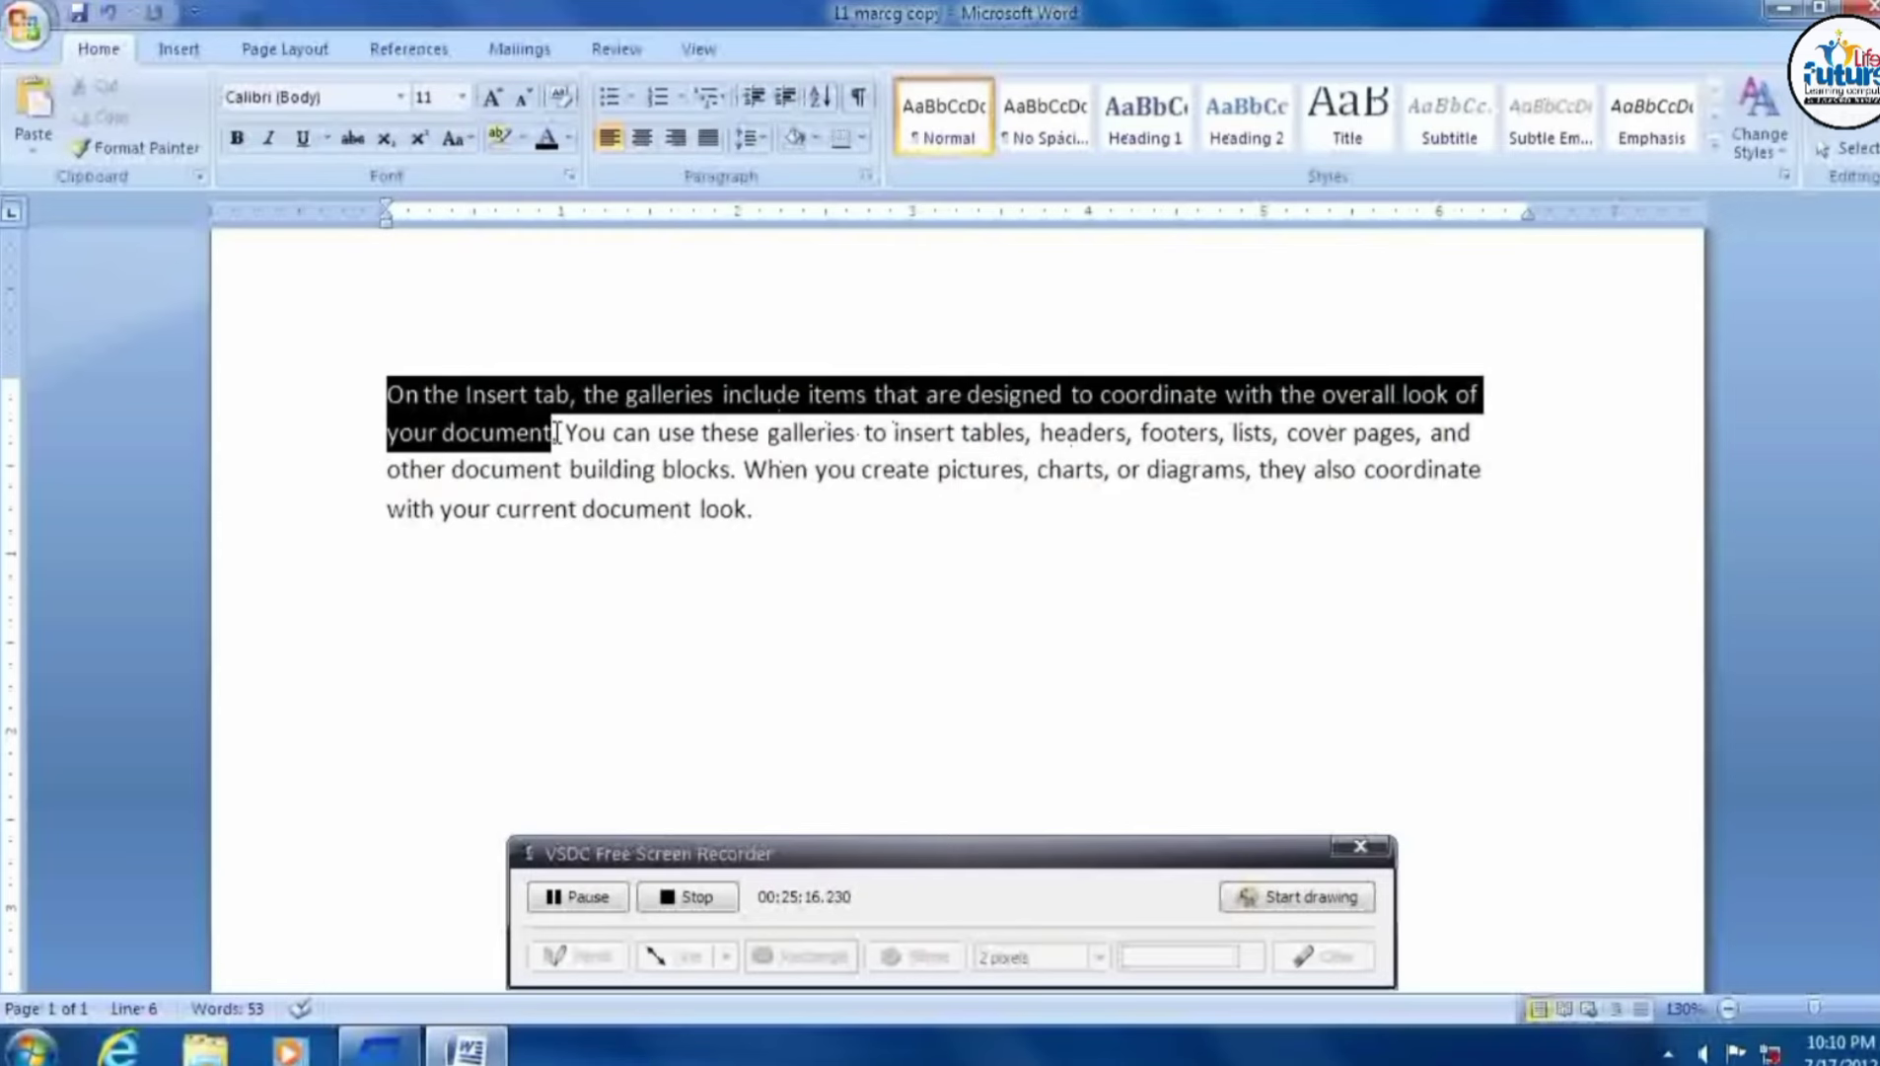
{"action": "left_click_drag", "start_coordinate": [558, 432], "coordinate": [568, 432]}
{"action": "scroll", "coordinate": [558, 434], "scroll_direction": "up", "scroll_amount": 4}
{"action": "scroll", "coordinate": [391, 618], "scroll_direction": "up", "scroll_amount": 1}
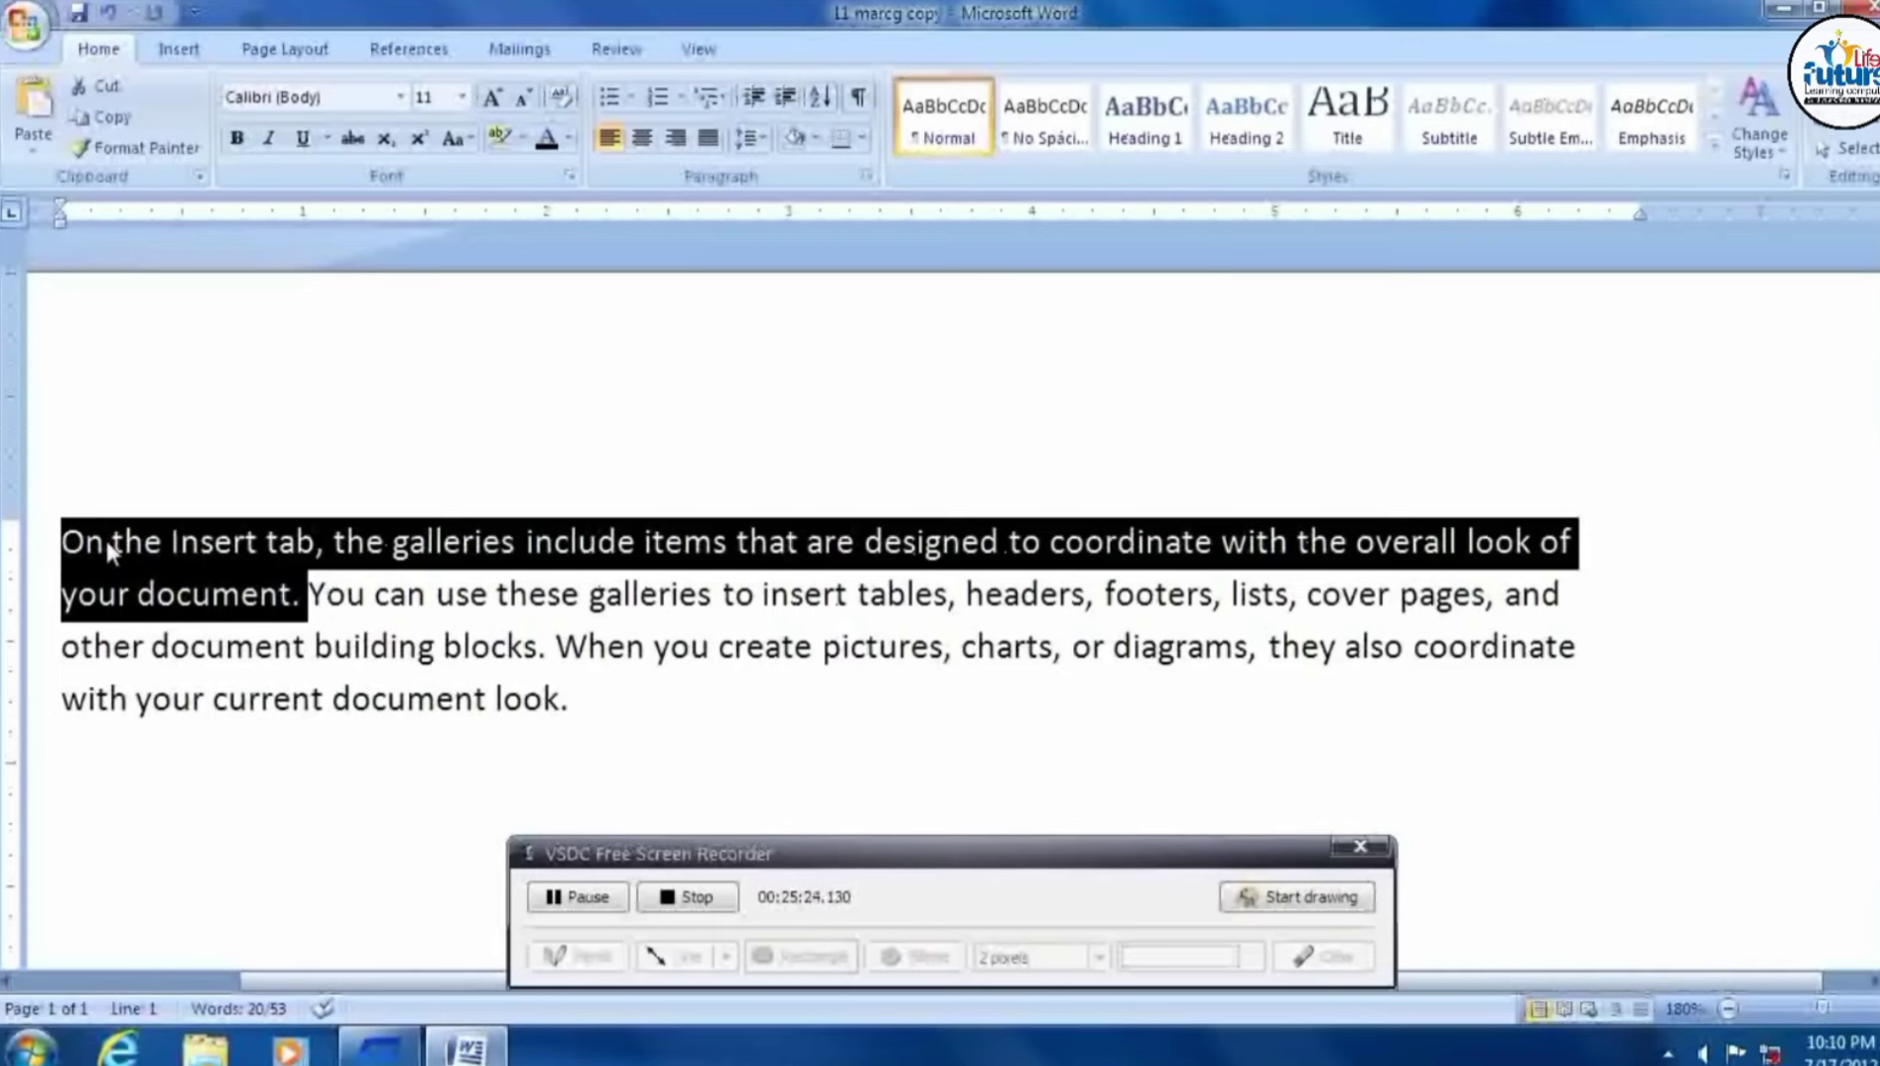
{"action": "left_click", "coordinate": [79, 550]}
{"action": "left_click_drag", "start_coordinate": [61, 548], "coordinate": [87, 548]}
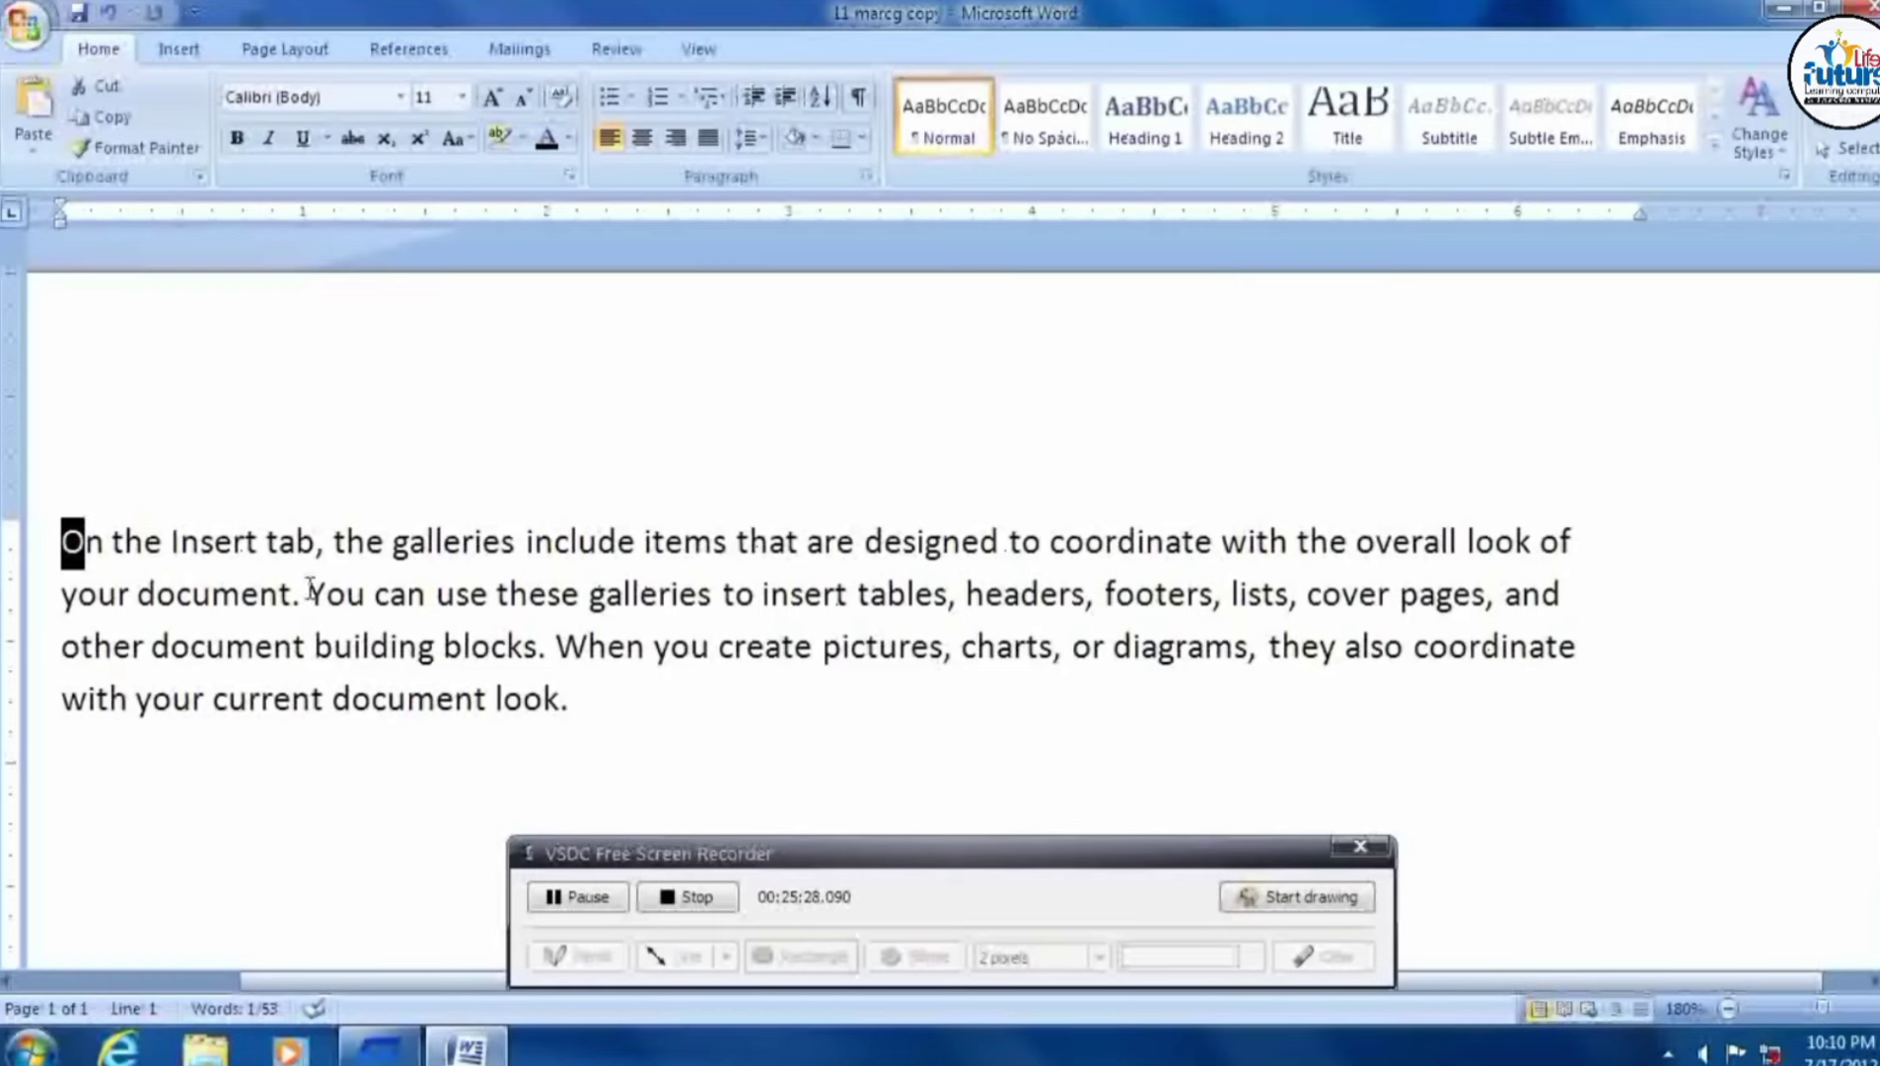
{"action": "left_click_drag", "start_coordinate": [308, 593], "coordinate": [549, 651]}
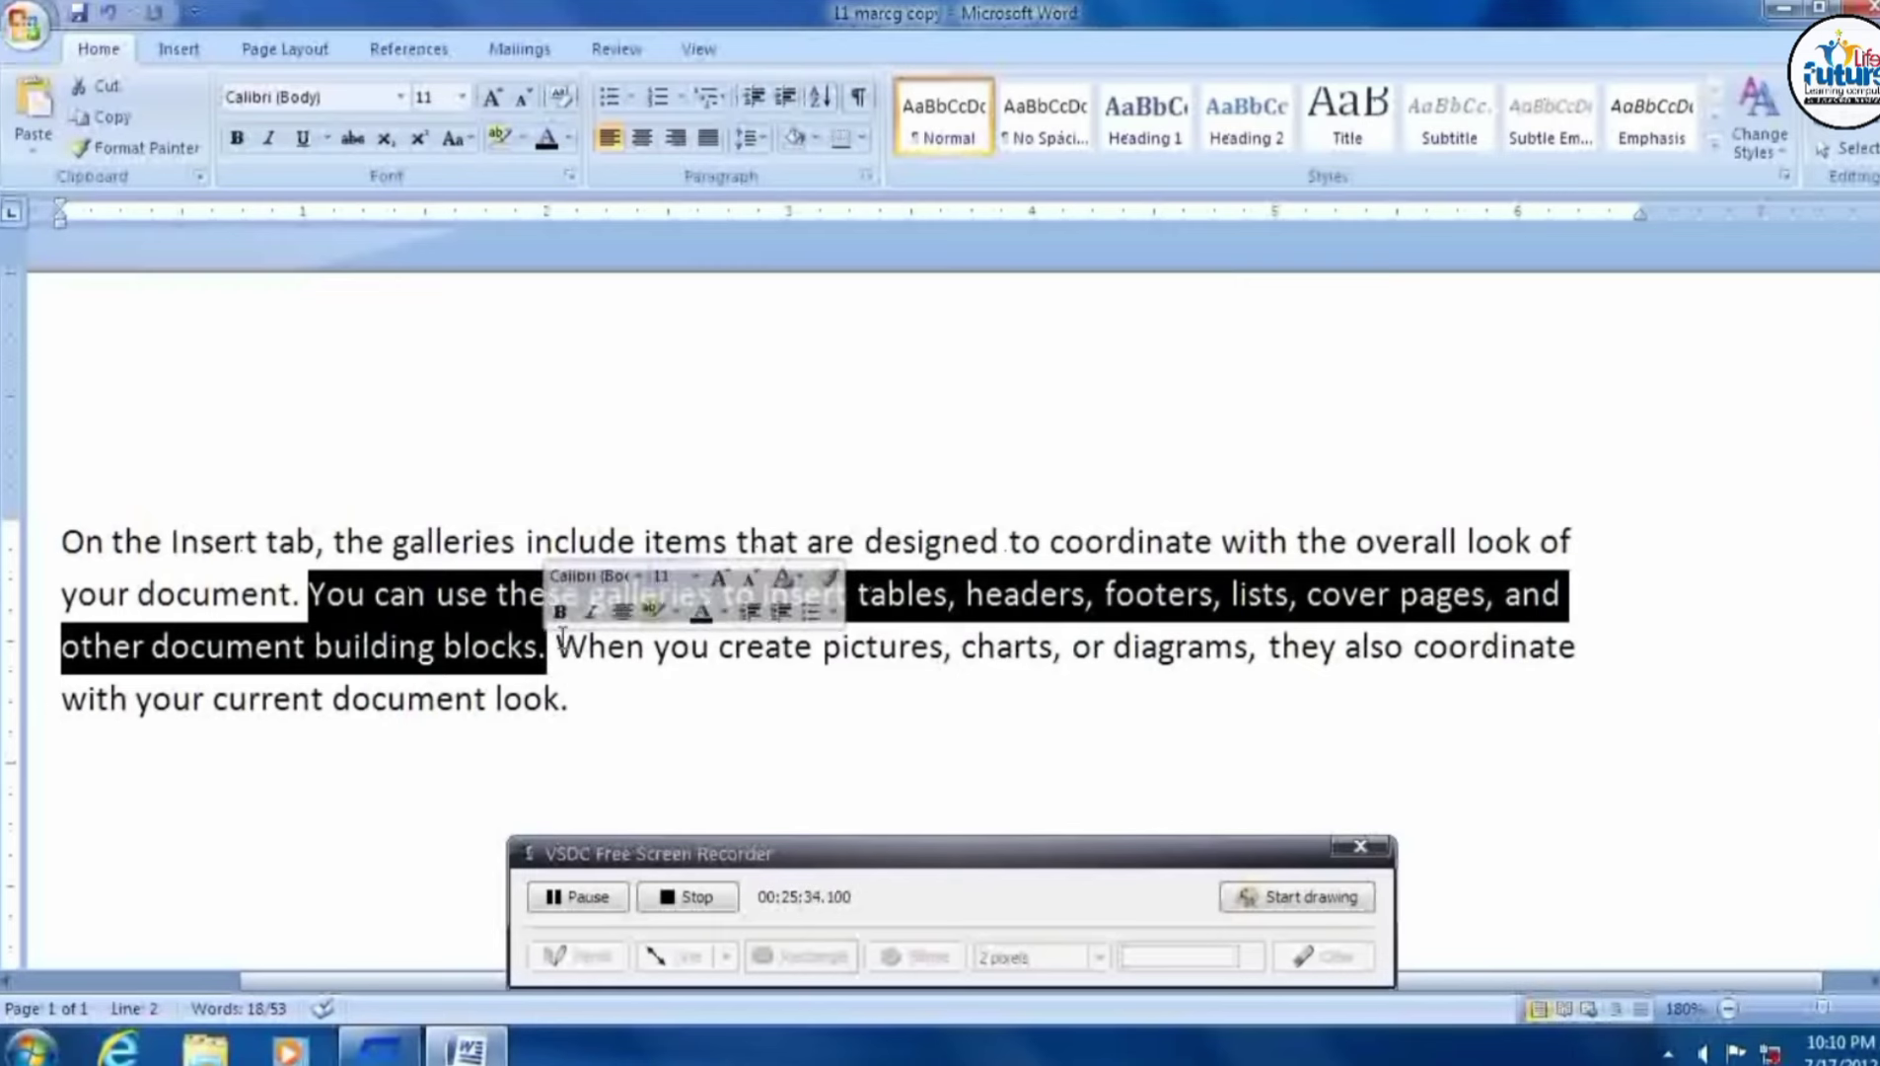
{"action": "left_click", "coordinate": [574, 653]}
{"action": "mouse_move", "coordinate": [573, 656]}
{"action": "left_mouse_down"}
{"action": "mouse_move", "coordinate": [589, 651]}
{"action": "mouse_move", "coordinate": [577, 715]}
{"action": "mouse_move", "coordinate": [223, 541]}
{"action": "mouse_move", "coordinate": [76, 519]}
{"action": "left_mouse_up"}
{"action": "left_click", "coordinate": [578, 714]}
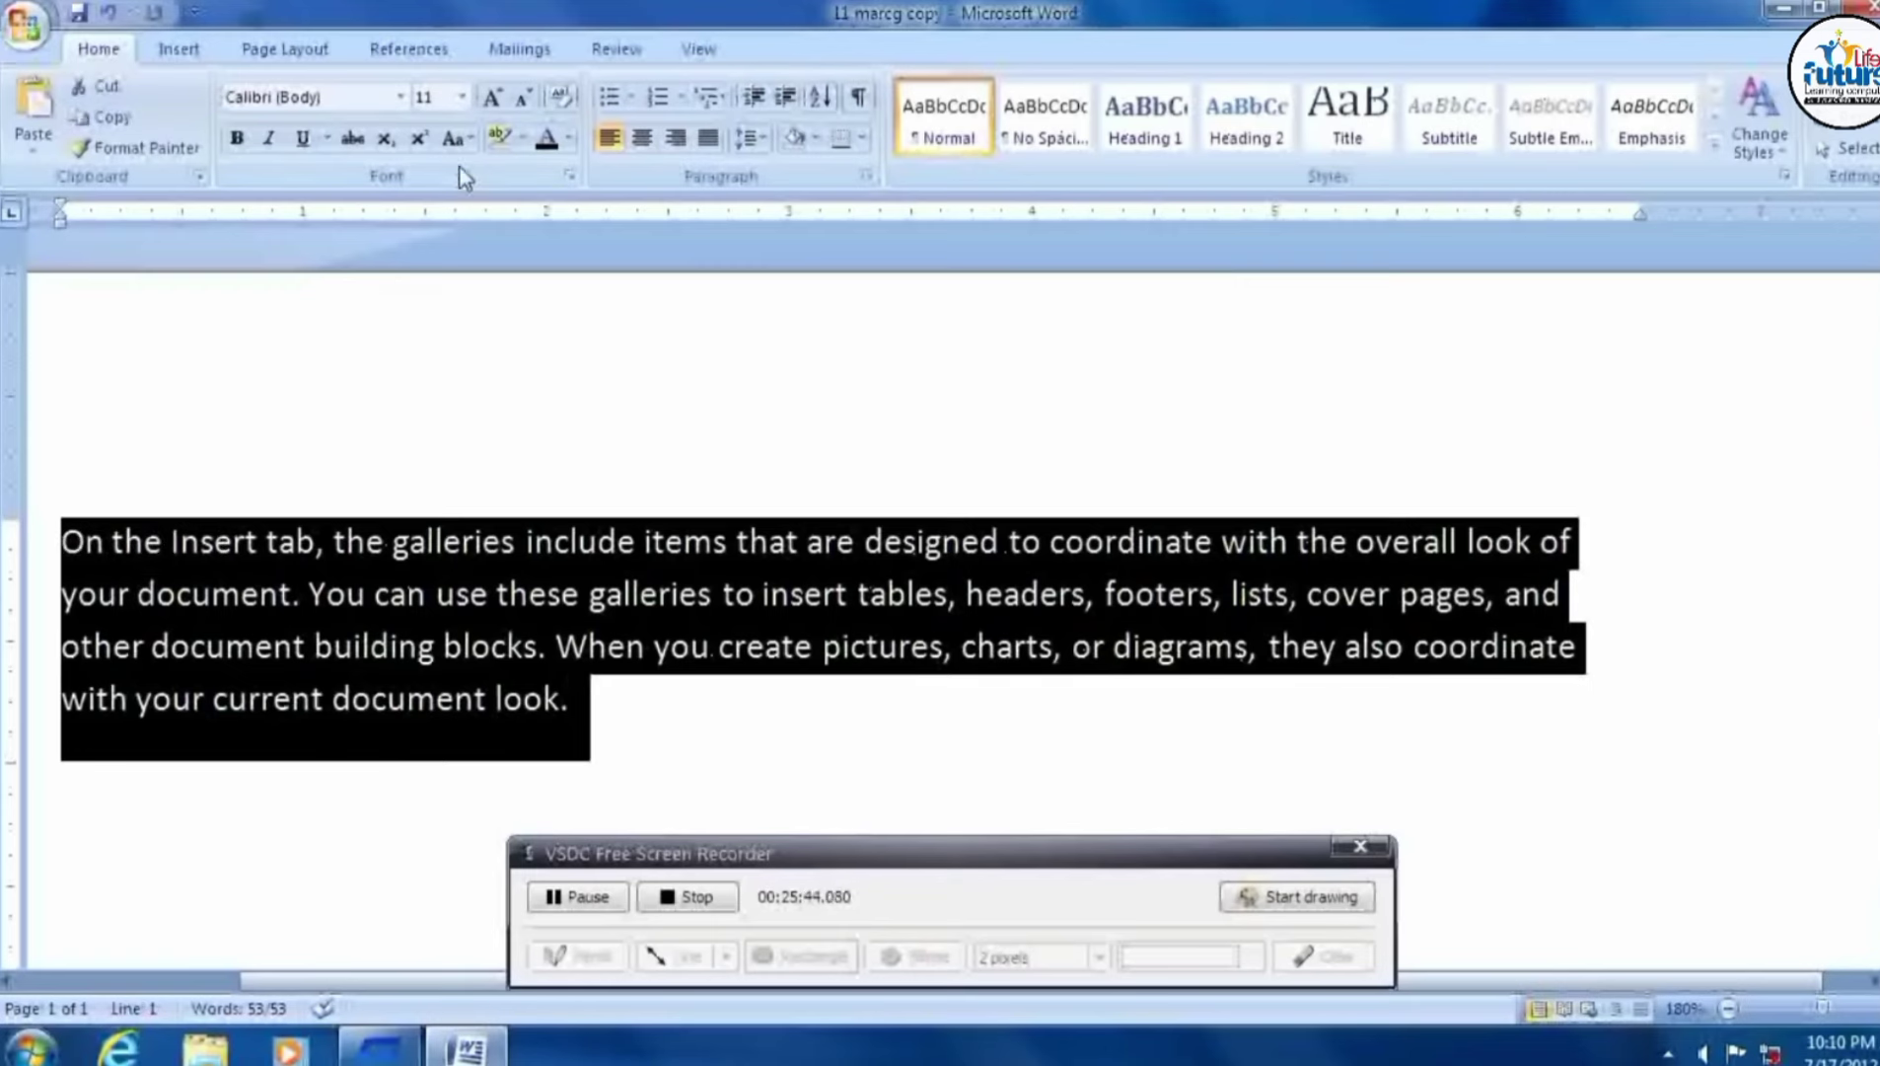
Change the paragraph's case to UPPERCASE, then to lowercase.
{"action": "left_click", "coordinate": [456, 138]}
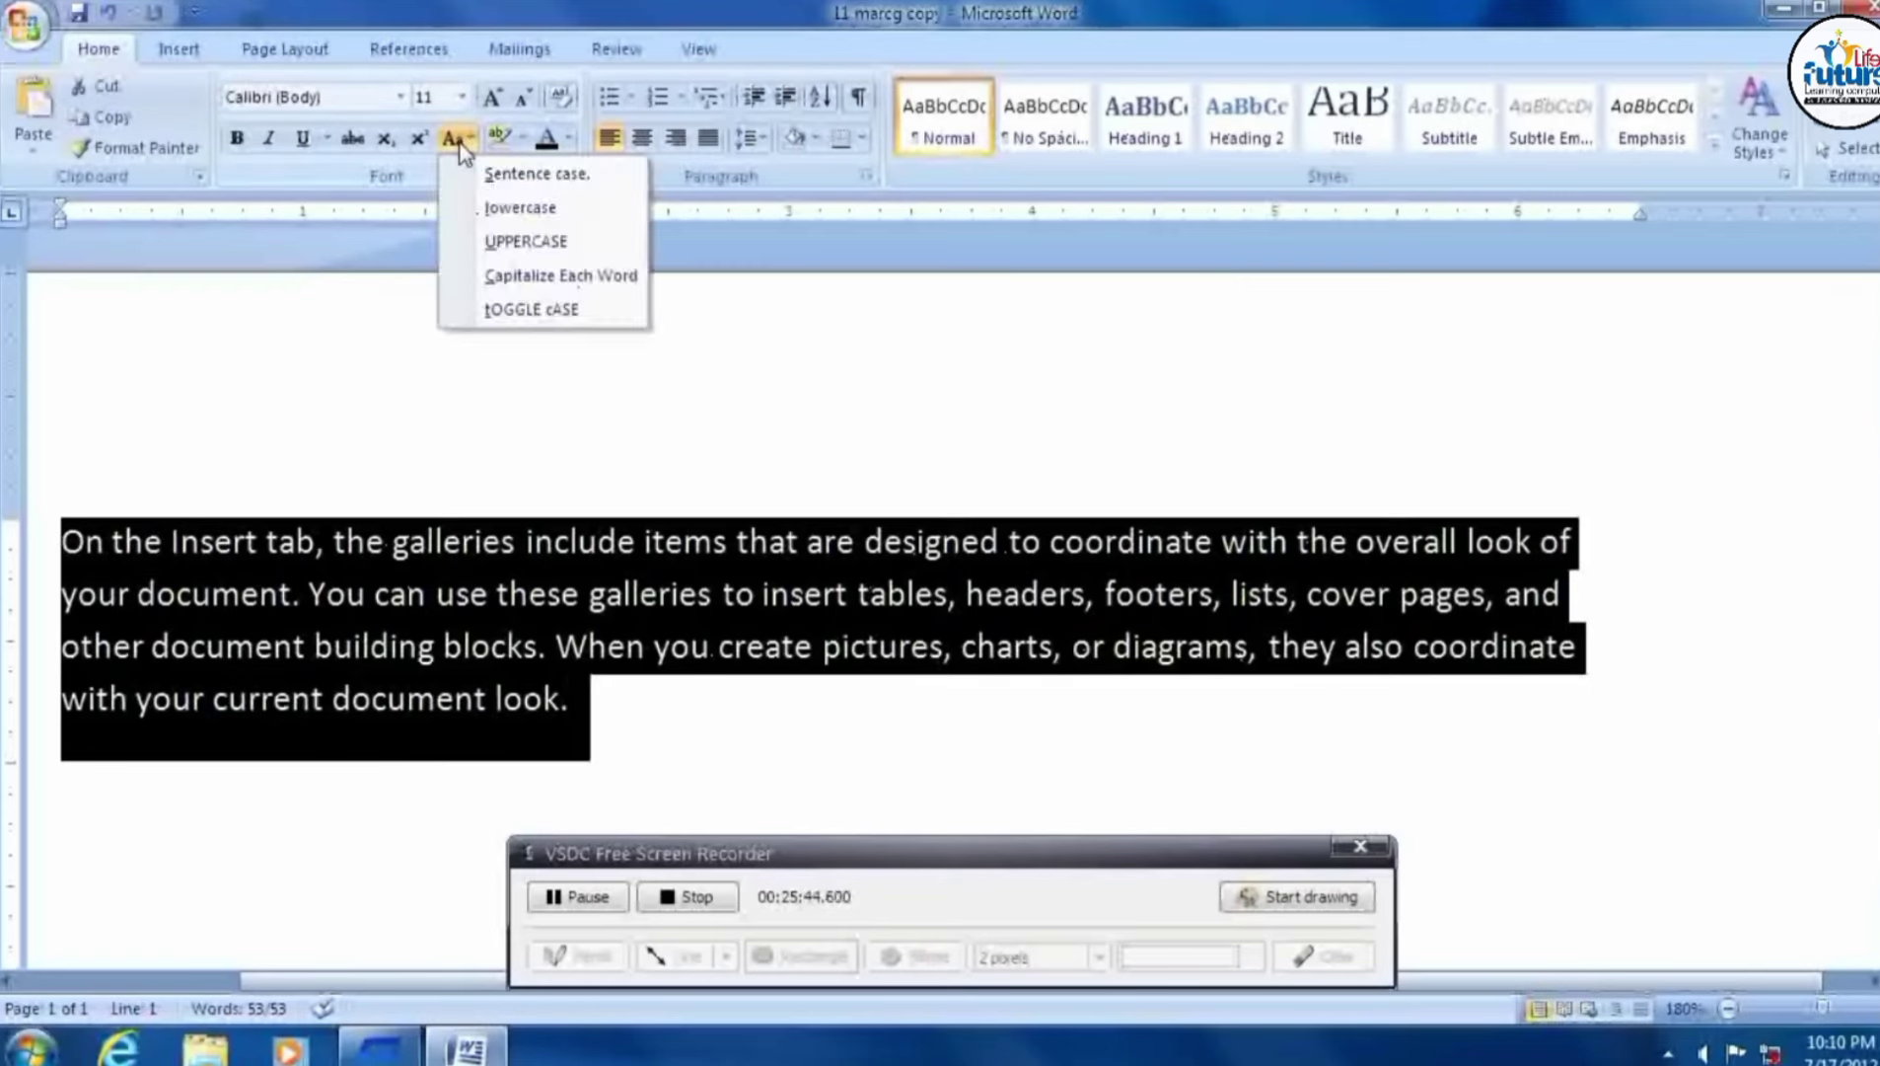
{"action": "left_click", "coordinate": [538, 244]}
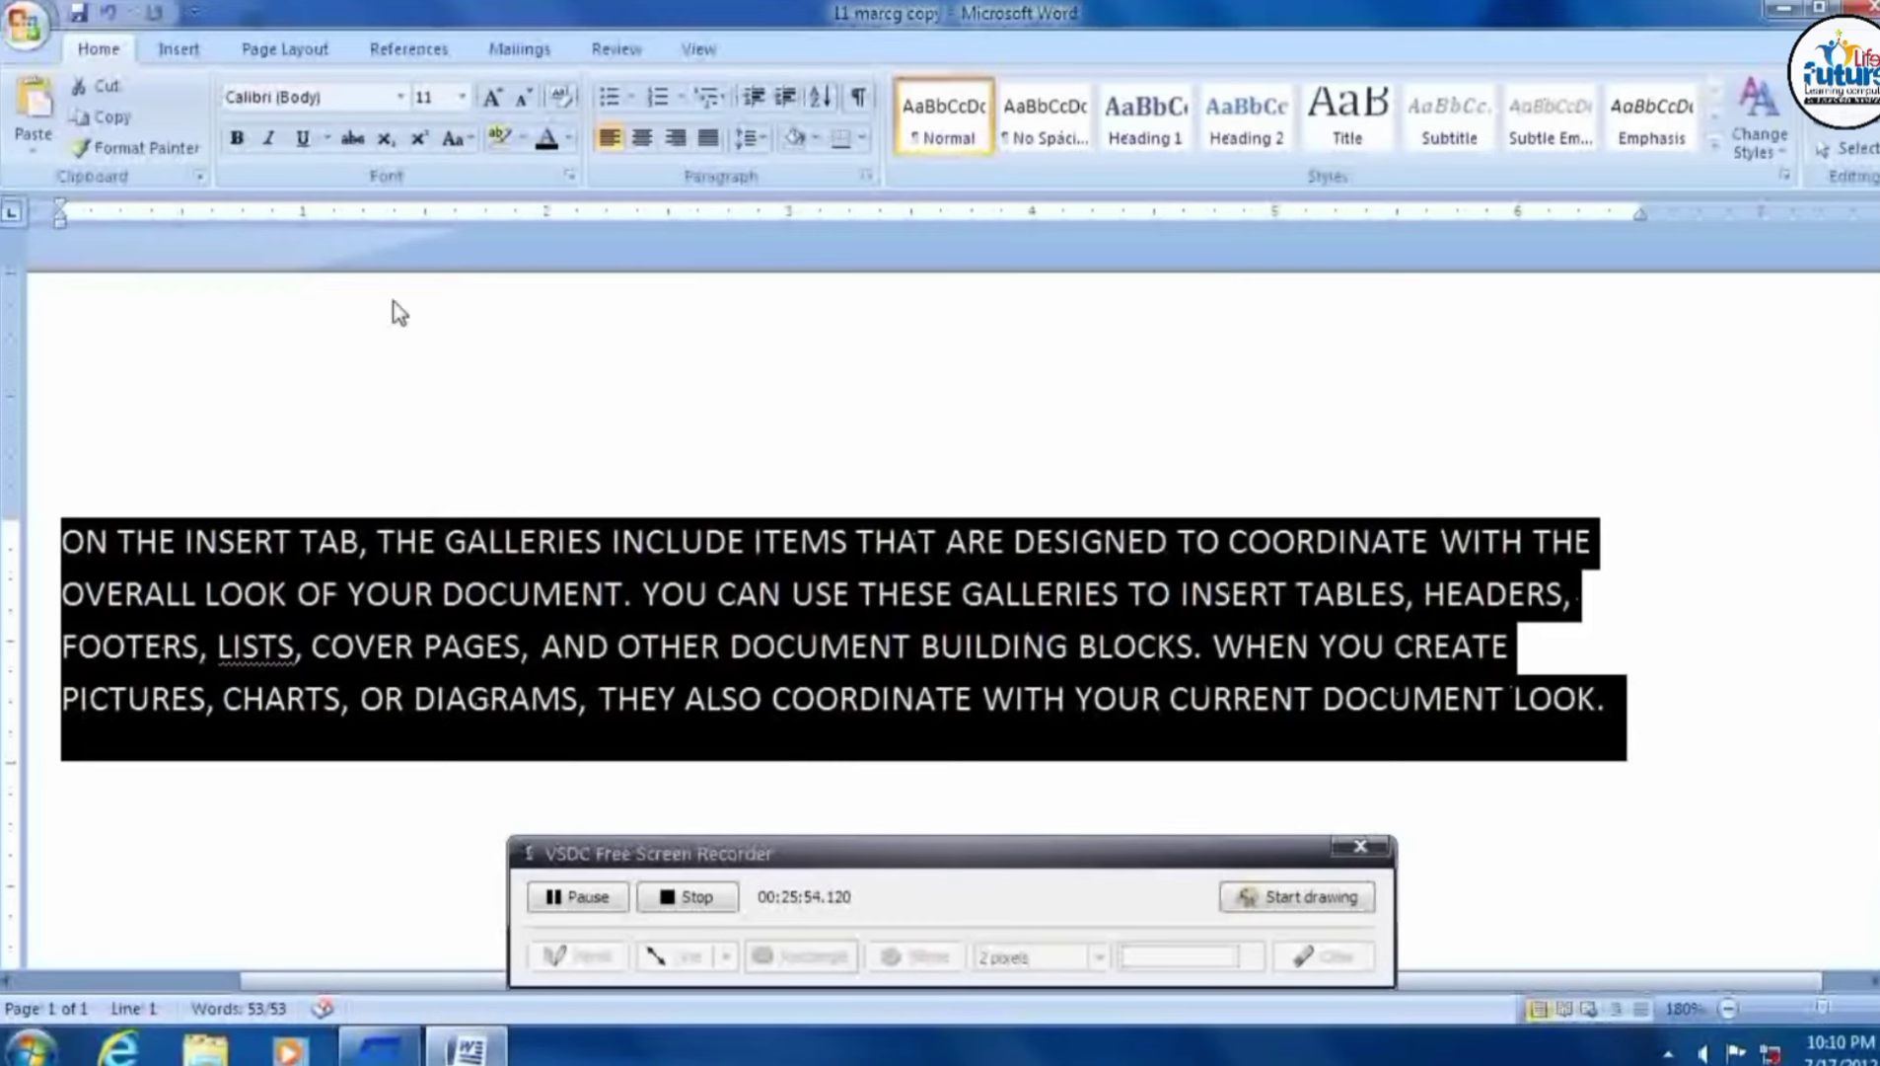
{"action": "left_click", "coordinate": [456, 138]}
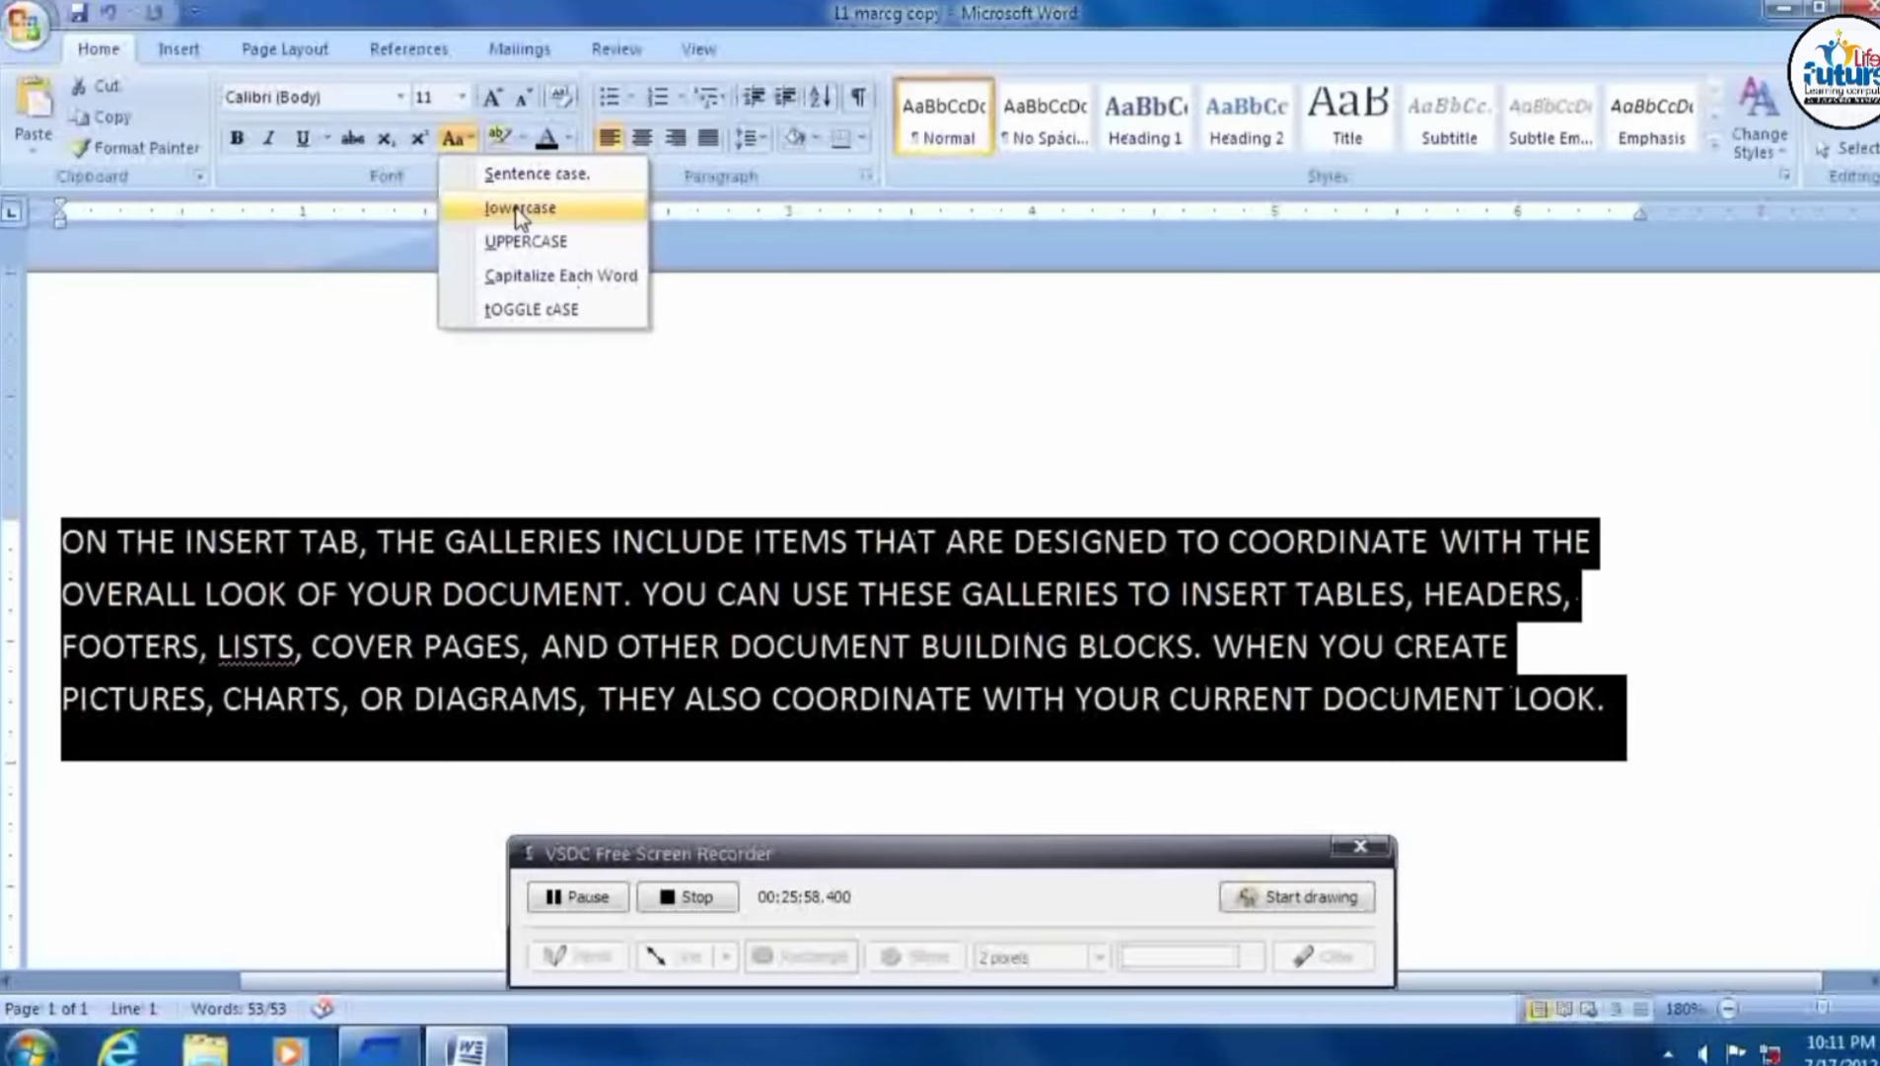
{"action": "left_click", "coordinate": [602, 211]}
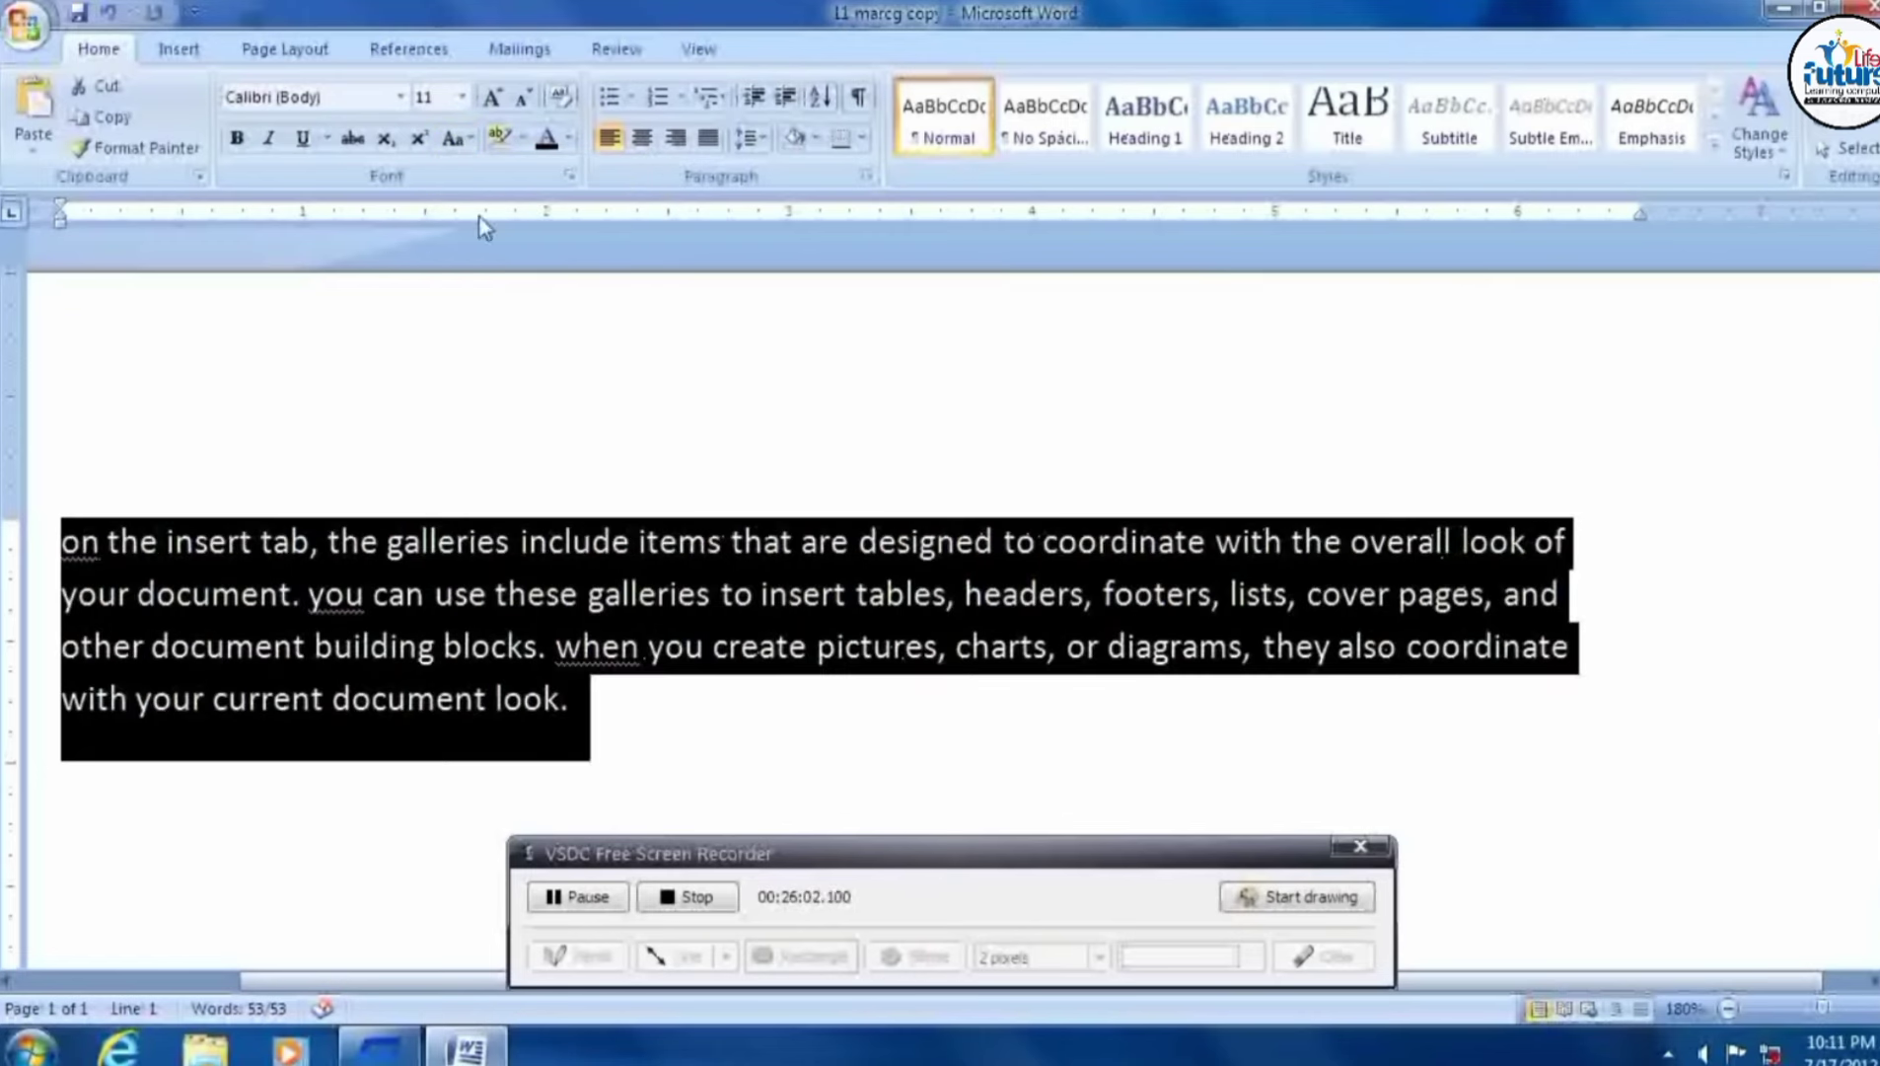
{"action": "left_click", "coordinate": [458, 140]}
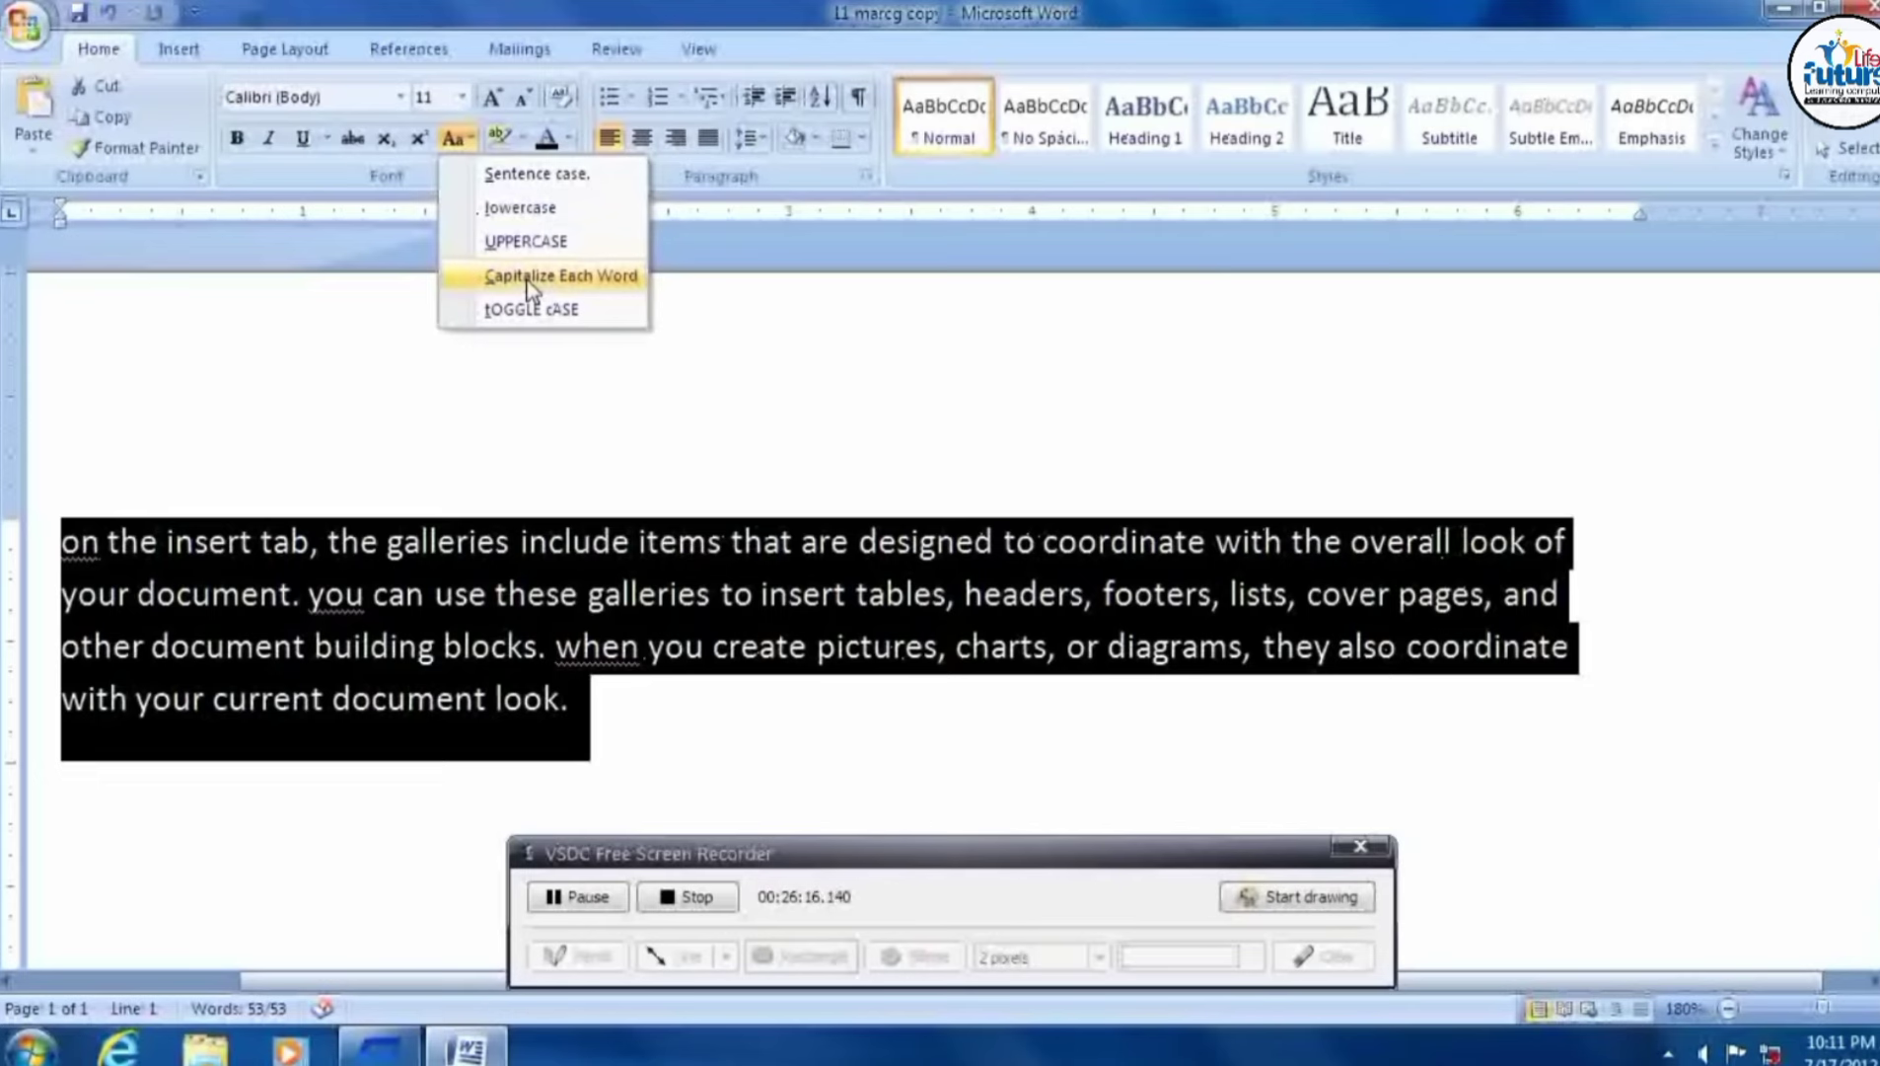
Apply Capitalize Each Word to the paragraph, then reselect the whole paragraph.
{"action": "left_click", "coordinate": [531, 286]}
{"action": "left_click", "coordinate": [221, 543]}
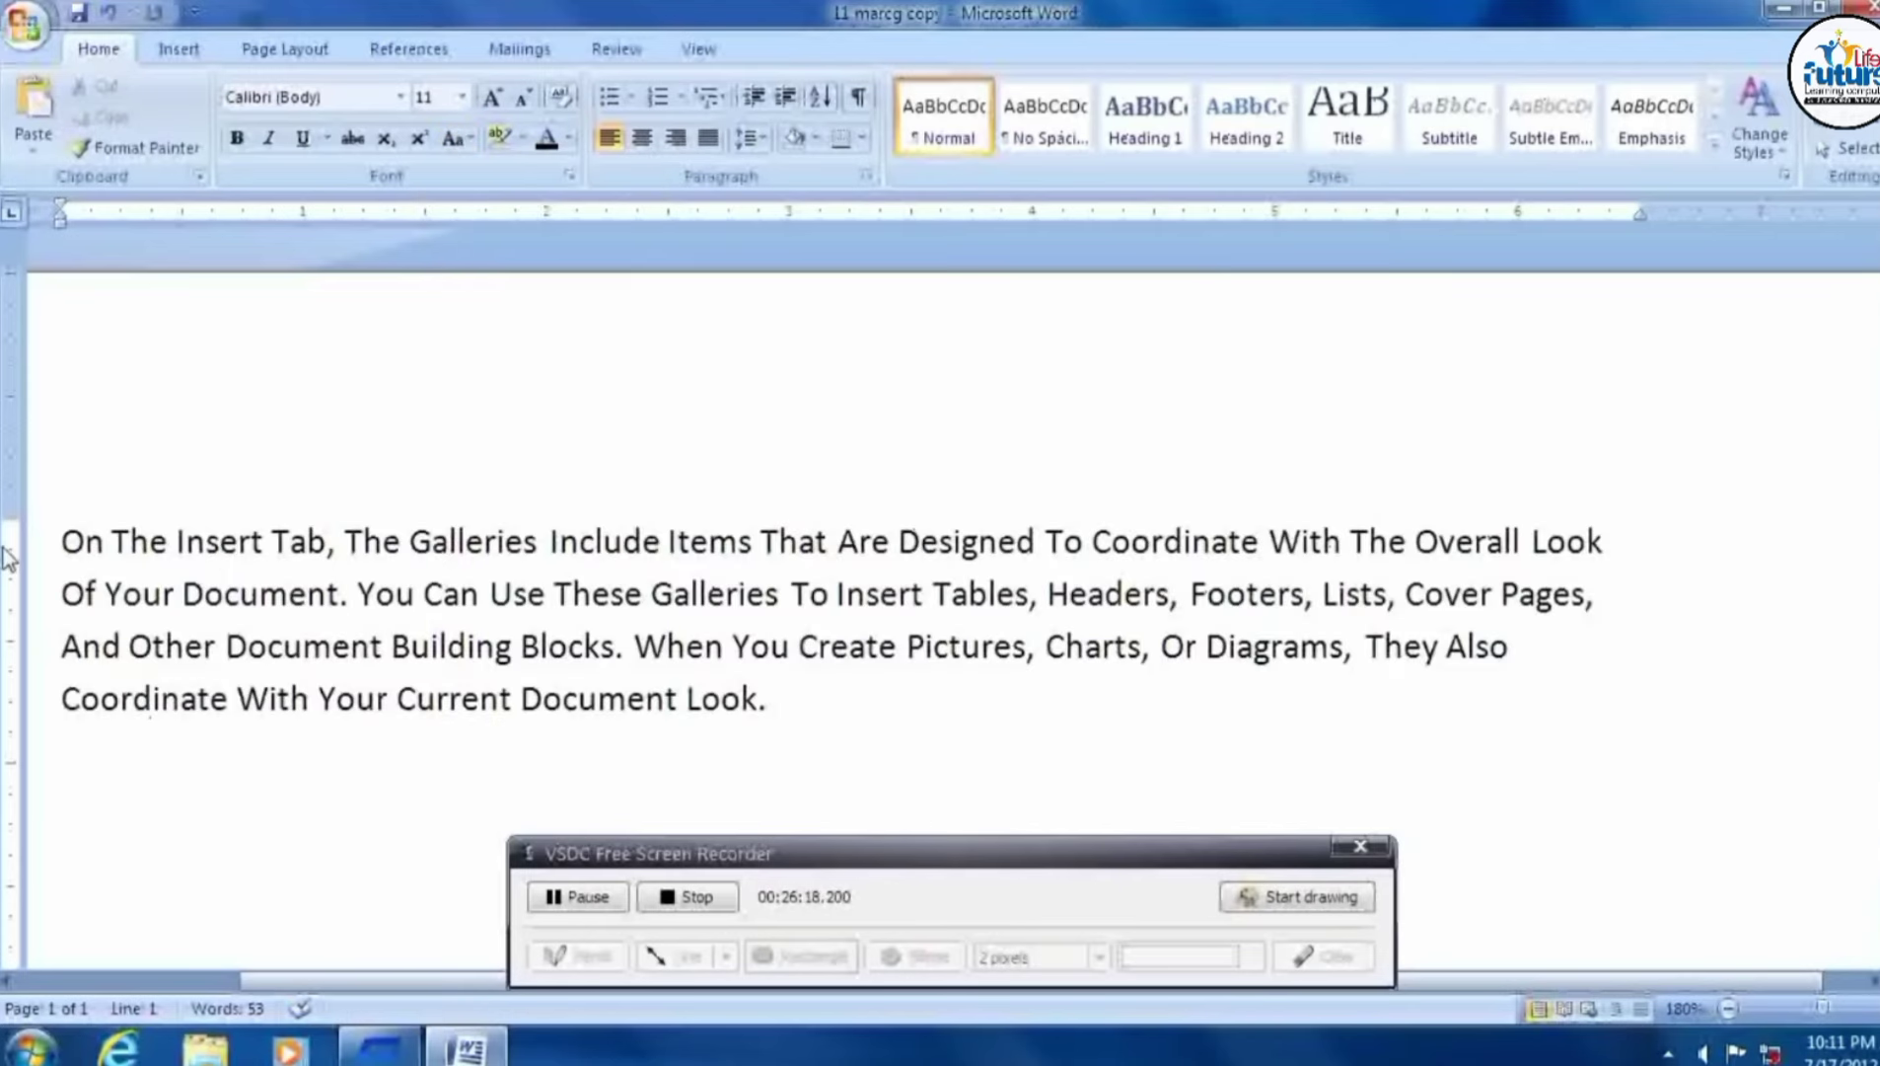
{"action": "left_click", "coordinate": [67, 544]}
{"action": "left_click_drag", "start_coordinate": [67, 545], "coordinate": [1156, 619]}
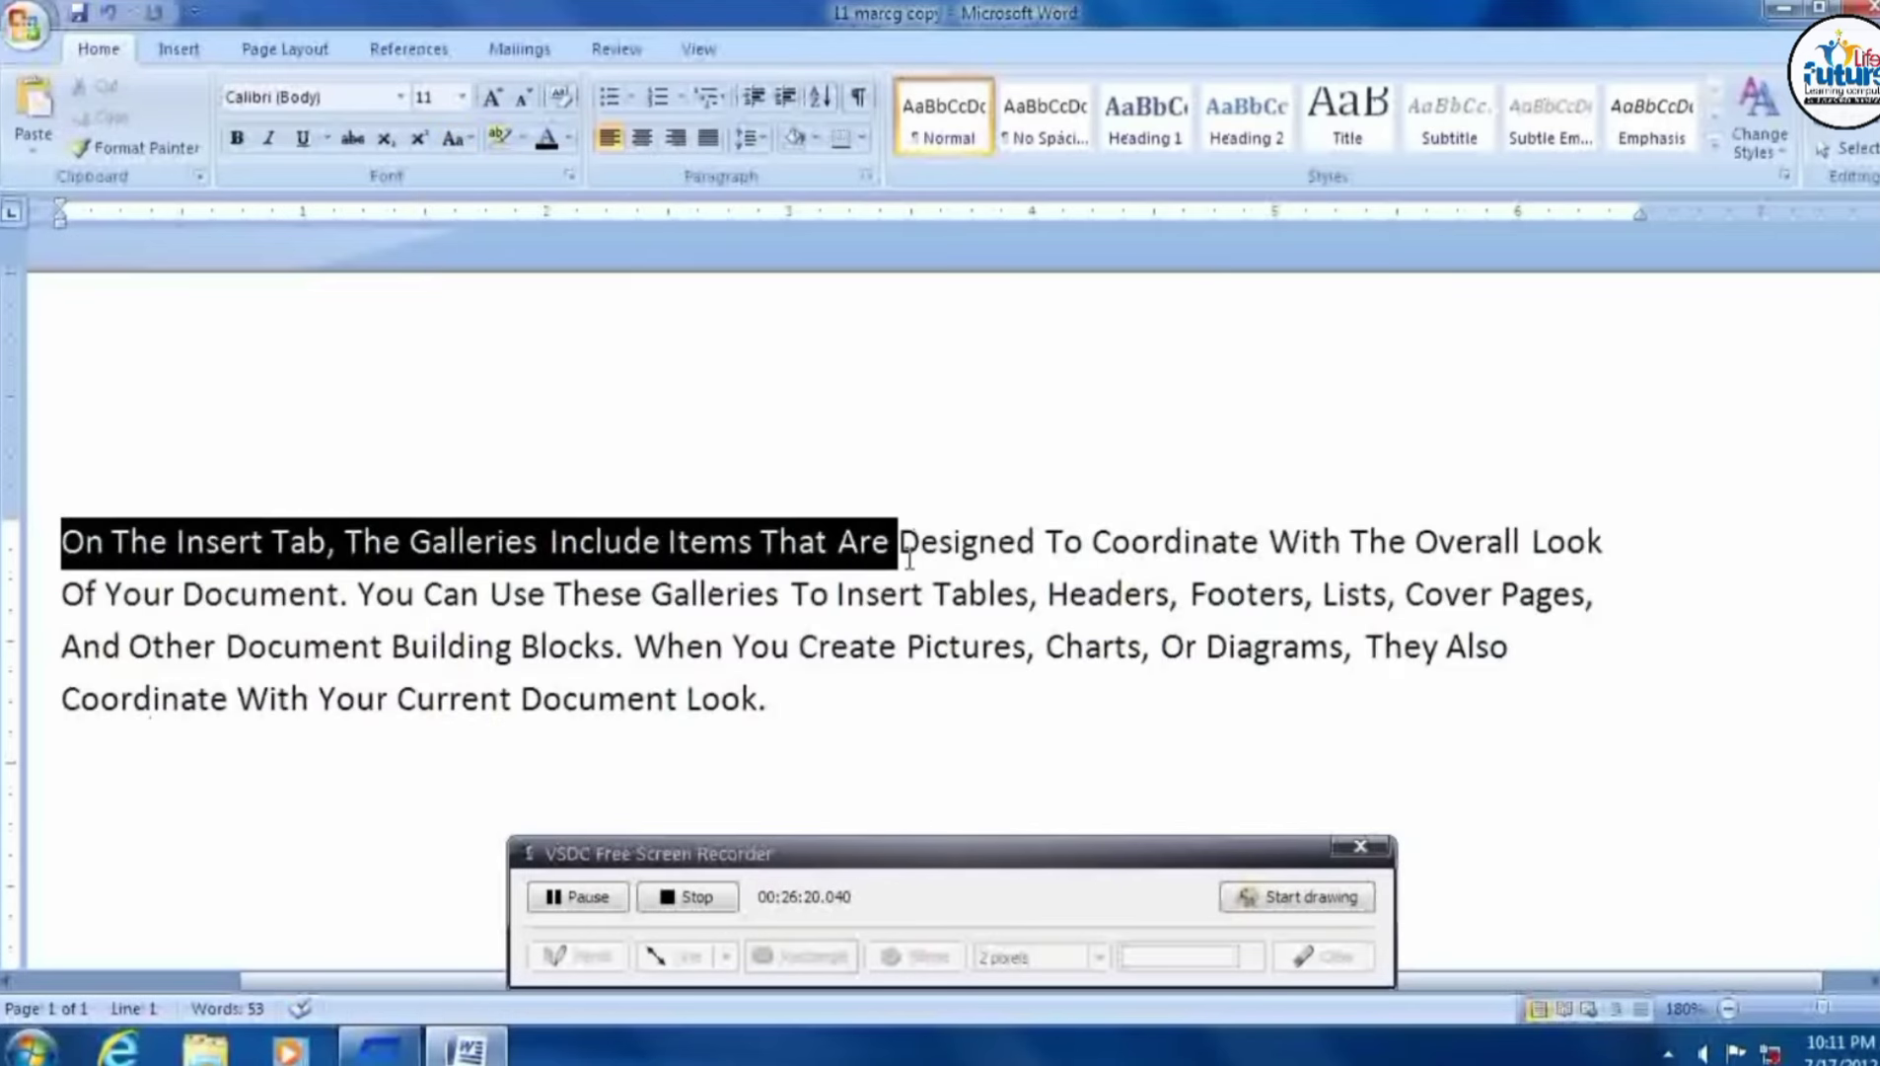
{"action": "left_click", "coordinate": [1157, 620]}
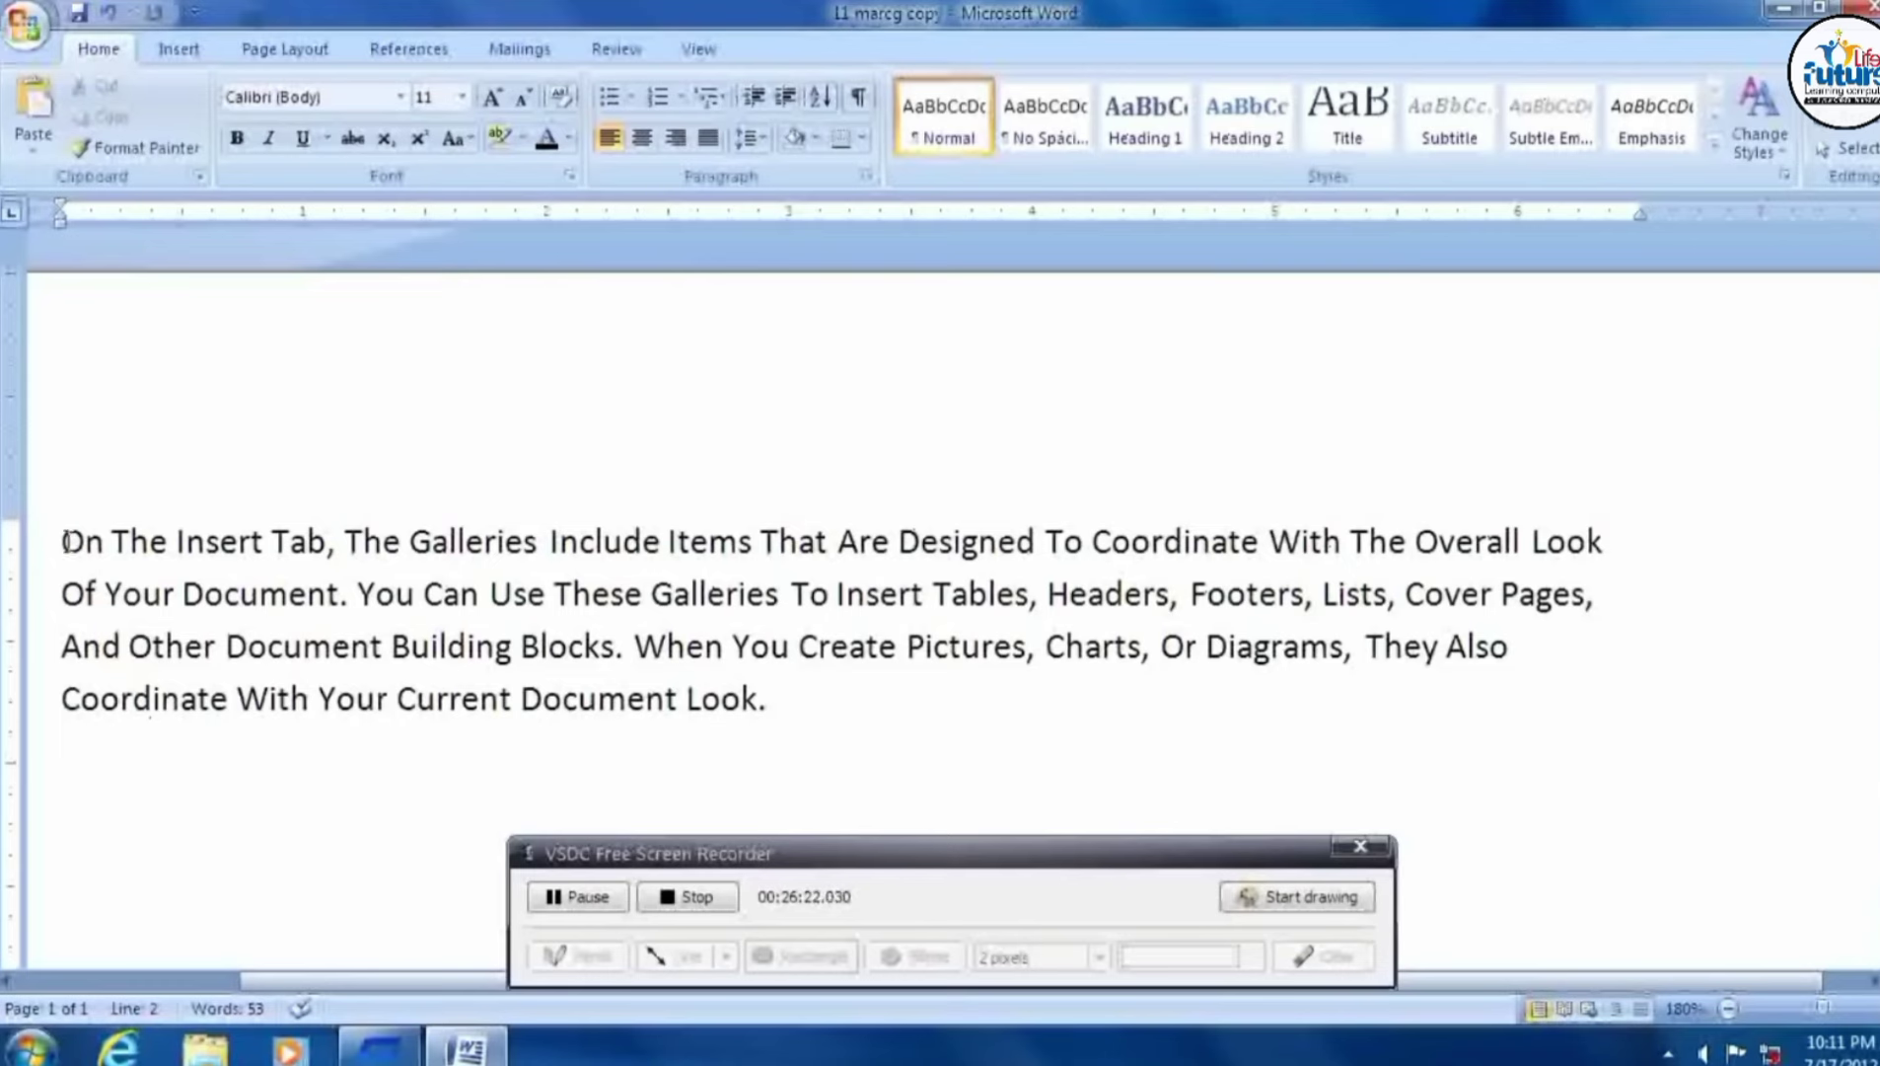
{"action": "mouse_move", "coordinate": [67, 543]}
{"action": "left_mouse_down"}
{"action": "mouse_move", "coordinate": [319, 642]}
{"action": "mouse_move", "coordinate": [779, 731]}
{"action": "left_mouse_up"}
Apply tOGGLE cASE so the paragraph reads 'oN tHE iNSERT tAB'.
{"action": "left_click", "coordinate": [464, 140]}
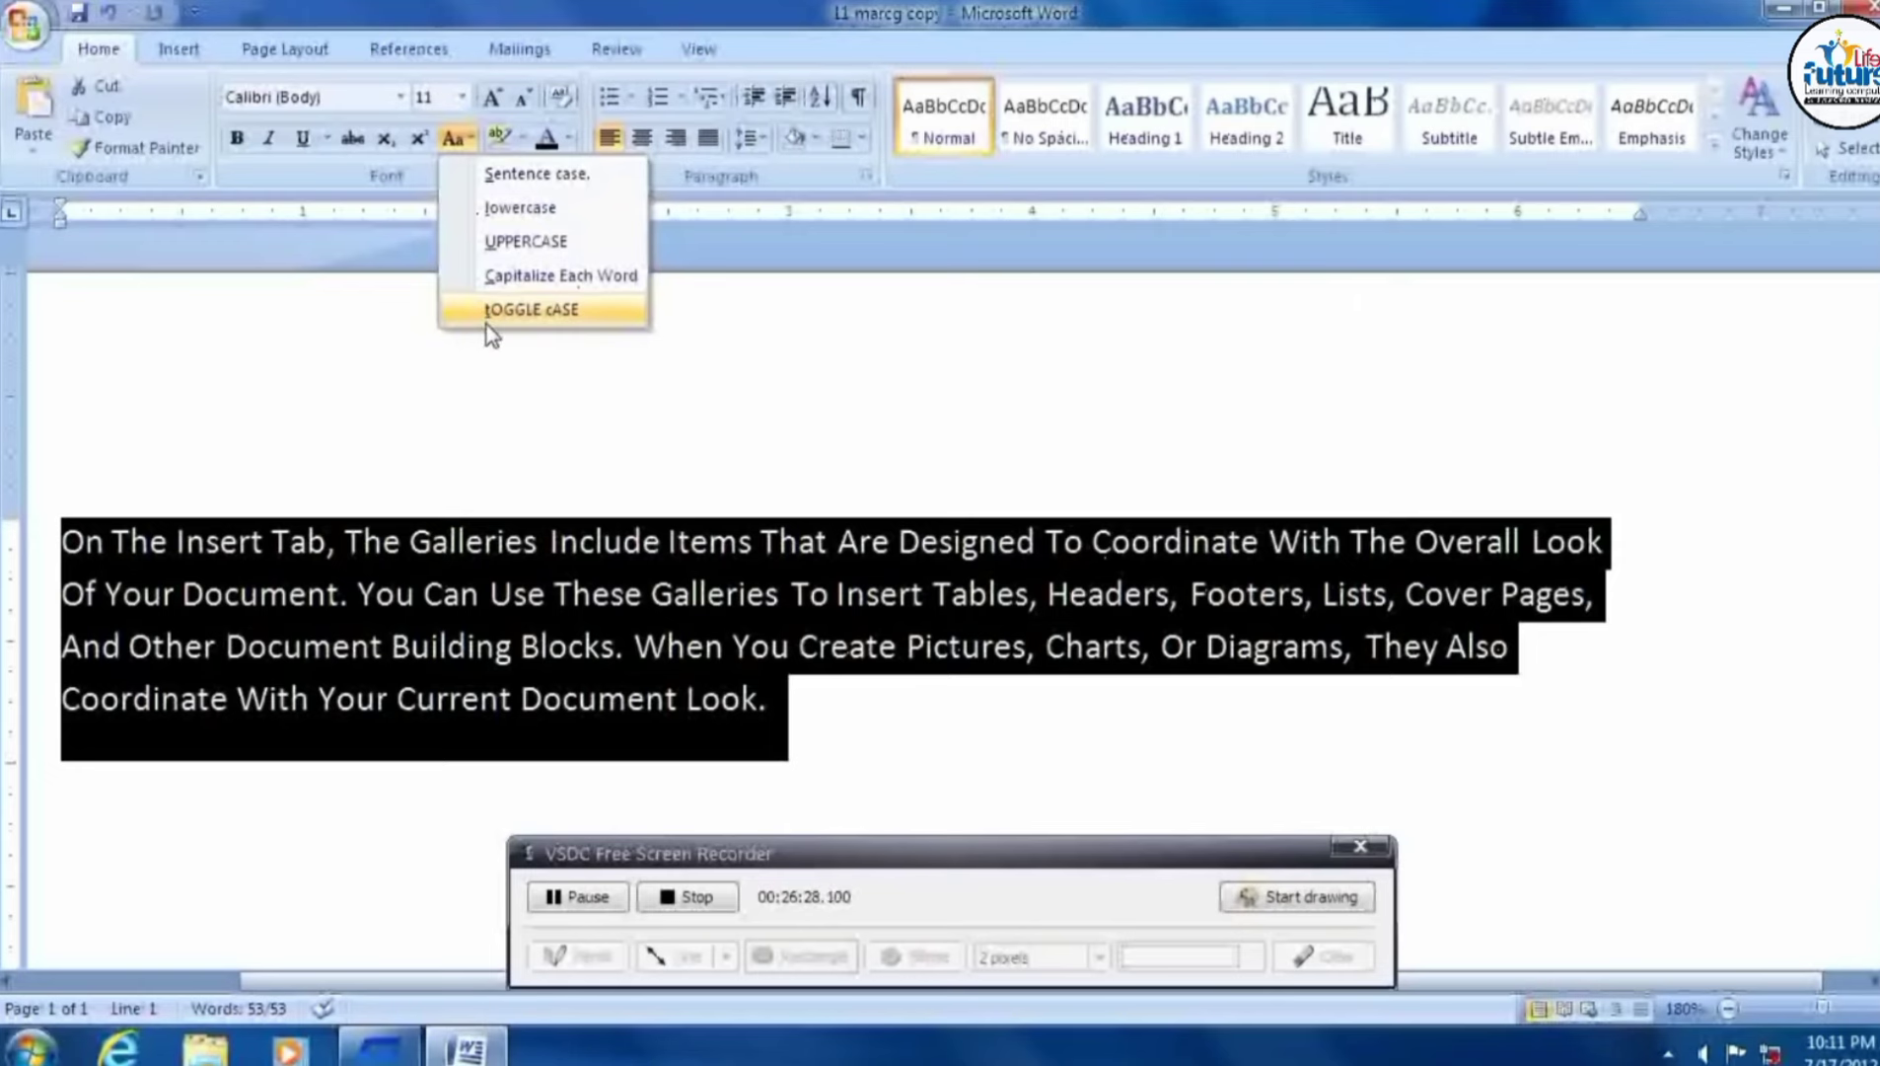
{"action": "left_click", "coordinate": [560, 309]}
{"action": "left_click", "coordinate": [452, 646]}
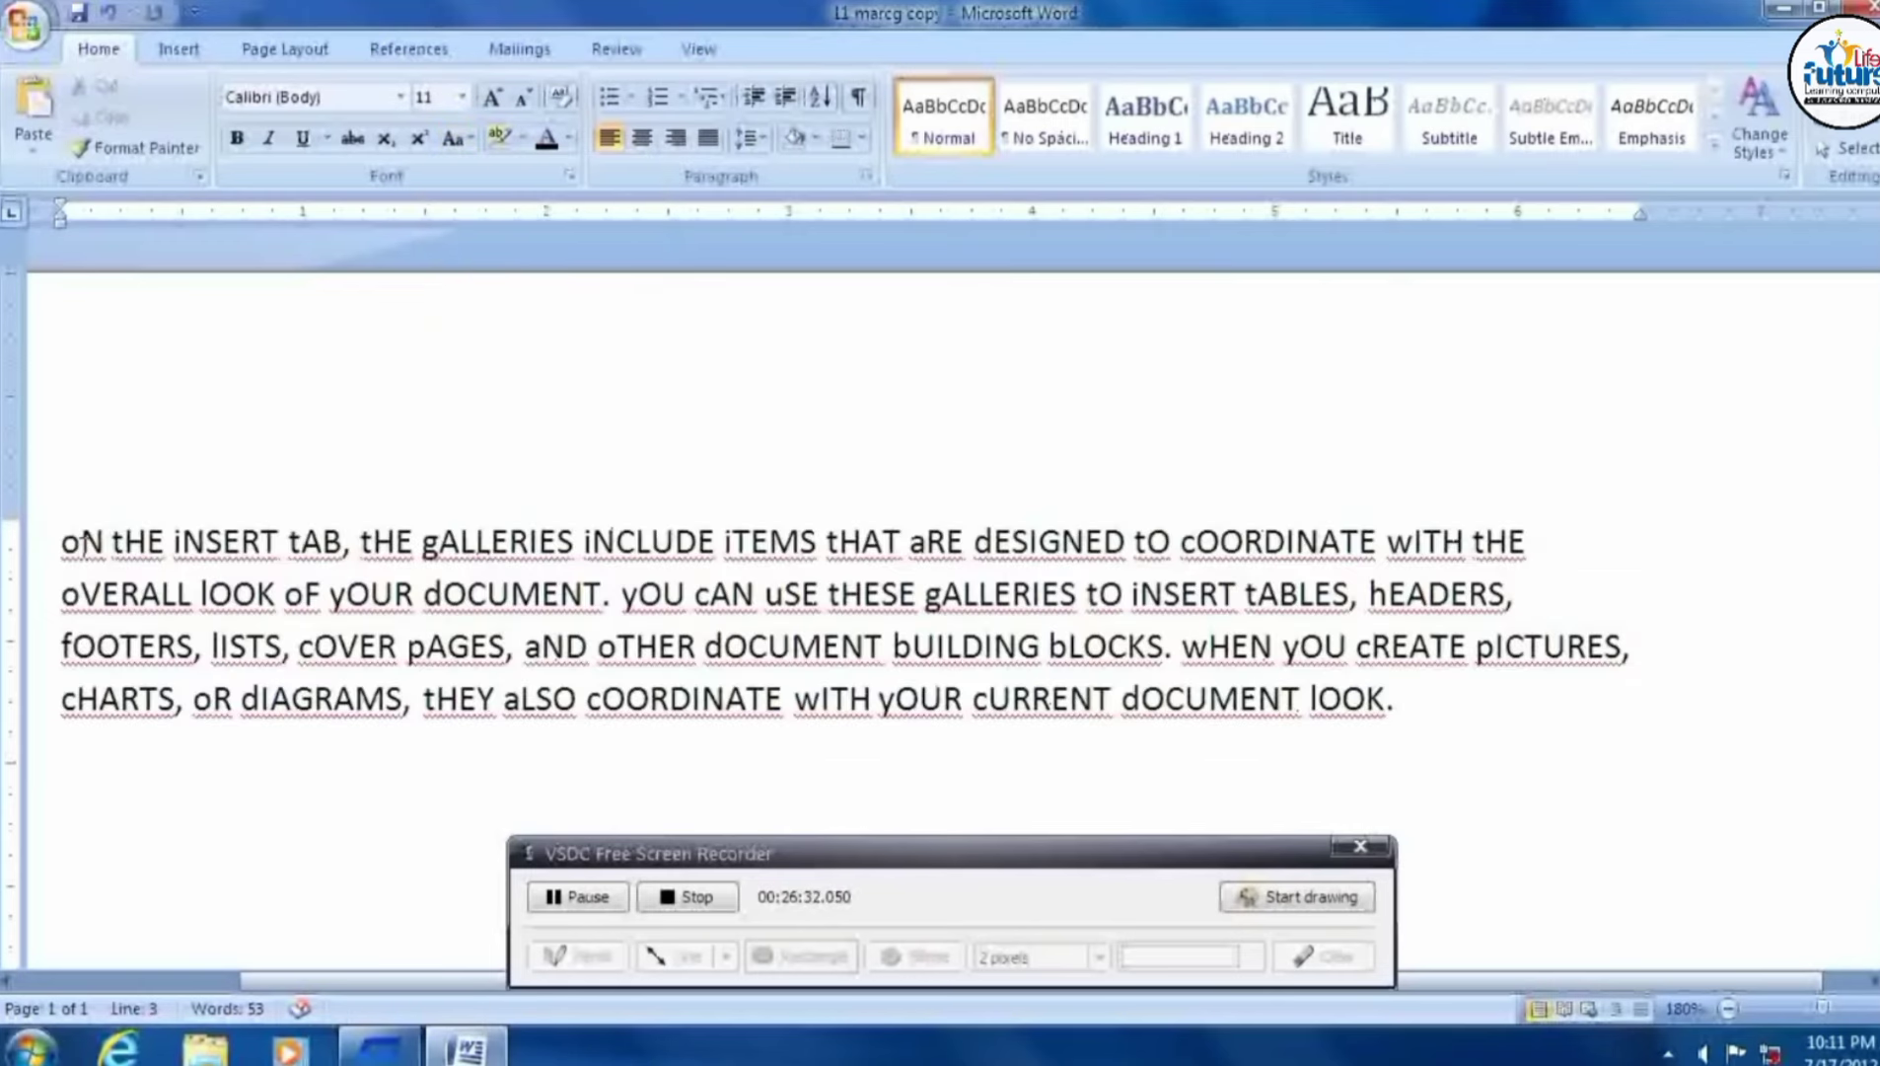
{"action": "mouse_move", "coordinate": [87, 542]}
{"action": "left_mouse_down"}
{"action": "mouse_move", "coordinate": [61, 541]}
{"action": "mouse_move", "coordinate": [1602, 754]}
{"action": "left_mouse_up"}
{"action": "left_click", "coordinate": [1603, 760]}
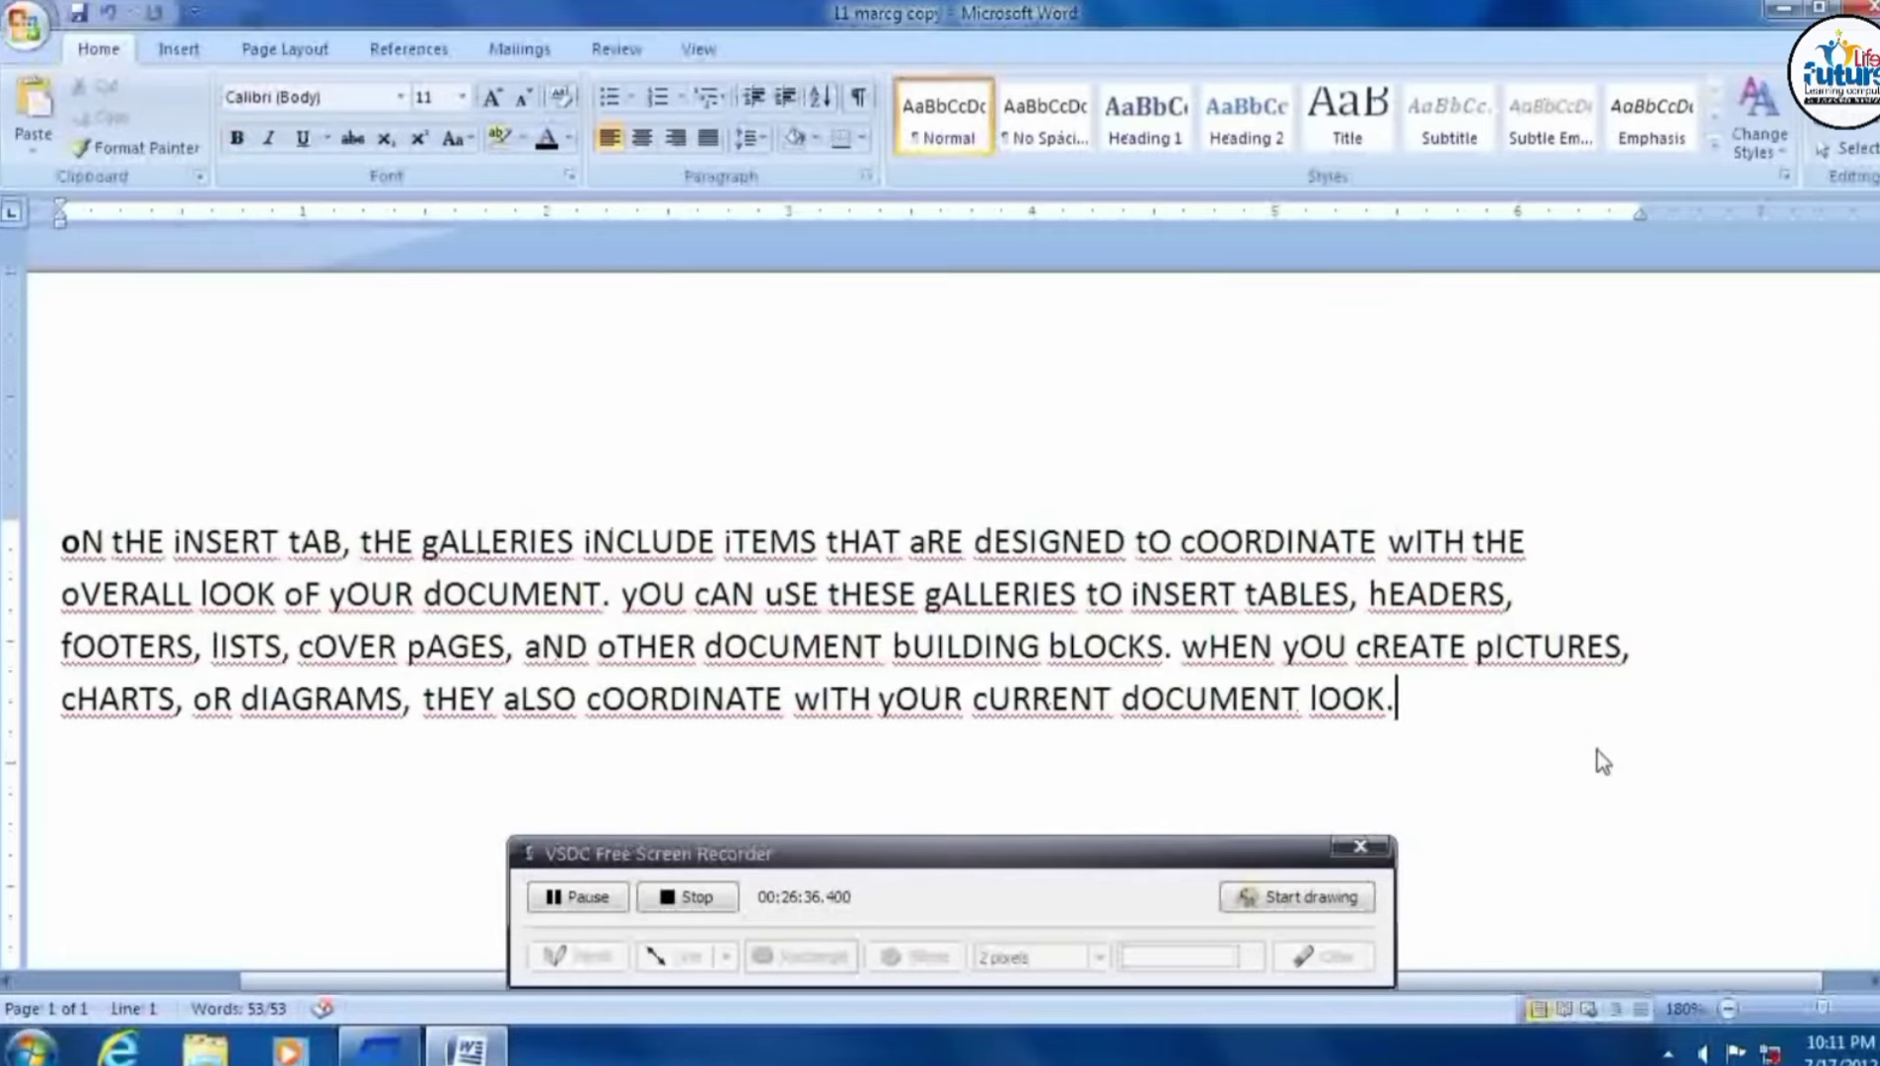